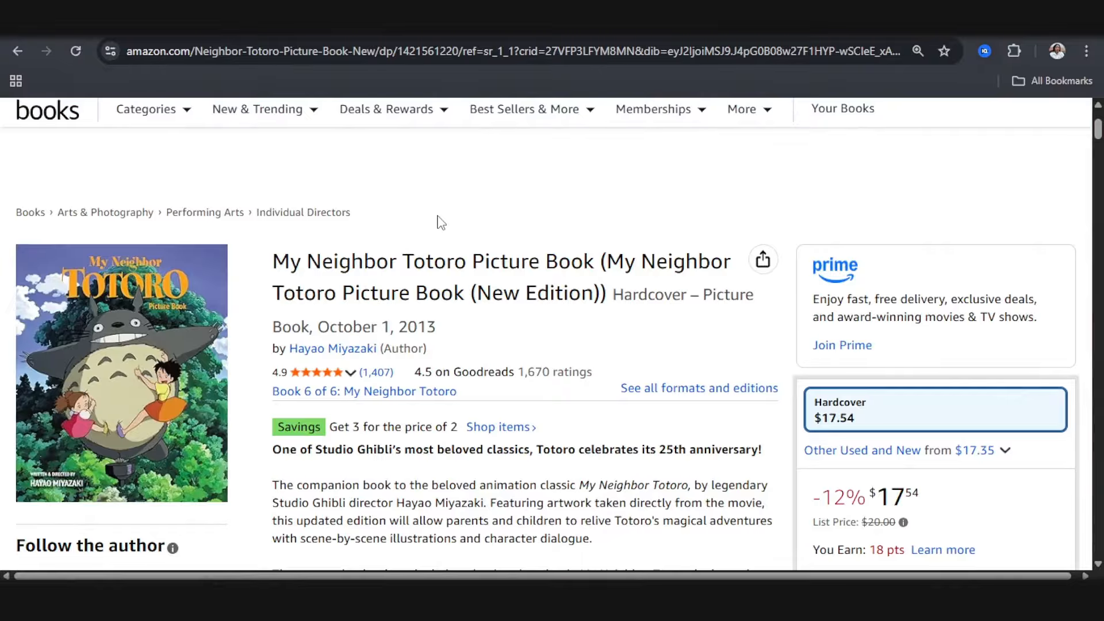
# Start a standalone Single Book project in the picture book creator using the Use My Story option
pyautogui.moveTo(147, 340)
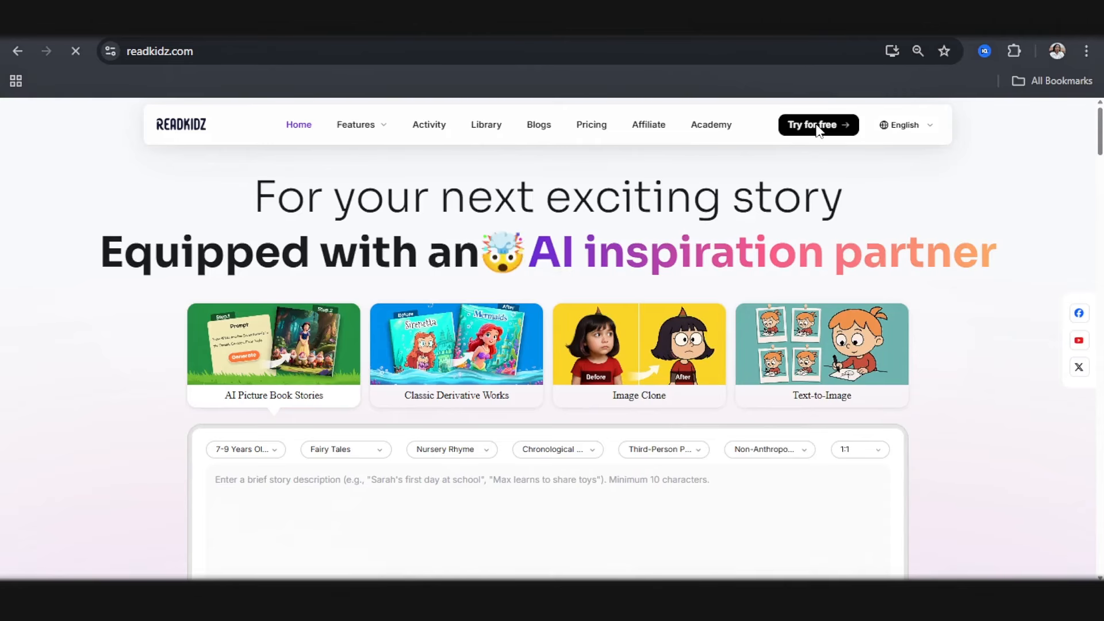
pyautogui.scroll(-3, 626, 316)
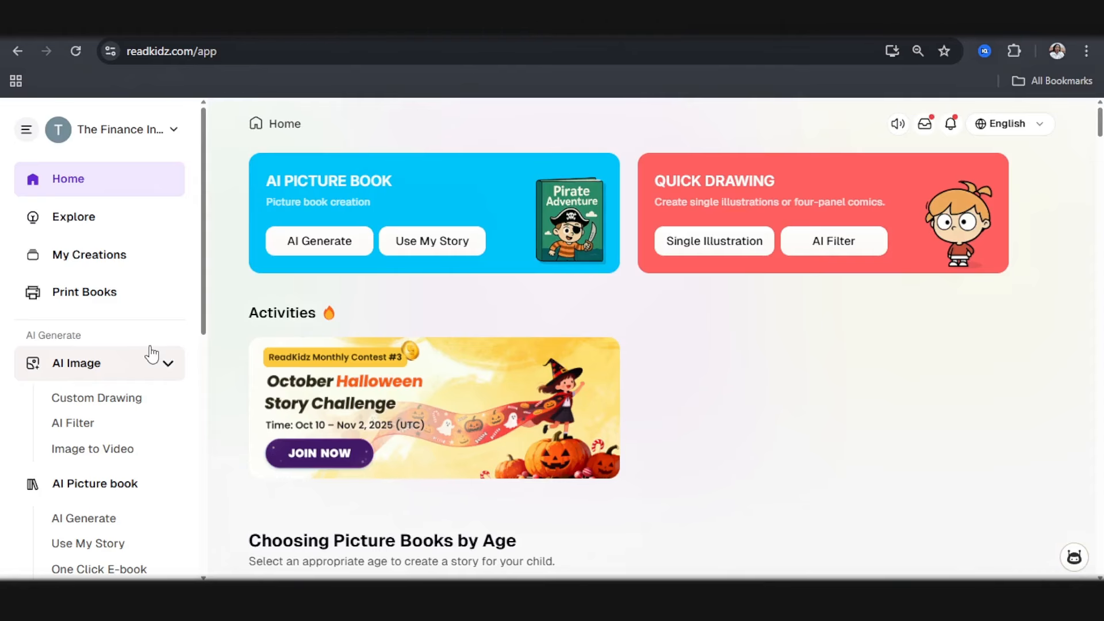
pyautogui.scroll(-2, 109, 437)
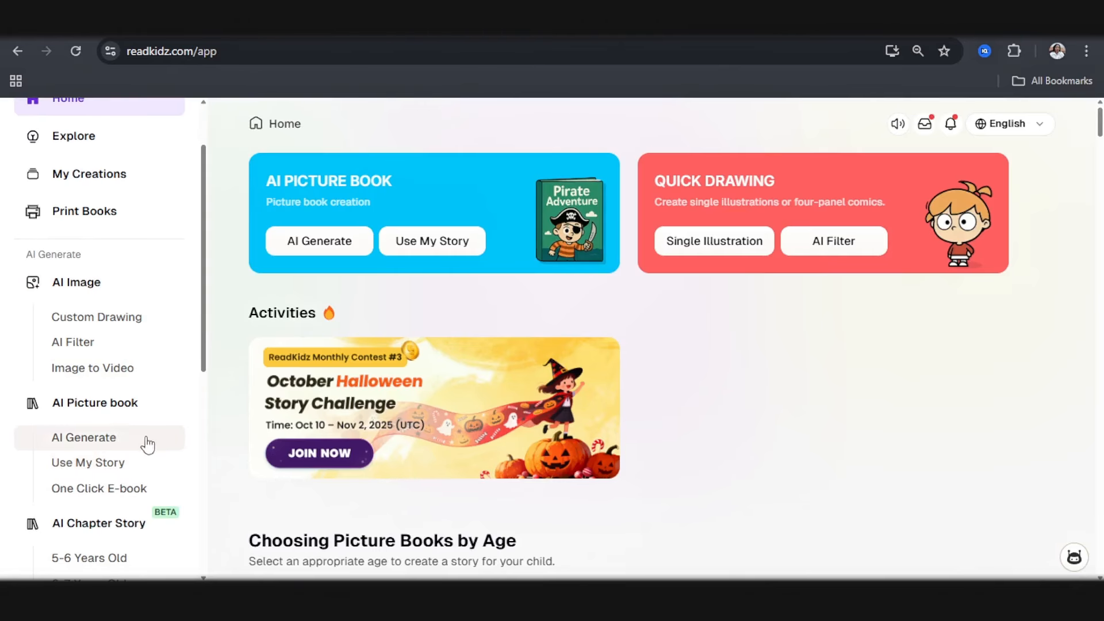
pyautogui.click(109, 463)
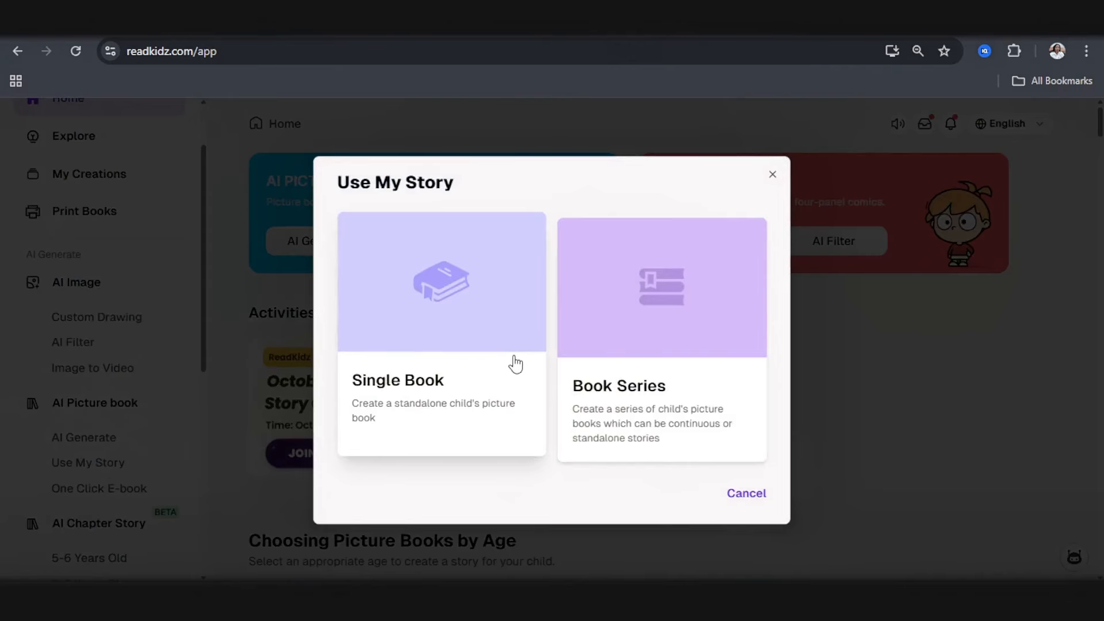
pyautogui.click(410, 385)
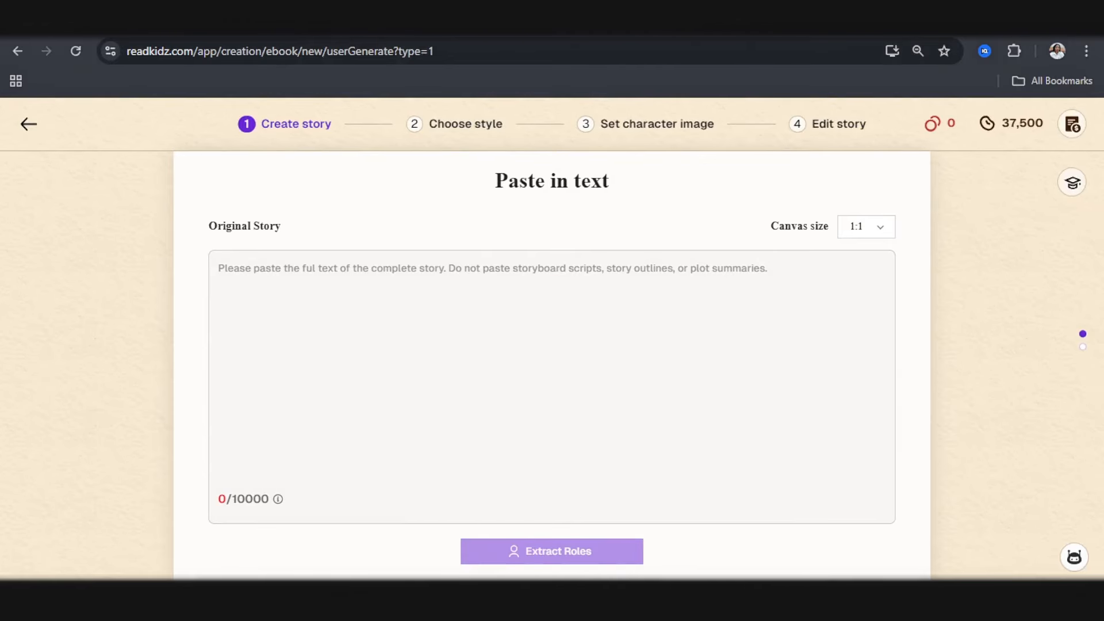
# Switch to the ChatGPT conversation and read through the kids' story ideas down to the full text of The Apology Letter
pyautogui.click(817, 23)
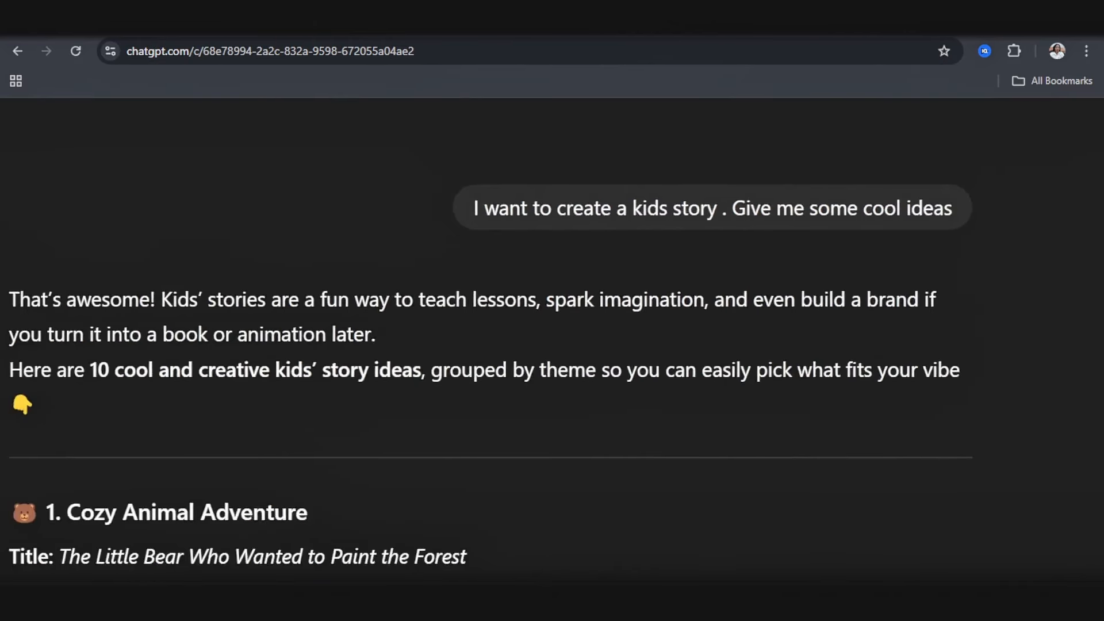
pyautogui.scroll(-2, 597, 334)
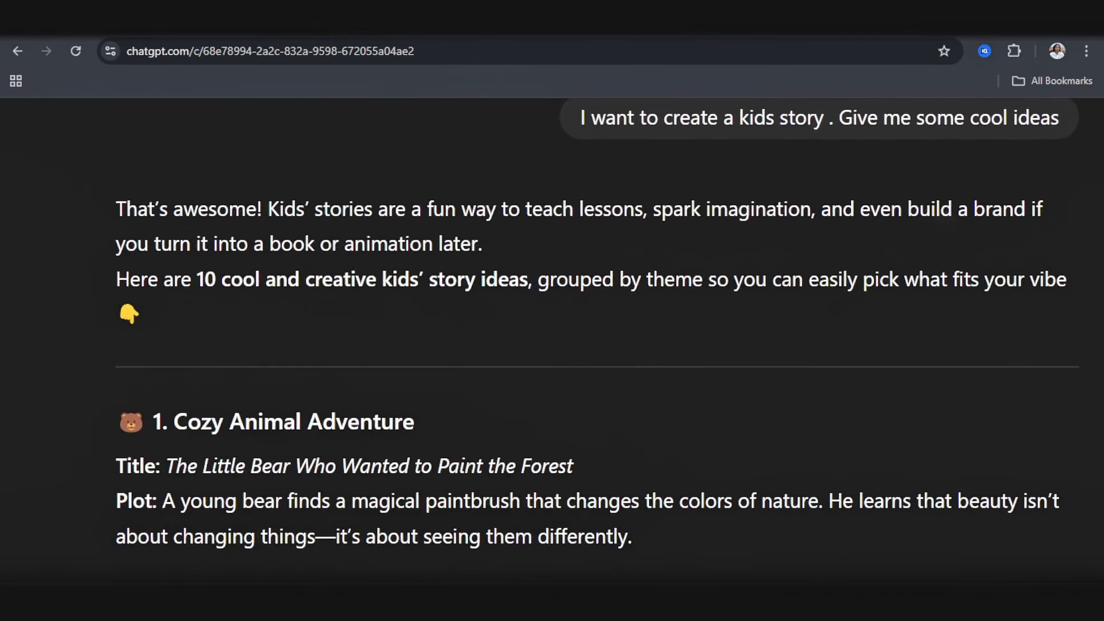
pyautogui.scroll(-20, 597, 333)
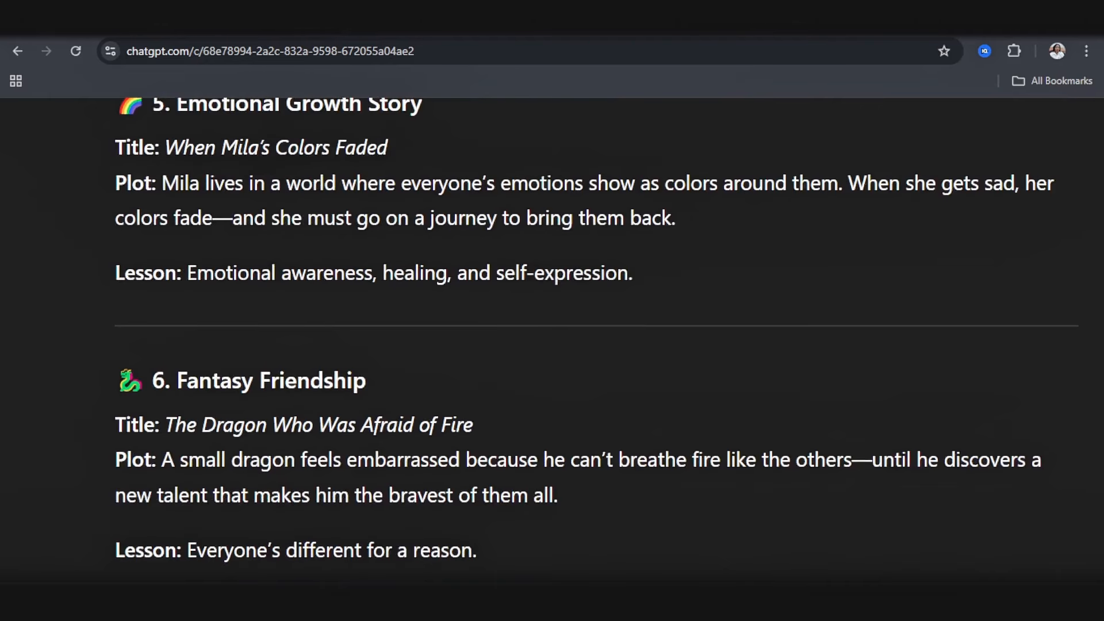
pyautogui.scroll(-14, 597, 333)
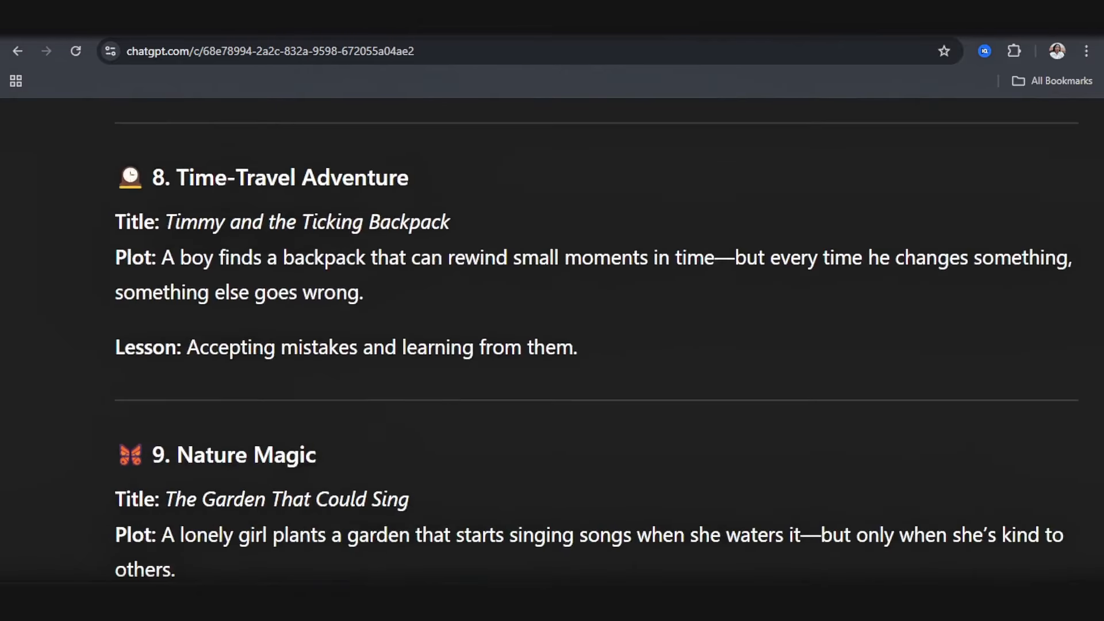
pyautogui.scroll(-12, 597, 334)
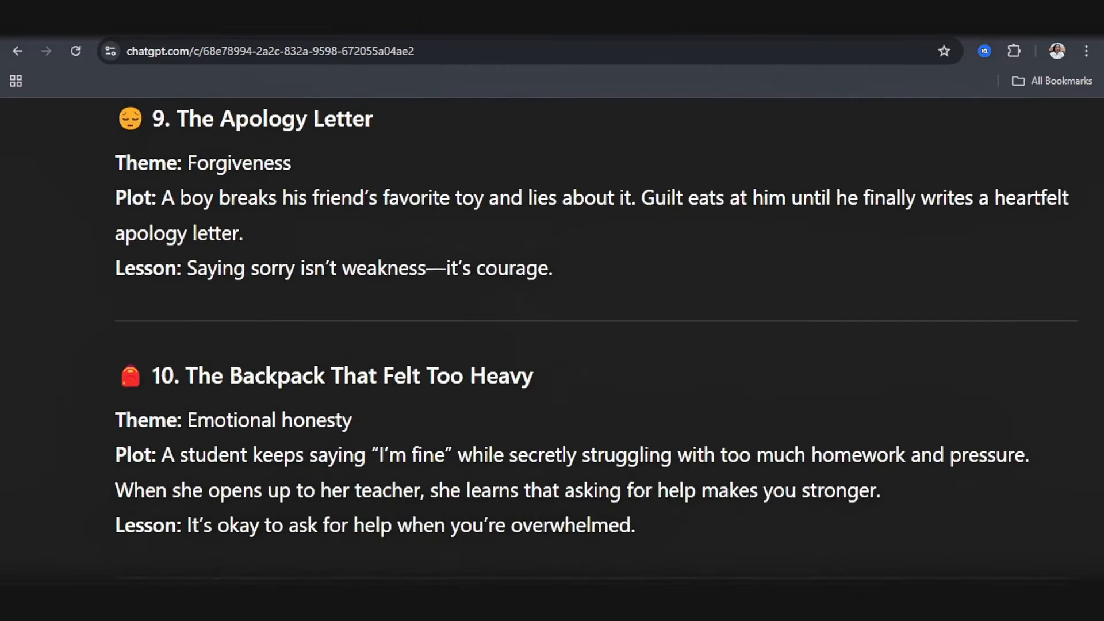
pyautogui.scroll(2, 596, 344)
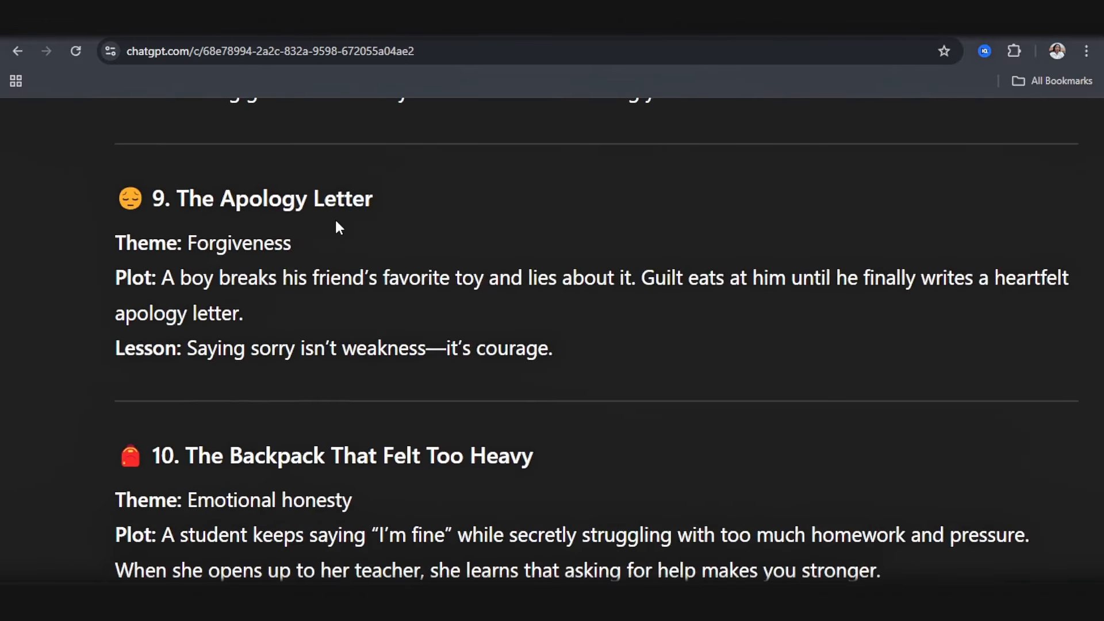
pyautogui.scroll(-10, 339, 227)
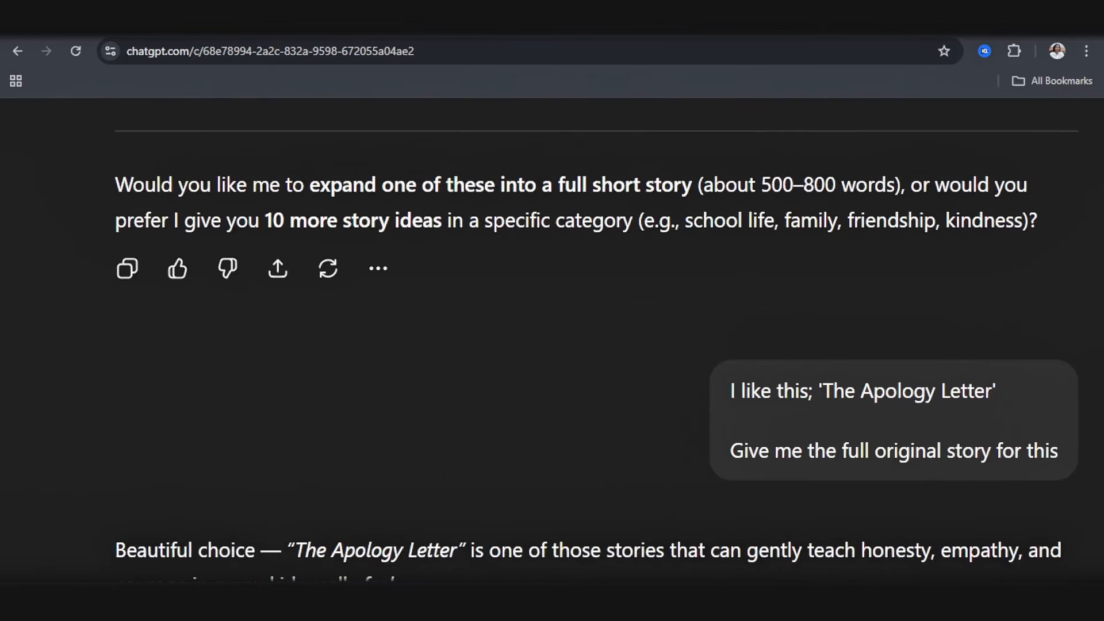
pyautogui.scroll(1, 552, 339)
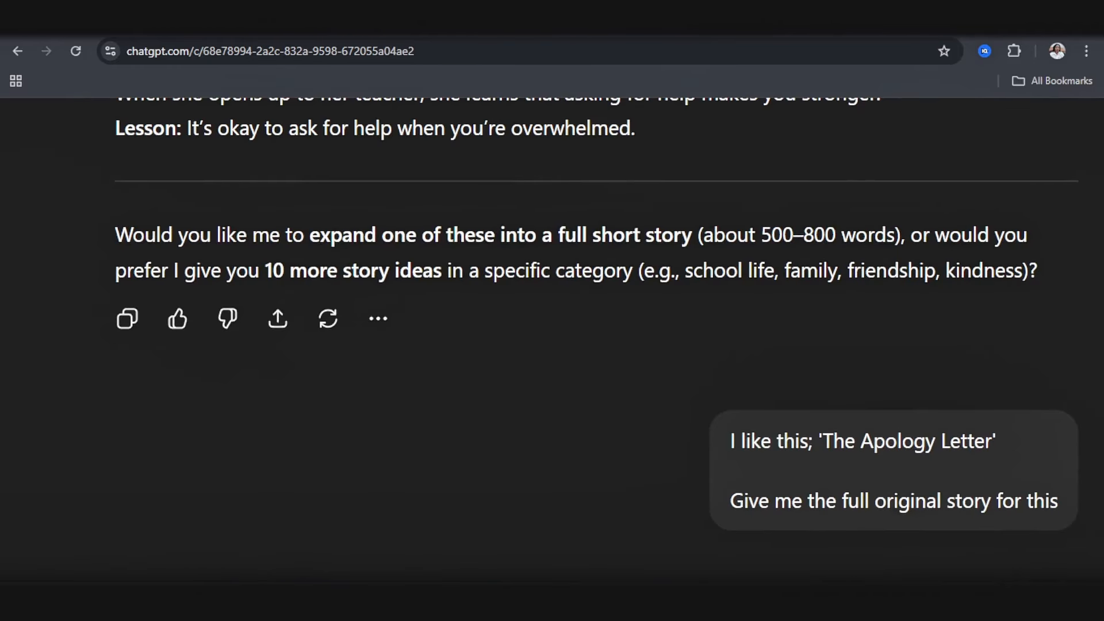
pyautogui.scroll(-7, 552, 339)
pyautogui.scroll(-3, 552, 340)
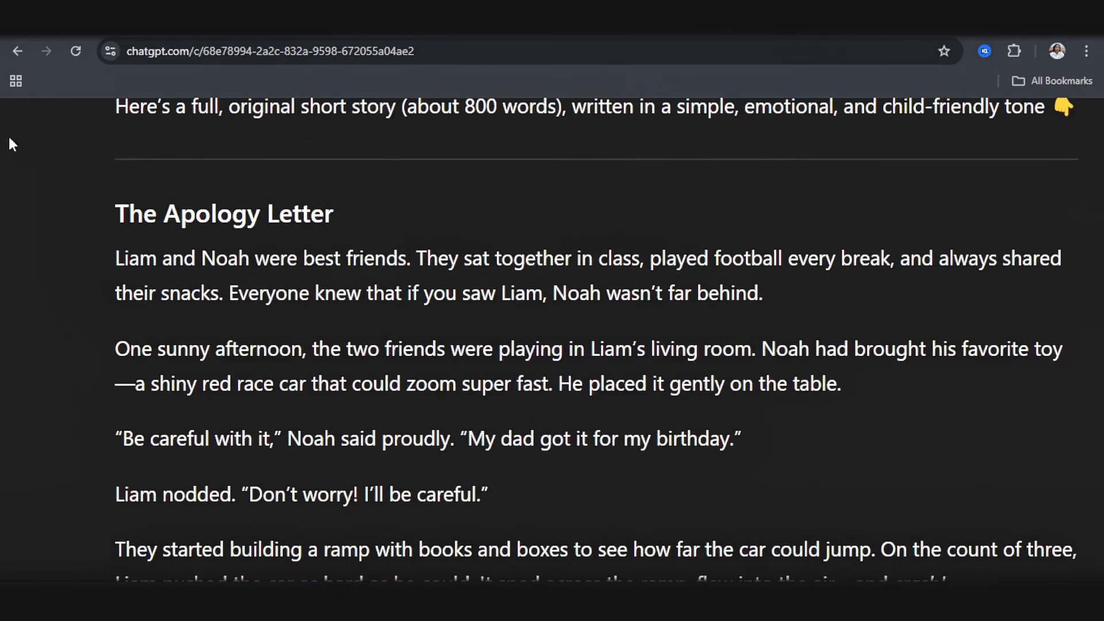
# Copy the full text of The Apology Letter into ReadKidz as the original story and extract its roles
pyautogui.moveTo(316, 439); pyautogui.dragTo(412, 547)
pyautogui.doubleClick(347, 439)
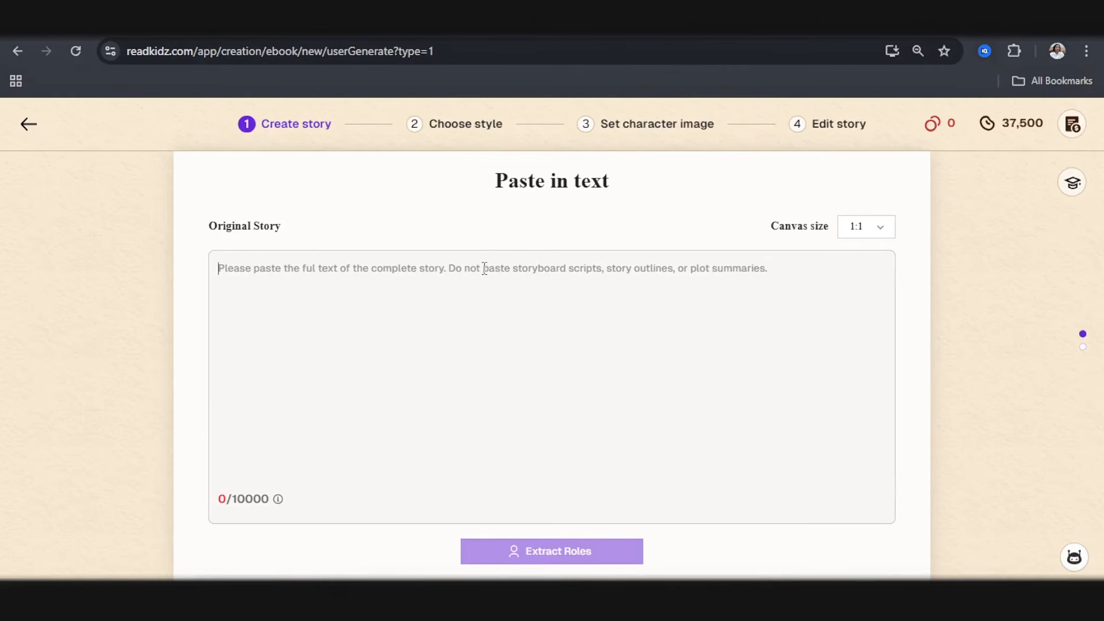
pyautogui.hotkey('ctrl', 'v')
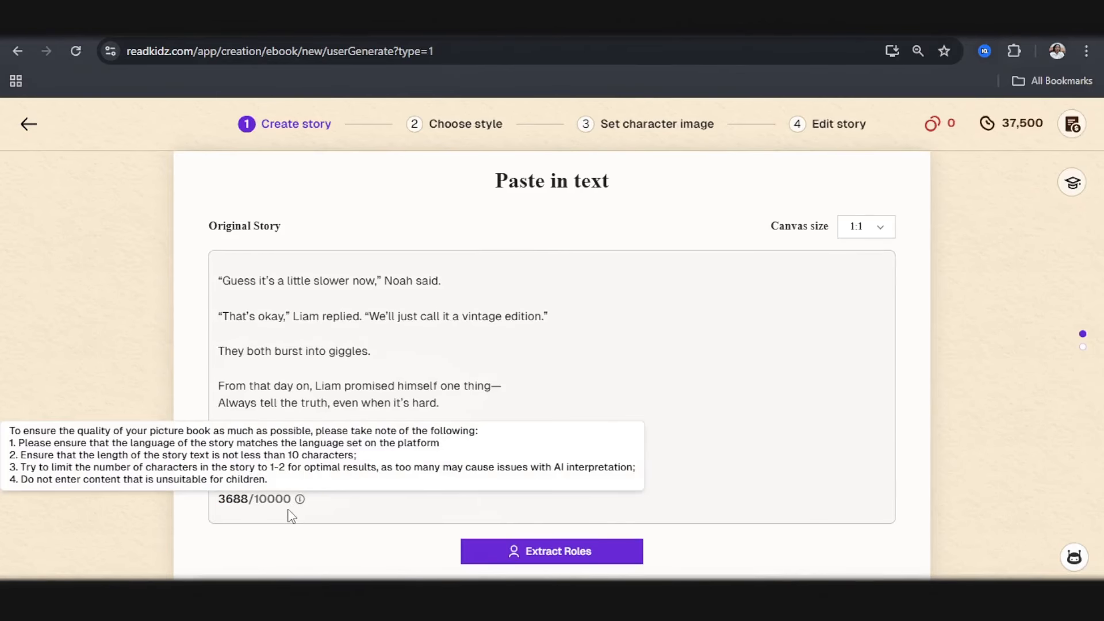
pyautogui.click(573, 564)
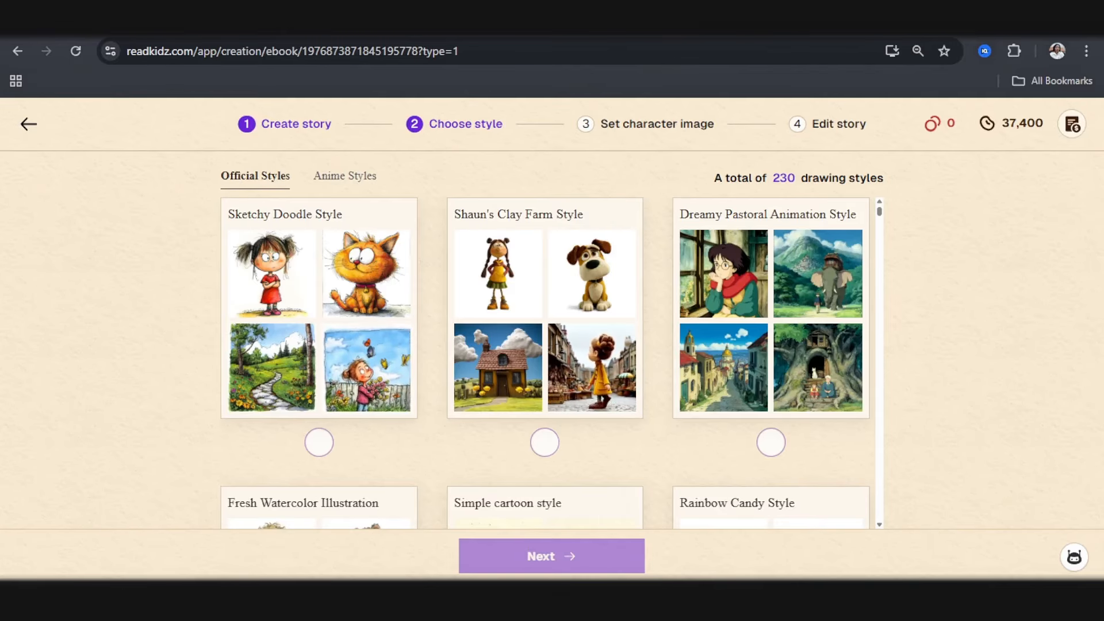
# Choose Modern Epic Anime Style from the anime drawing styles and continue to the character images
pyautogui.click(340, 183)
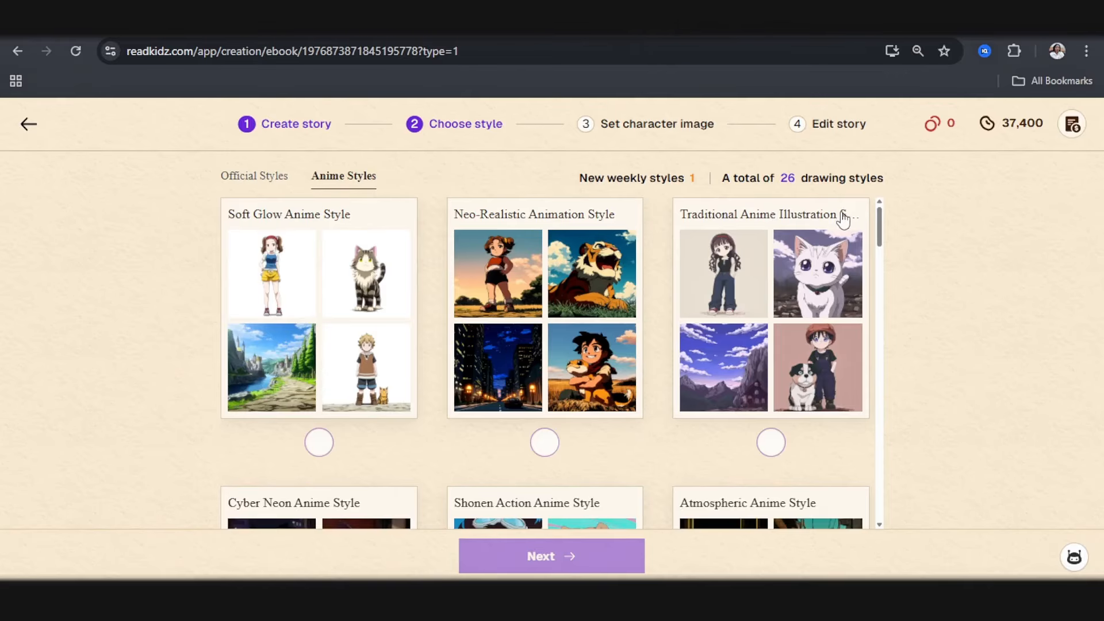
pyautogui.scroll(-4, 771, 339)
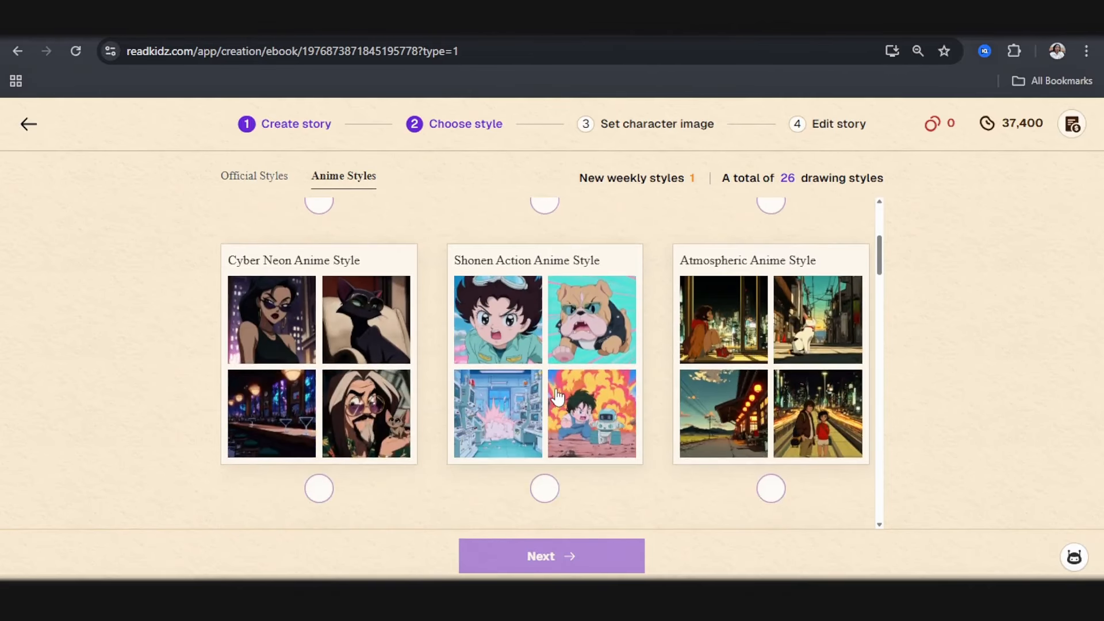
pyautogui.scroll(-4, 557, 397)
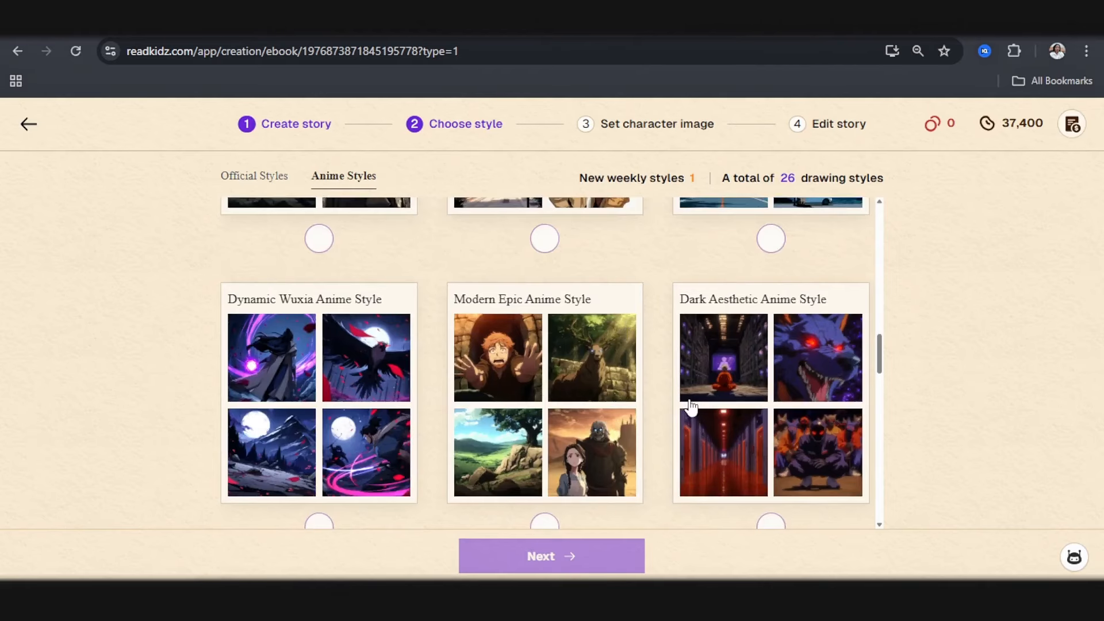
pyautogui.scroll(-1, 611, 389)
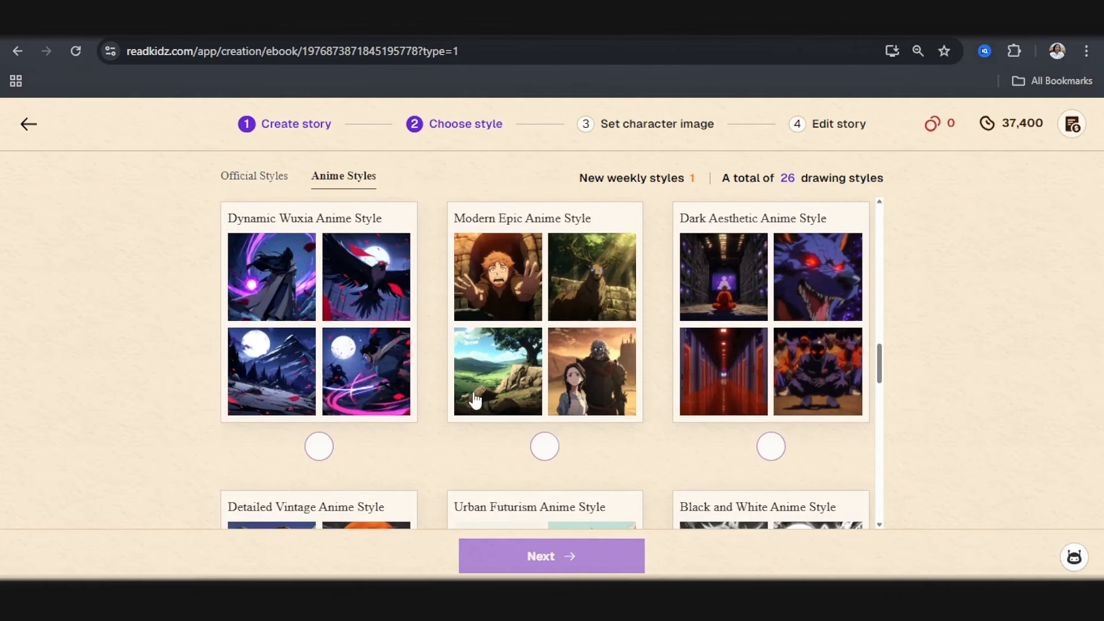
pyautogui.click(545, 447)
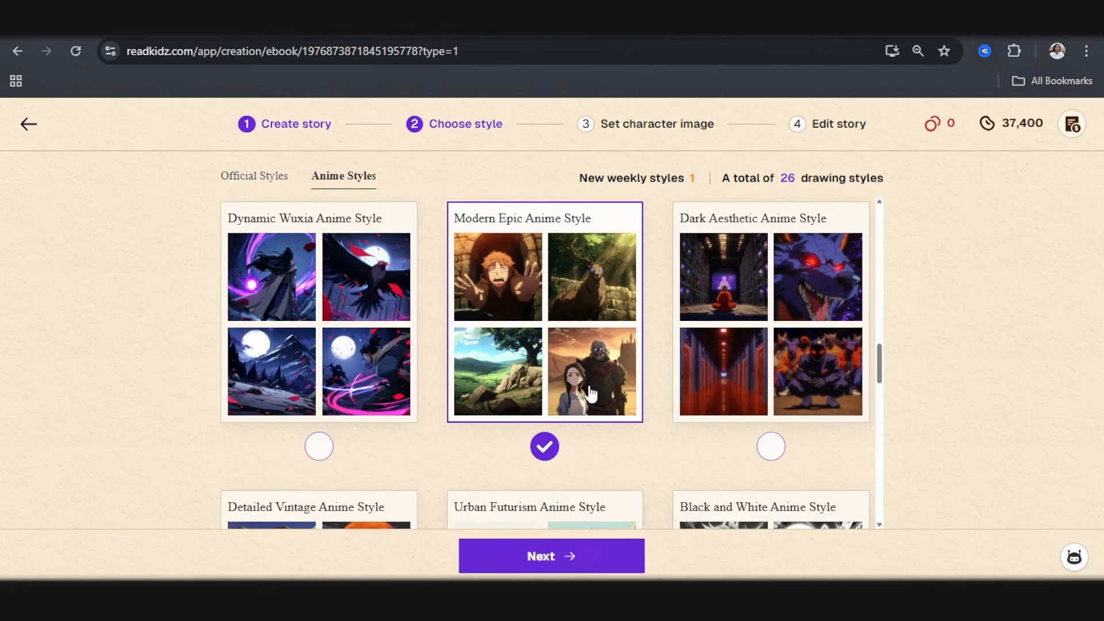
pyautogui.click(546, 559)
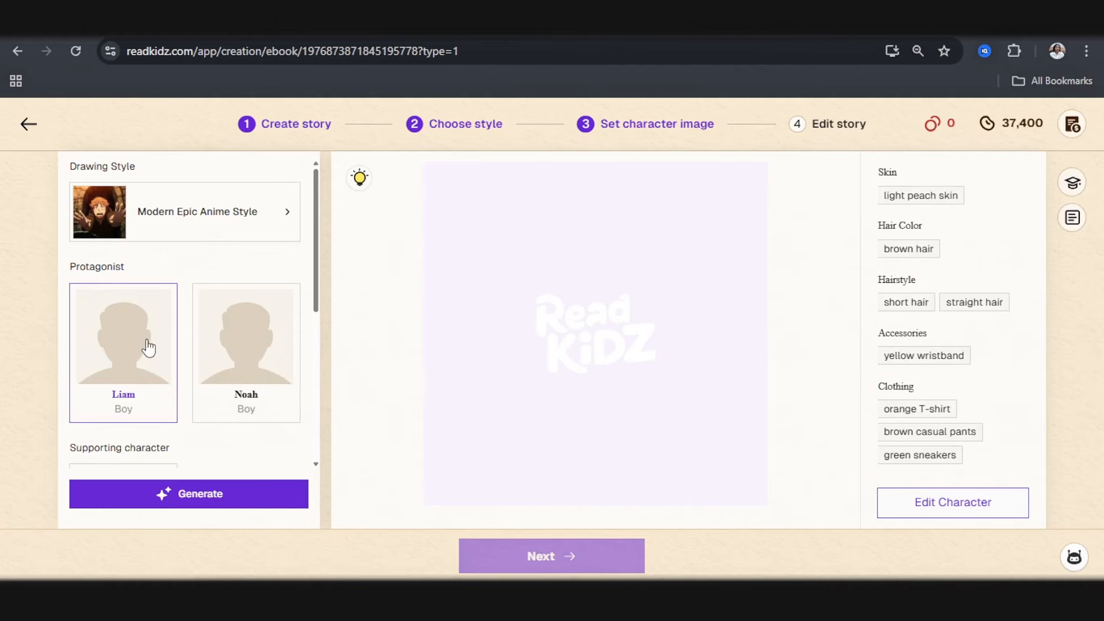
# Review the extracted characters, generate images for the protagonist Liam and select the first variant
pyautogui.scroll(-2, 262, 348)
pyautogui.scroll(-1, 262, 348)
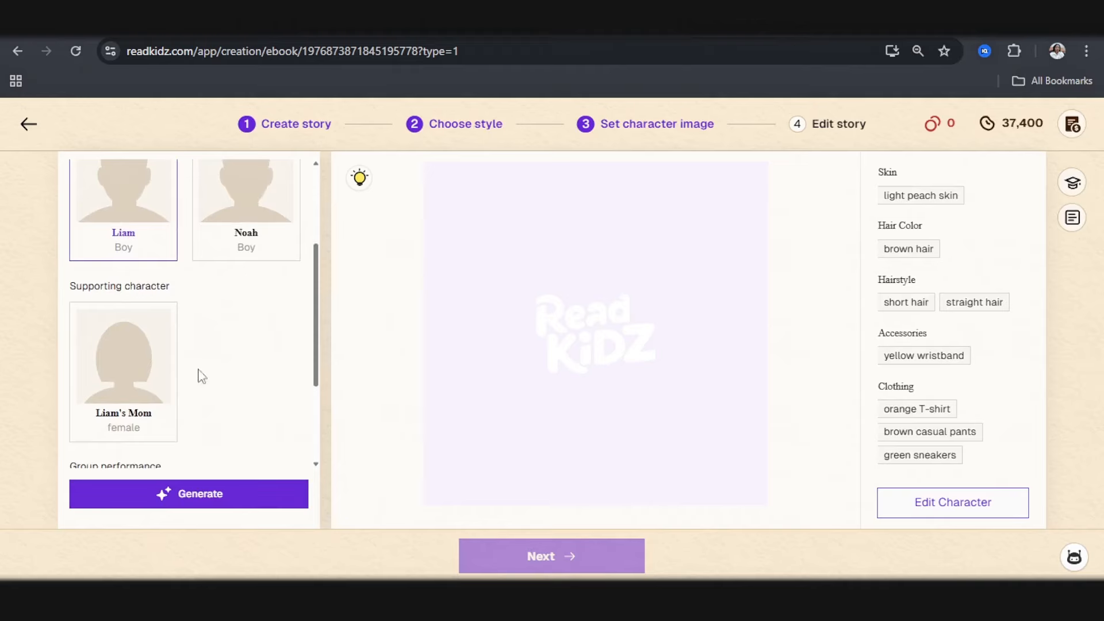
pyautogui.scroll(-3, 123, 393)
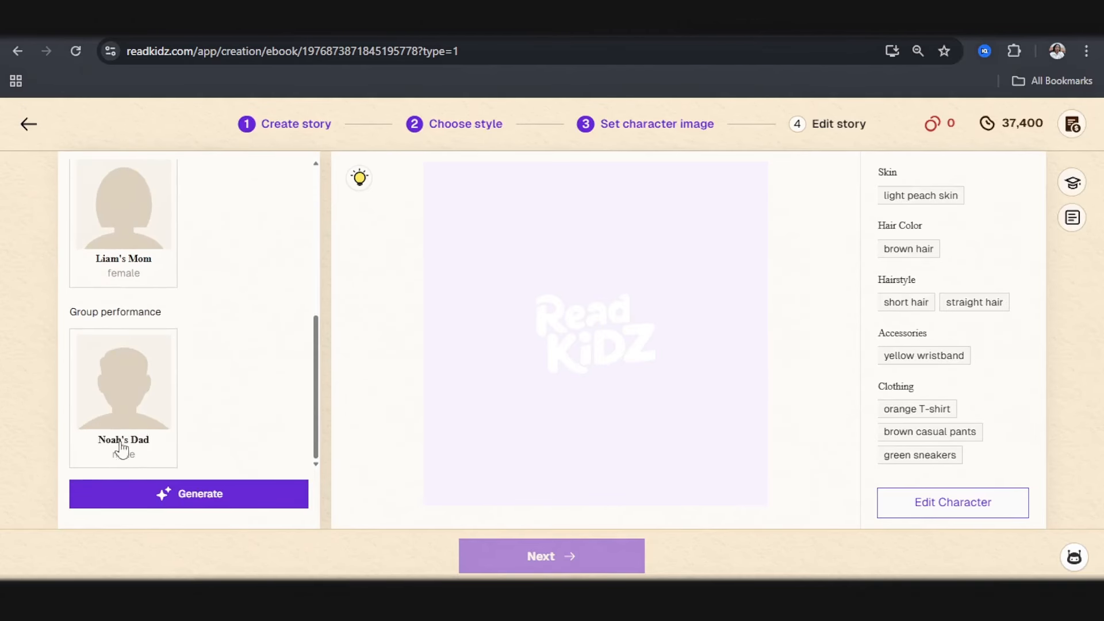
pyautogui.scroll(6, 190, 413)
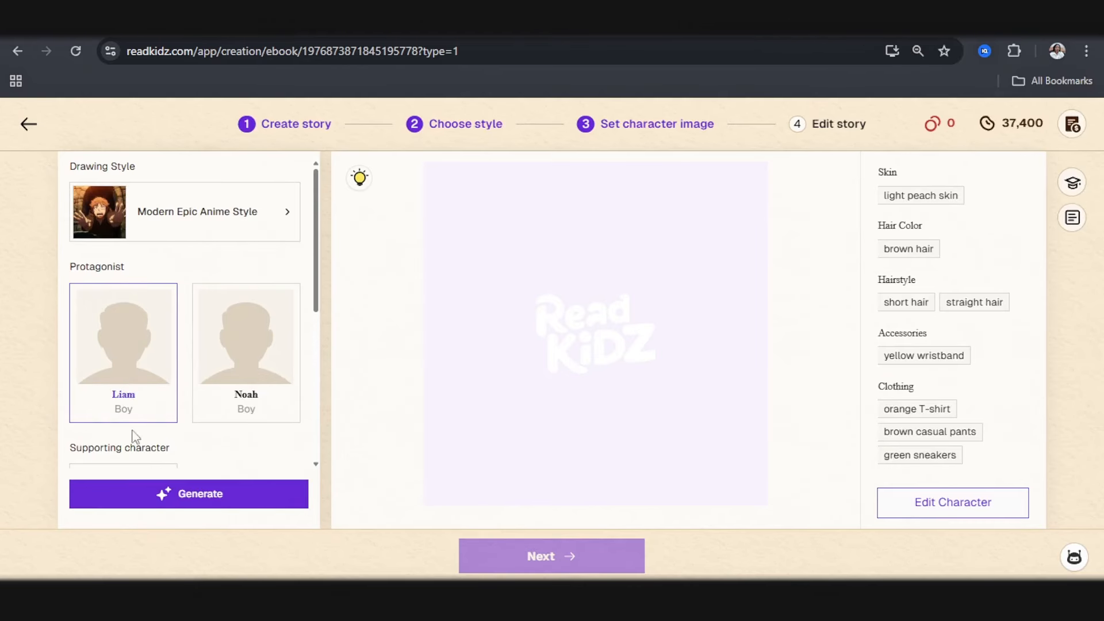
pyautogui.click(151, 505)
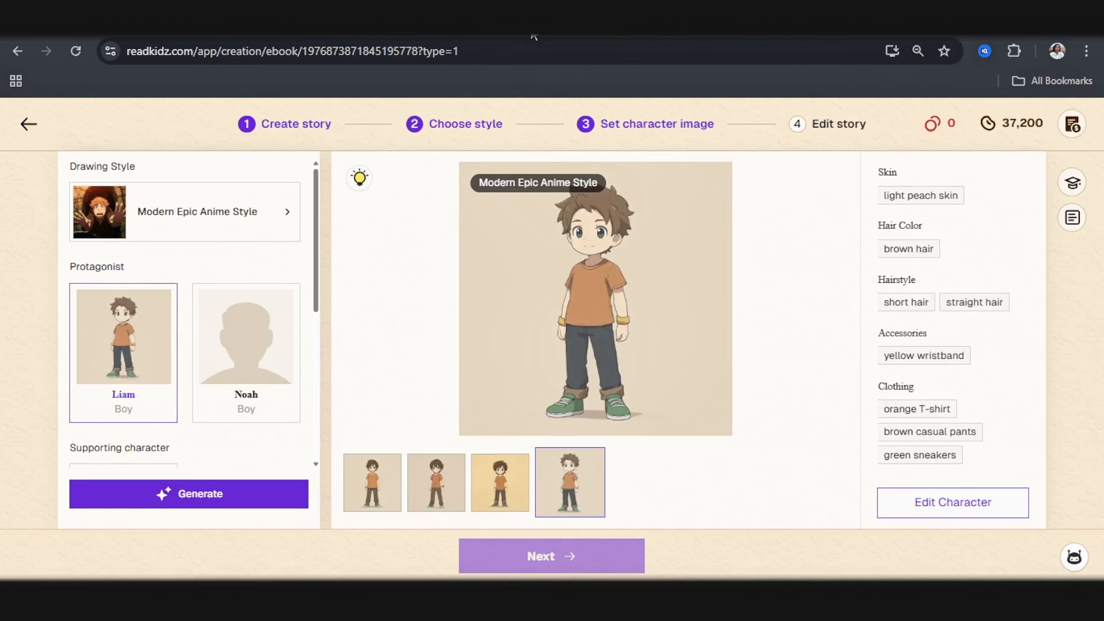
pyautogui.click(373, 490)
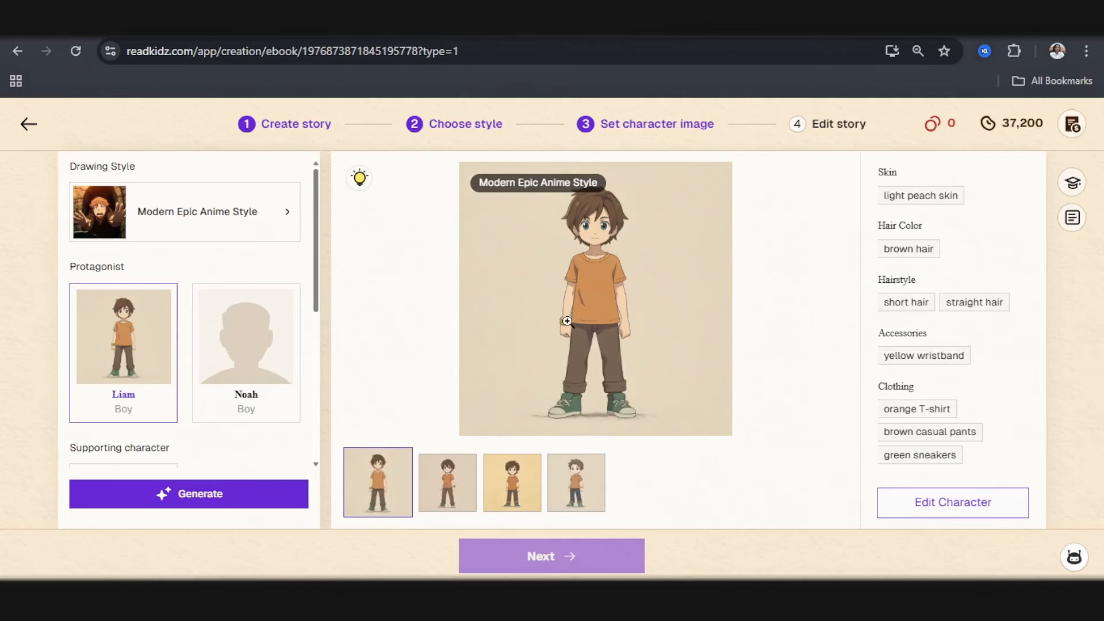
# Examine the protagonist Noah's editable attributes, from category and age to accessories and clothing, and close the editor without saving
pyautogui.click(247, 385)
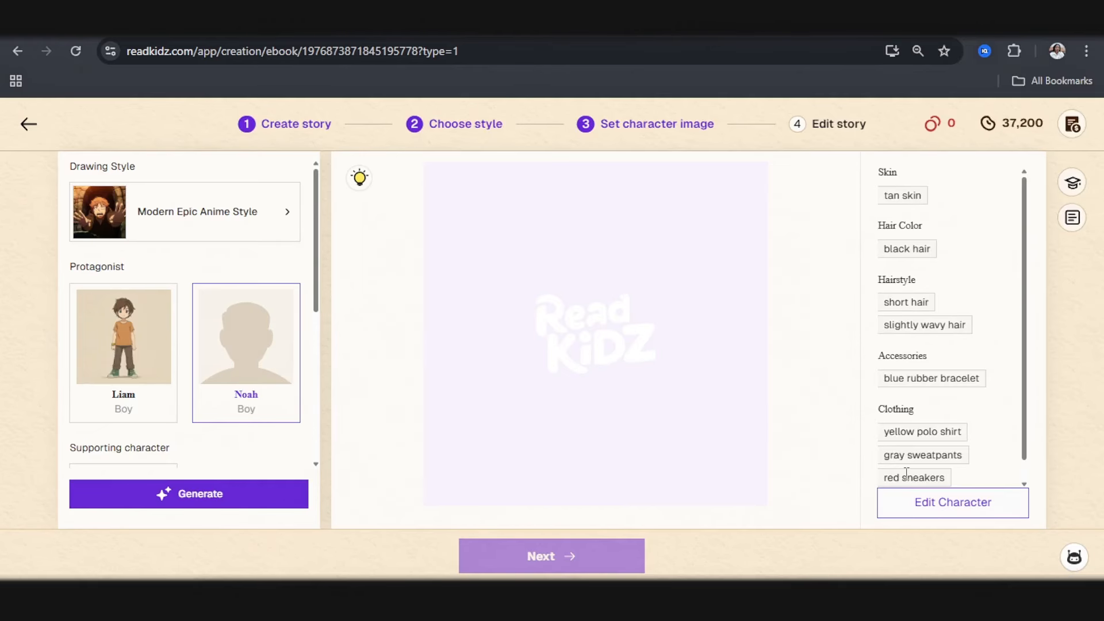
pyautogui.click(946, 507)
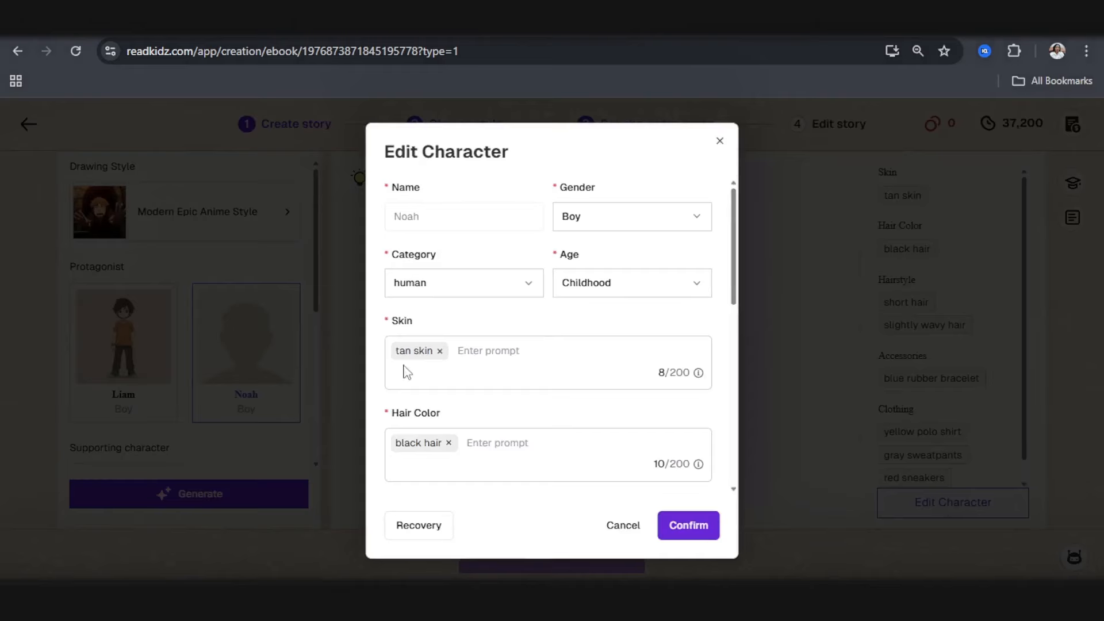
pyautogui.click(452, 292)
pyautogui.click(598, 302)
pyautogui.click(609, 282)
pyautogui.click(536, 318)
pyautogui.scroll(-7, 479, 414)
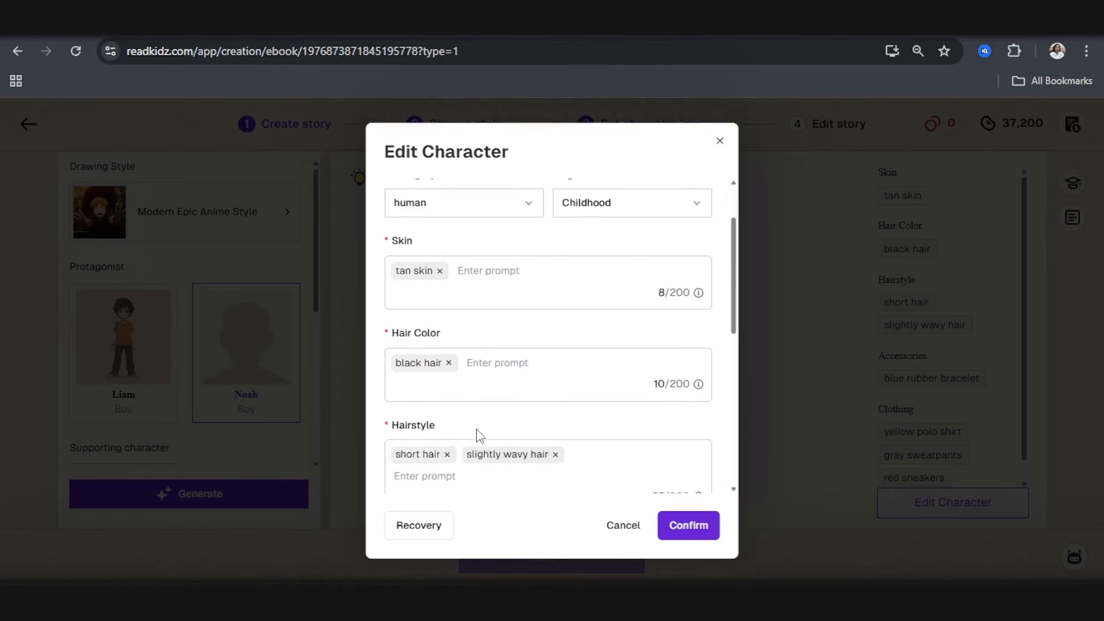
pyautogui.scroll(-1, 477, 435)
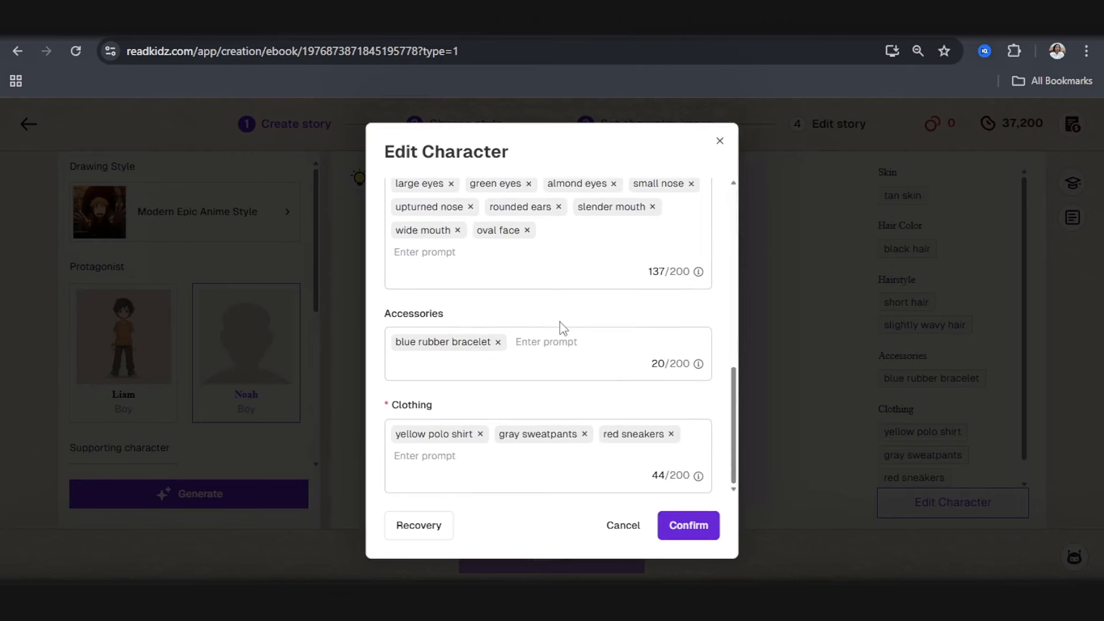
pyautogui.click(621, 525)
# Generate the character images for the protagonist Noah
pyautogui.click(202, 493)
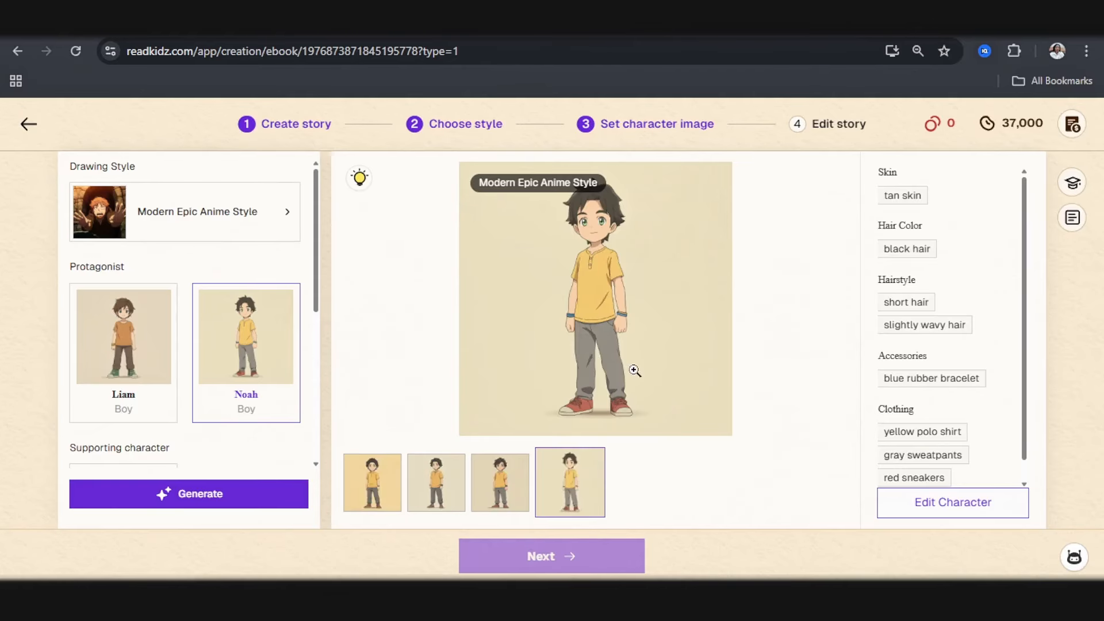
pyautogui.scroll(-4, 190, 380)
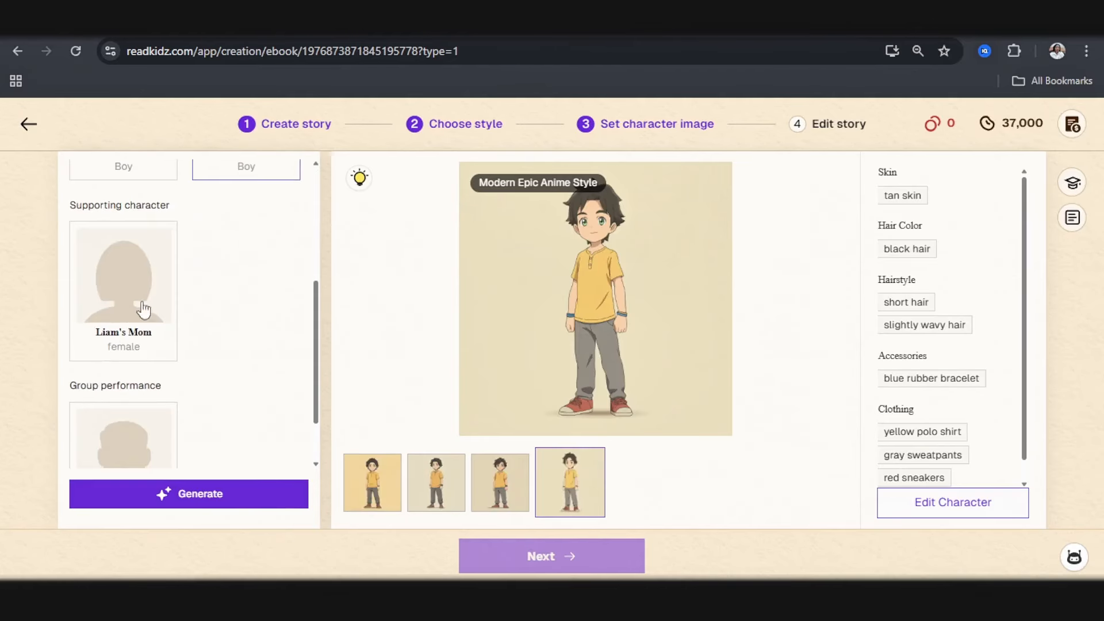
pyautogui.scroll(1, 246, 419)
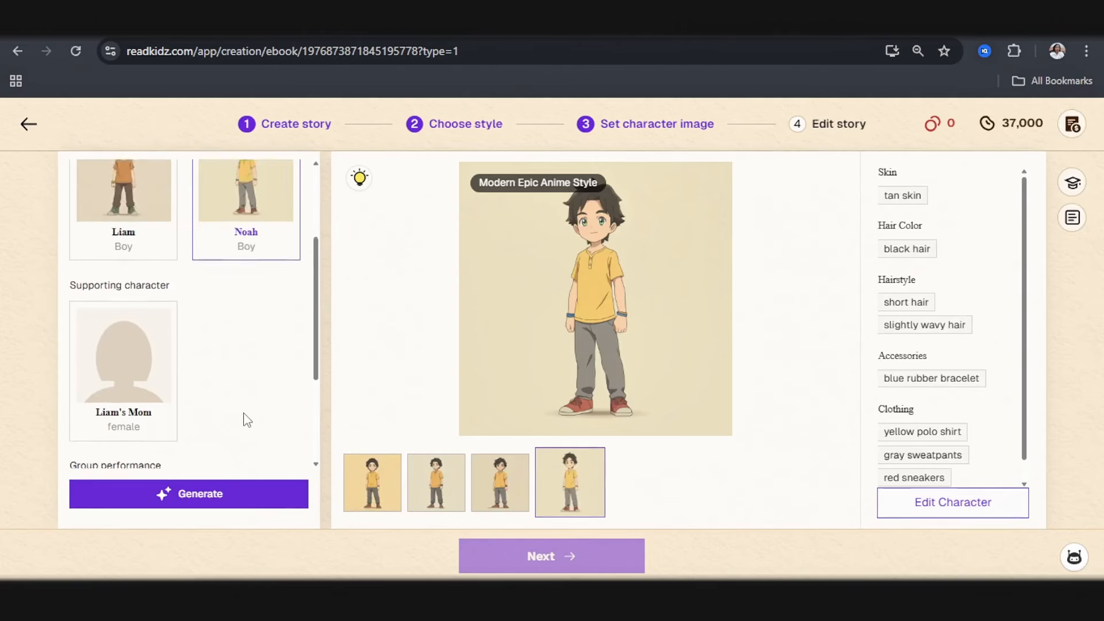
# Generate the character images for the supporting character Liam's Mom, compare the variants and select the fourth one
pyautogui.scroll(1, 246, 418)
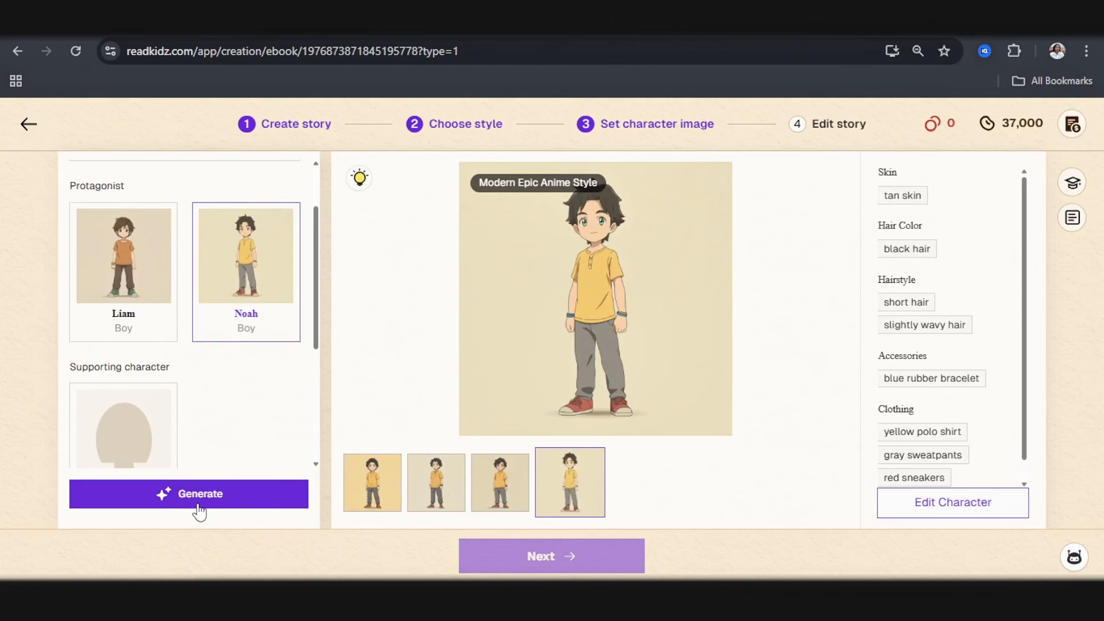
pyautogui.scroll(-3, 121, 317)
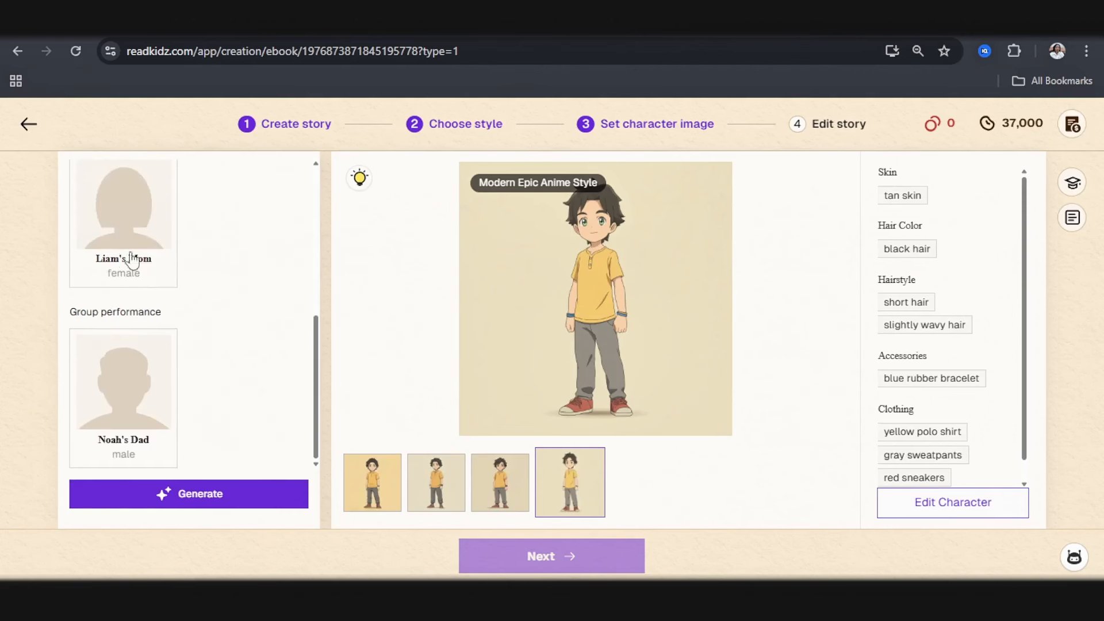
pyautogui.click(132, 266)
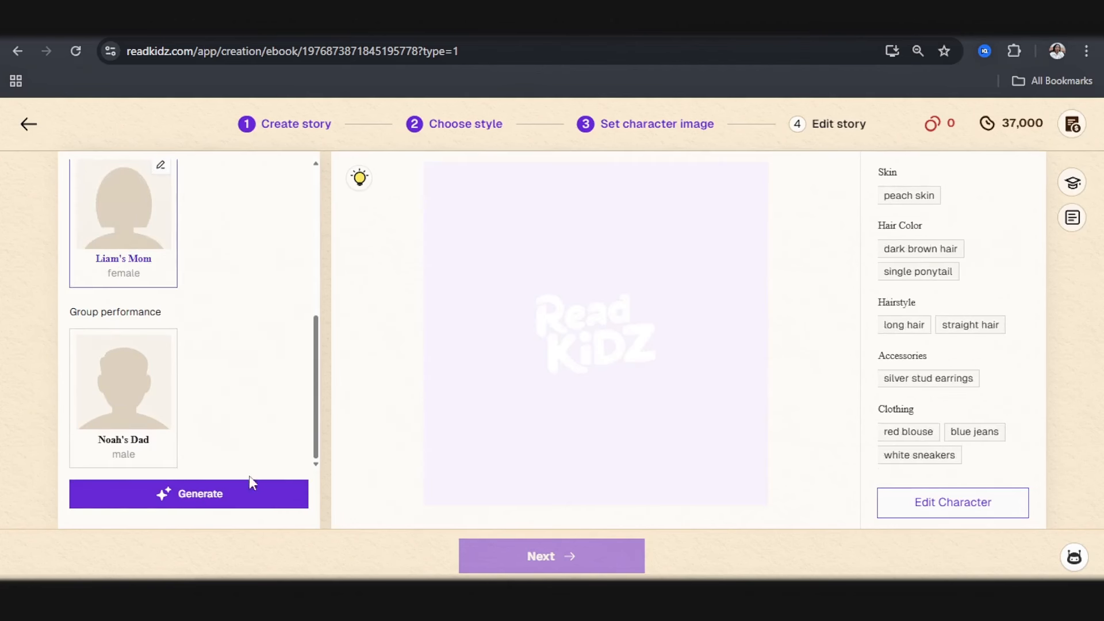
pyautogui.click(213, 493)
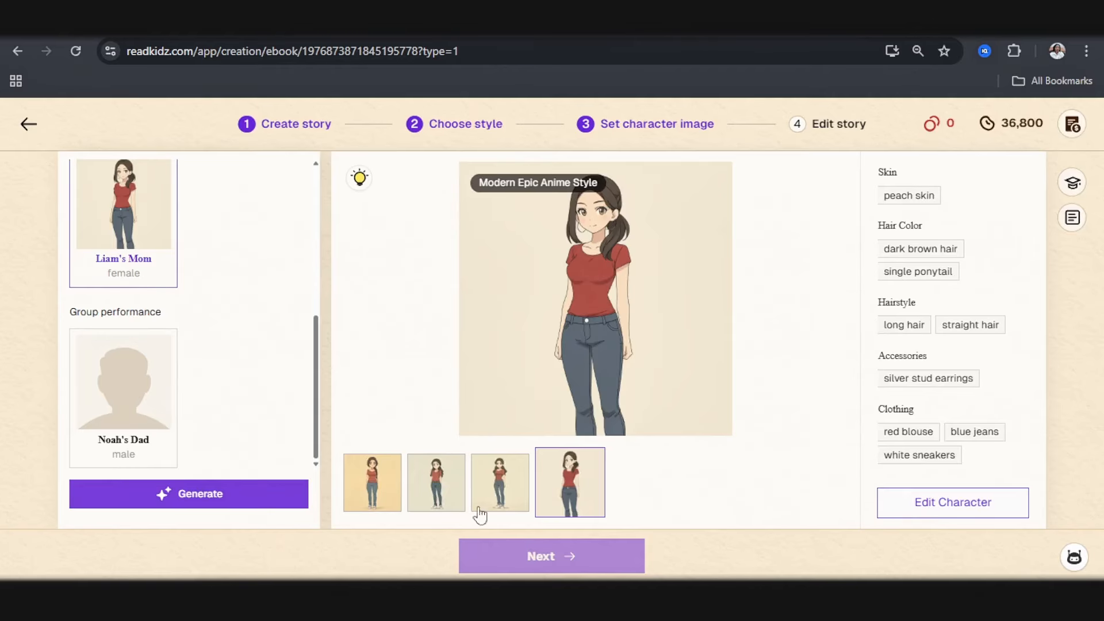
pyautogui.click(377, 494)
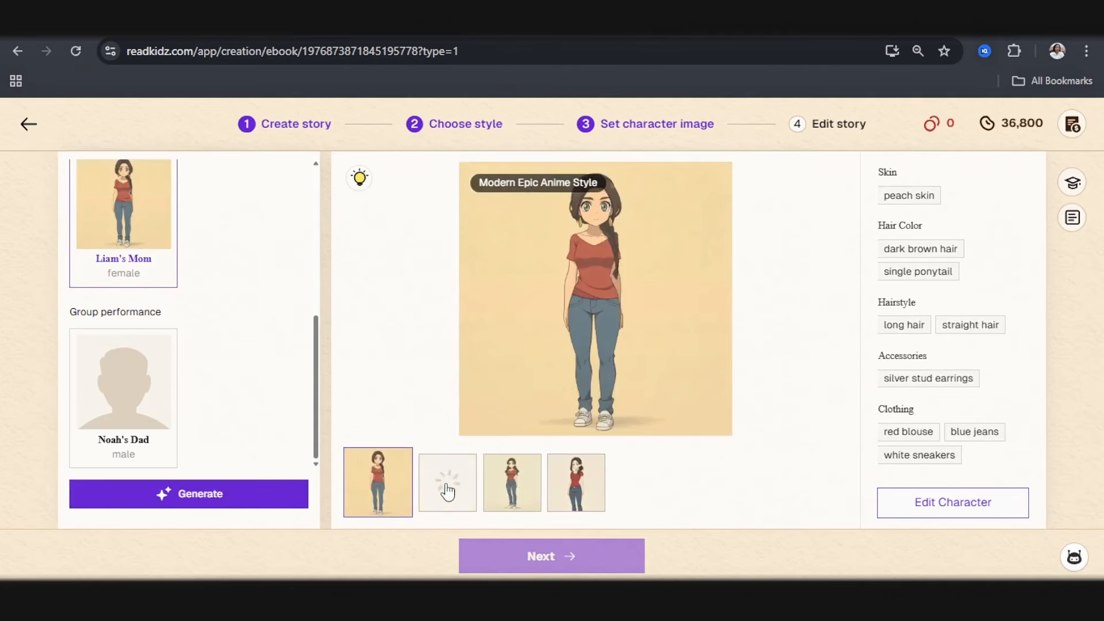
pyautogui.click(575, 482)
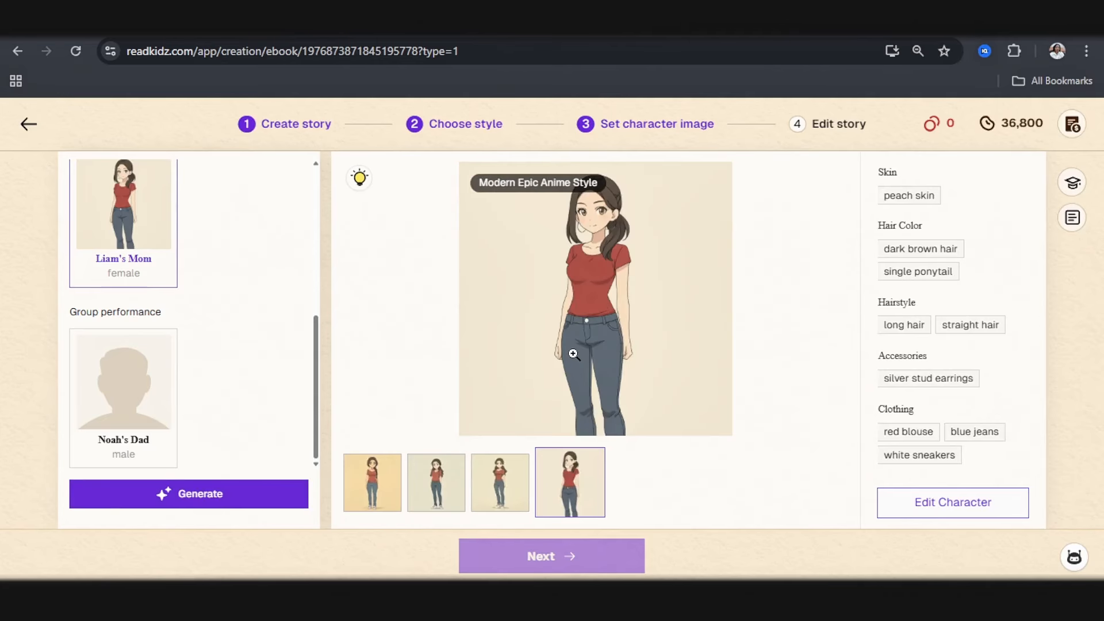
# Generate the character images for Noah's Dad, select the fourth variant and check the whole cast
pyautogui.click(130, 383)
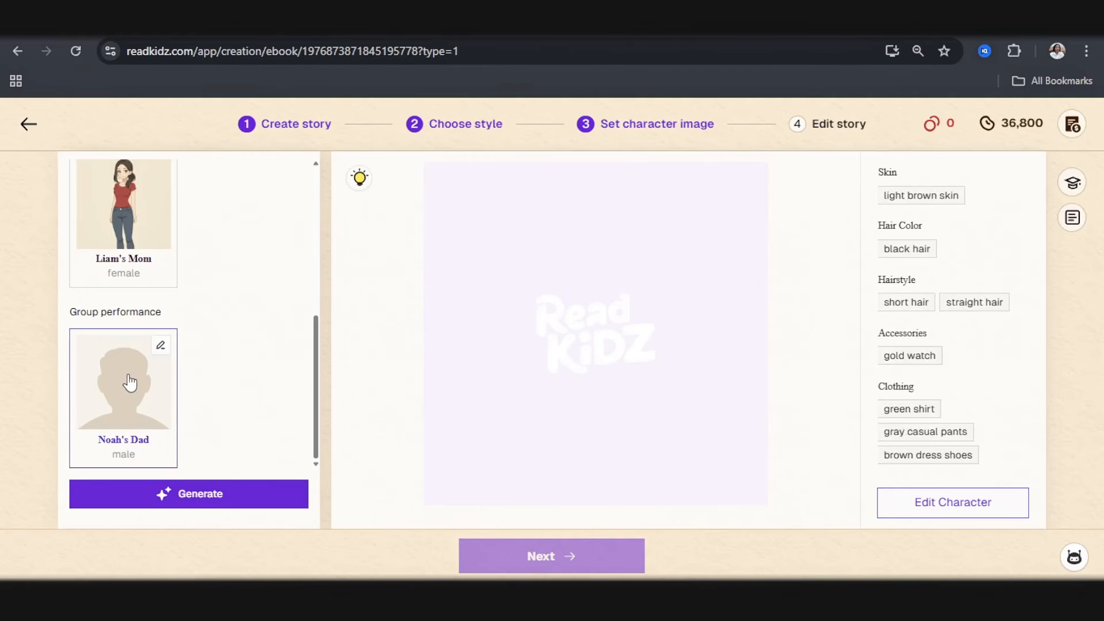
pyautogui.click(190, 498)
pyautogui.click(575, 496)
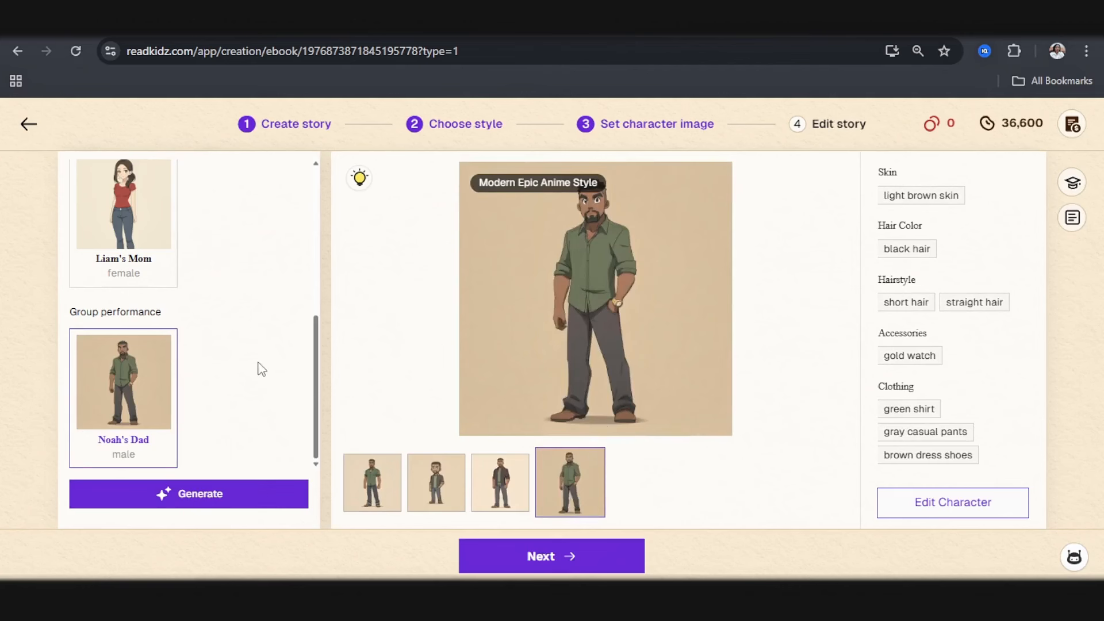
pyautogui.scroll(5, 257, 363)
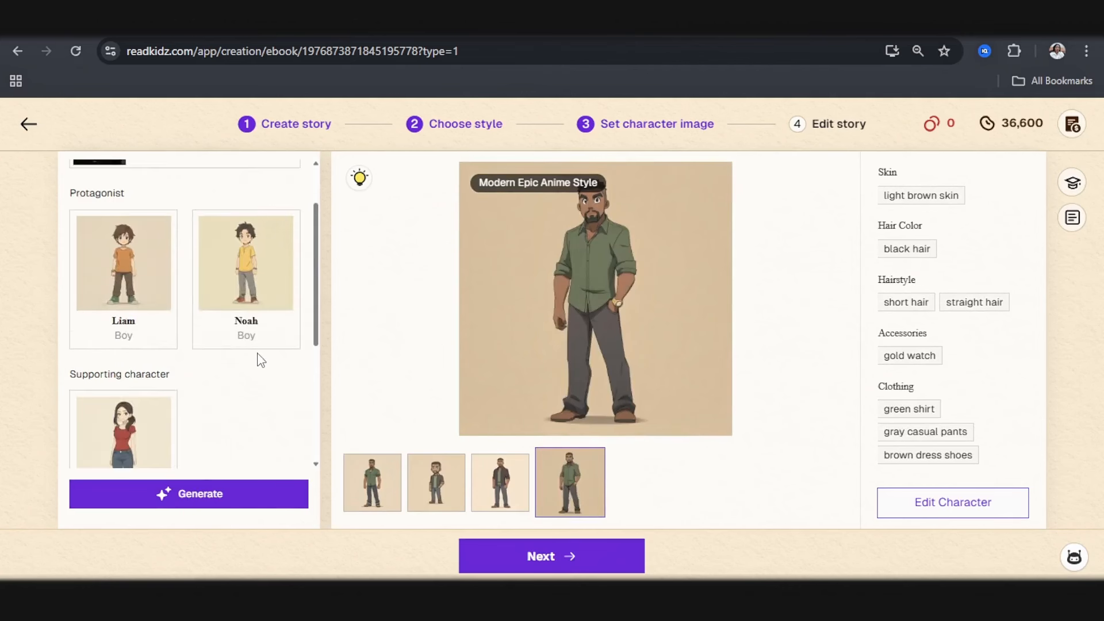
pyautogui.scroll(-4, 210, 446)
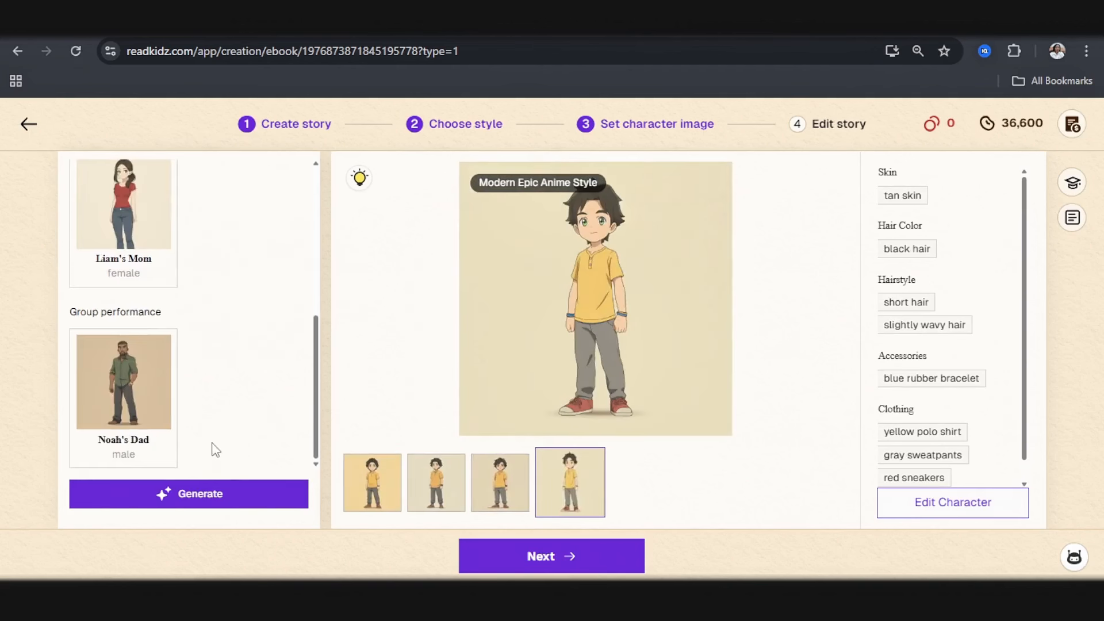
# Continue from the character images to the storyboards and look through the story's page split
pyautogui.click(533, 565)
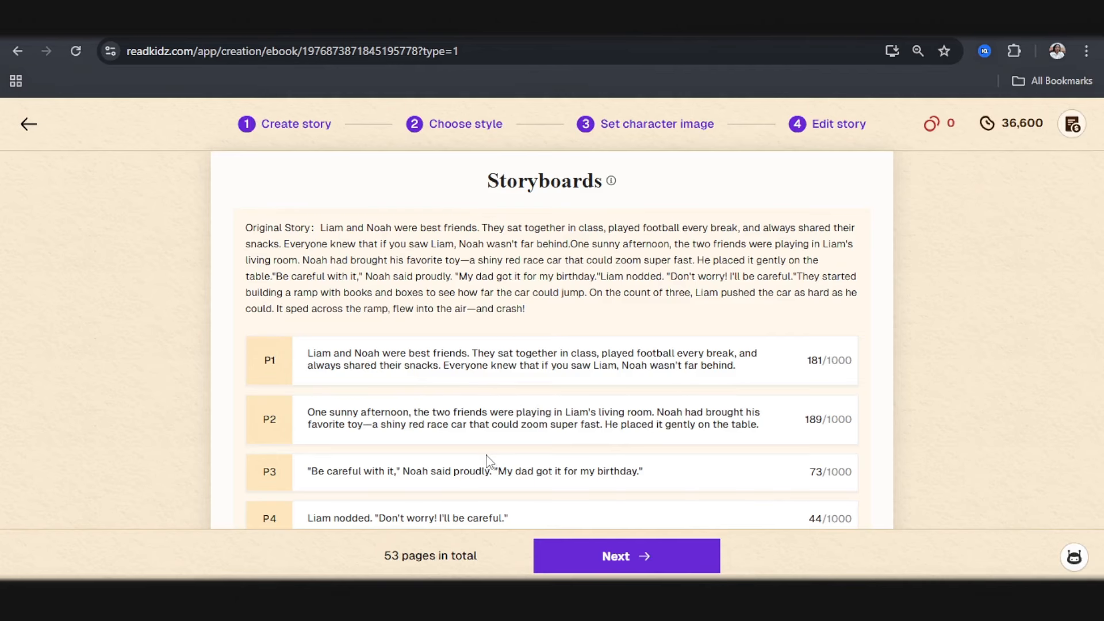
pyautogui.scroll(-15, 488, 463)
pyautogui.scroll(-20, 408, 423)
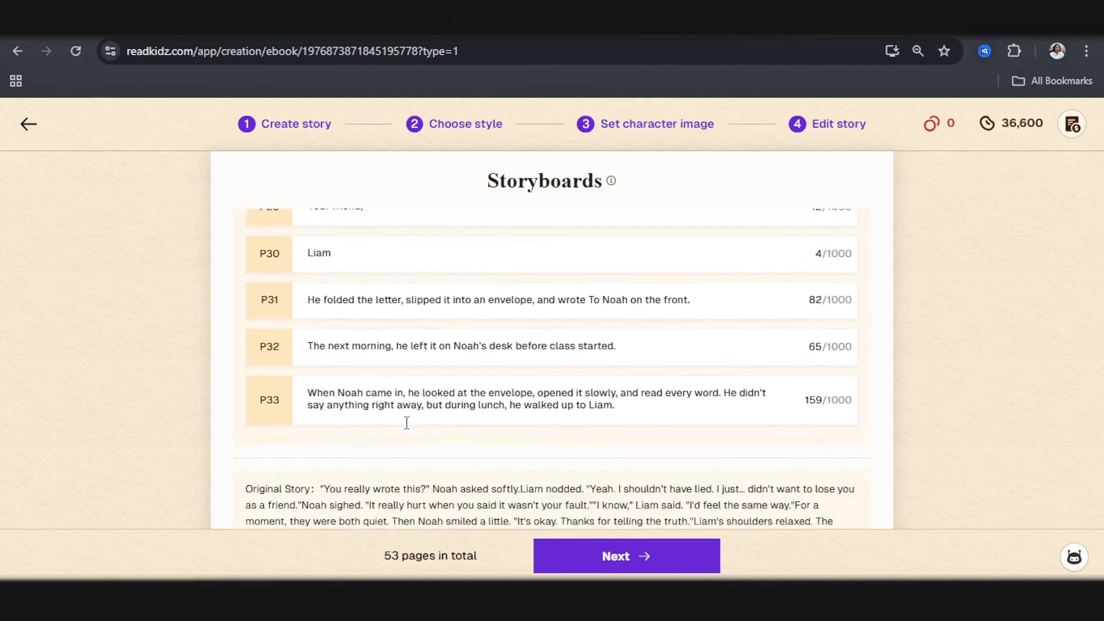
pyautogui.scroll(-8, 369, 455)
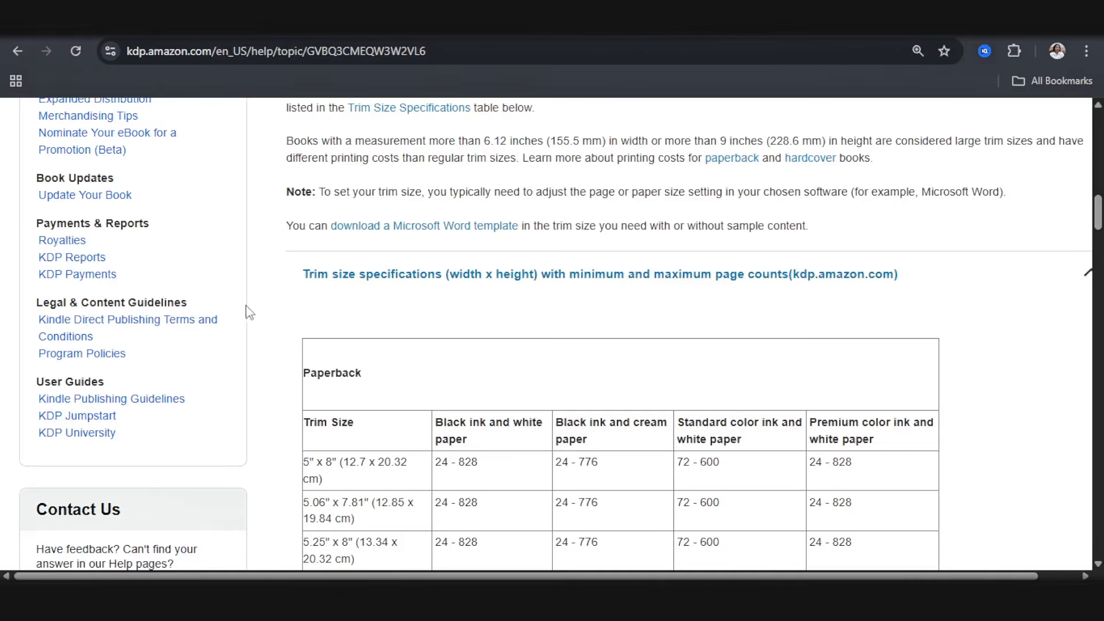
# Switch to the Amazon KDP help on Set Trim Size, Bleed, and Margins and examine the paperback trim sizes with their page-count limits
pyautogui.scroll(12, 242, 309)
pyautogui.scroll(6, 174, 283)
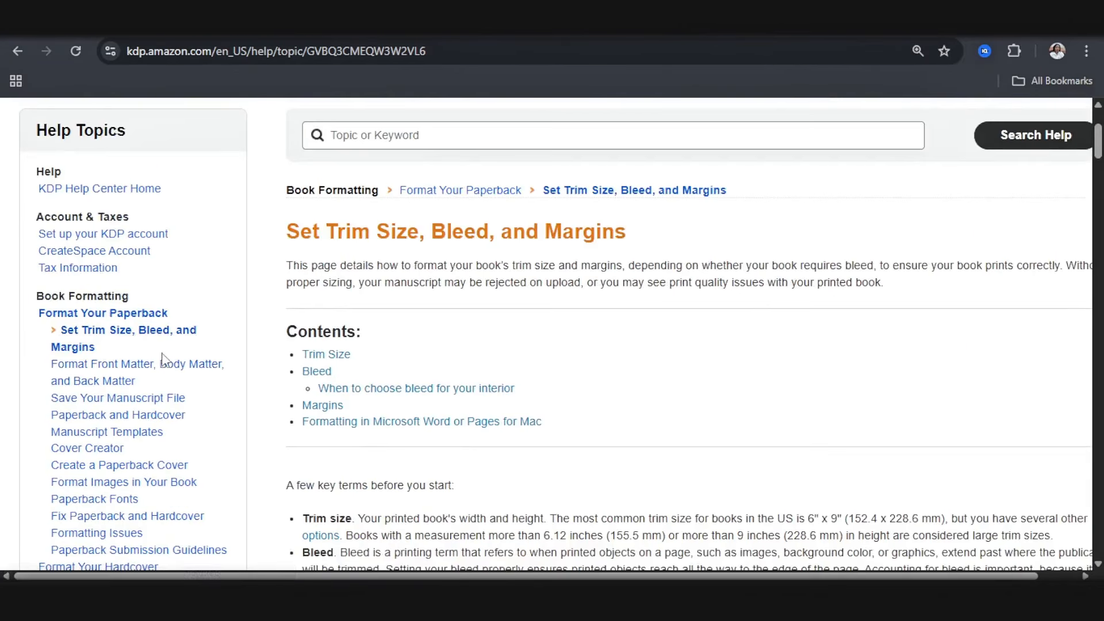
pyautogui.scroll(-15, 567, 342)
pyautogui.scroll(5, 569, 340)
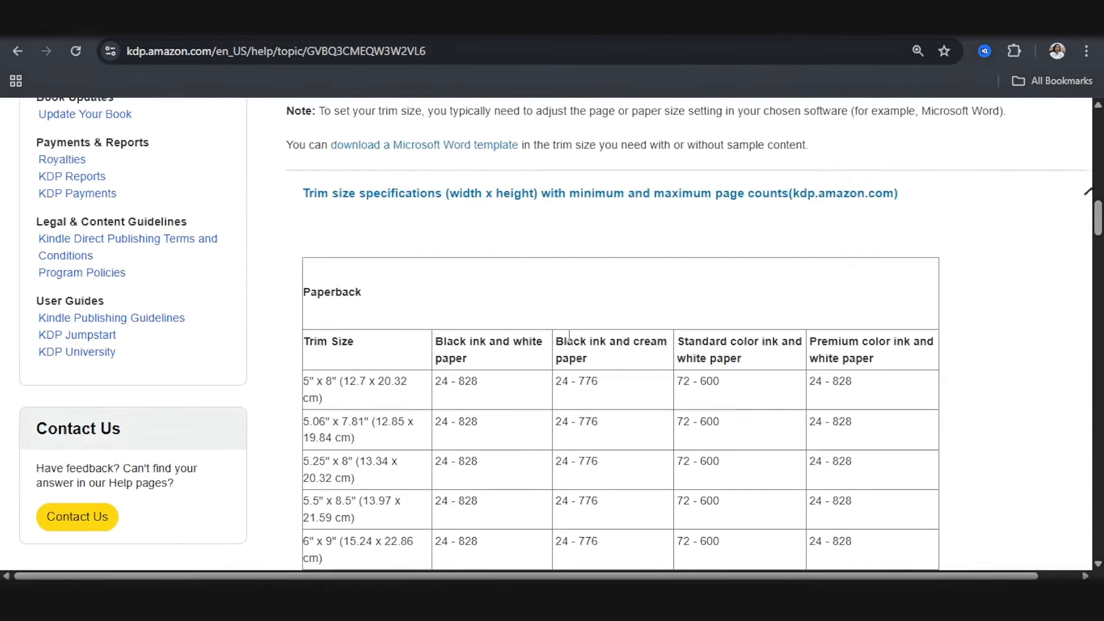
pyautogui.scroll(-1, 567, 341)
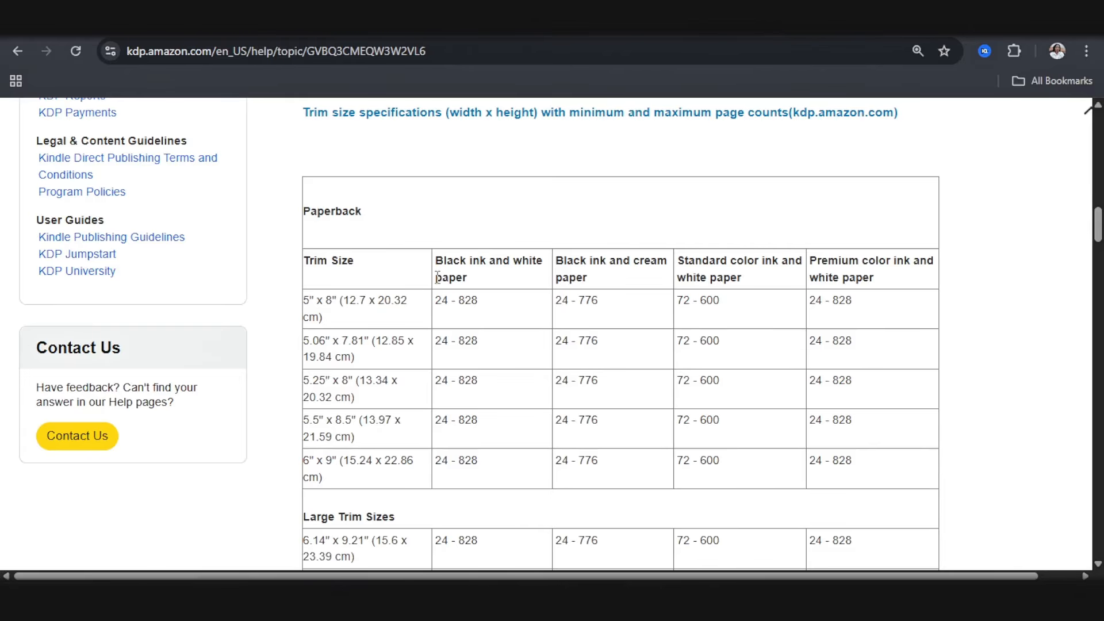
pyautogui.scroll(-3, 195, 340)
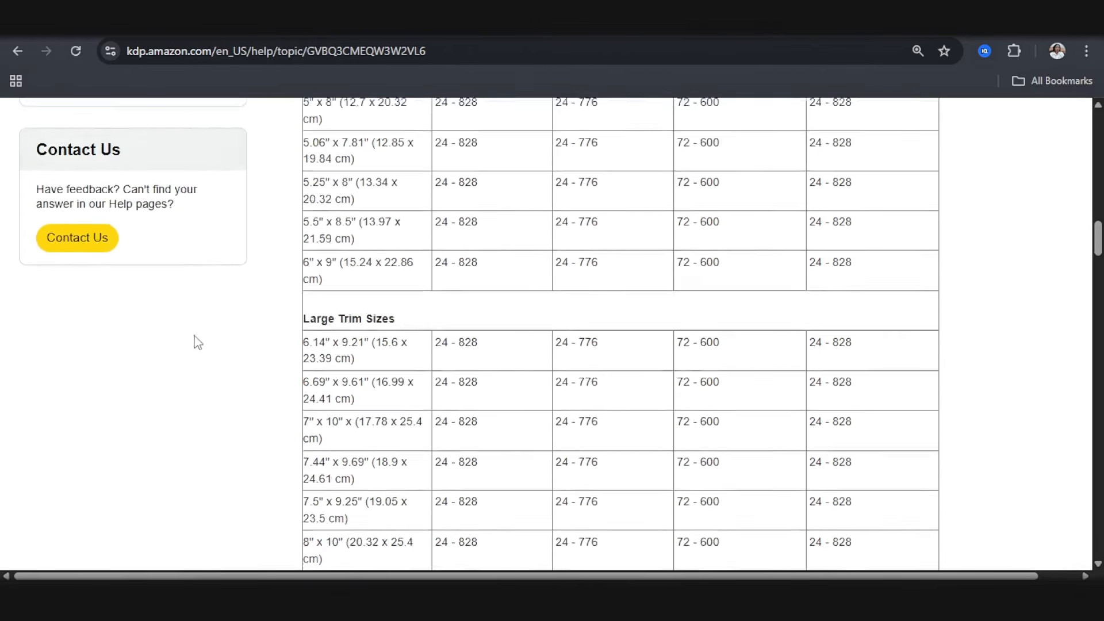
pyautogui.scroll(3, 259, 316)
pyautogui.scroll(-10, 389, 396)
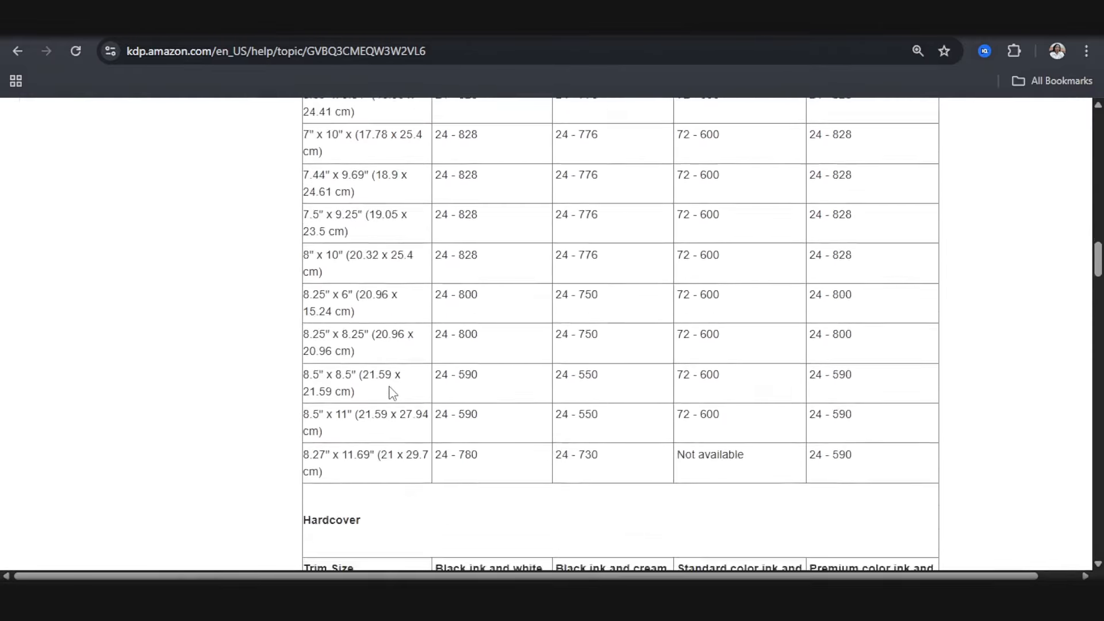
pyautogui.scroll(4, 393, 393)
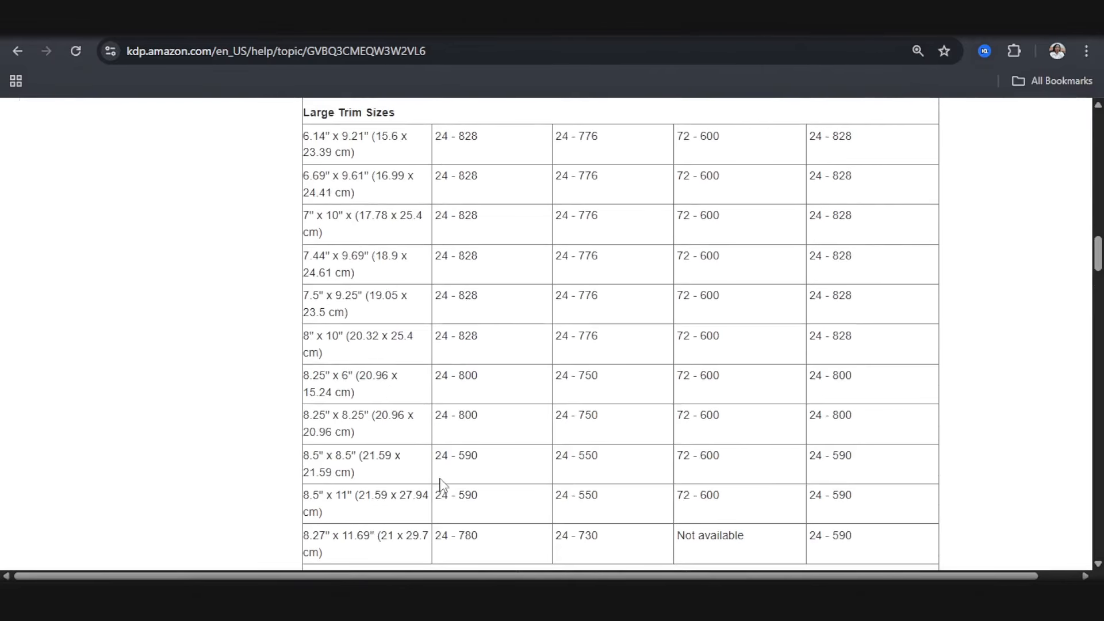
pyautogui.scroll(7, 443, 483)
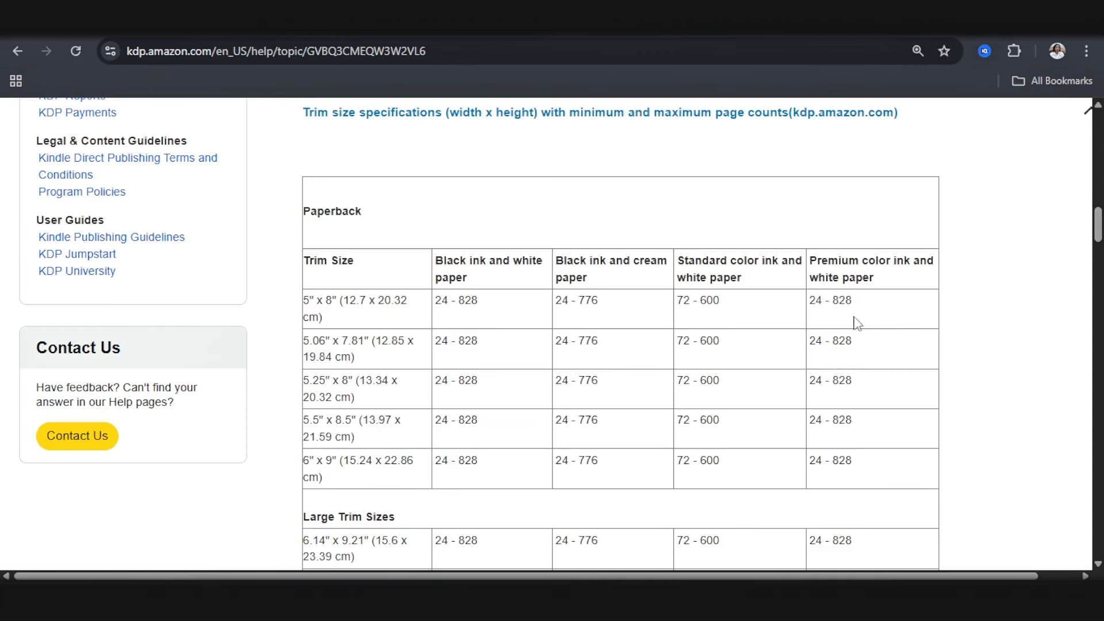
pyautogui.scroll(-10, 857, 323)
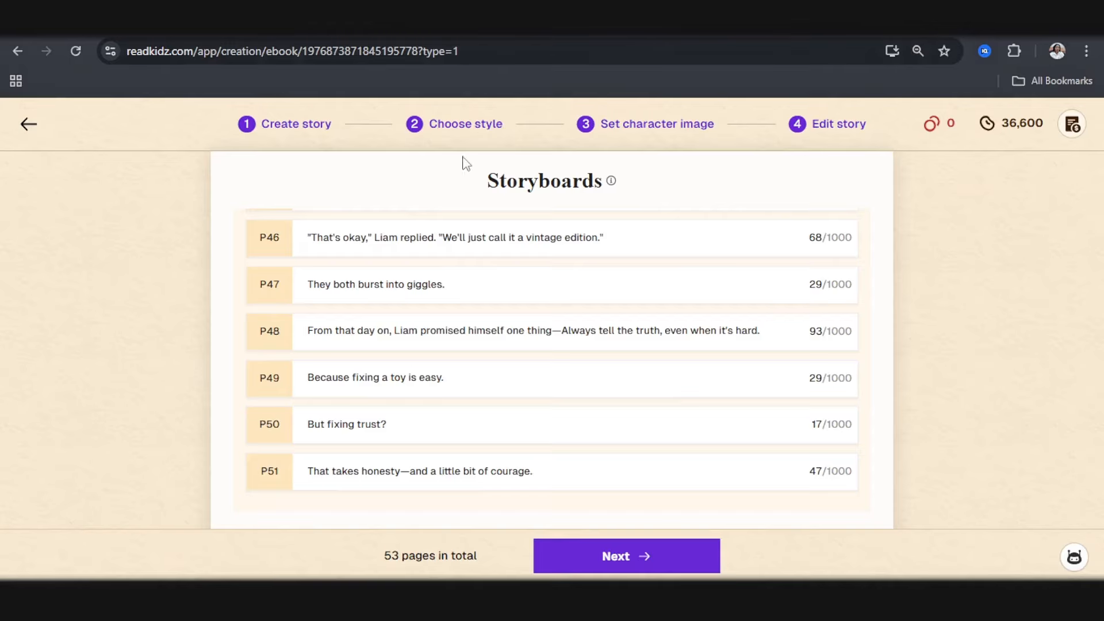
# Return to the ReadKidz storyboards and review the page texts from the ending back to P1, checking for short pages to combine
pyautogui.scroll(1, 487, 313)
pyautogui.scroll(12, 487, 313)
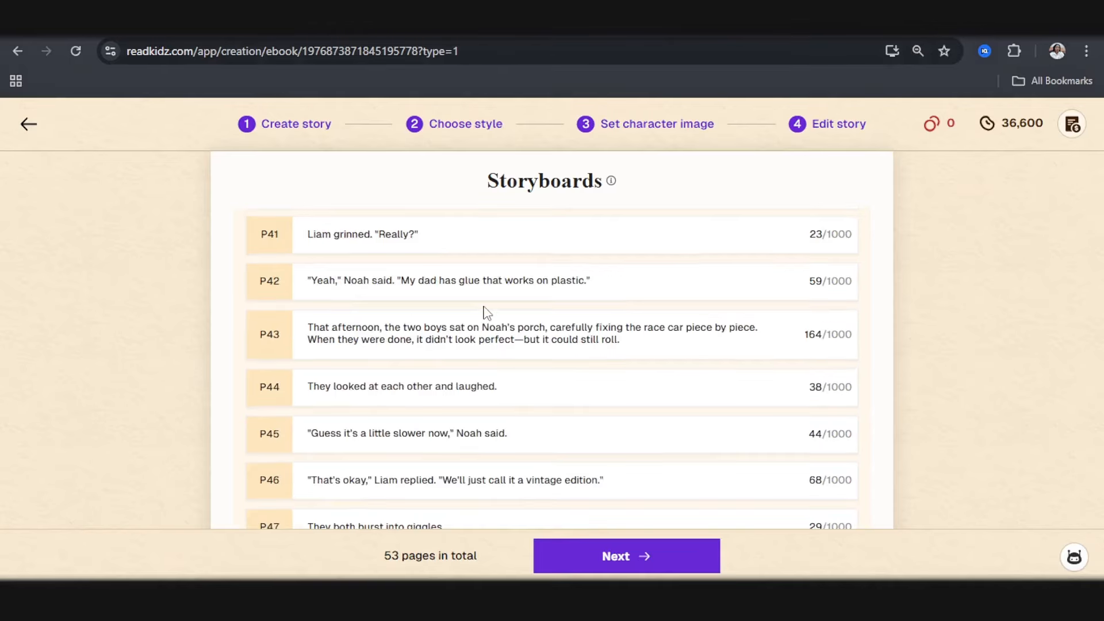
pyautogui.scroll(10, 461, 344)
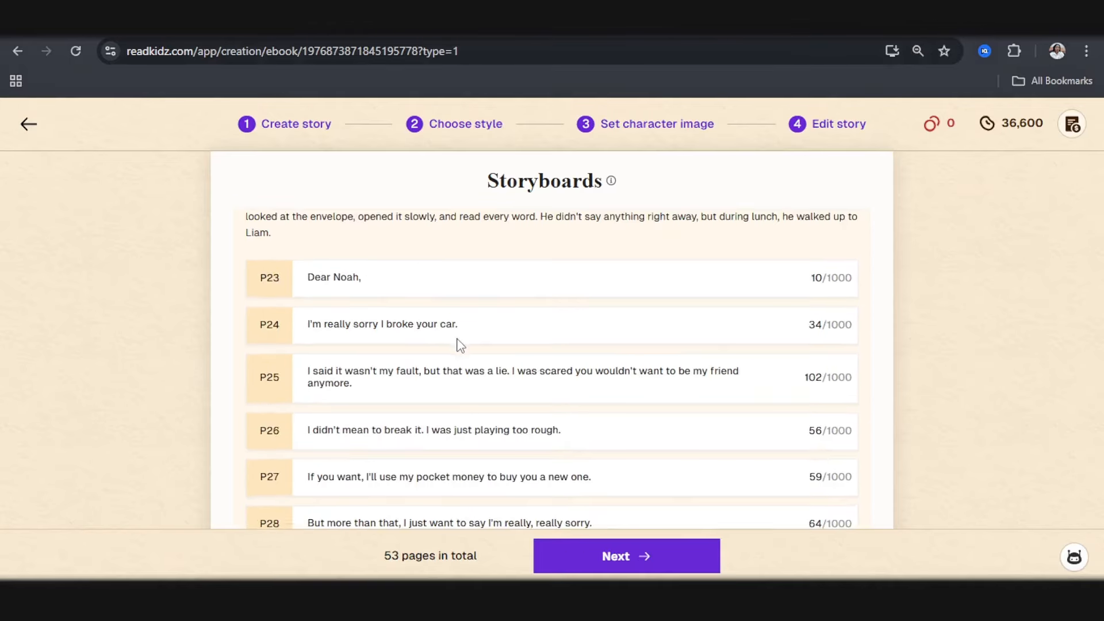
pyautogui.scroll(4, 463, 353)
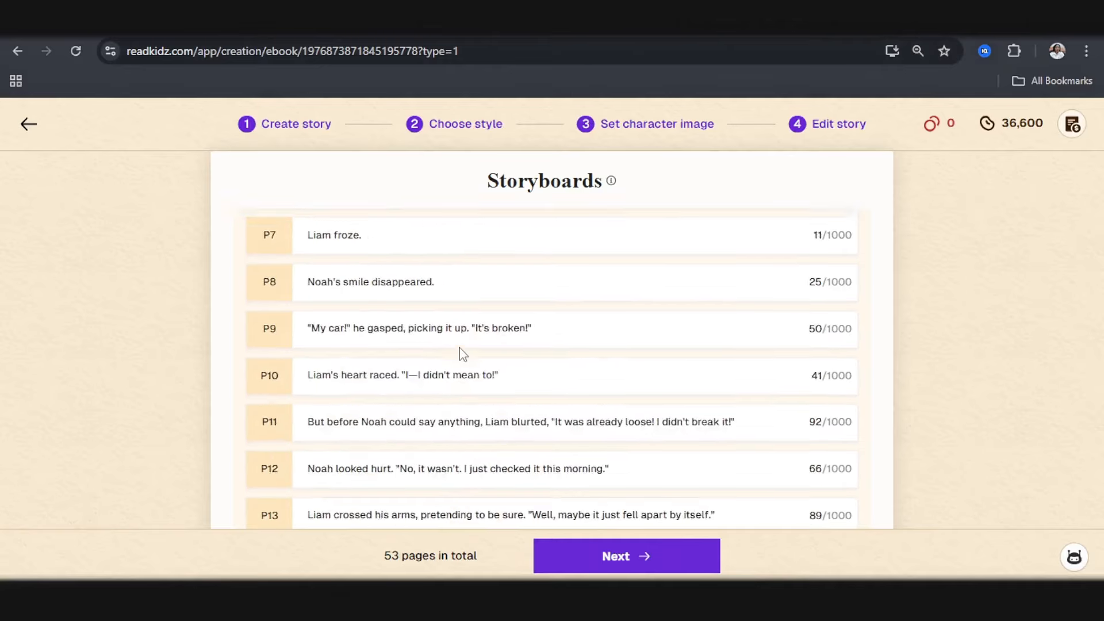
pyautogui.scroll(10, 460, 368)
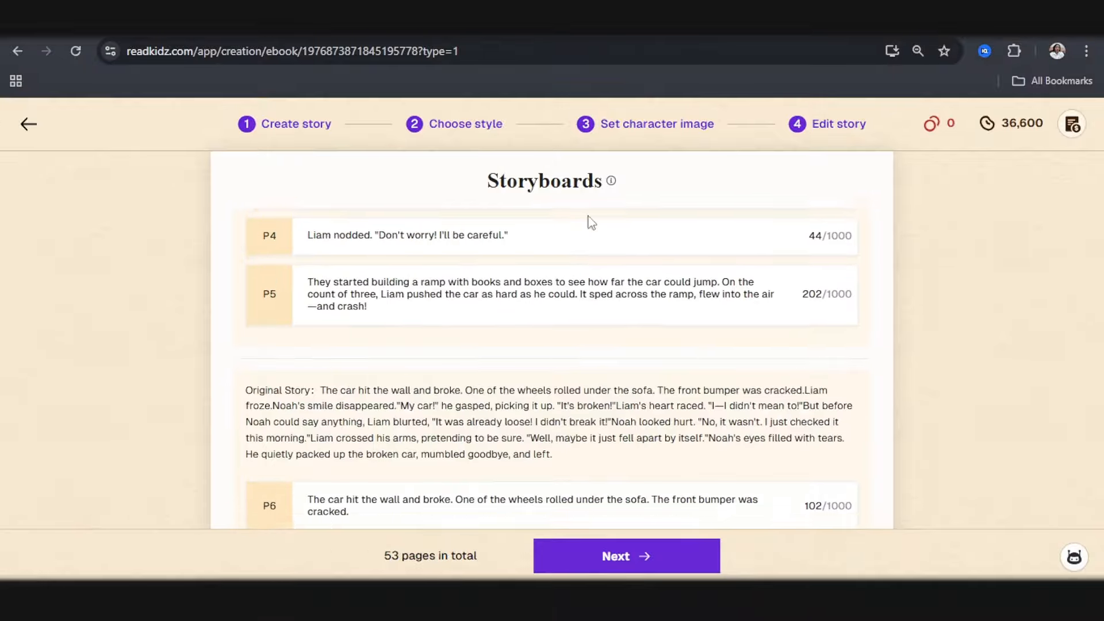
pyautogui.scroll(-3, 571, 274)
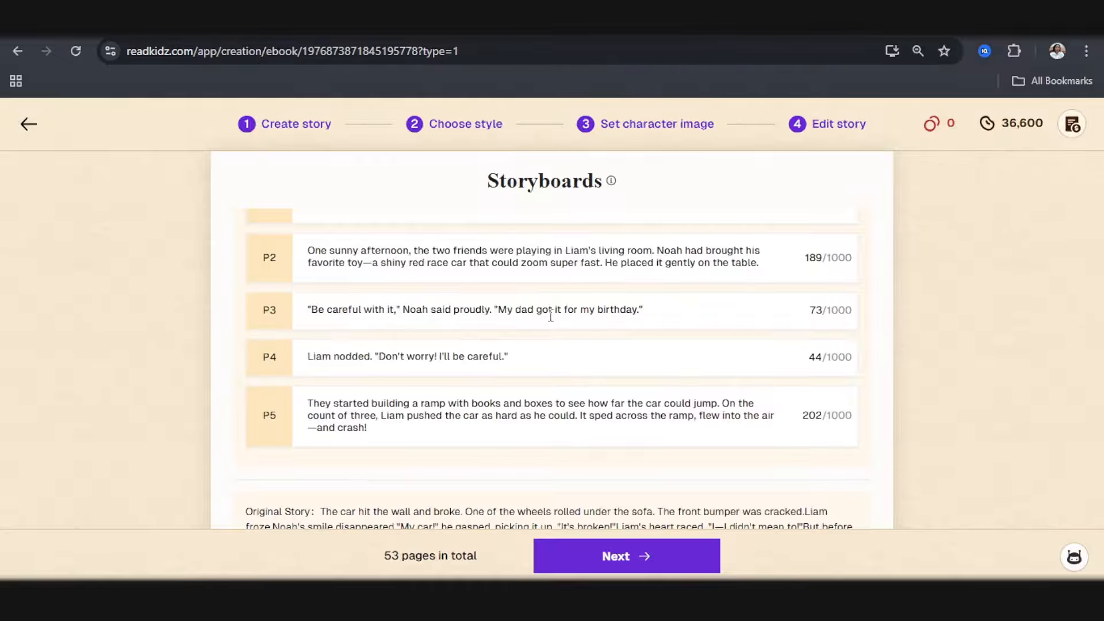
pyautogui.scroll(3, 550, 316)
pyautogui.scroll(-2, 402, 403)
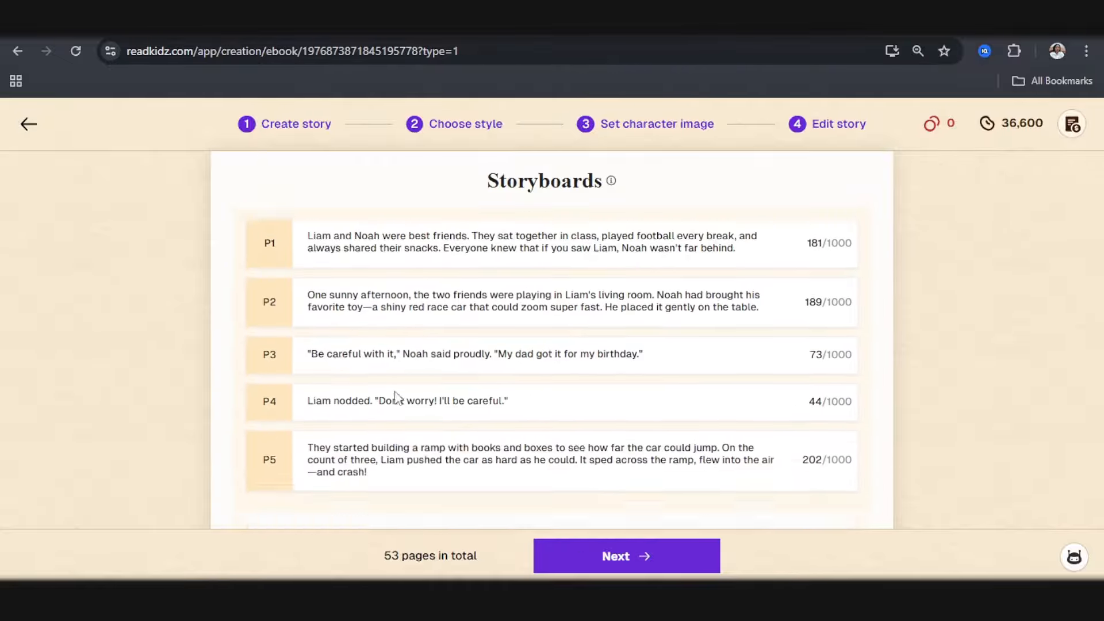
pyautogui.scroll(-1, 396, 397)
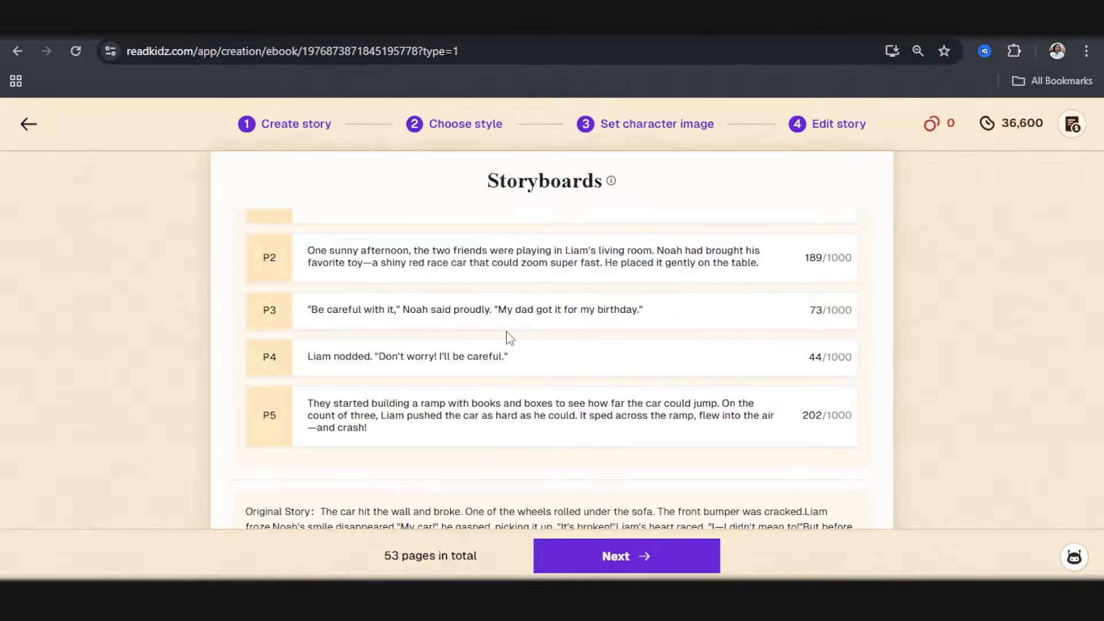
pyautogui.scroll(2, 339, 310)
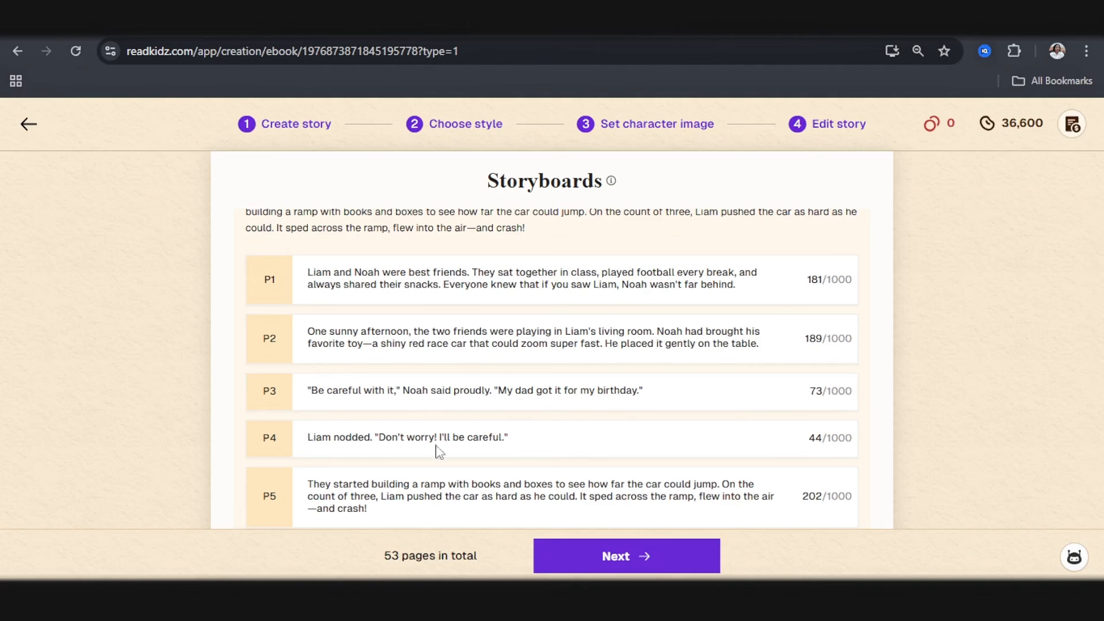
# Copy P4's text, Liam nodded. "Don't worry! I'll be careful.", and append it to the end of P3
pyautogui.click(511, 436)
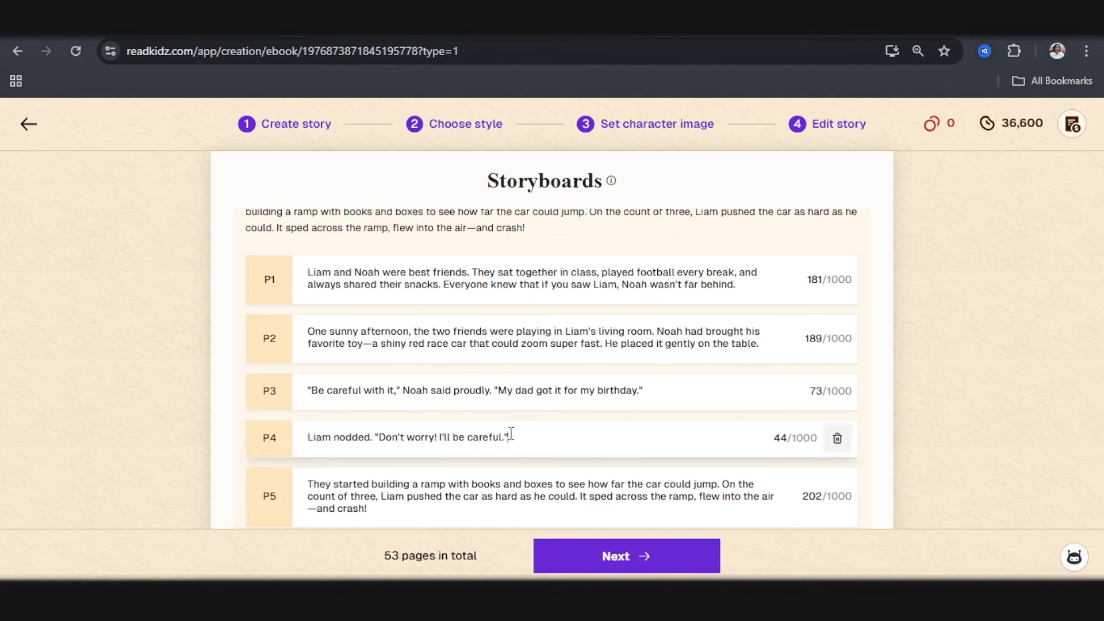
pyautogui.moveTo(510, 436); pyautogui.dragTo(304, 422)
pyautogui.hotkey('ctrl', 'c')
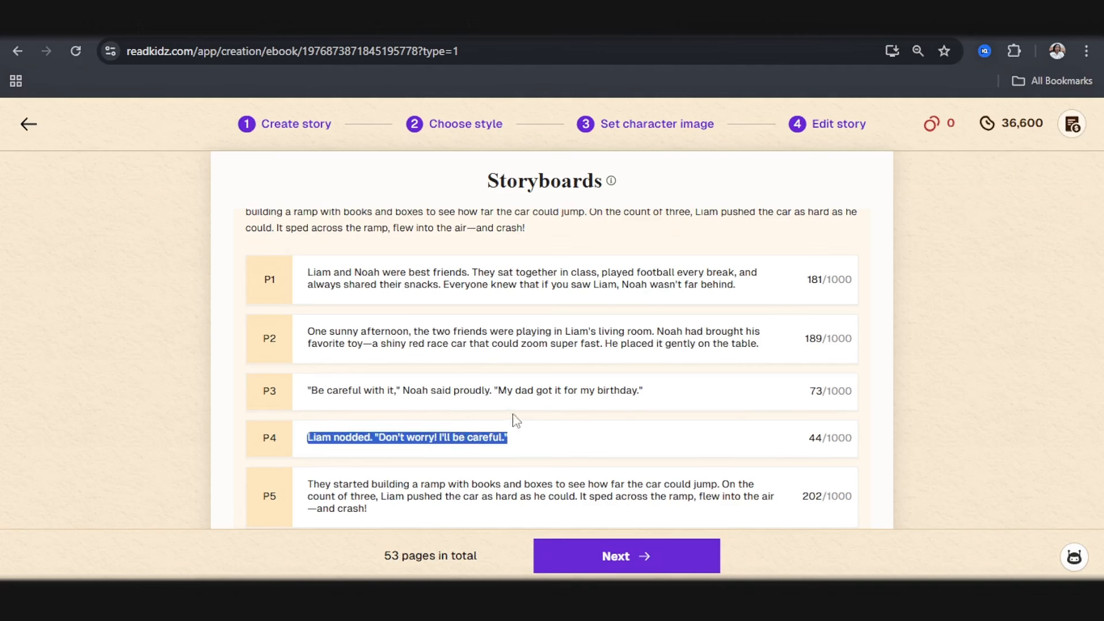
pyautogui.click(656, 395)
pyautogui.hotkey('ctrl', 'v')
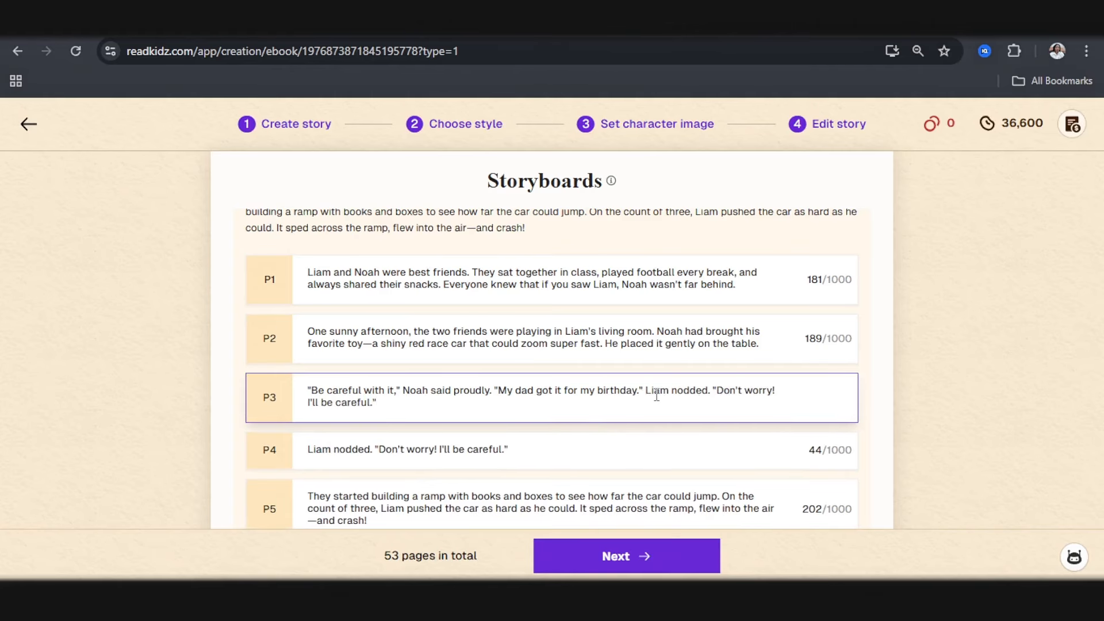
# Delete the redundant page P4 and reword the ramp page to say "how far the shiny red race car could jump"
pyautogui.scroll(-1, 656, 395)
pyautogui.click(516, 376)
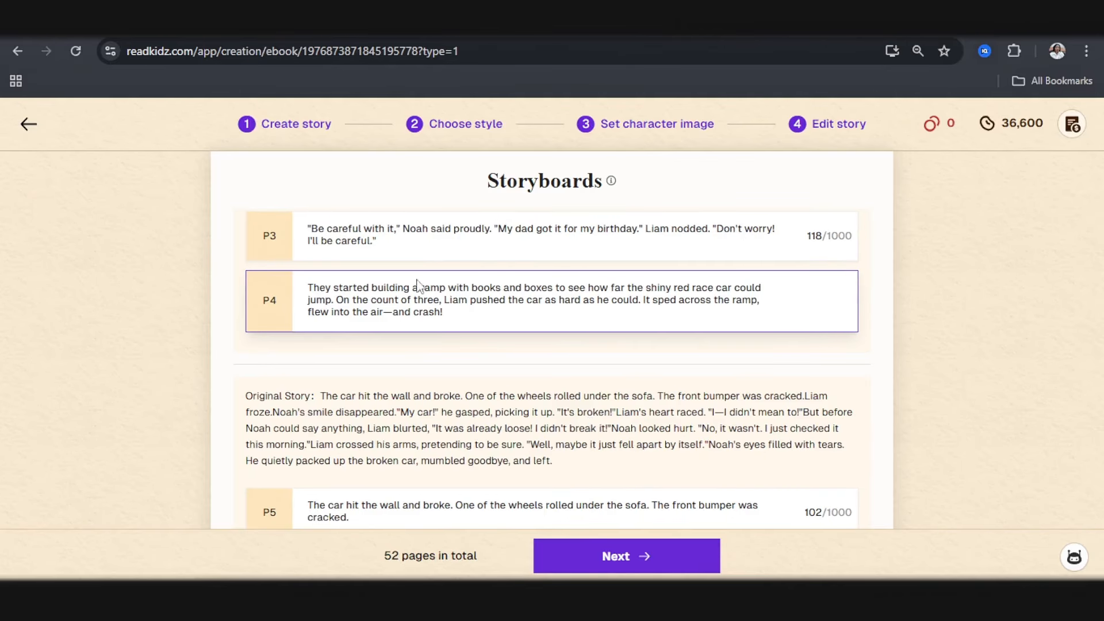
pyautogui.click(826, 350)
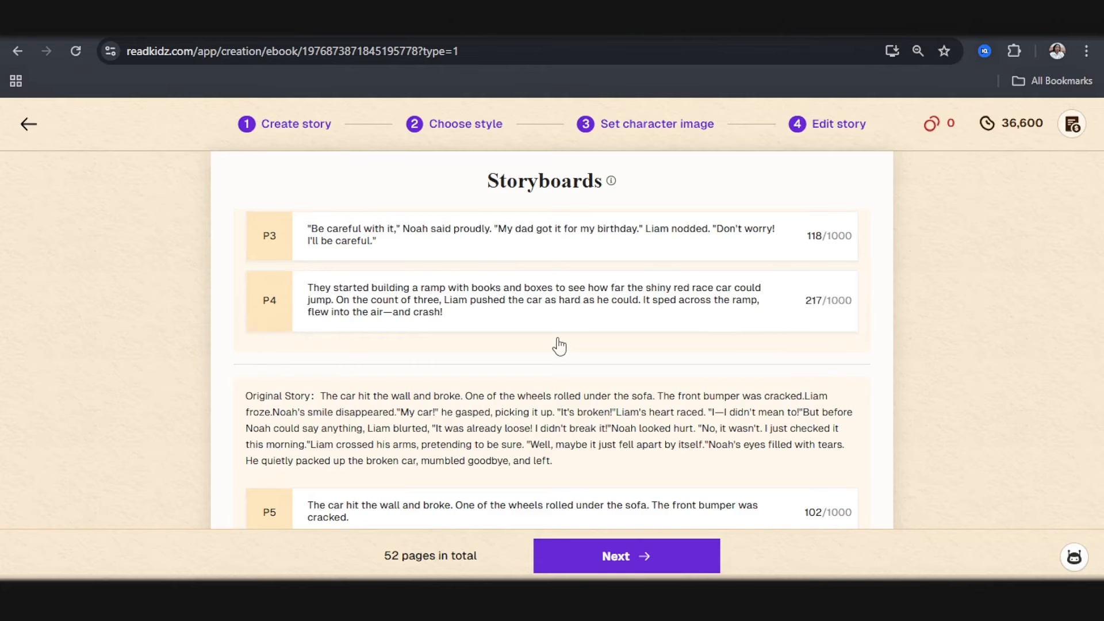
# Insert a page after P4 and move P4's ending, "On the count of three" through "and crash!", onto it
pyautogui.click(555, 342)
pyautogui.moveTo(339, 303); pyautogui.dragTo(454, 316)
pyautogui.hotkey('ctrl', 'c')
pyautogui.click(416, 358)
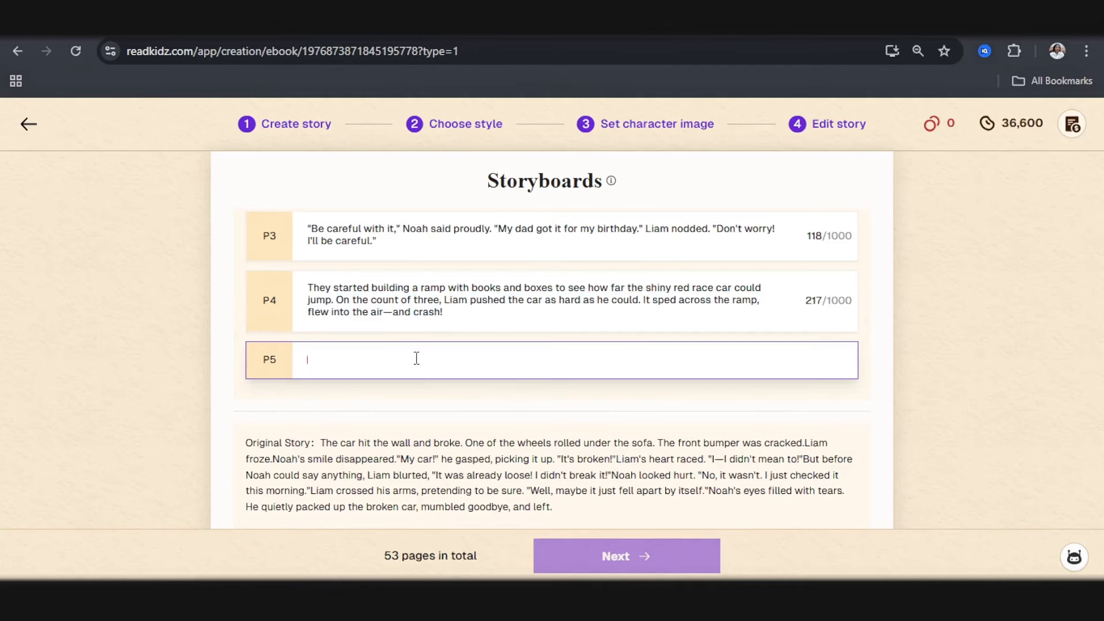
pyautogui.hotkey('ctrl', 'v')
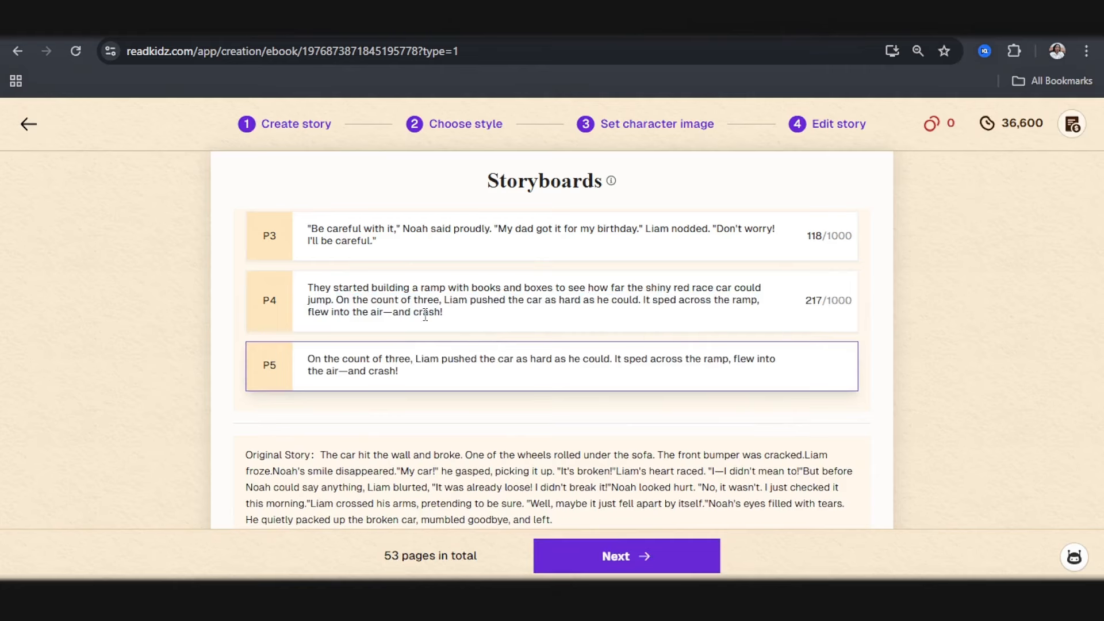
pyautogui.moveTo(460, 311); pyautogui.dragTo(338, 300)
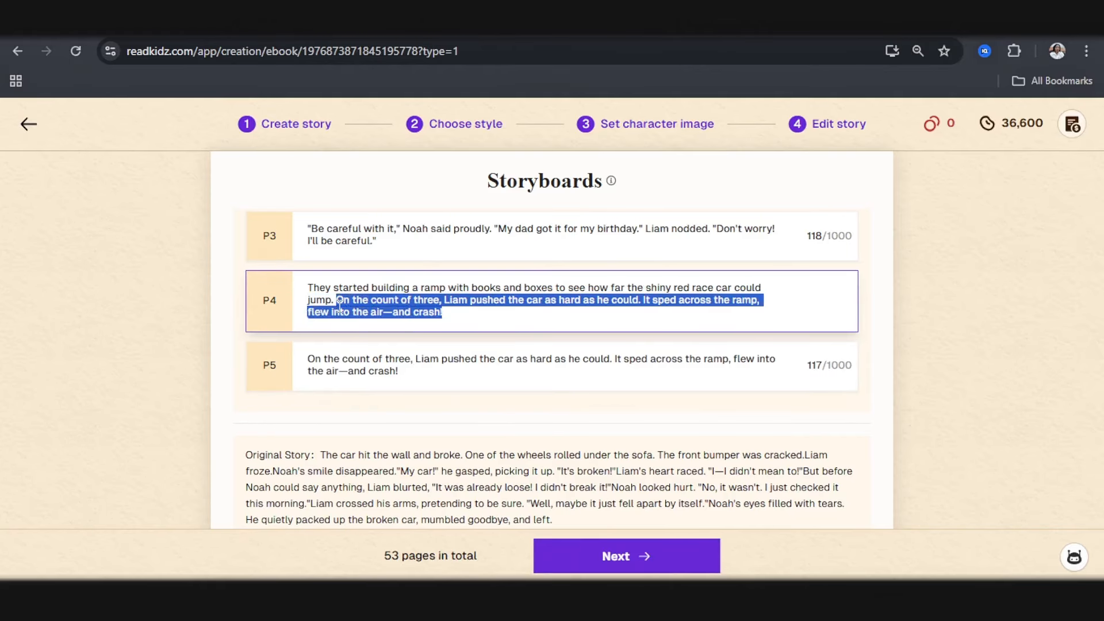
pyautogui.press('BackSpace')
# Reword P5 so that Liam pushed "the shiny red race car", using the phrase copied from P4
pyautogui.click(497, 351)
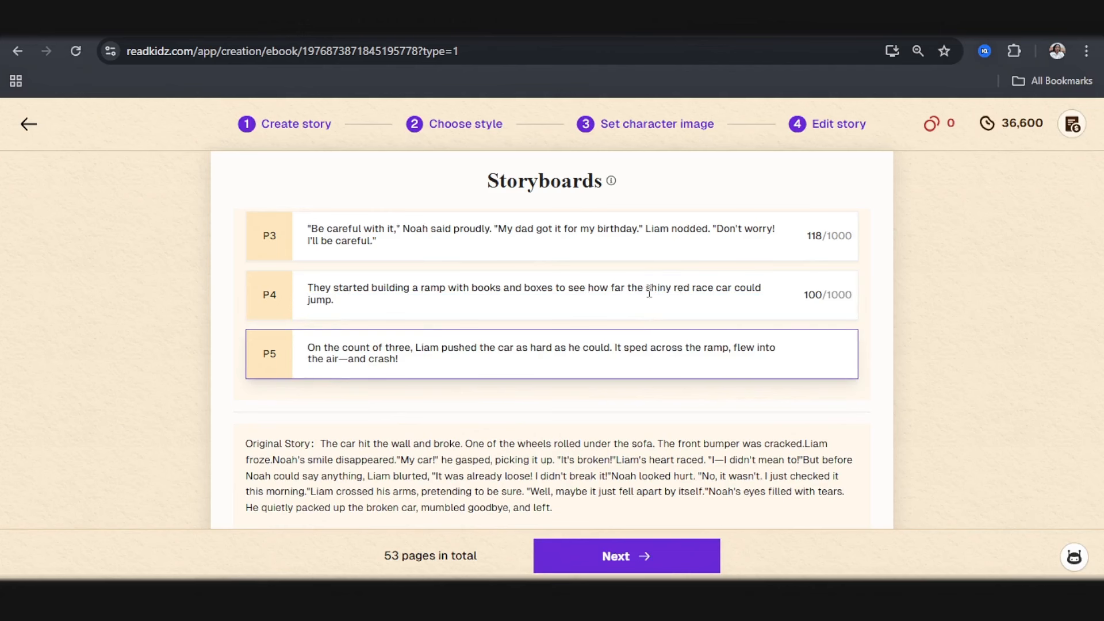
pyautogui.moveTo(646, 288); pyautogui.dragTo(732, 288)
pyautogui.hotkey('ctrl', 'c')
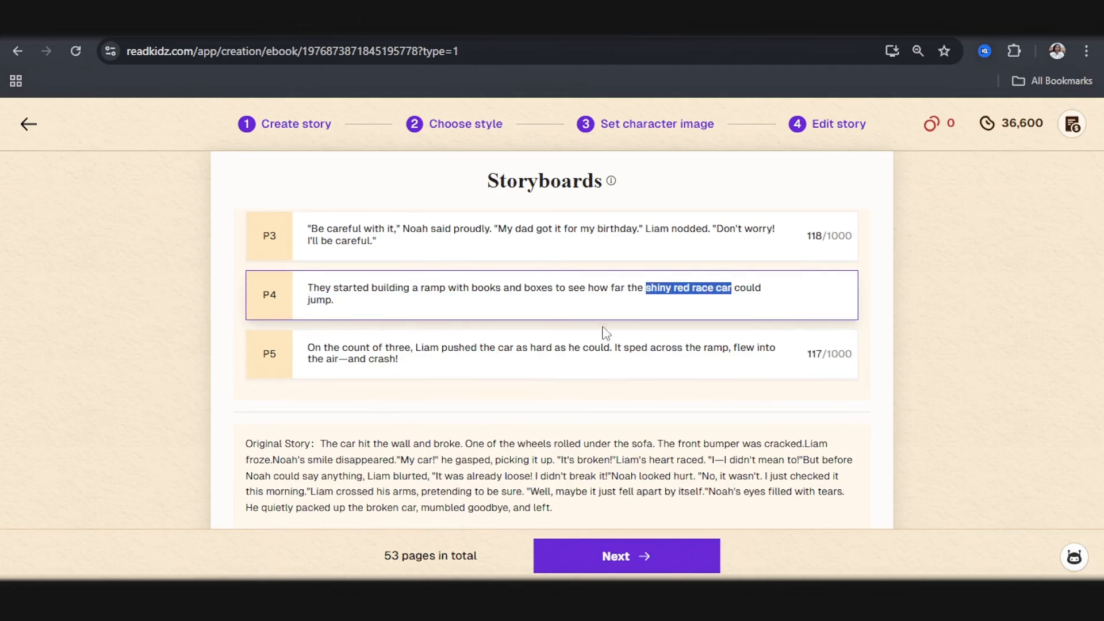
pyautogui.click(500, 350)
pyautogui.hotkey('ctrl', 'v')
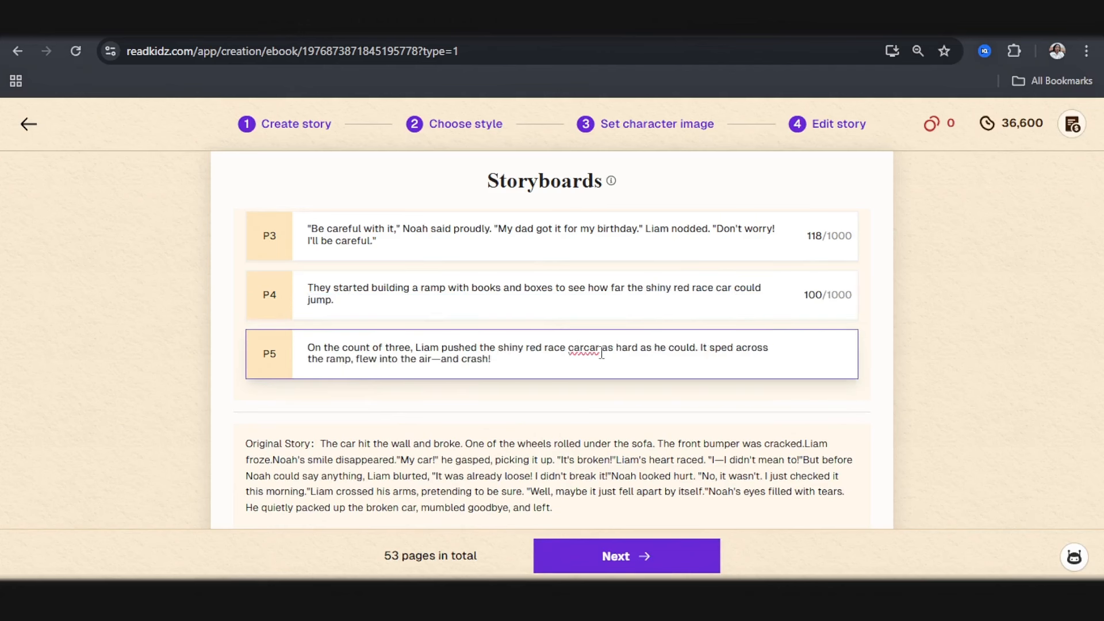
pyautogui.press('BackSpace')
pyautogui.press('BackSpace')
pyautogui.press('BackSpace')
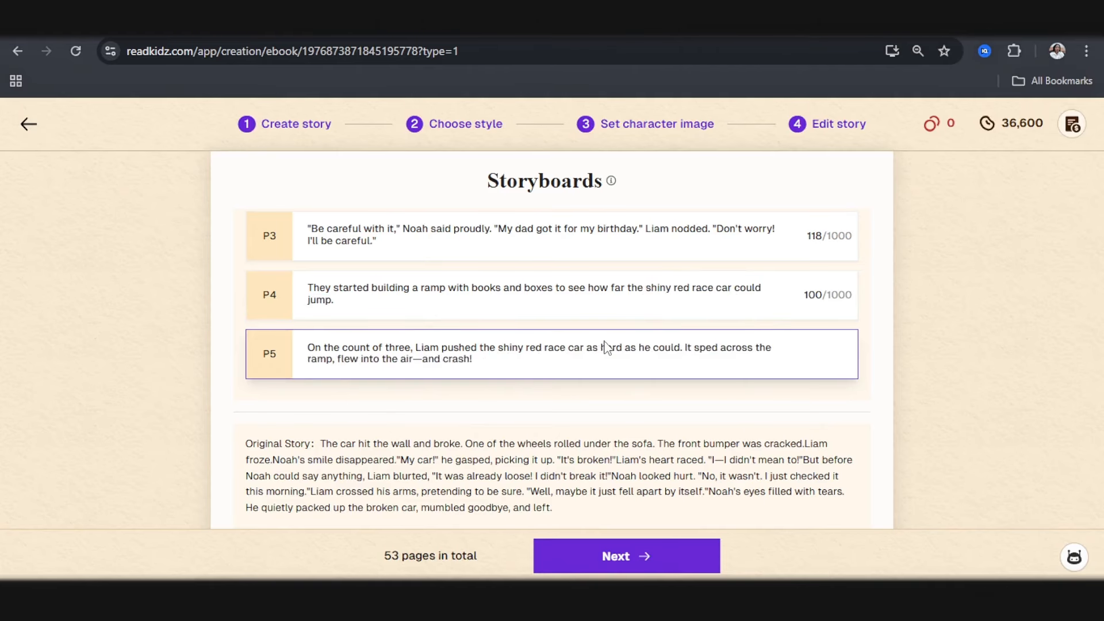
pyautogui.click(631, 382)
# Reword P6's opening to "The shiny red race car hit the wall and broke" and proceed from the storyboards to the book editor
pyautogui.scroll(-3, 481, 394)
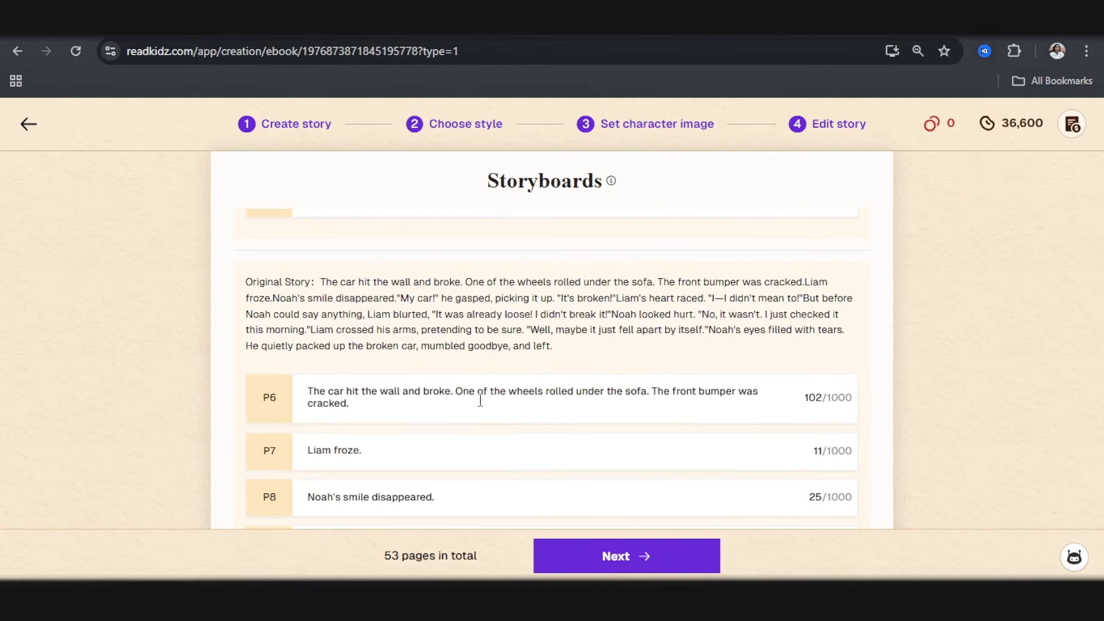
pyautogui.scroll(2, 509, 406)
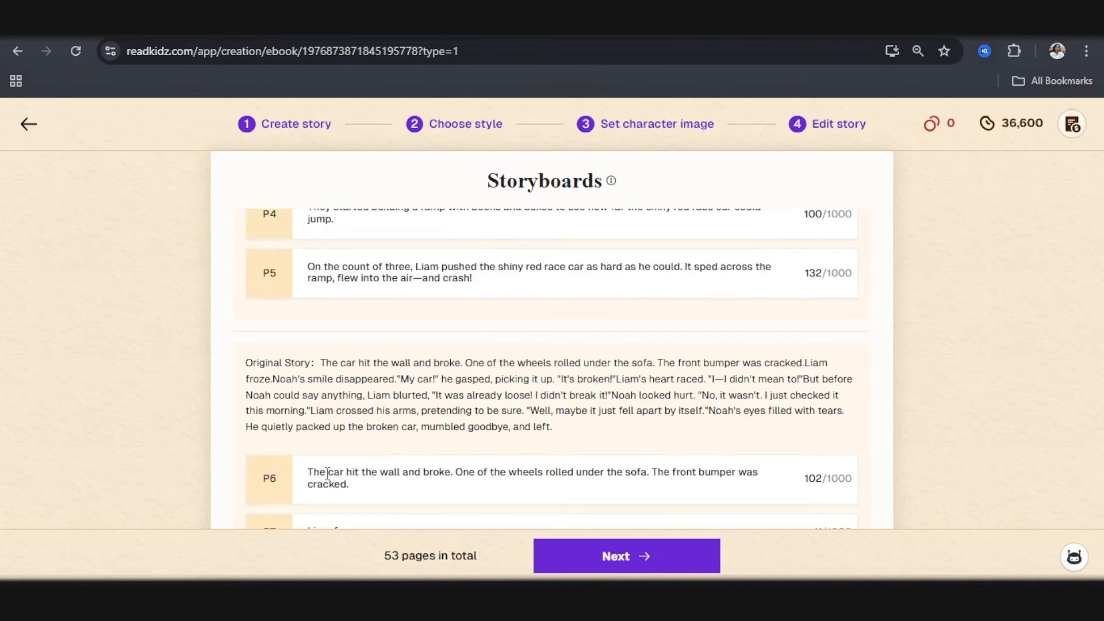
pyautogui.click(327, 472)
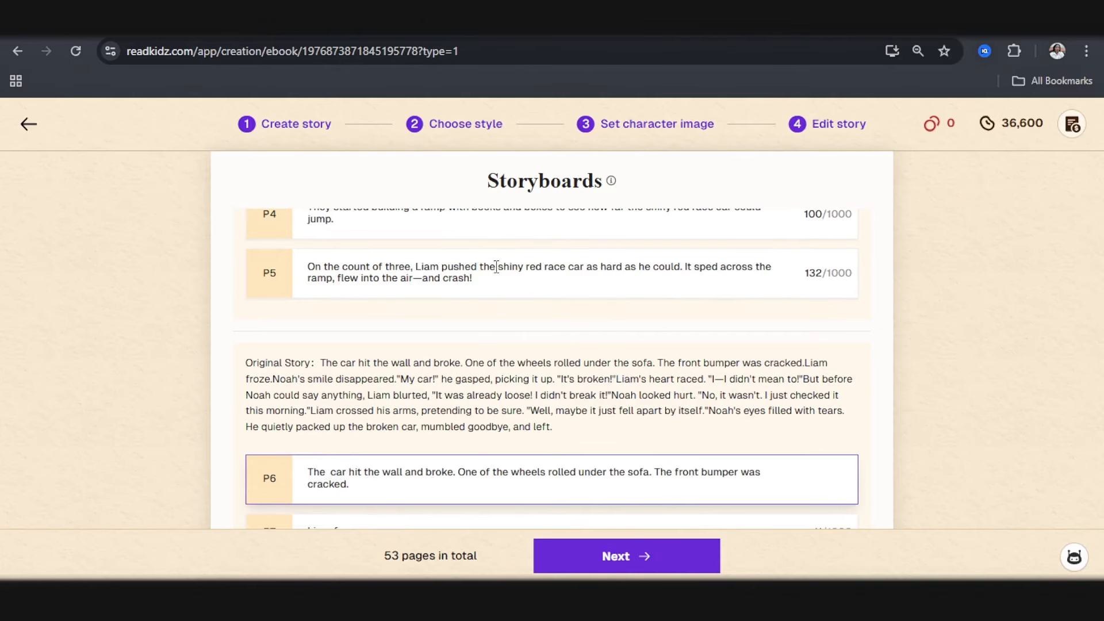
pyautogui.moveTo(495, 266); pyautogui.dragTo(550, 279)
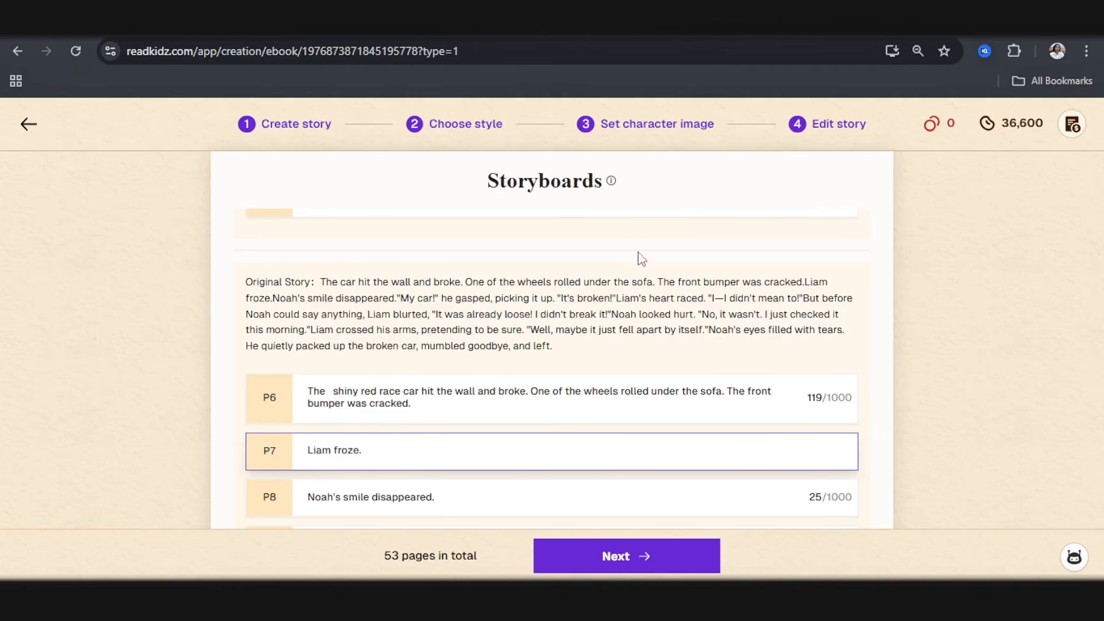
pyautogui.click(608, 556)
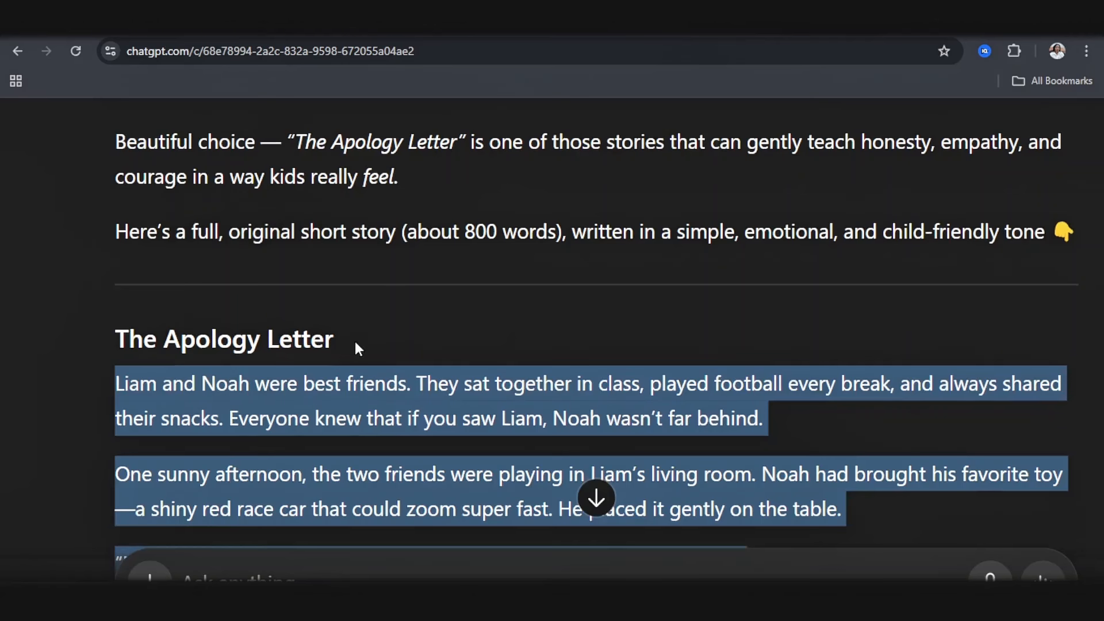
# Copy the title The Apology Letter from the ChatGPT story and replace the cover title in ReadKidz with it
pyautogui.moveTo(354, 348); pyautogui.dragTo(119, 352)
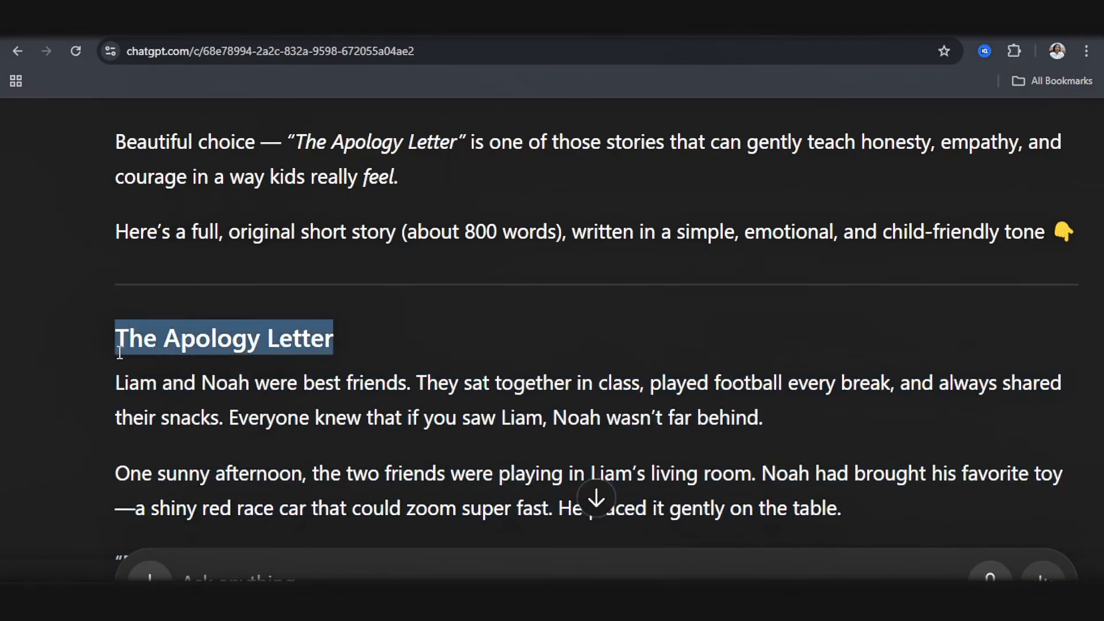
pyautogui.hotkey('ctrl', 'c')
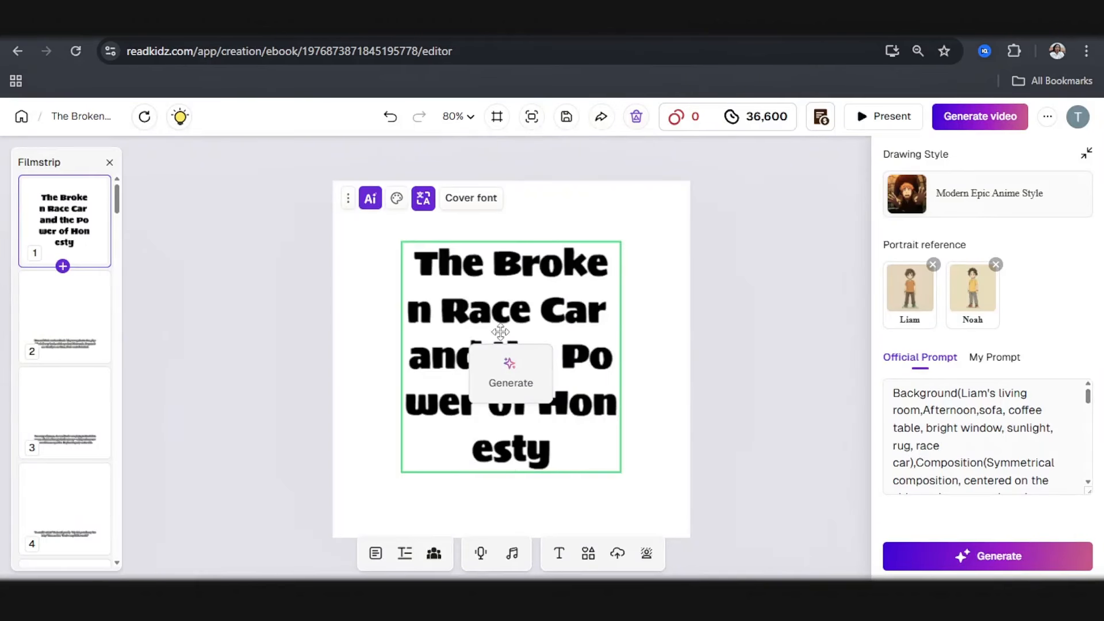
pyautogui.click(499, 328)
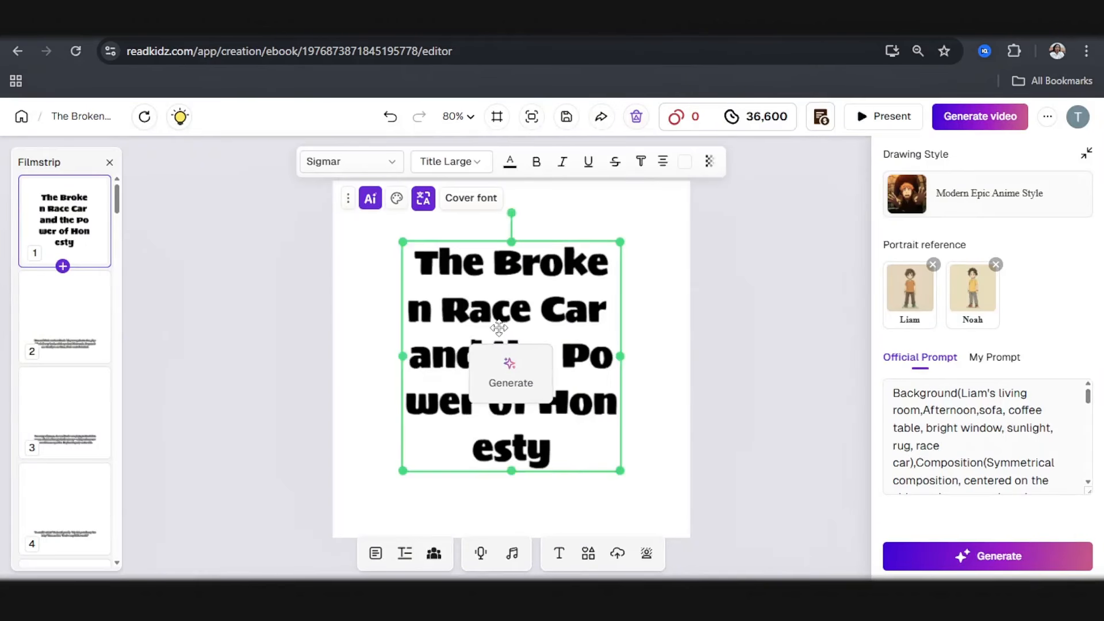
pyautogui.click(499, 328)
pyautogui.hotkey('ctrl', 'v')
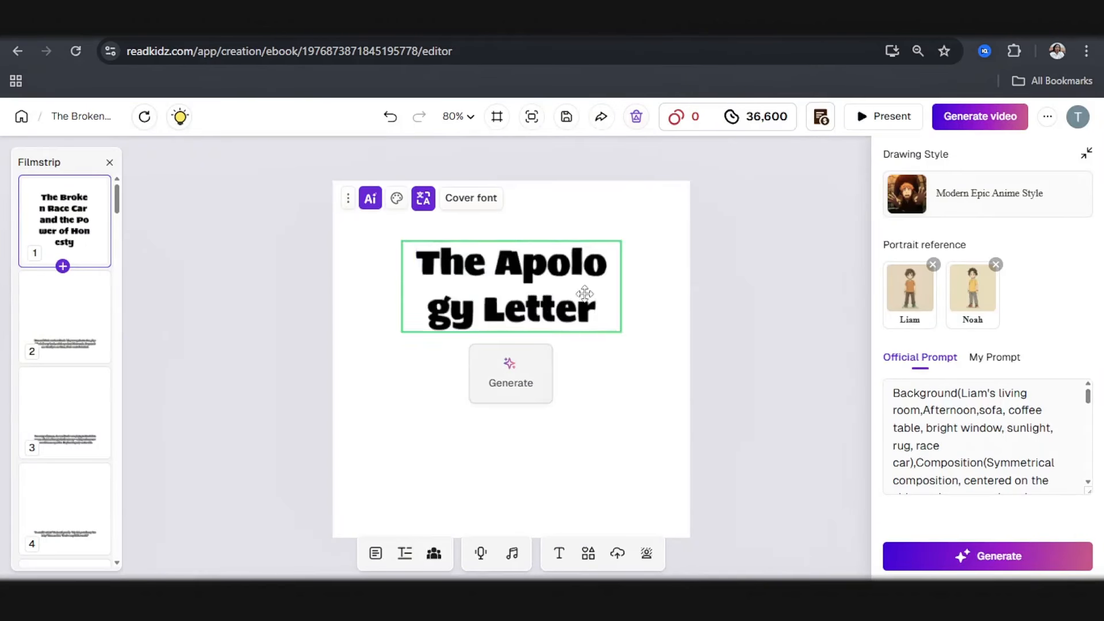
# Widen the cover title's text box until "Apology" fits on one line and centre it near the page's upper edge
pyautogui.click(624, 284)
pyautogui.moveTo(624, 283); pyautogui.dragTo(665, 276)
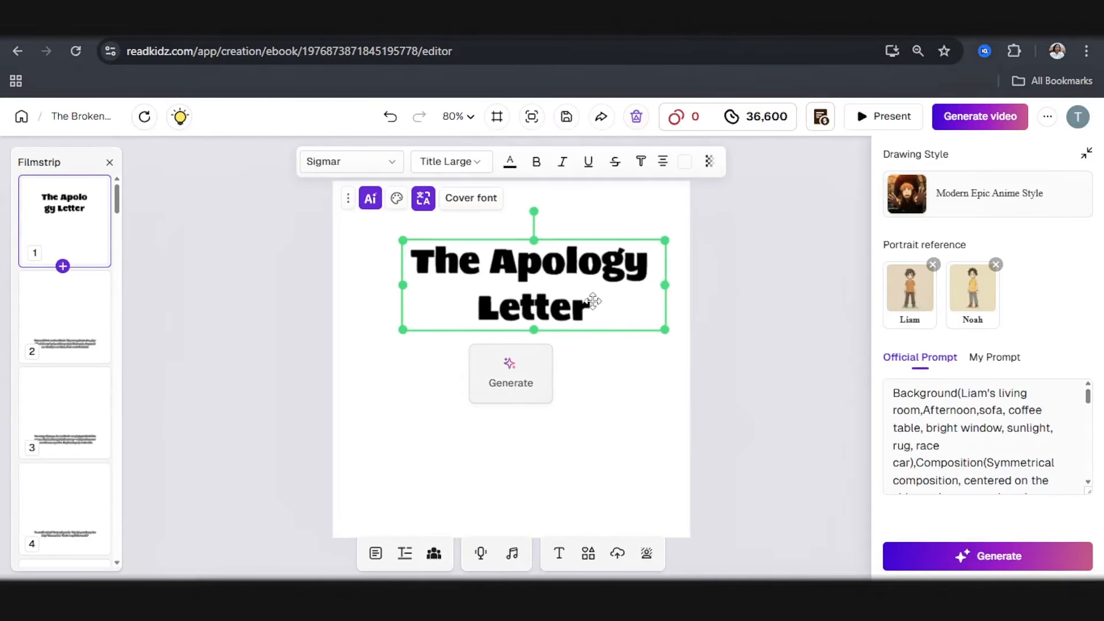
pyautogui.moveTo(591, 300); pyautogui.dragTo(571, 271)
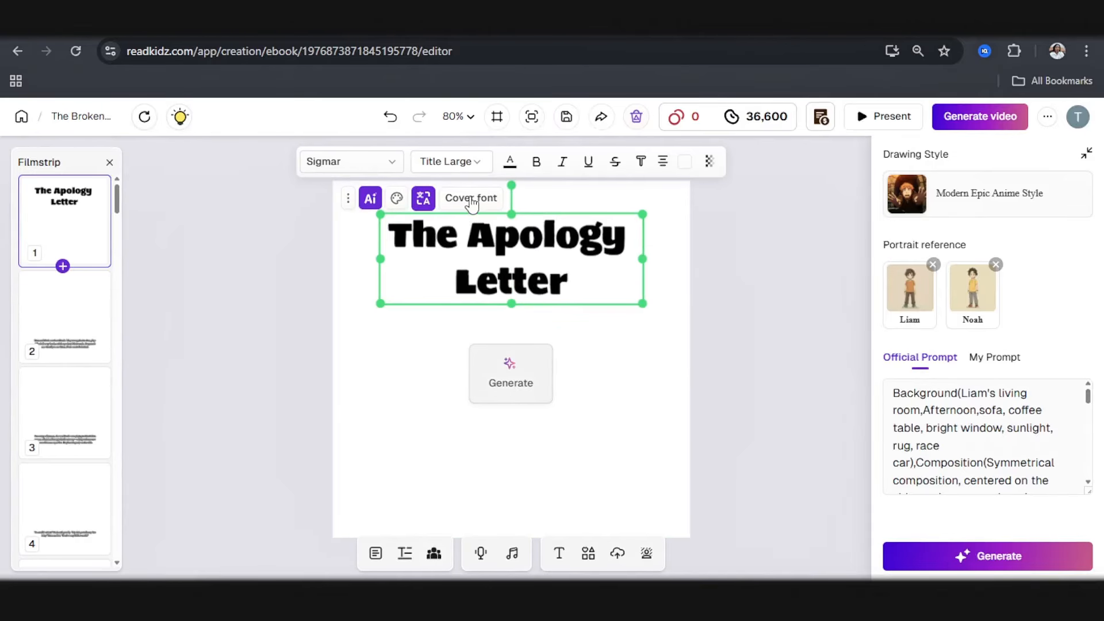
# Apply the red Dacherry cover font to the title The Apology Letter
pyautogui.click(469, 199)
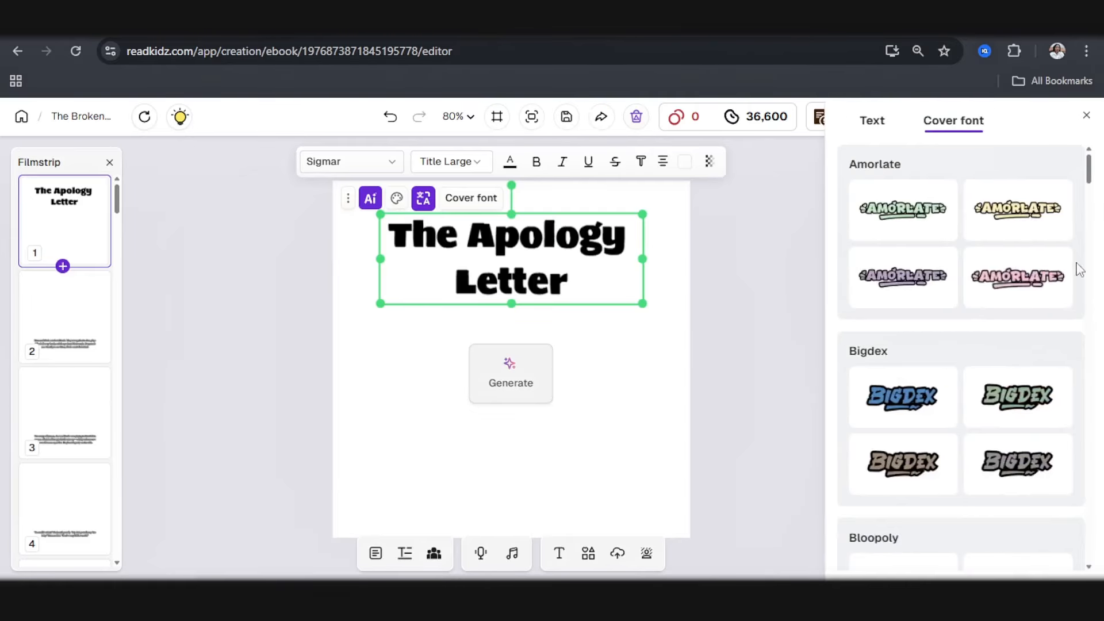
pyautogui.scroll(-5, 1016, 328)
pyautogui.scroll(-10, 1002, 341)
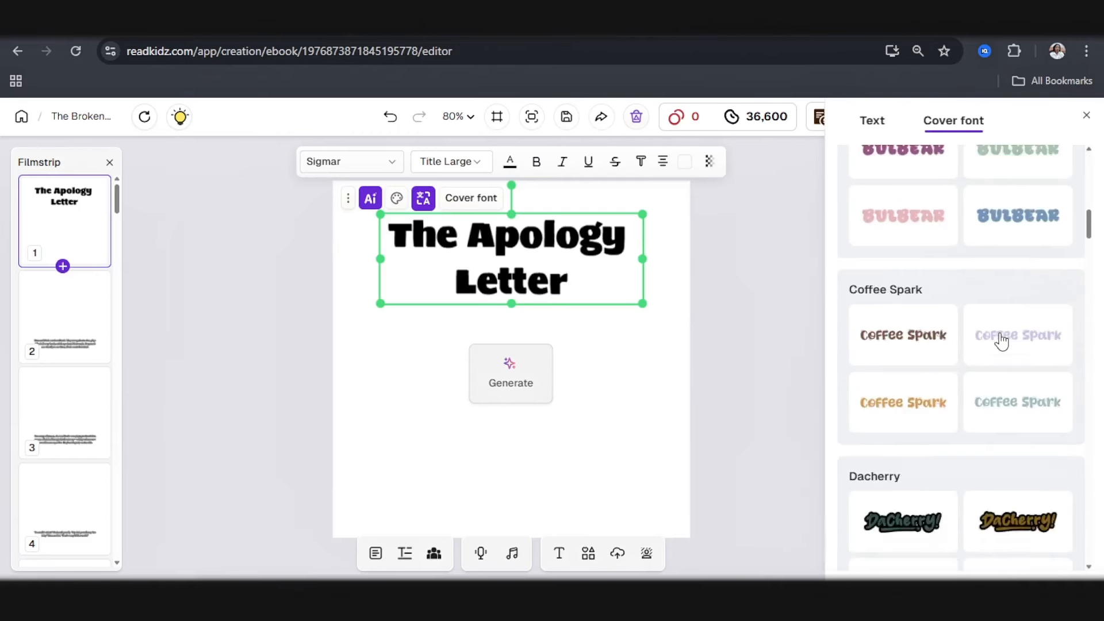
pyautogui.click(906, 361)
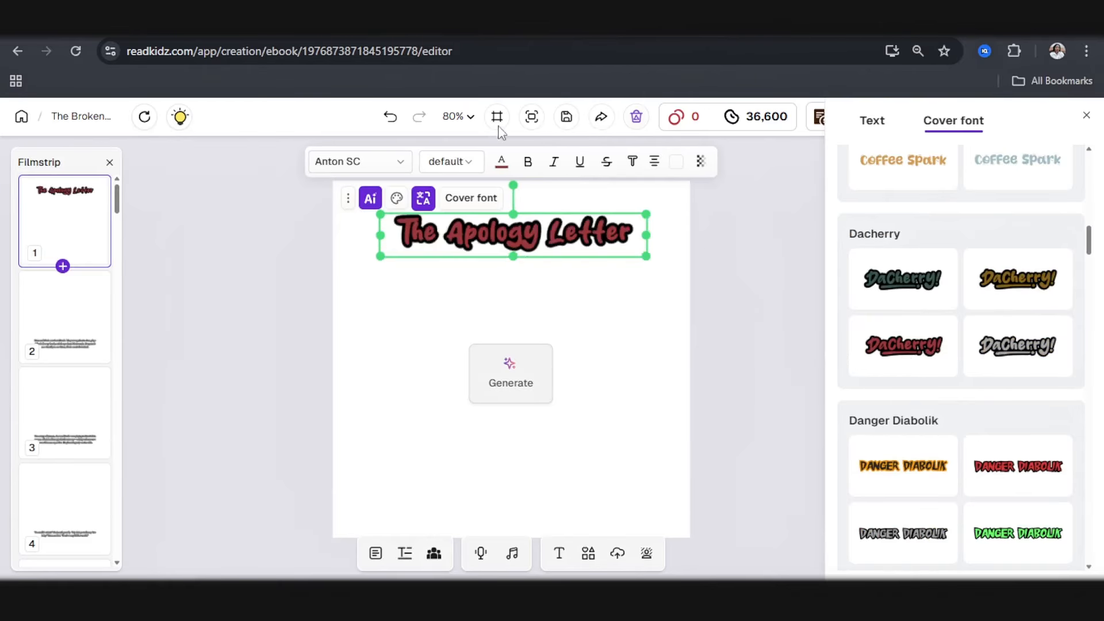
# Change the cover title's fill colour to white
pyautogui.click(501, 165)
pyautogui.click(501, 166)
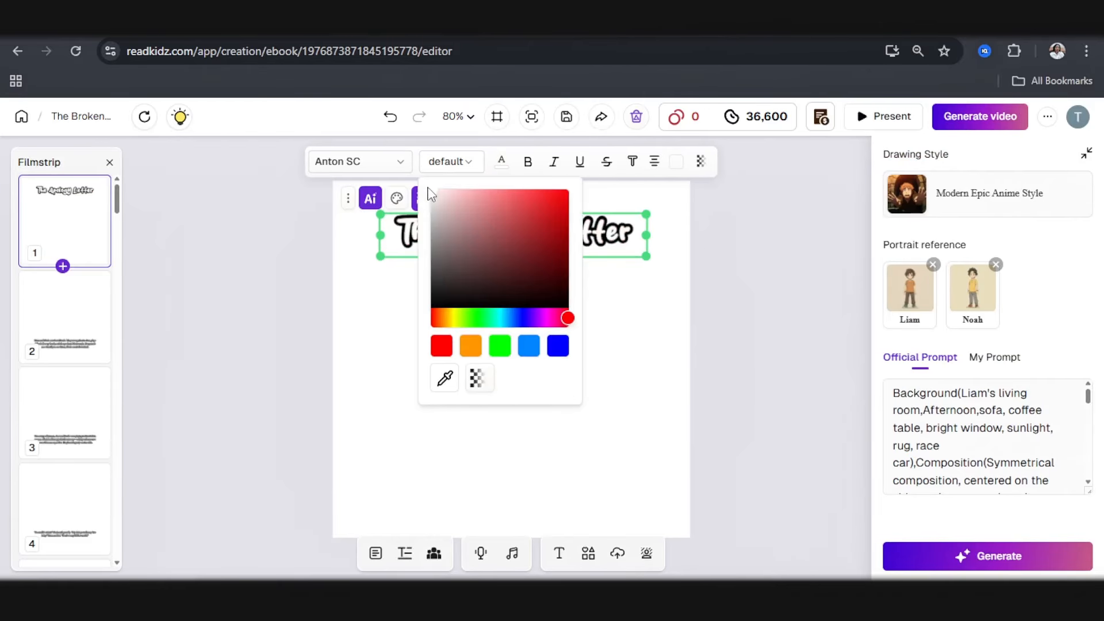
pyautogui.click(356, 323)
pyautogui.click(412, 227)
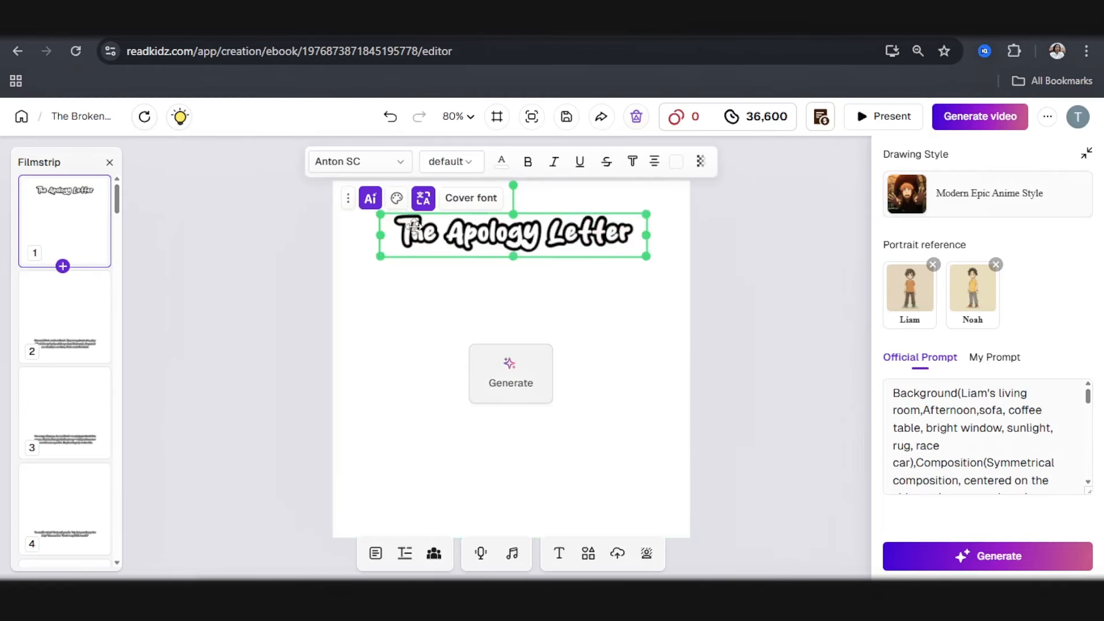
# Try to set the cover title to the Title Large size and check its outline colour and thickness settings
pyautogui.click(471, 168)
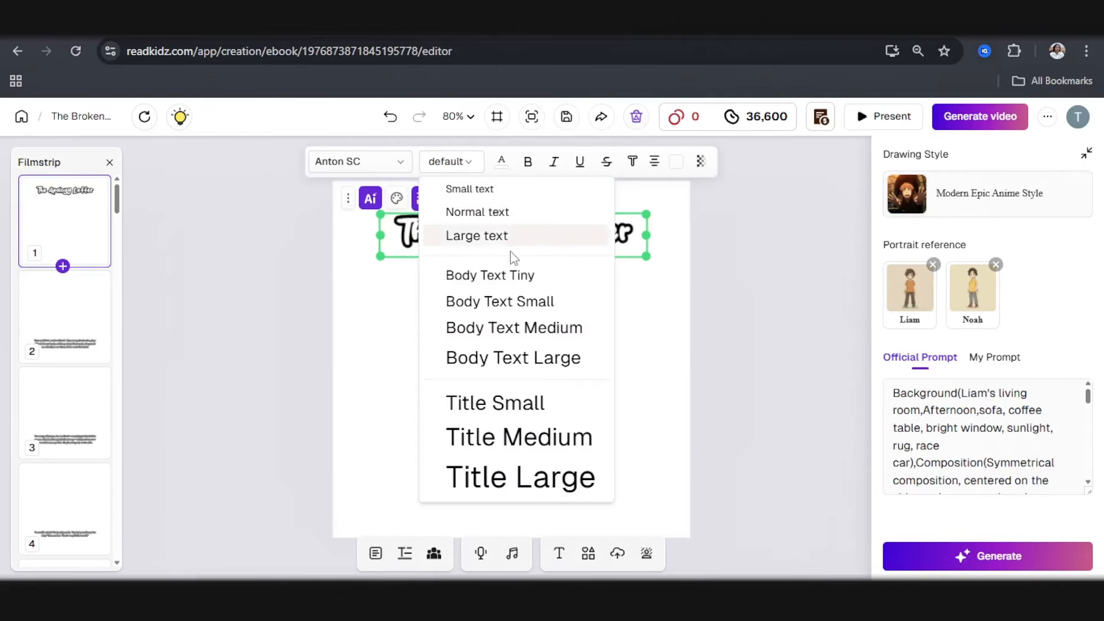
pyautogui.click(485, 483)
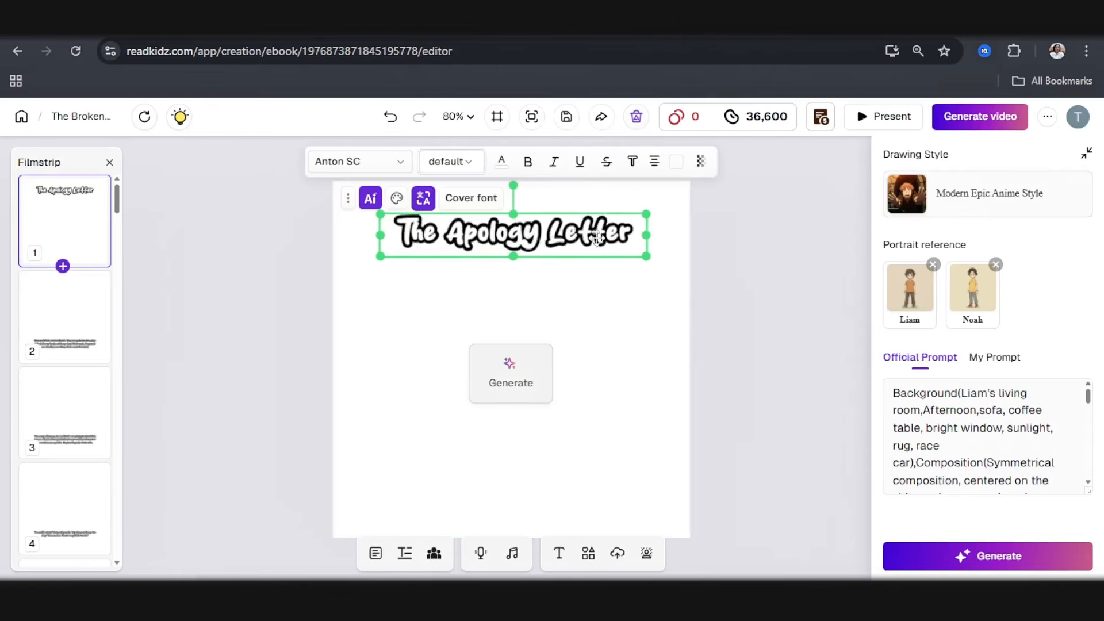
pyautogui.click(633, 162)
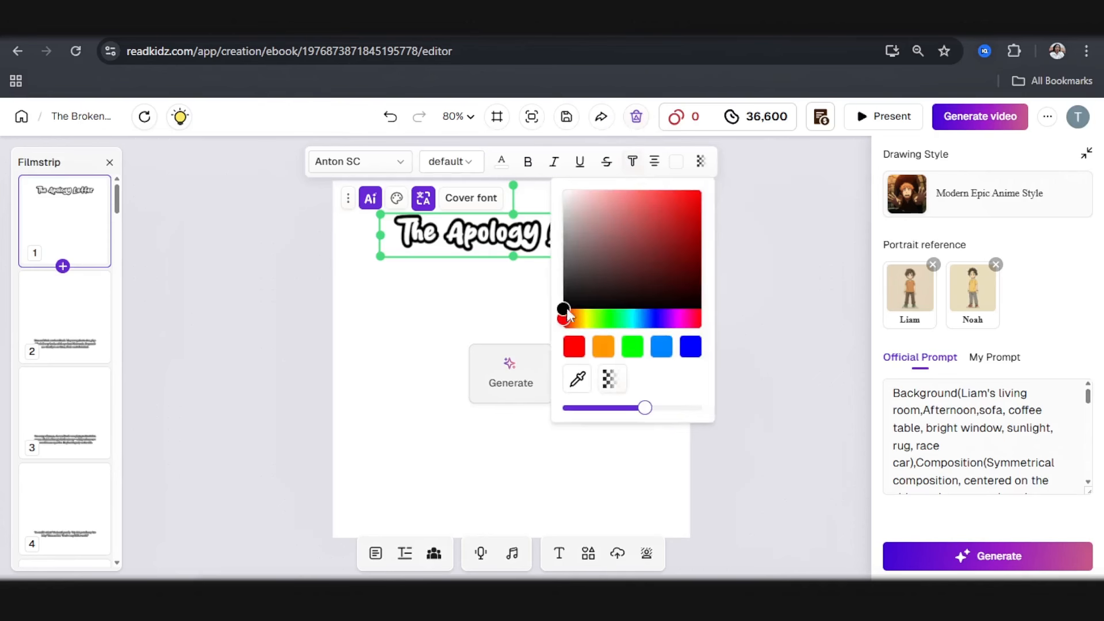
pyautogui.click(429, 372)
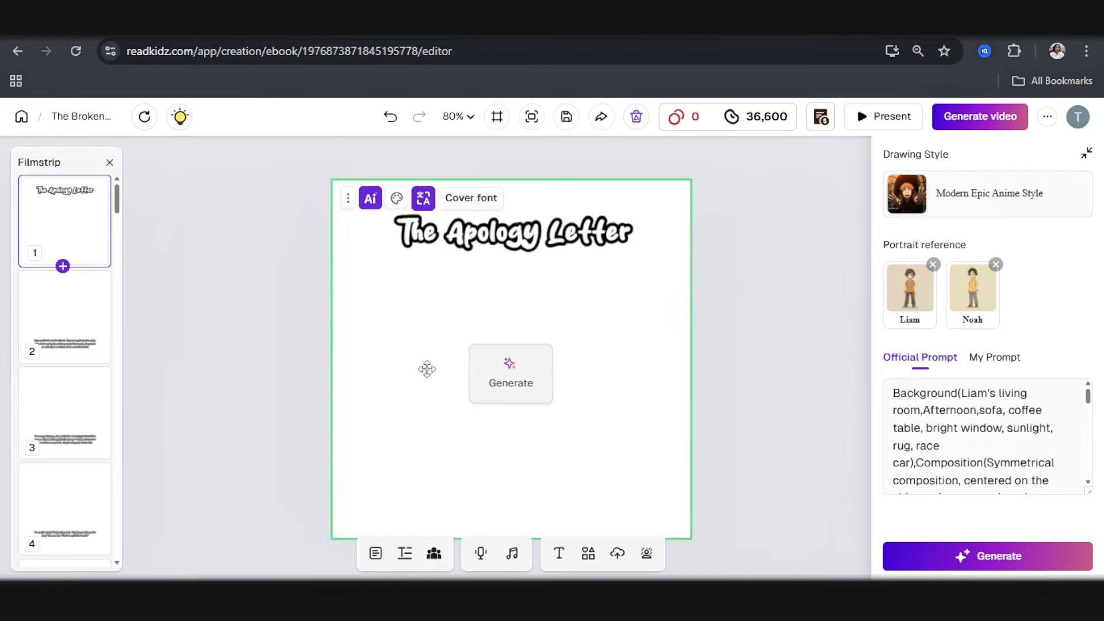
# Generate the cover illustration from the official prompt and preview the first alternative image without applying it
pyautogui.click(985, 364)
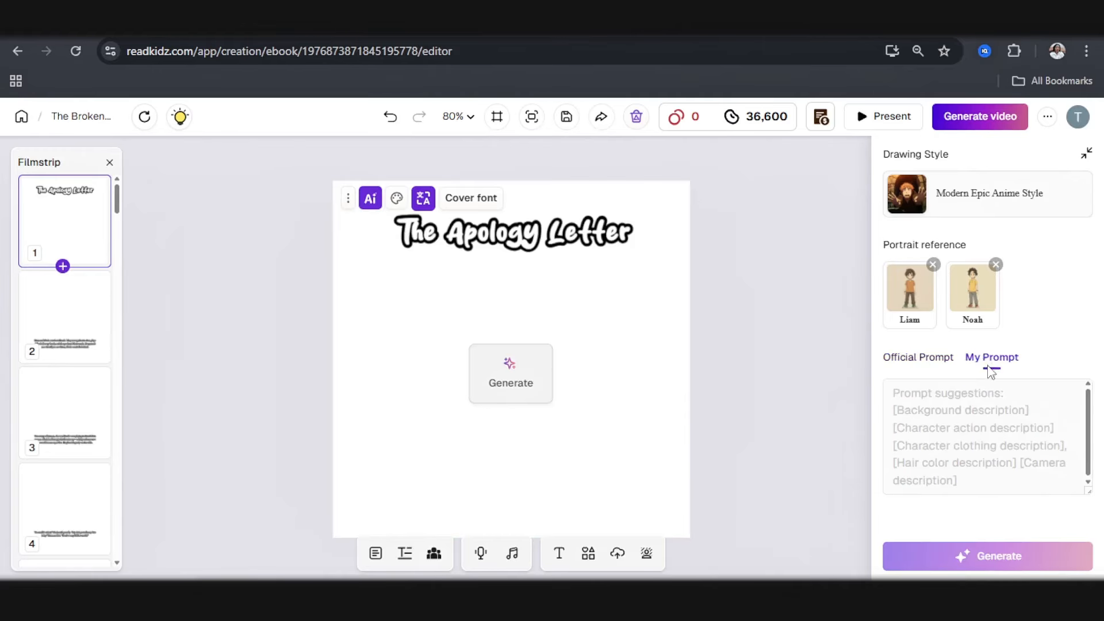
pyautogui.click(941, 366)
pyautogui.scroll(-5, 990, 448)
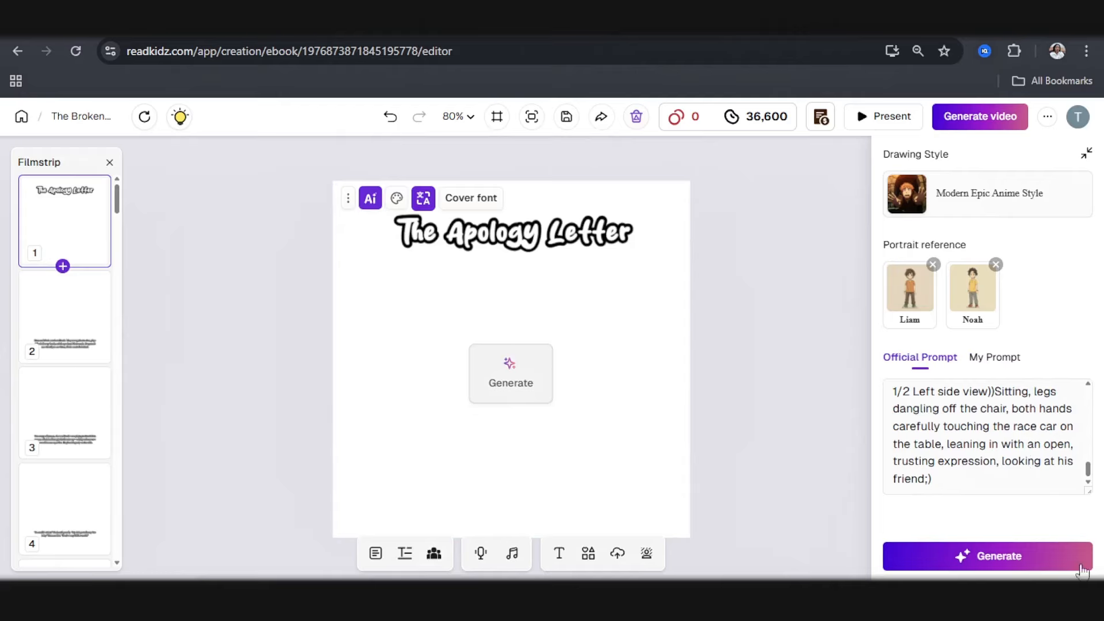
pyautogui.click(1000, 560)
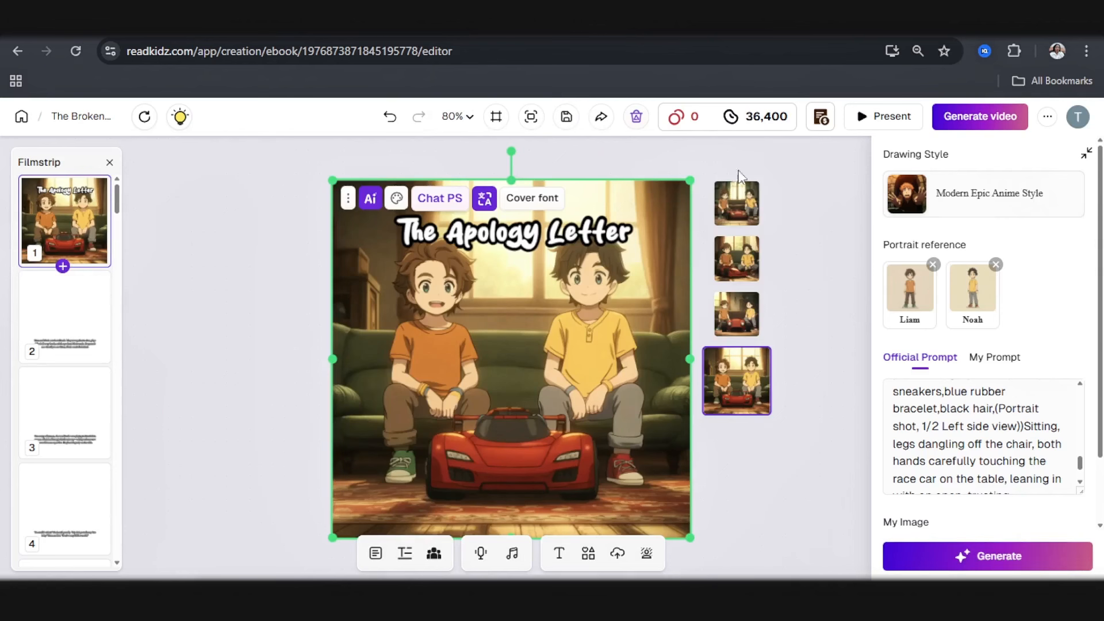
pyautogui.click(742, 207)
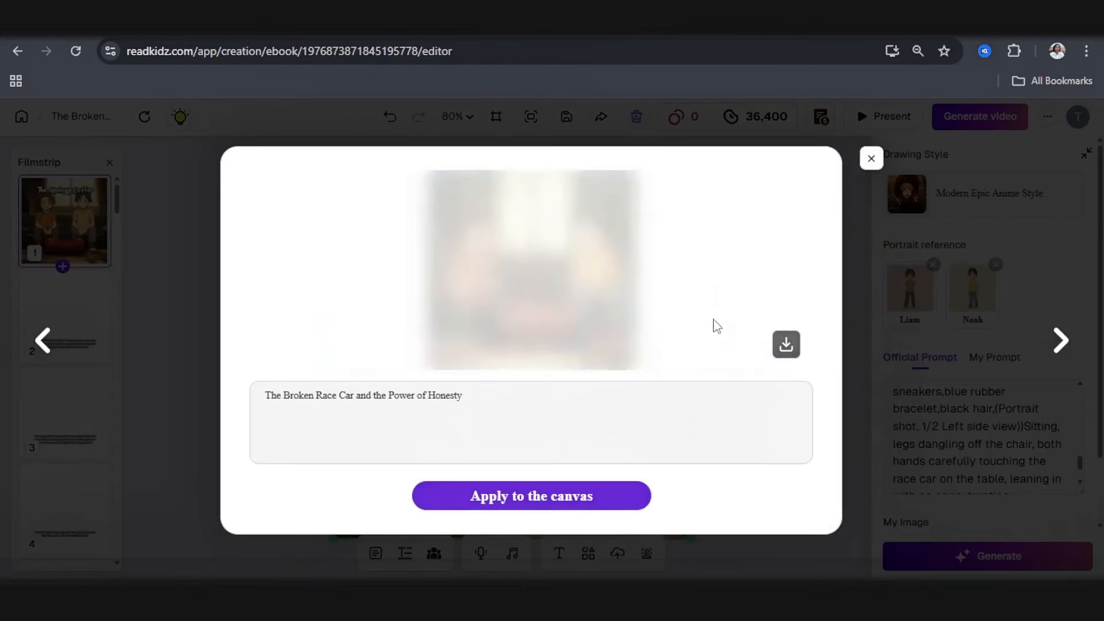
pyautogui.click(871, 158)
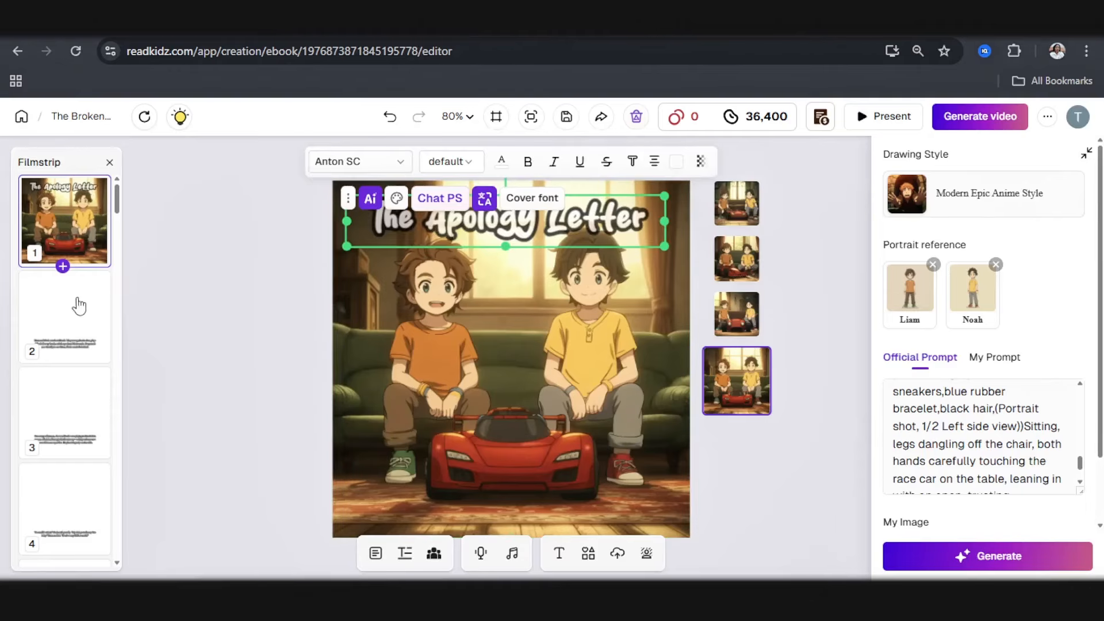
# Open page 2 of the book and generate its two-character illustration from the official prompt
pyautogui.click(64, 326)
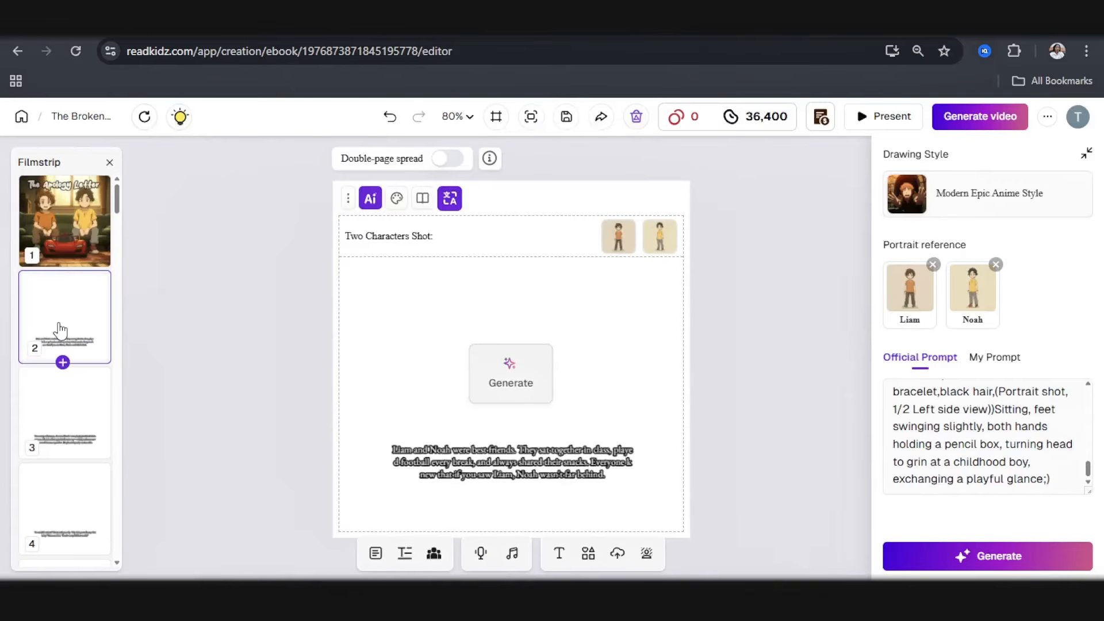
pyautogui.click(454, 460)
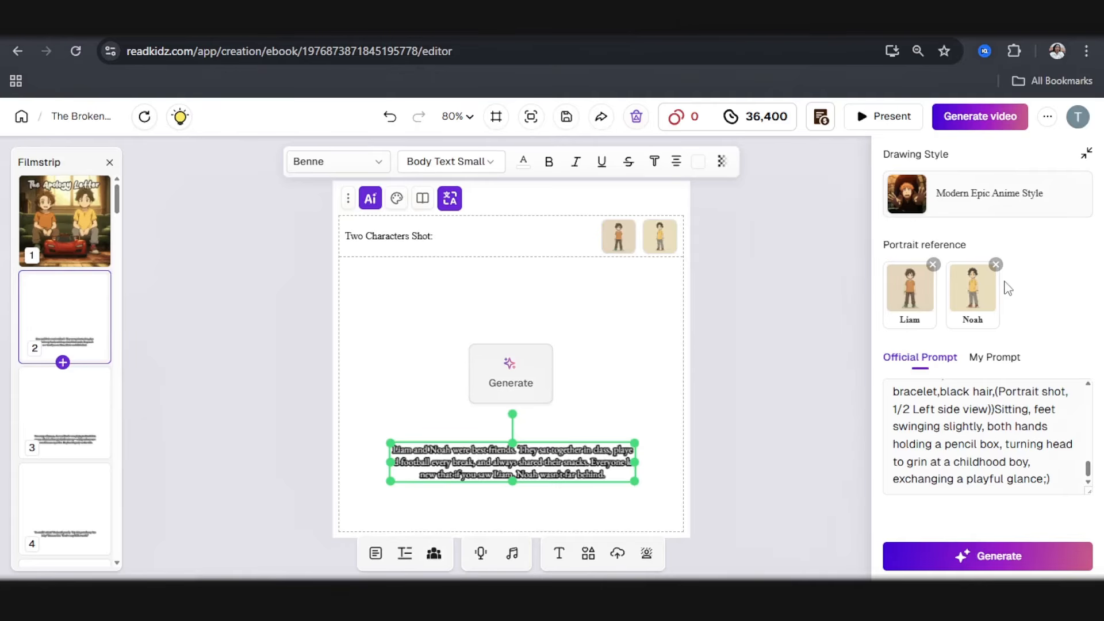
pyautogui.click(518, 389)
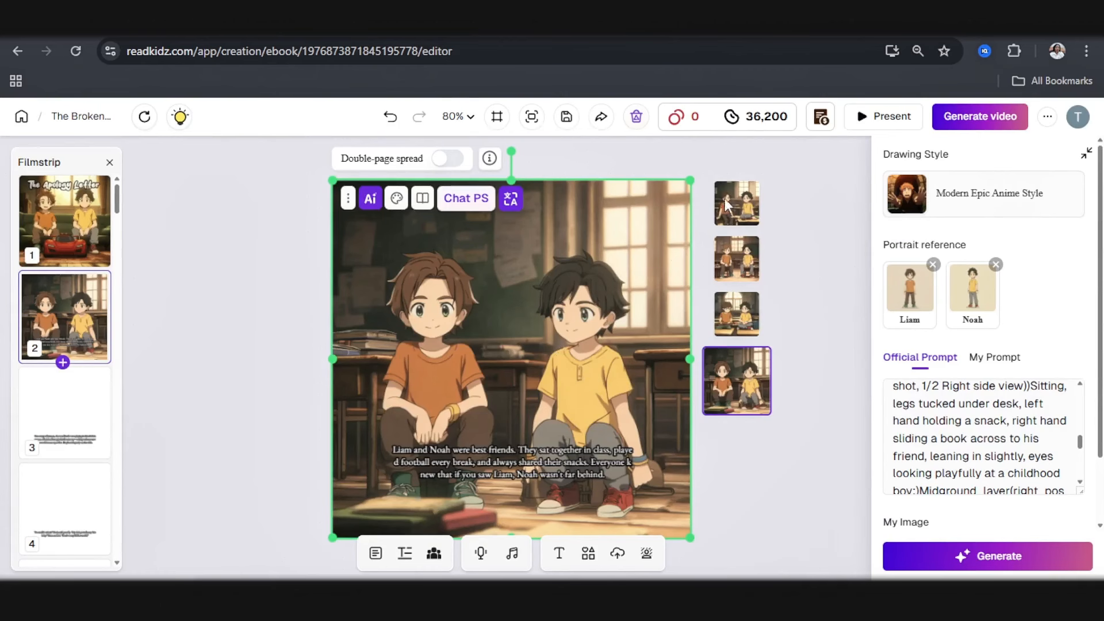
# Apply the second classroom image to page 2, shrink it to about half the page width and place it at the page's upper centre
pyautogui.click(737, 247)
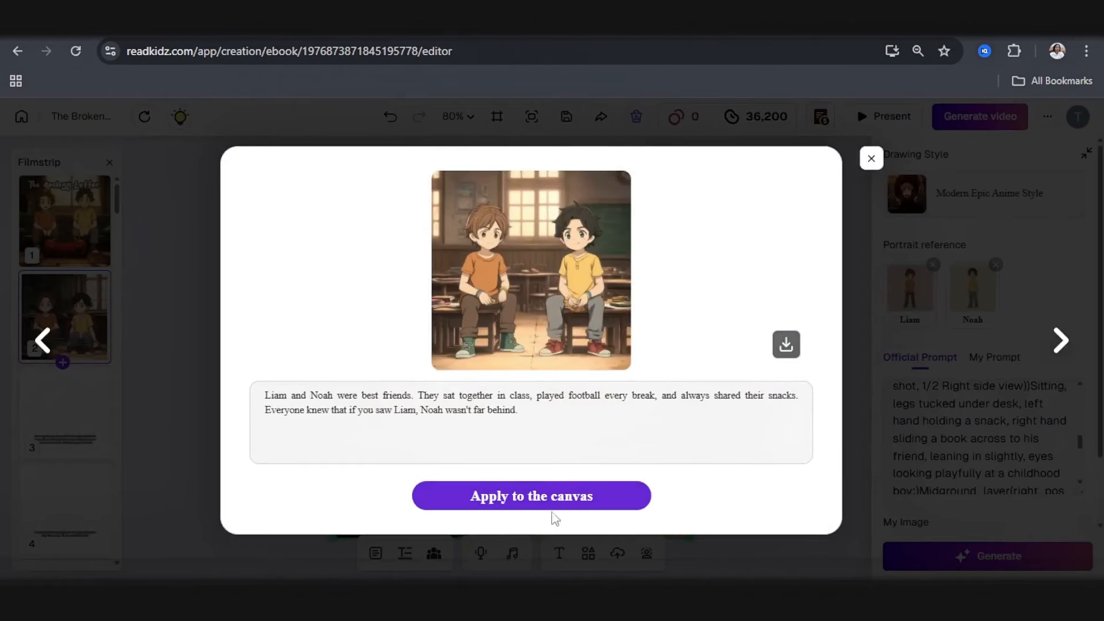
pyautogui.click(537, 497)
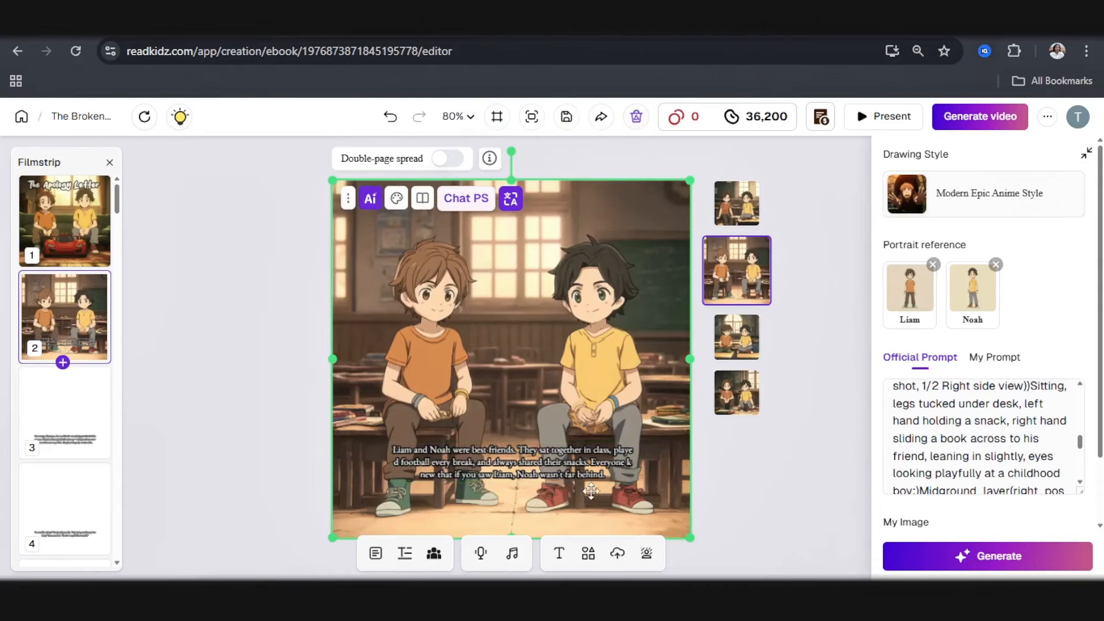
pyautogui.moveTo(489, 335); pyautogui.dragTo(490, 335)
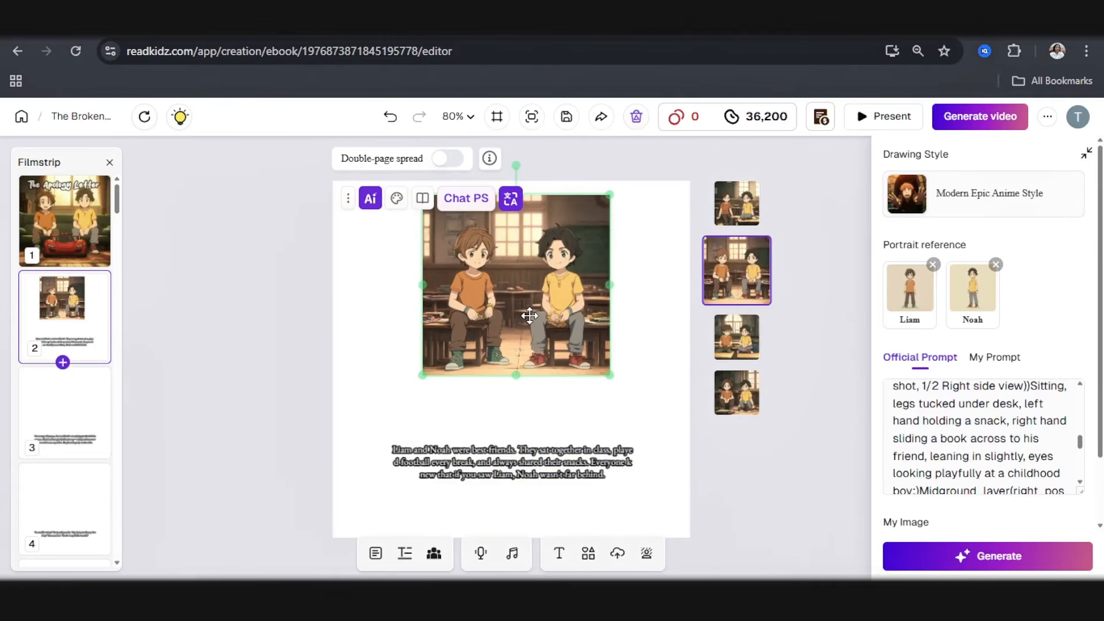
pyautogui.moveTo(530, 316); pyautogui.dragTo(530, 317)
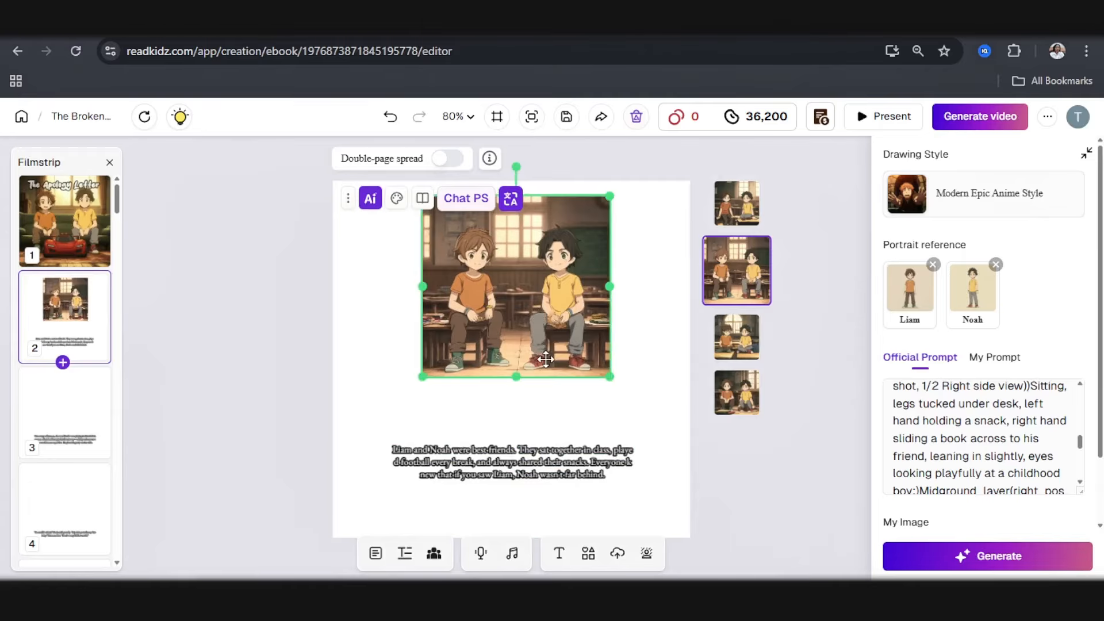
# Narrow the page 2 text block, move it below the image's right half, and style it with black fill and zero outline thickness
pyautogui.click(547, 460)
pyautogui.moveTo(636, 468); pyautogui.dragTo(596, 438)
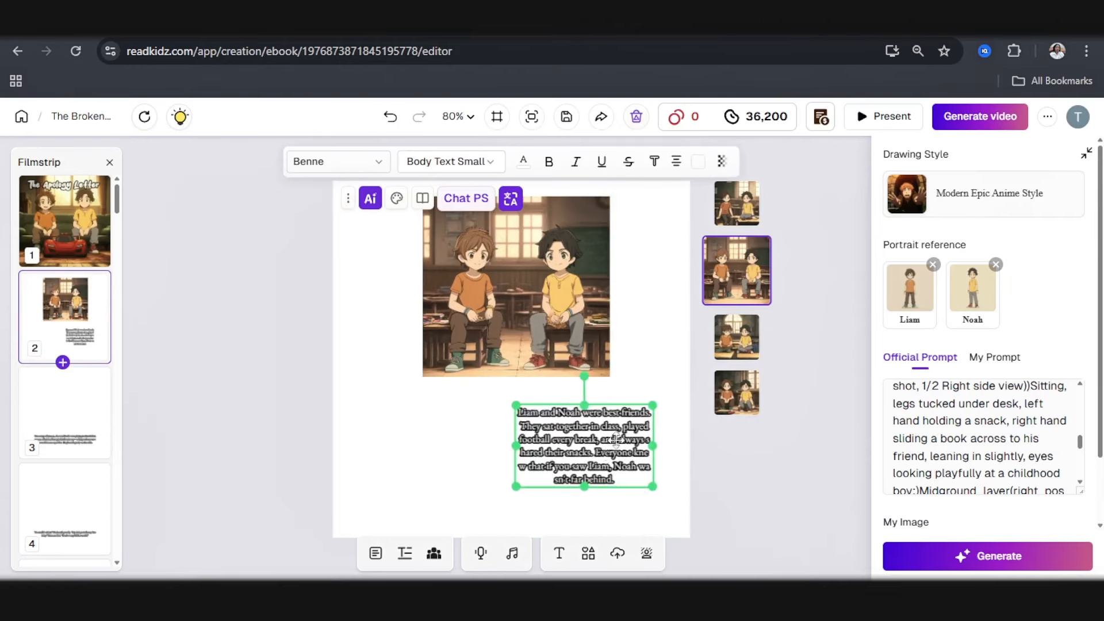
pyautogui.click(654, 163)
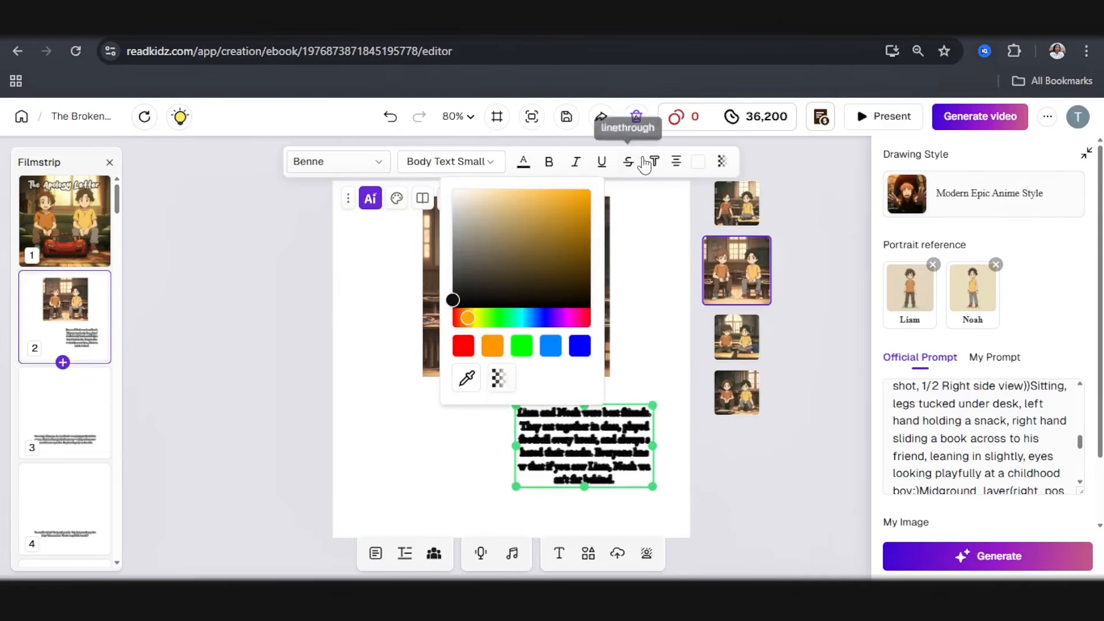
pyautogui.click(653, 161)
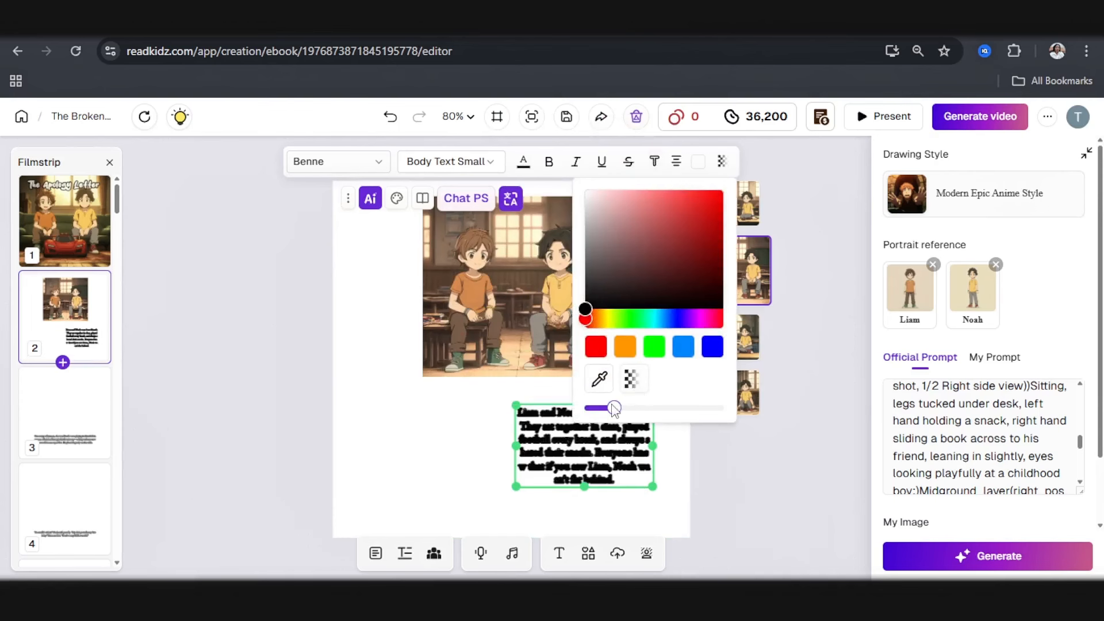
pyautogui.moveTo(614, 409); pyautogui.dragTo(585, 408)
pyautogui.click(642, 181)
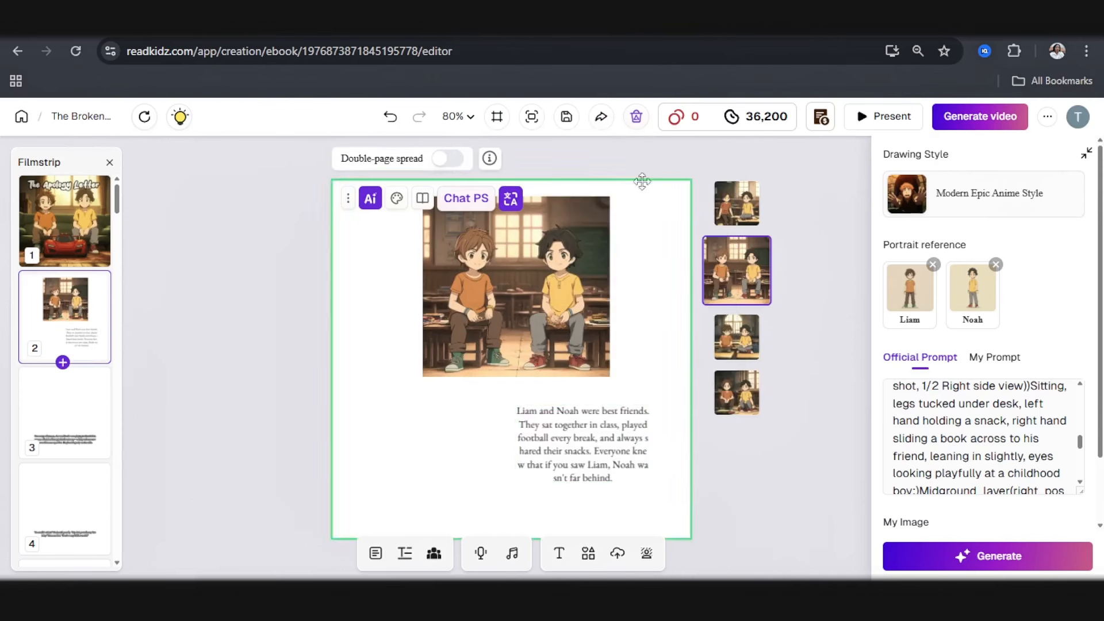
# Make the page 2 text bold and nudge the block slightly closer to the illustration and towards the page's right side
pyautogui.click(575, 412)
pyautogui.click(722, 161)
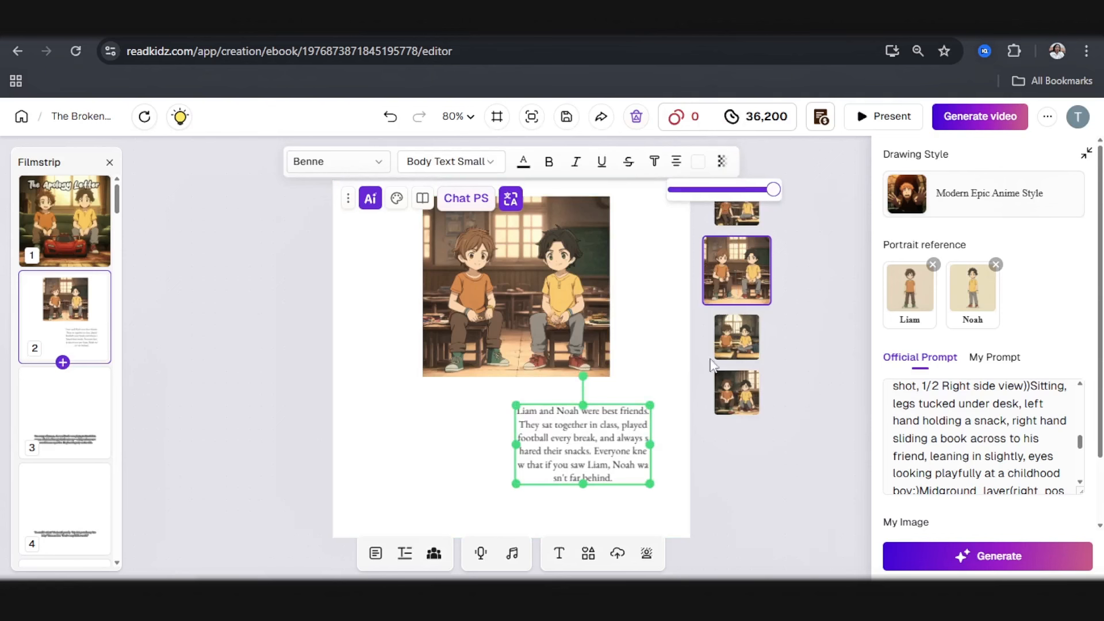
pyautogui.moveTo(584, 443); pyautogui.dragTo(584, 434)
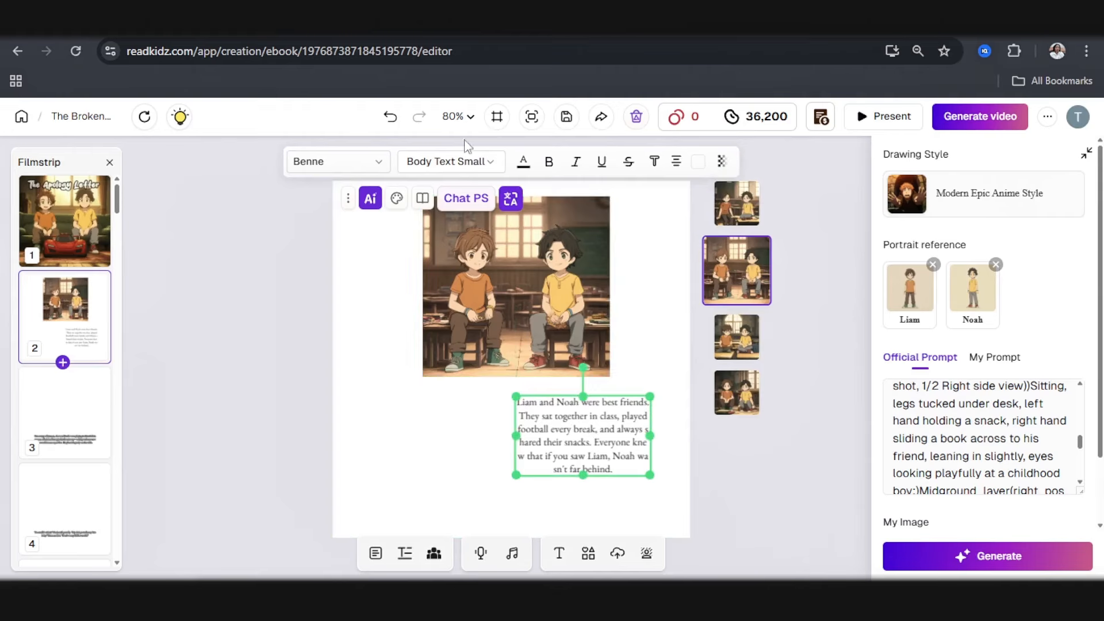
pyautogui.click(480, 165)
pyautogui.click(551, 169)
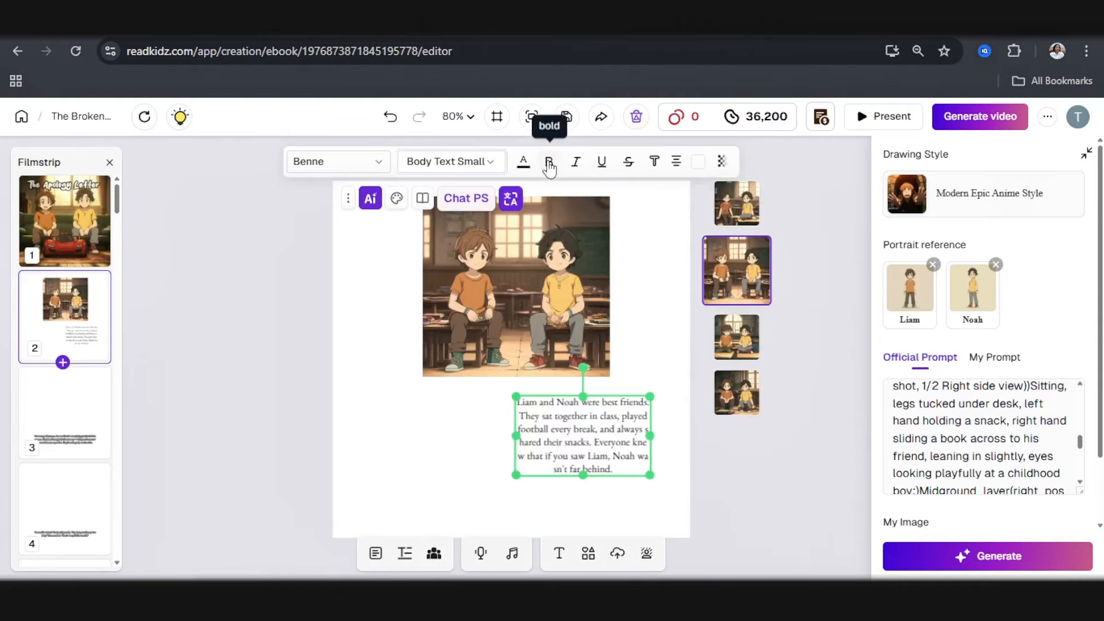
pyautogui.click(551, 171)
pyautogui.click(551, 170)
pyautogui.moveTo(598, 452); pyautogui.dragTo(607, 456)
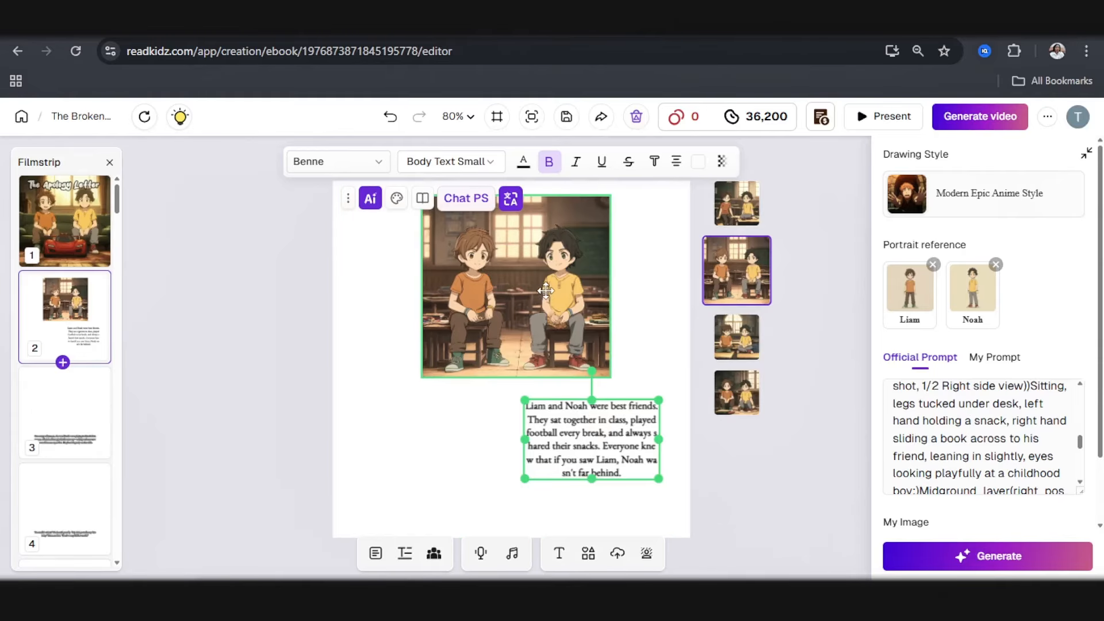
# Generate new page 2 illustrations from the custom prompt "Liam and Noah playing football together happily"
pyautogui.click(998, 362)
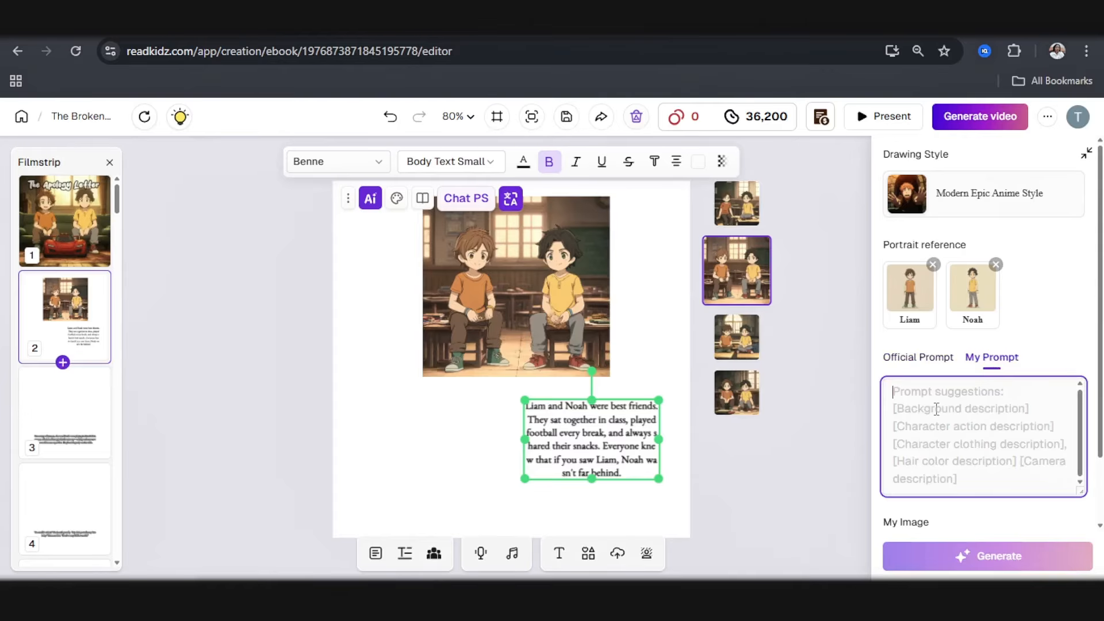
pyautogui.write('Liam an')
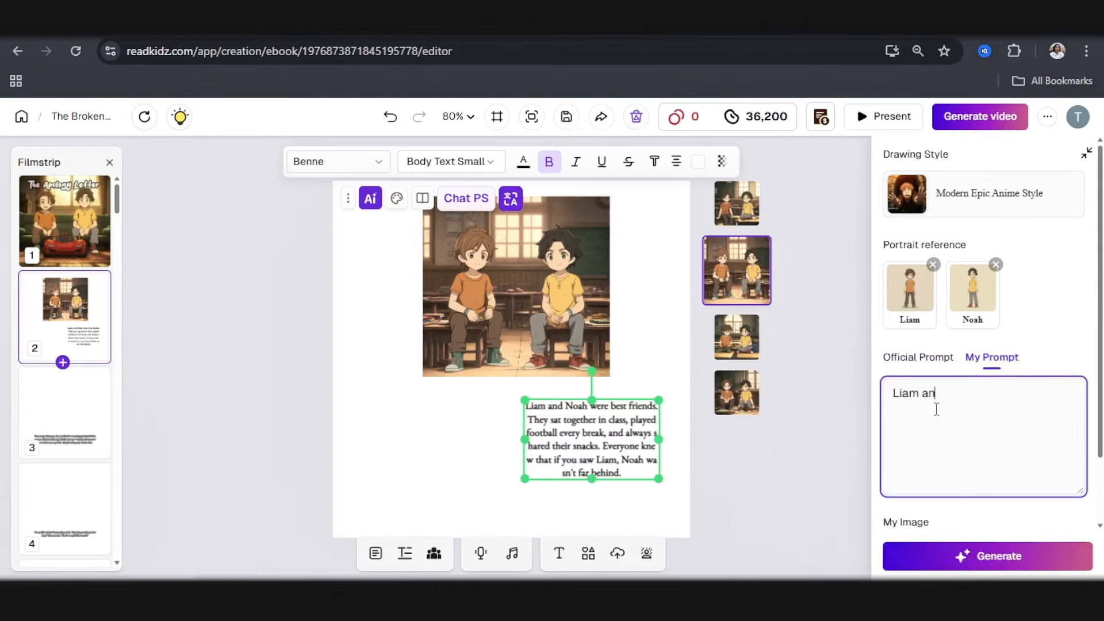
pyautogui.write('d Noah playing football')
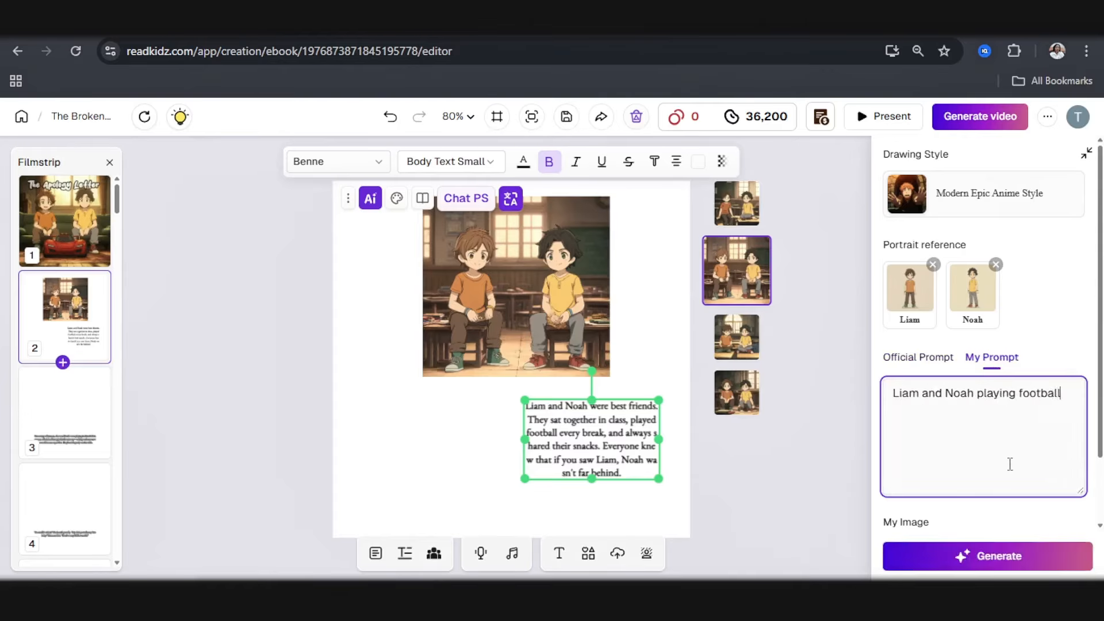
pyautogui.write(' together.')
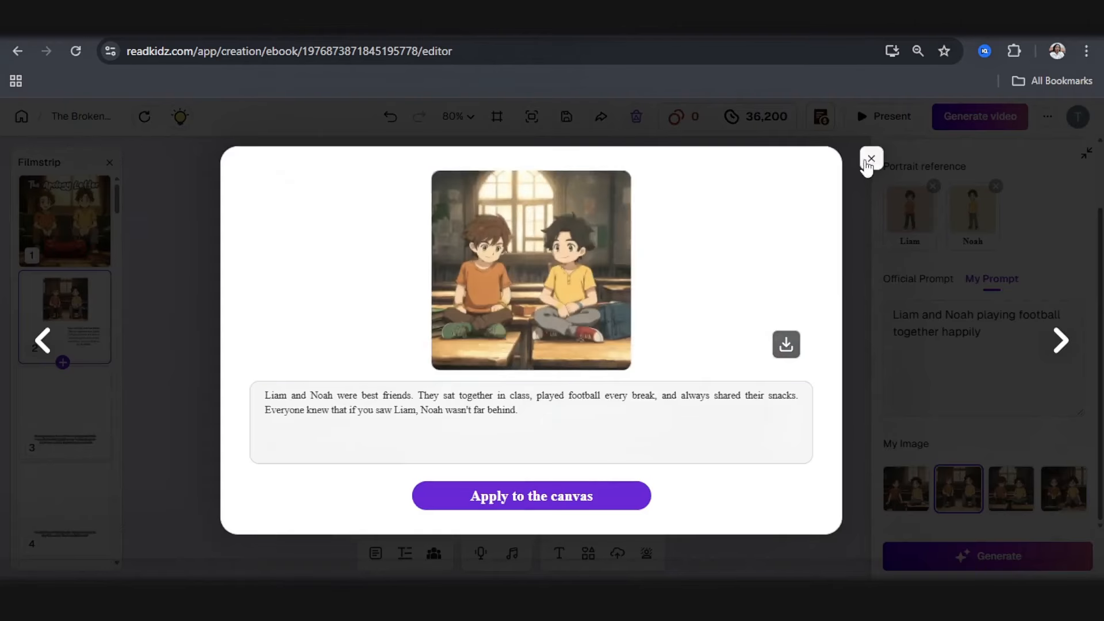
pyautogui.click(868, 159)
pyautogui.click(983, 555)
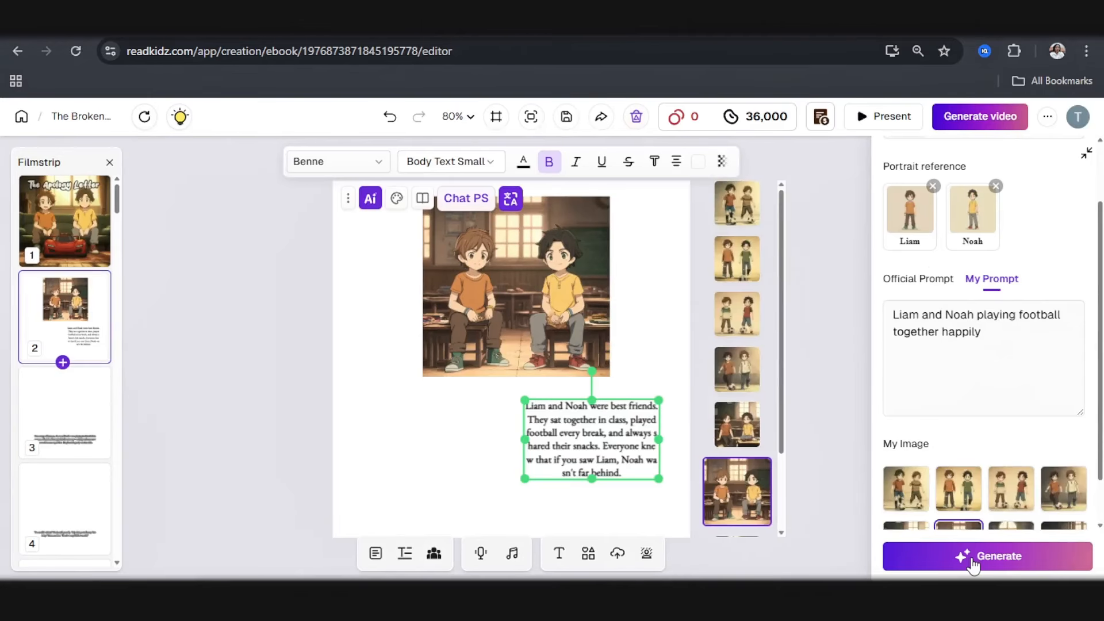
# Apply the fourth football image, then use Chat PS to give the black-haired boy a plain yellow top and the brown-haired boy a plain red top
pyautogui.scroll(-2, 748, 349)
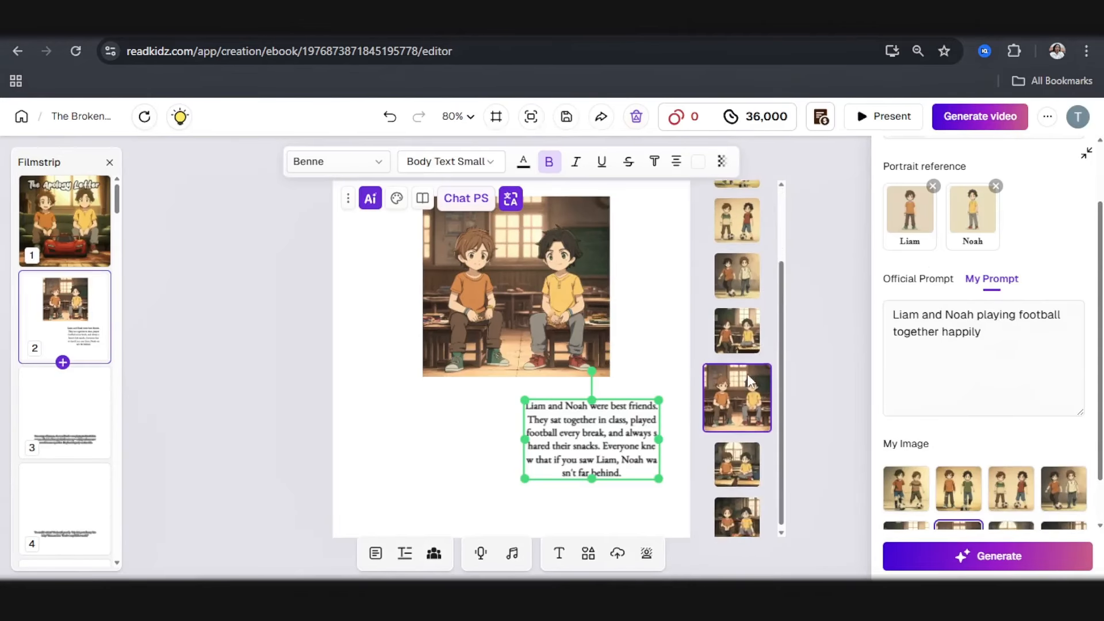
pyautogui.click(738, 299)
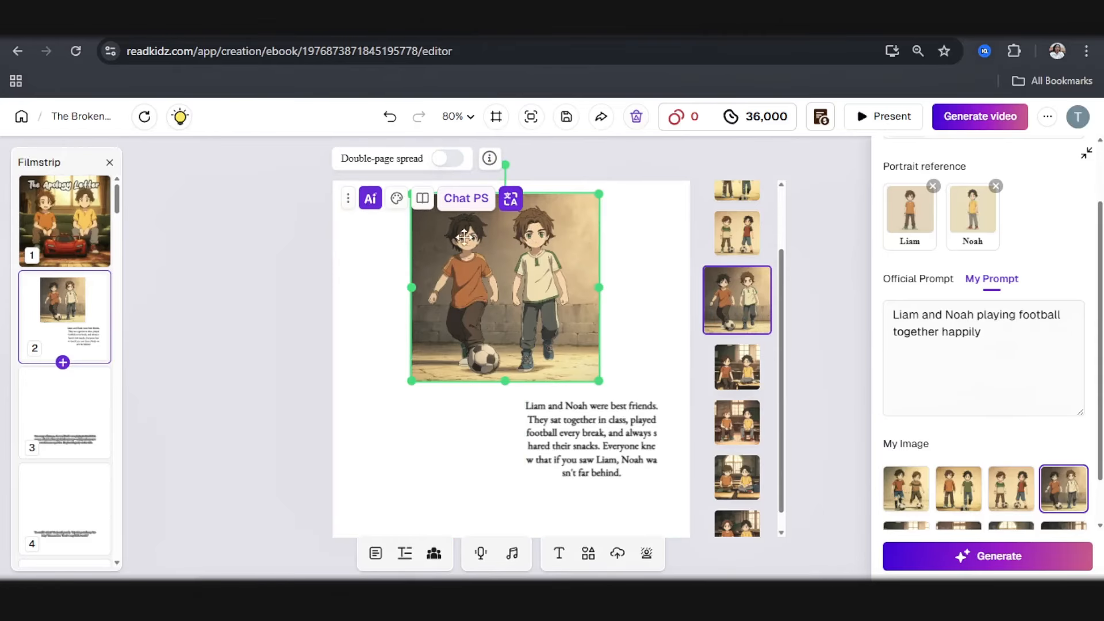
pyautogui.click(477, 200)
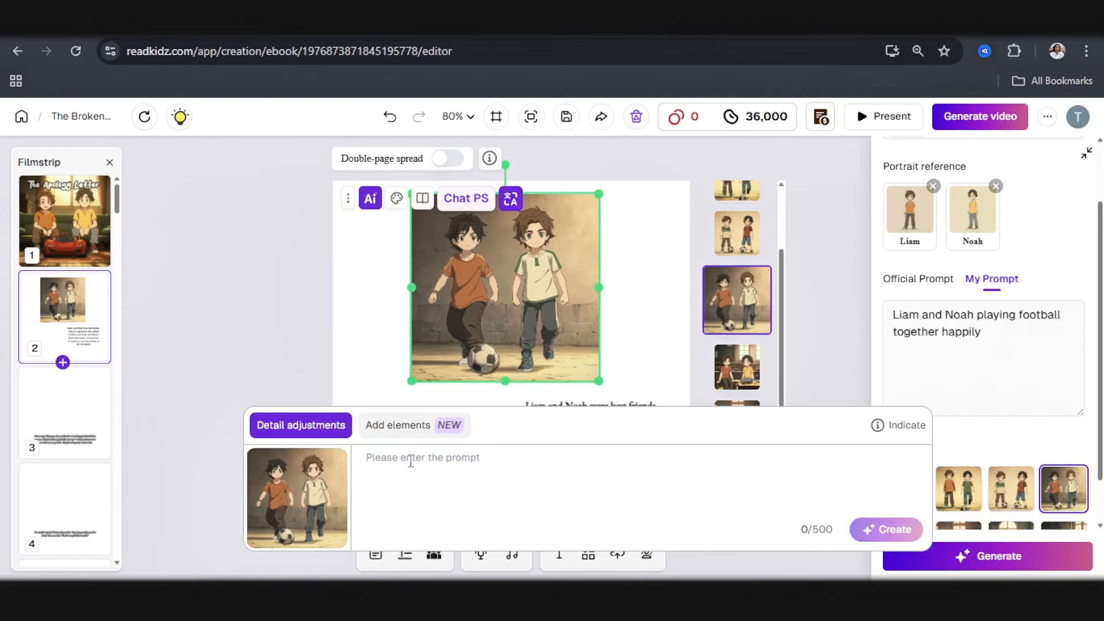
pyautogui.write('boy with black hair should be wearing a plain yellow top while boy with brown hair should be wearing a plain red top')
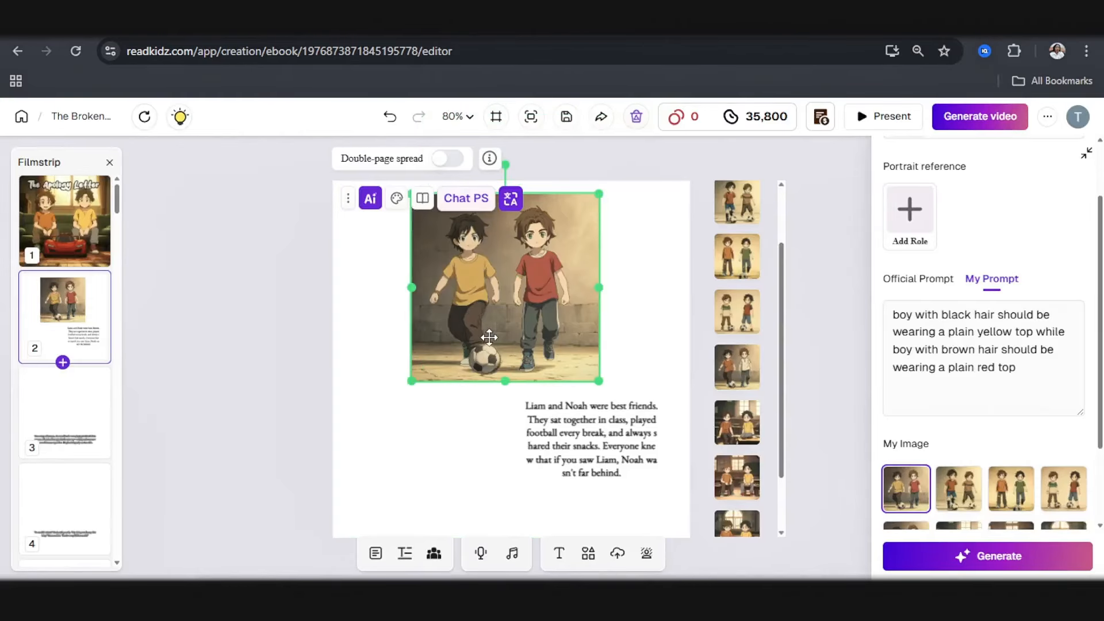
# Shrink the football illustration, tilt it slightly and place it beside the text block in the page's lower left area
pyautogui.moveTo(498, 319); pyautogui.dragTo(459, 427)
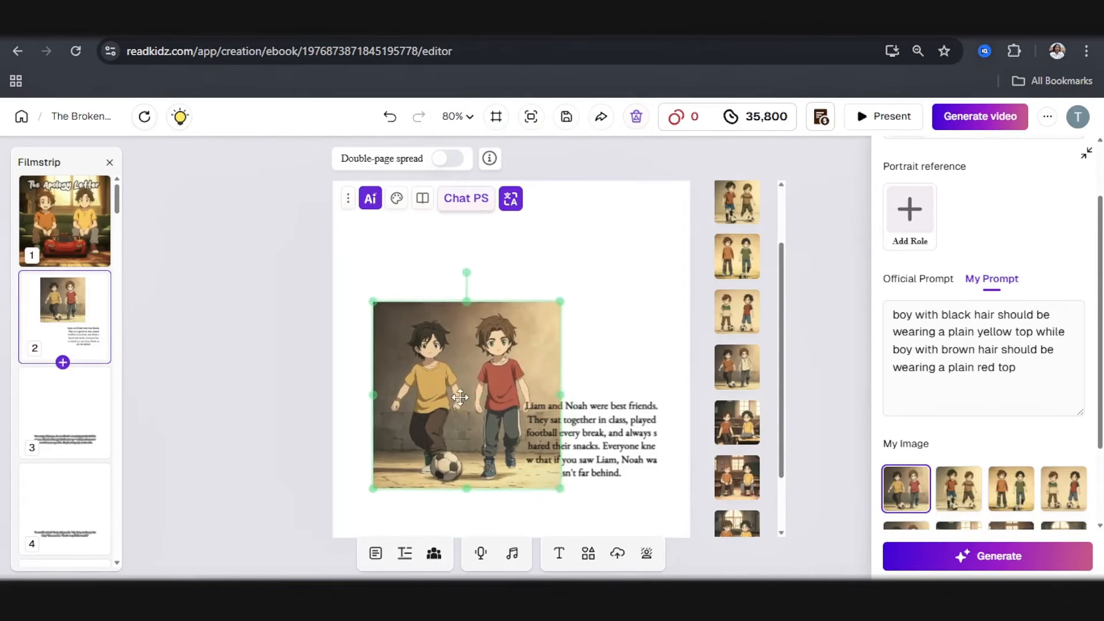
pyautogui.moveTo(564, 493); pyautogui.dragTo(498, 425)
pyautogui.moveTo(448, 370); pyautogui.dragTo(444, 447)
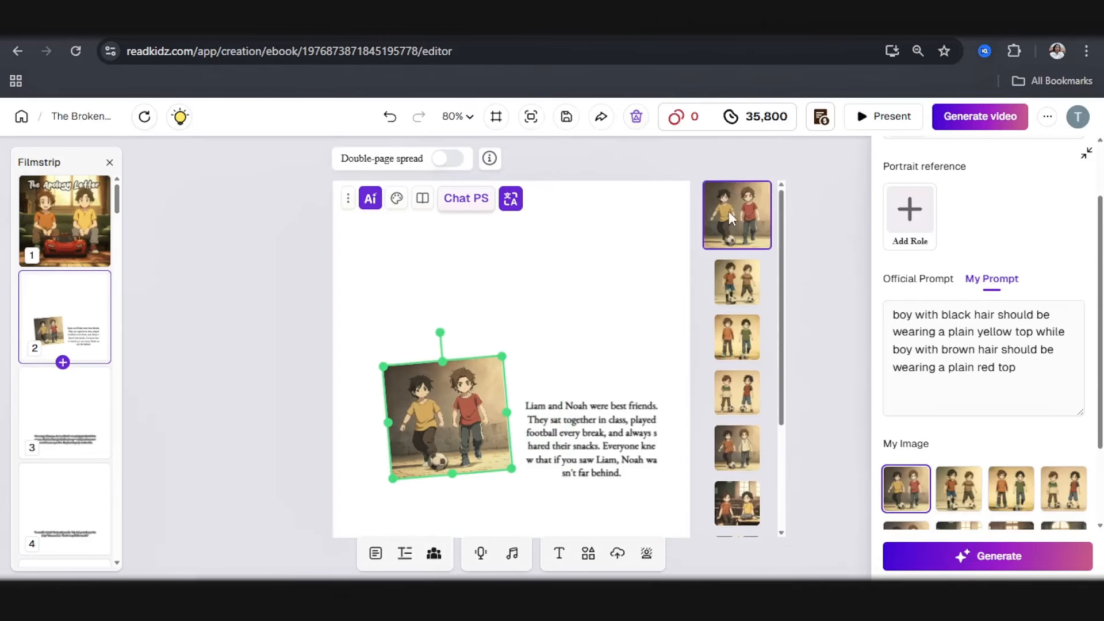
# Download the recoloured football image and the classroom image of the two boys sitting on stools
pyautogui.click(731, 218)
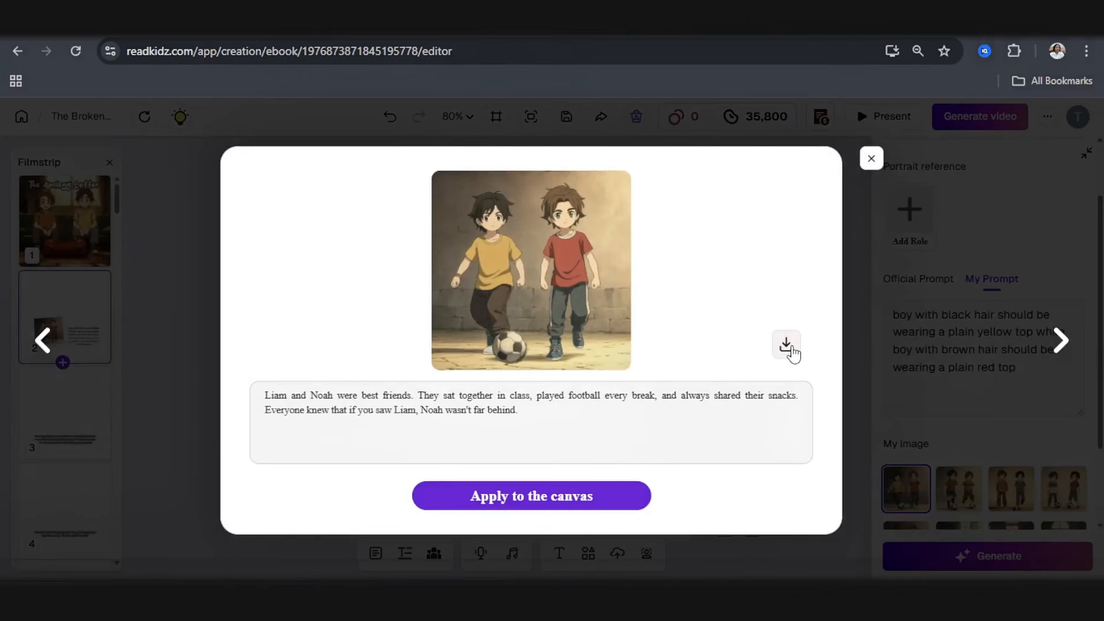
pyautogui.click(788, 347)
pyautogui.click(872, 158)
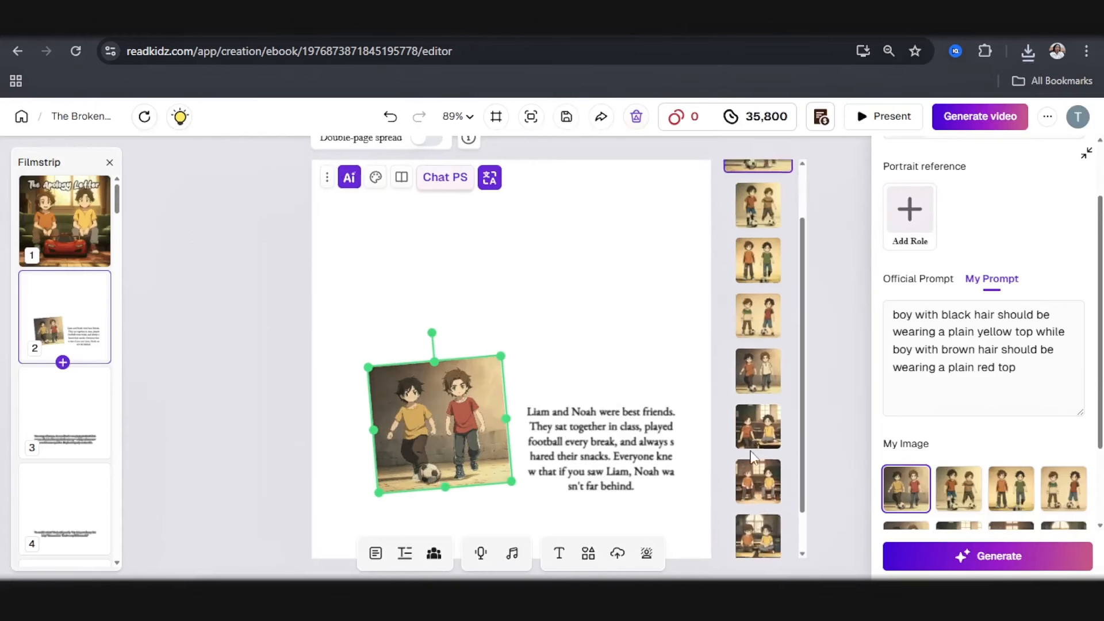
pyautogui.scroll(-2, 756, 455)
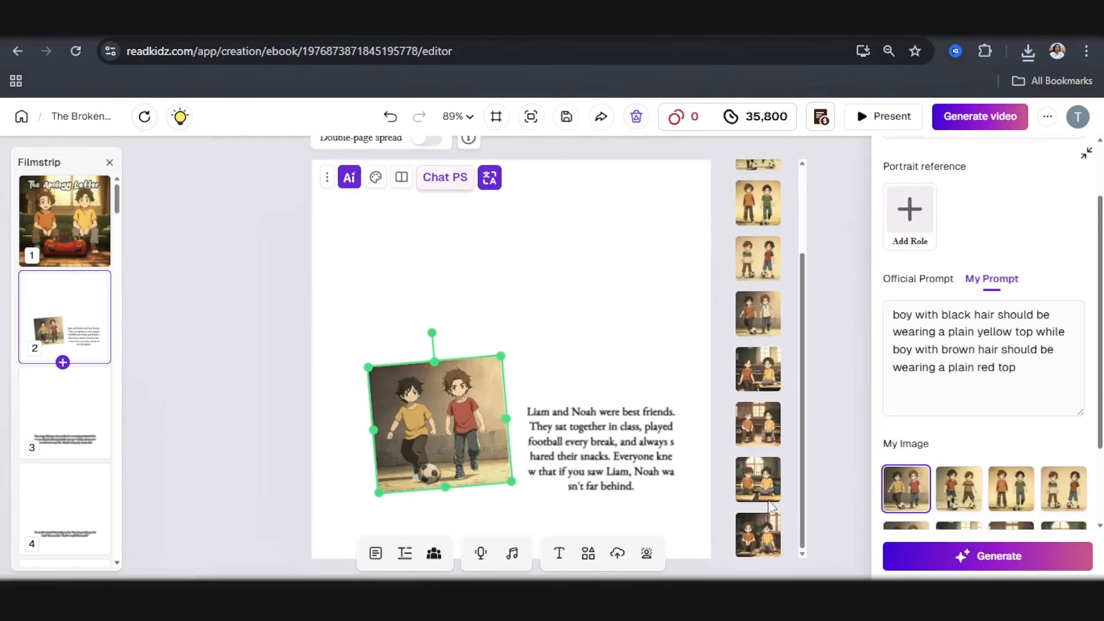
pyautogui.click(759, 431)
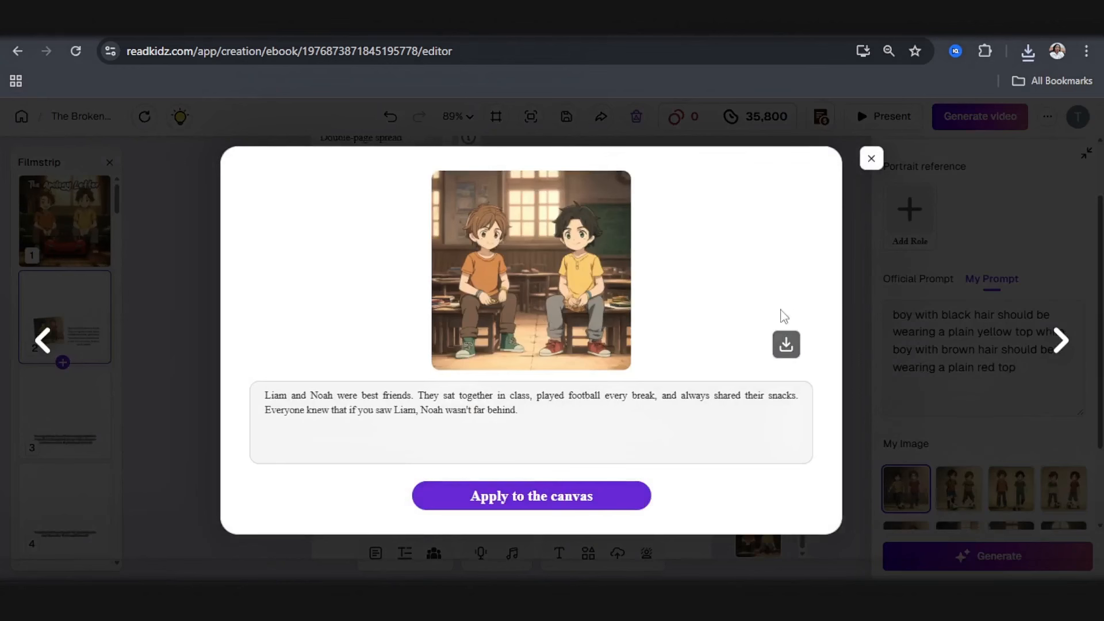
pyautogui.click(786, 345)
pyautogui.click(871, 159)
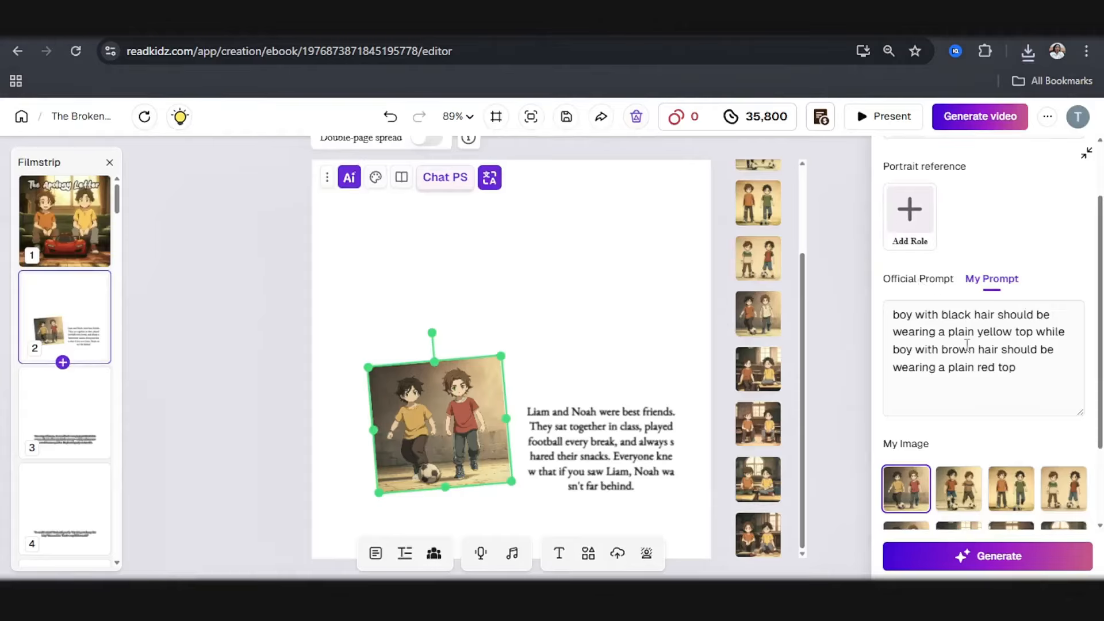
# Replace the custom prompt with "Liam and Noah sharing each others snacks happily" and generate new illustrations from it
pyautogui.scroll(-1, 948, 336)
pyautogui.moveTo(1018, 367); pyautogui.dragTo(882, 292)
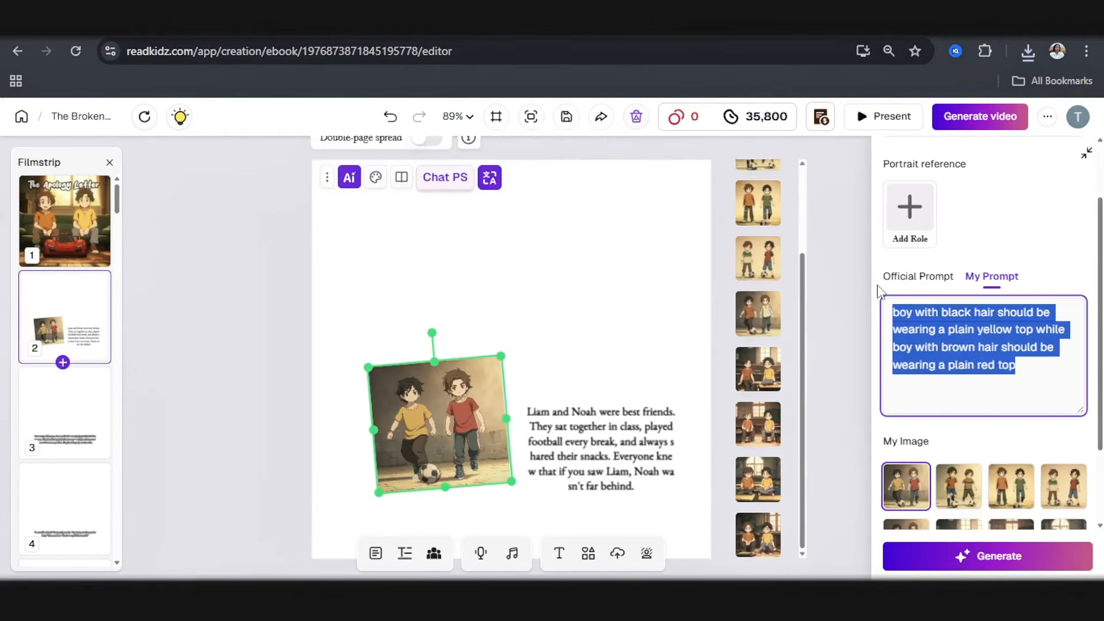
pyautogui.write('Liam')
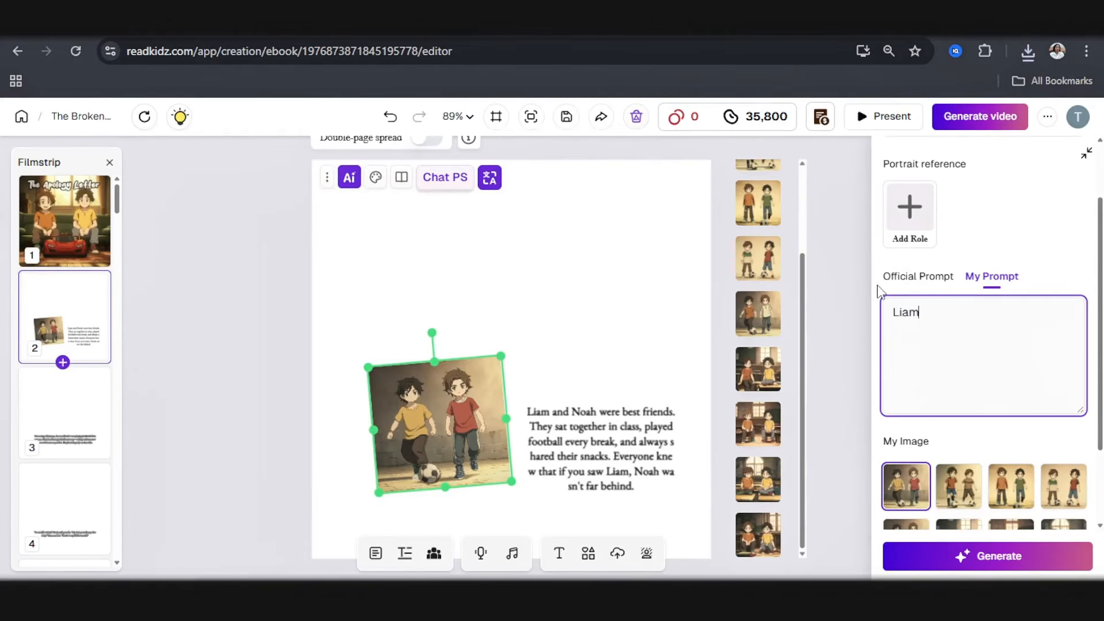
pyautogui.write(' and Noah sharing snacks happily')
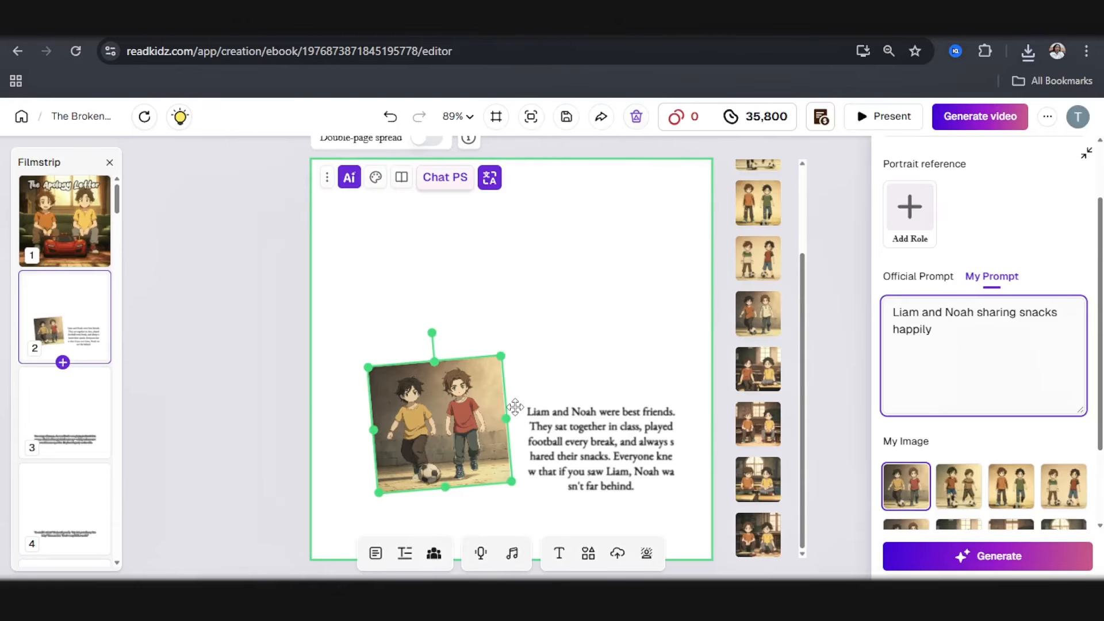
pyautogui.click(1004, 313)
pyautogui.write('each others')
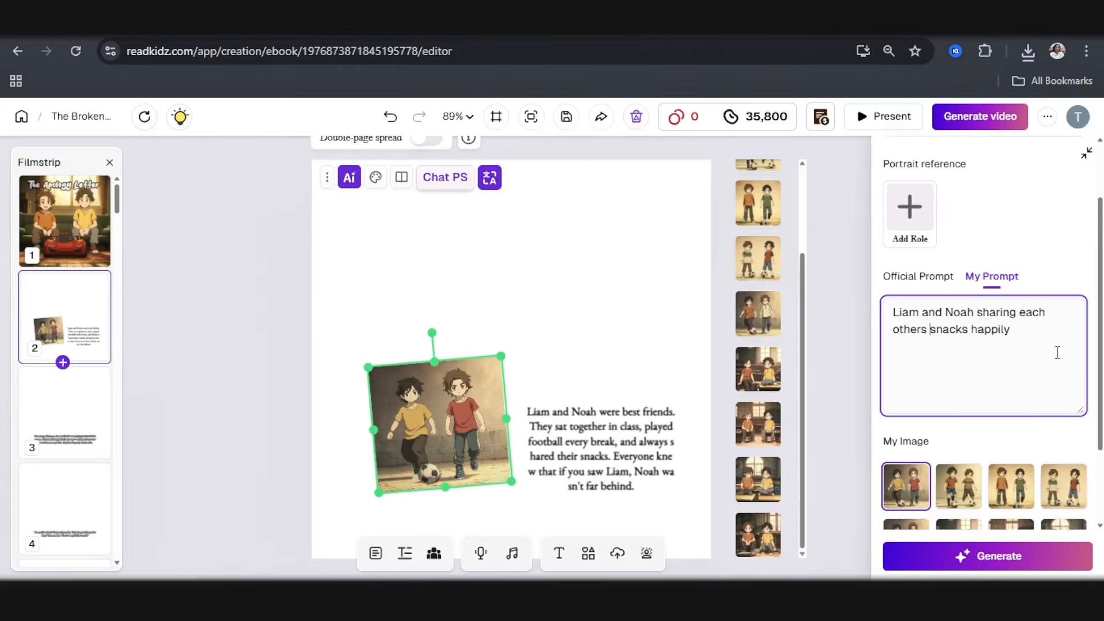
pyautogui.click(992, 563)
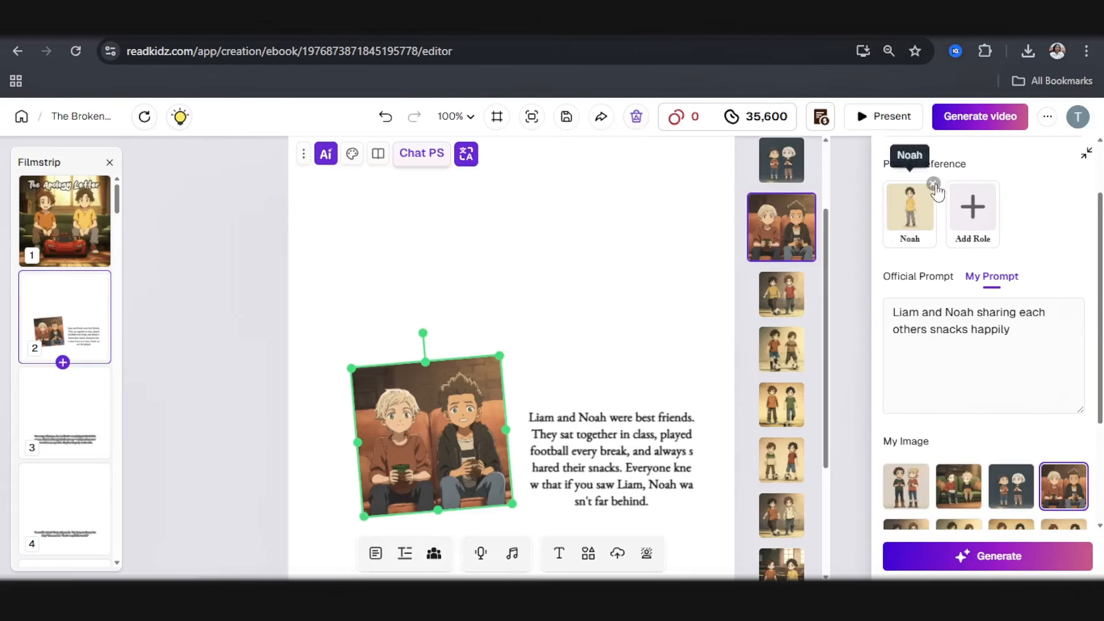
# Remove the Noah portrait reference and look through the newly generated snack-sharing images
pyautogui.click(934, 186)
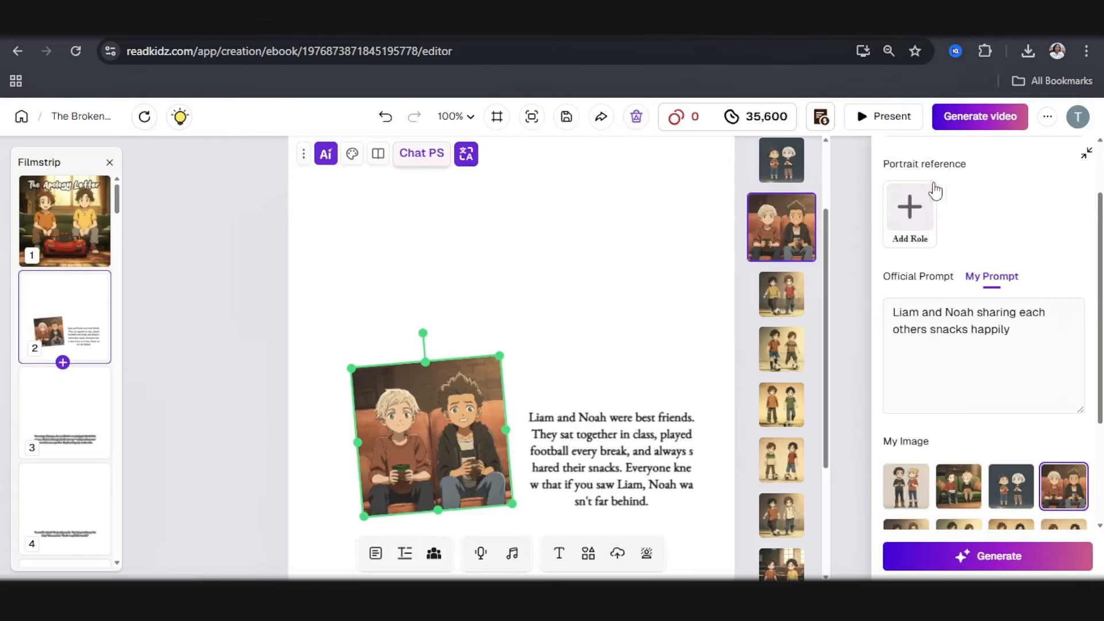
pyautogui.scroll(2, 783, 368)
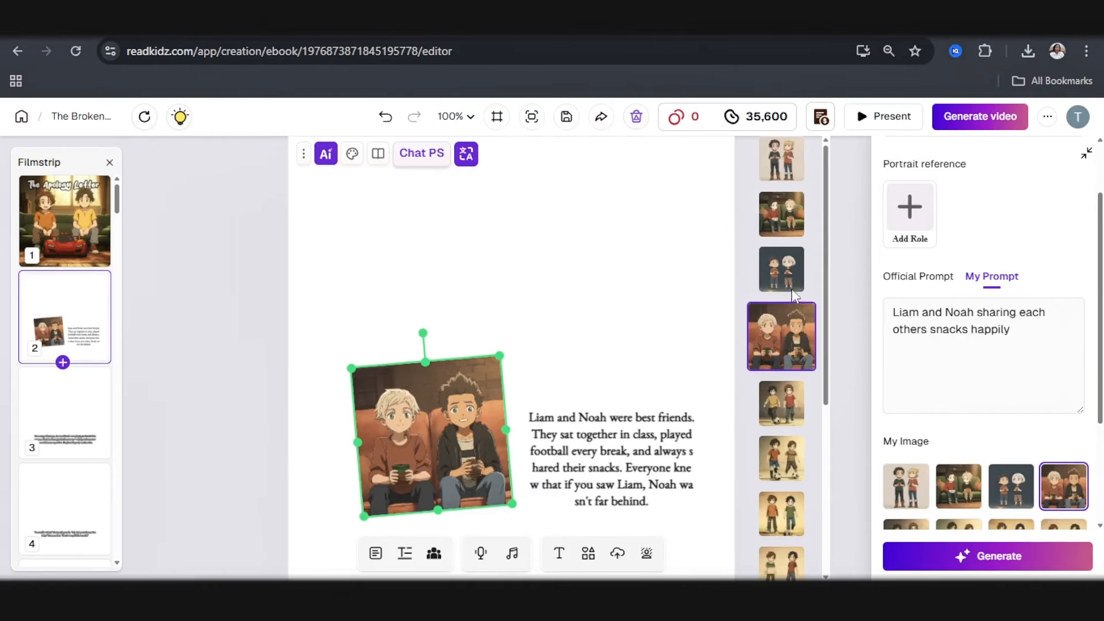
# Add Liam and Noah as portrait references and generate new illustrations from the snack-sharing prompt
pyautogui.click(788, 264)
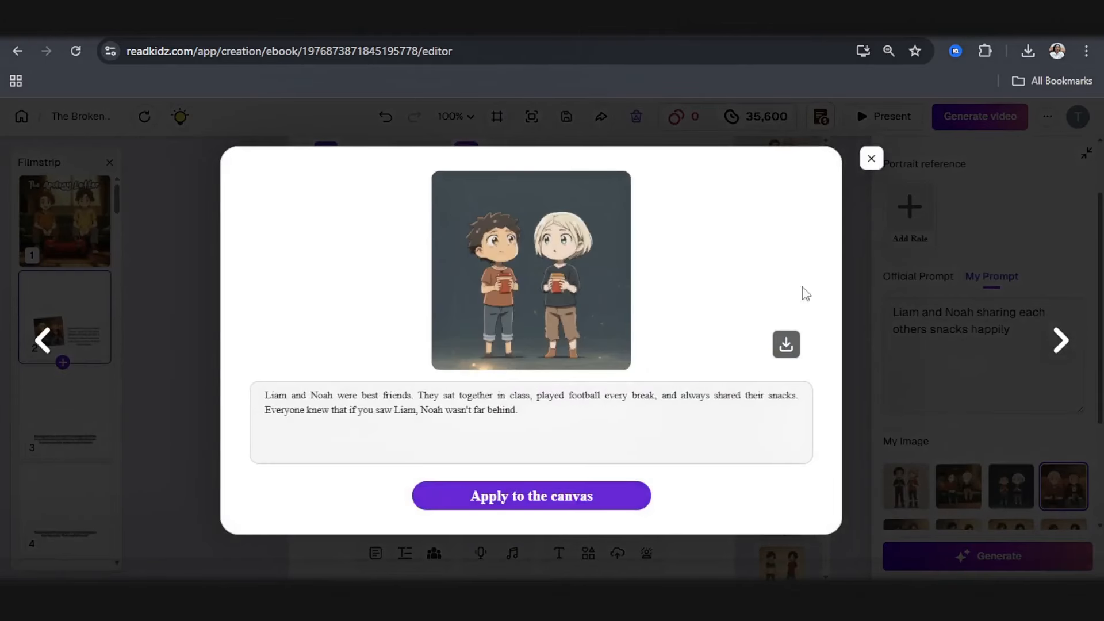
pyautogui.click(870, 161)
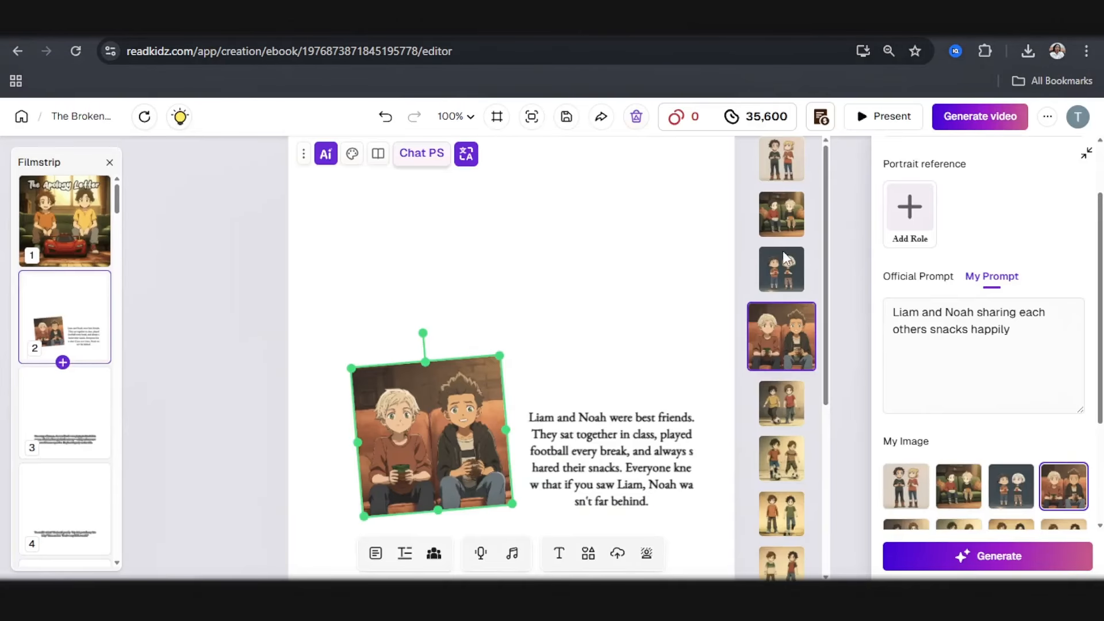
pyautogui.click(921, 198)
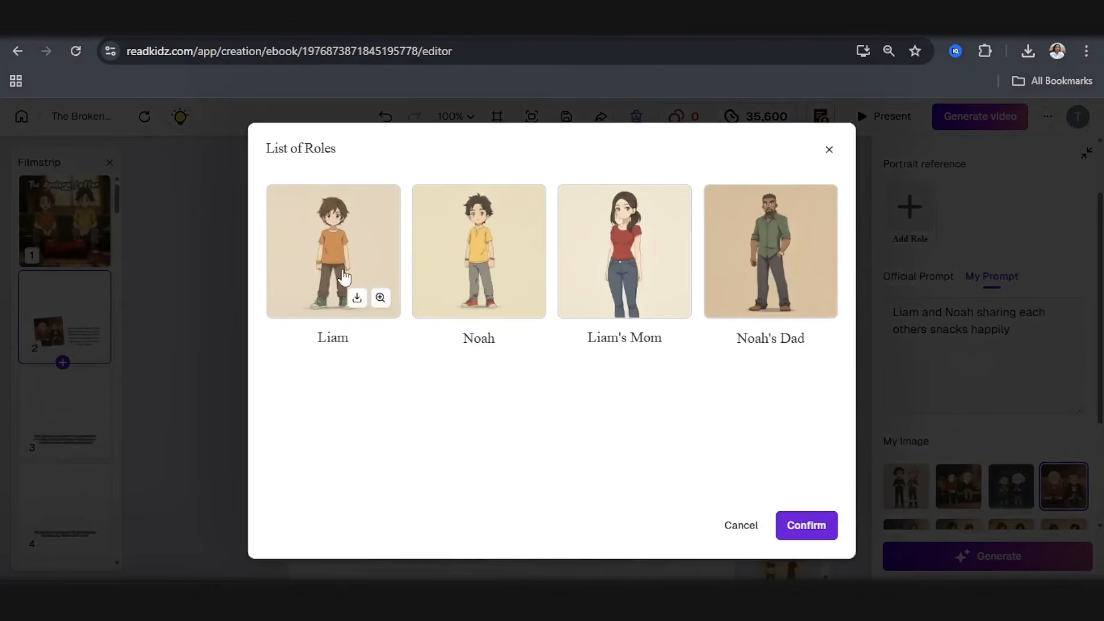
pyautogui.click(373, 276)
pyautogui.click(788, 535)
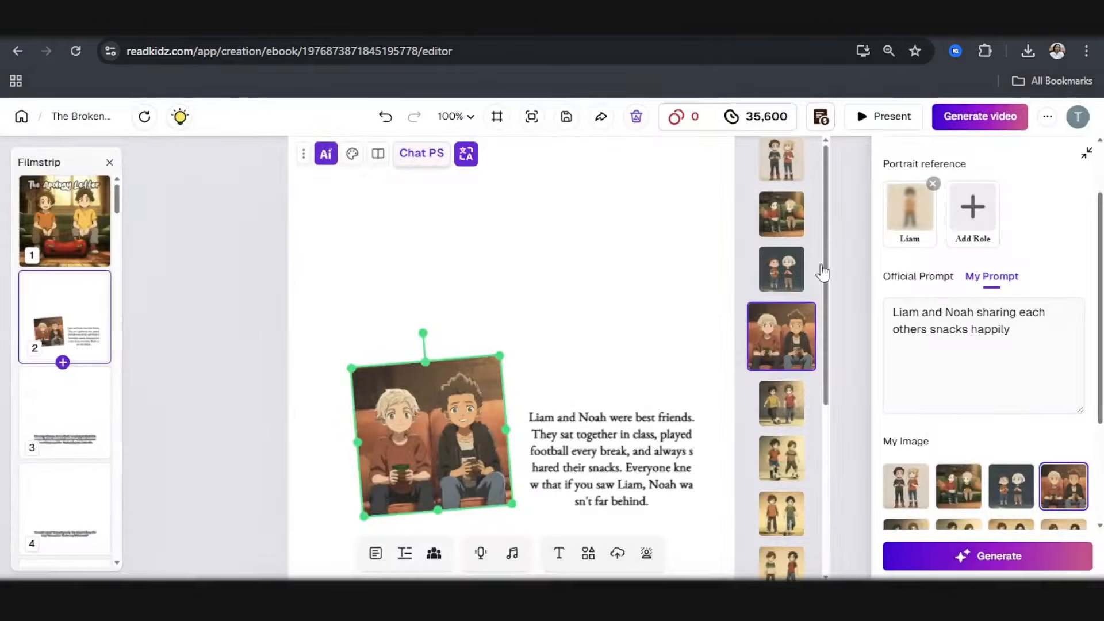
pyautogui.click(974, 214)
pyautogui.click(460, 303)
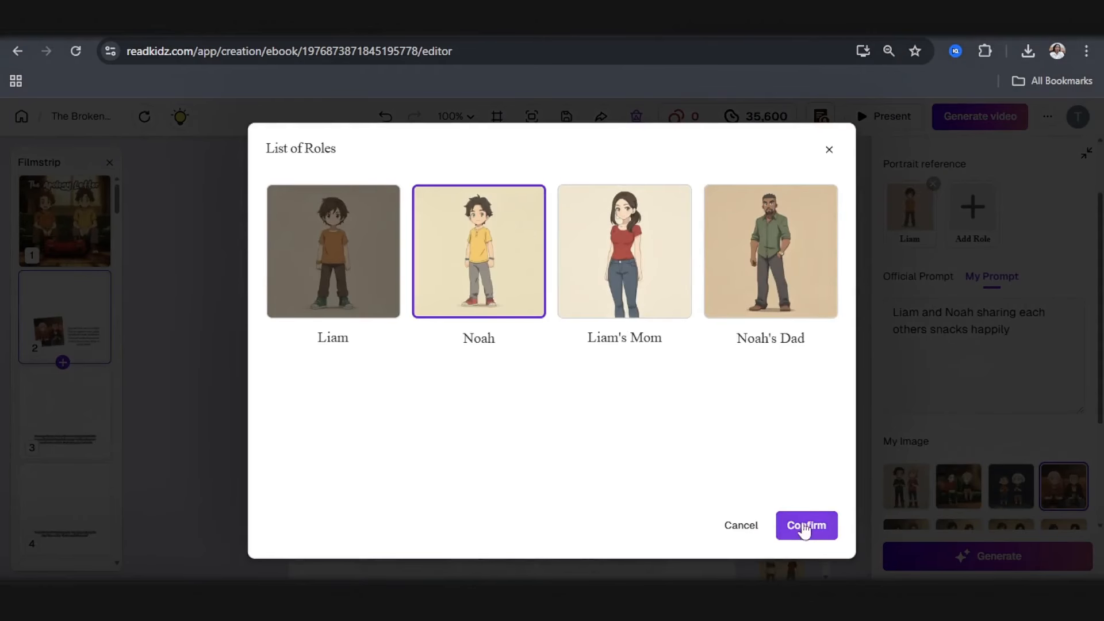
pyautogui.click(805, 525)
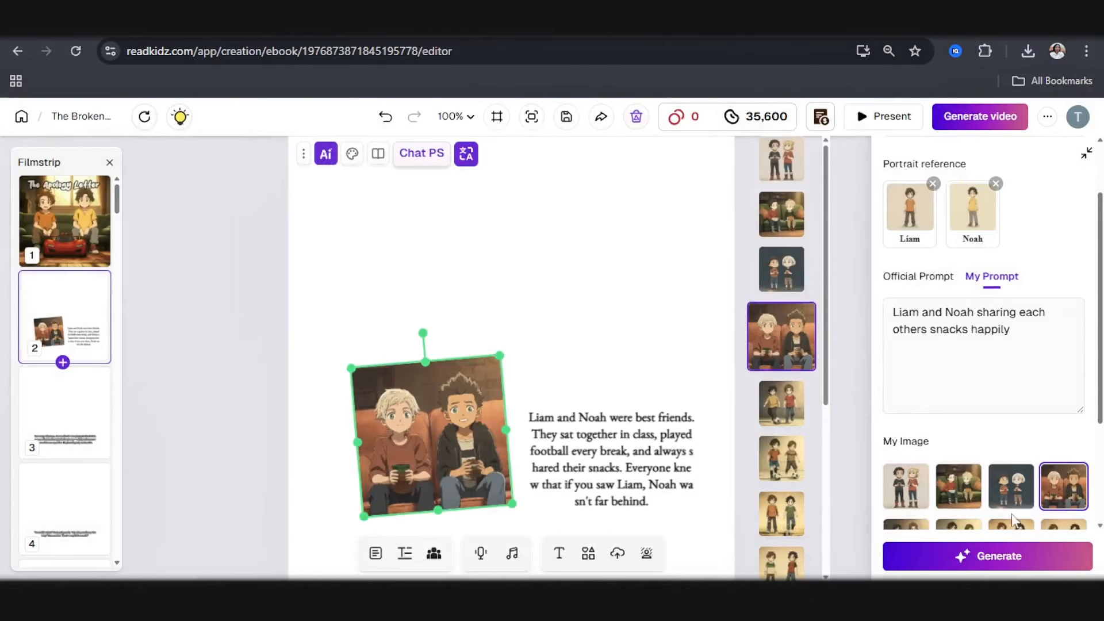
pyautogui.click(1013, 556)
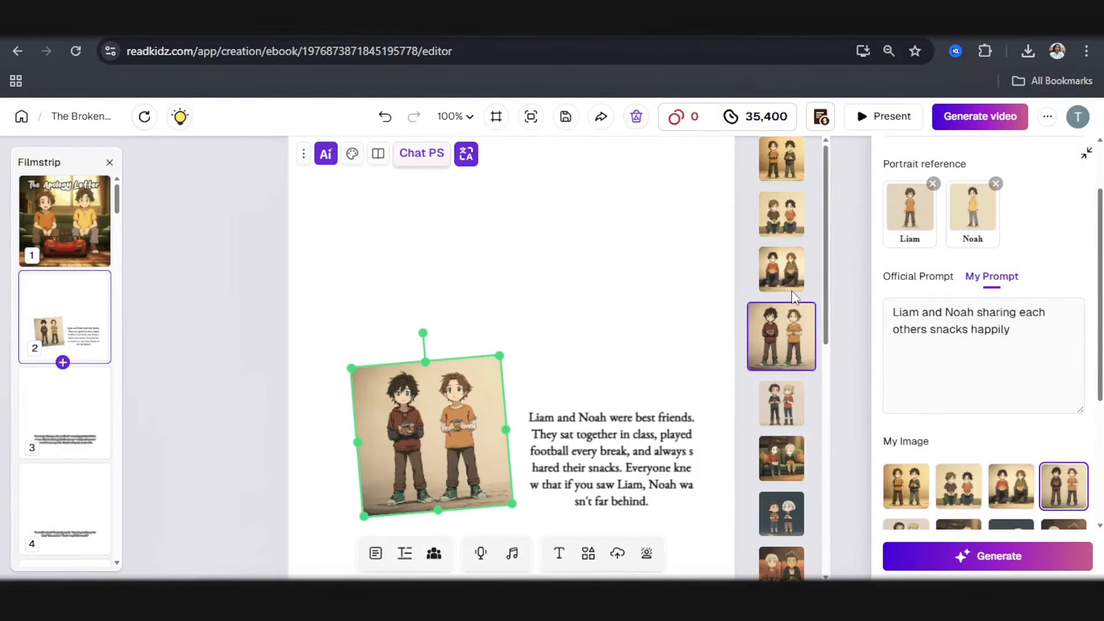
# Apply the generated image of the boys sitting on a ledge, then recolour their tops with the existing Chat PS prompt for plain yellow and red tops
pyautogui.click(780, 272)
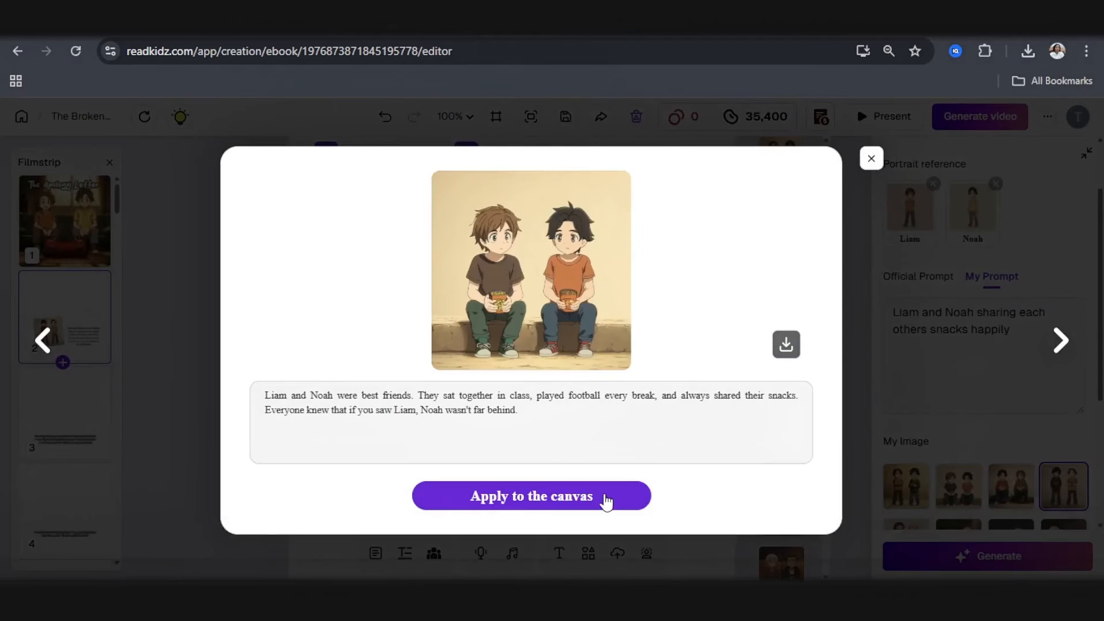
pyautogui.click(606, 496)
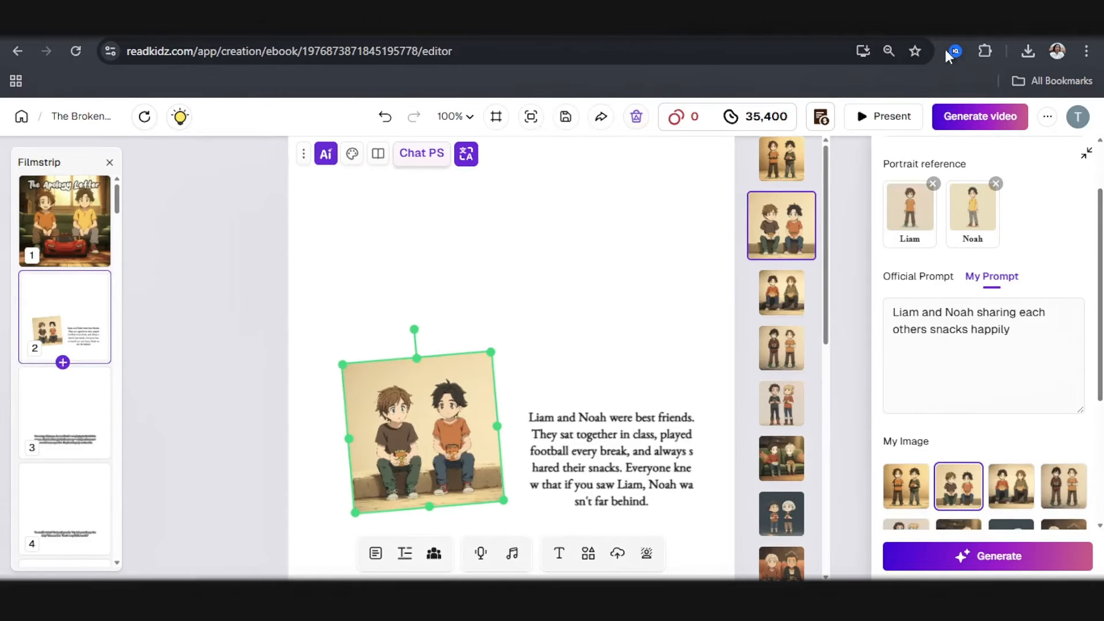
pyautogui.click(427, 166)
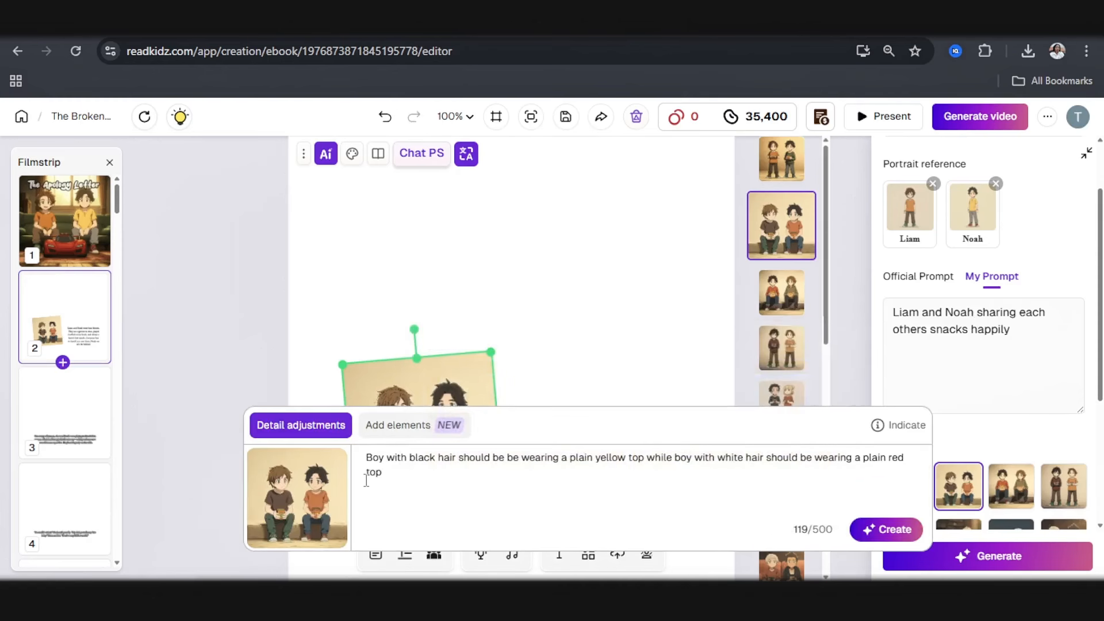
pyautogui.click(889, 538)
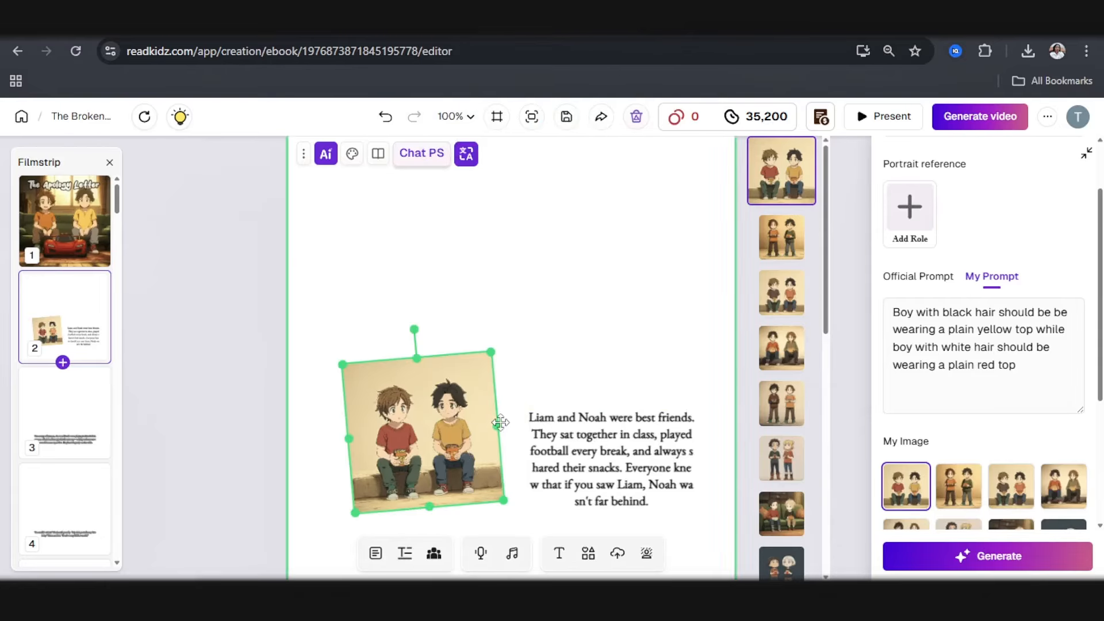
# Shrink the snack-sharing illustration and position it beside the text block in the page's lower left area
pyautogui.moveTo(501, 496); pyautogui.dragTo(486, 470)
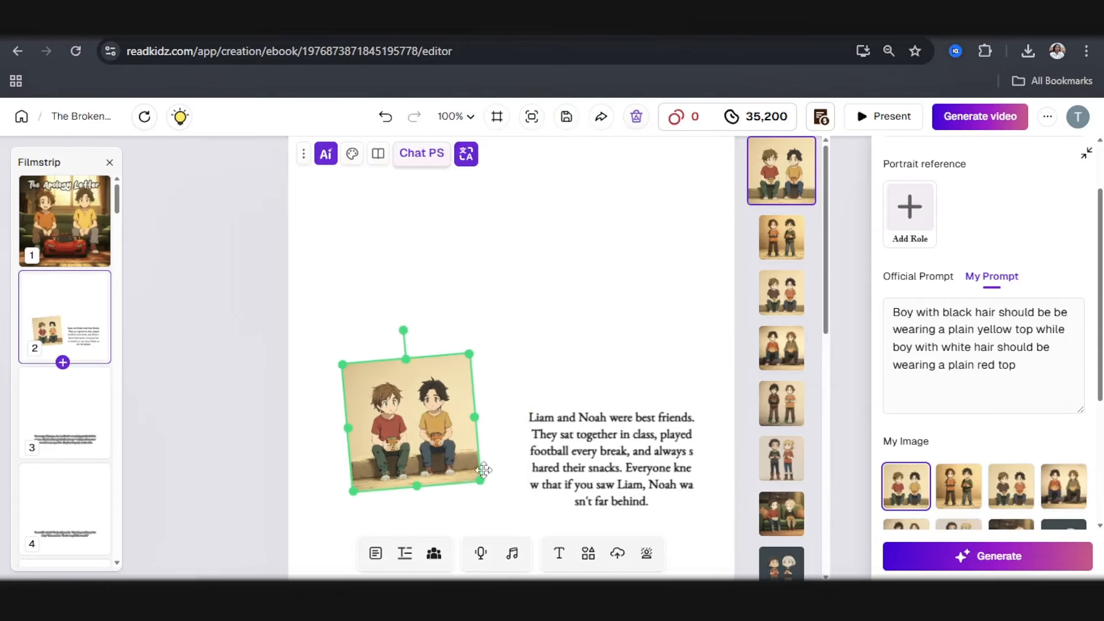
pyautogui.moveTo(417, 425); pyautogui.dragTo(395, 488)
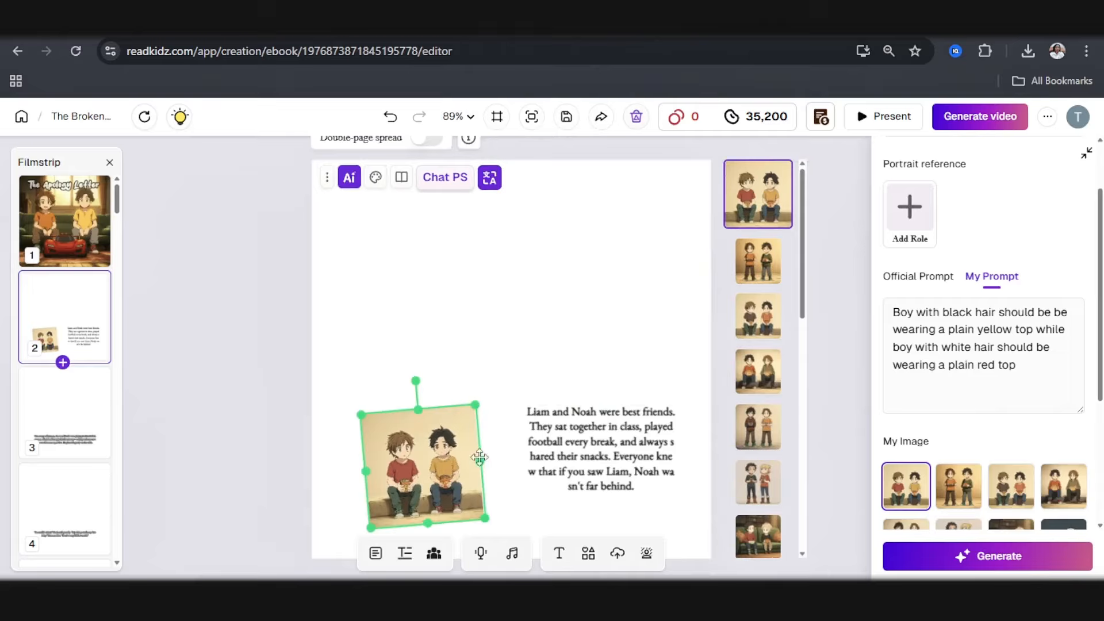
pyautogui.moveTo(460, 458); pyautogui.dragTo(463, 453)
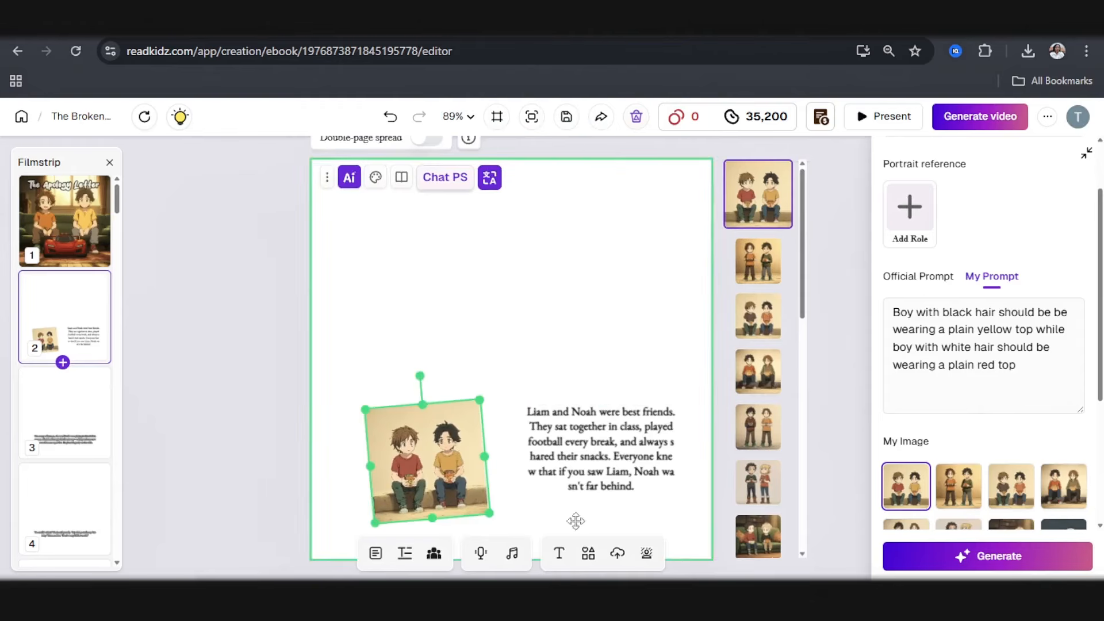
pyautogui.click(619, 558)
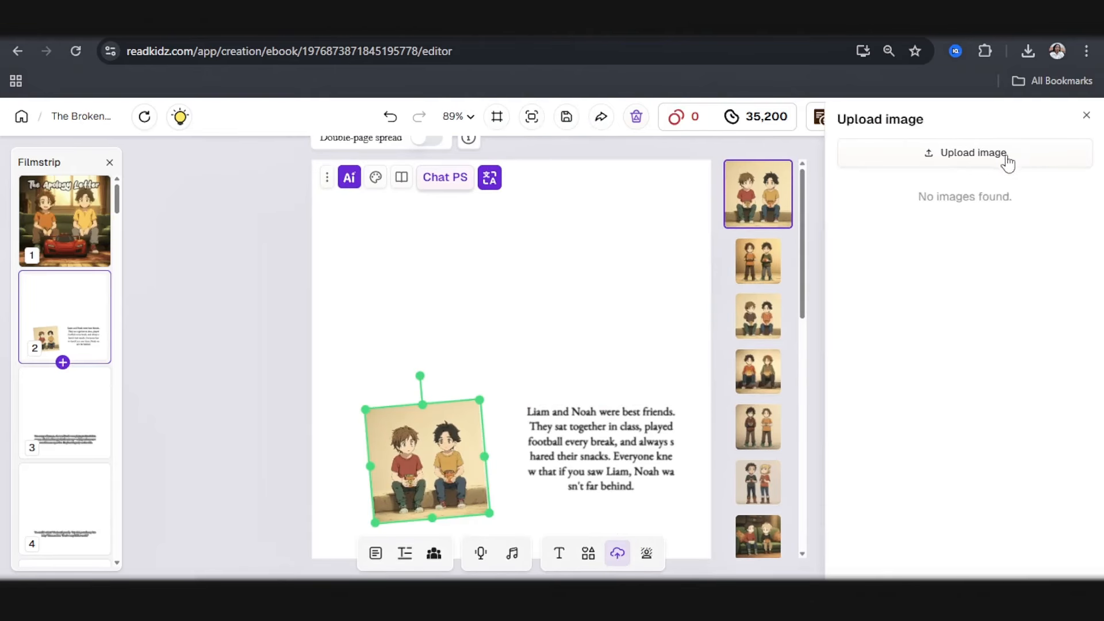
pyautogui.click(1006, 154)
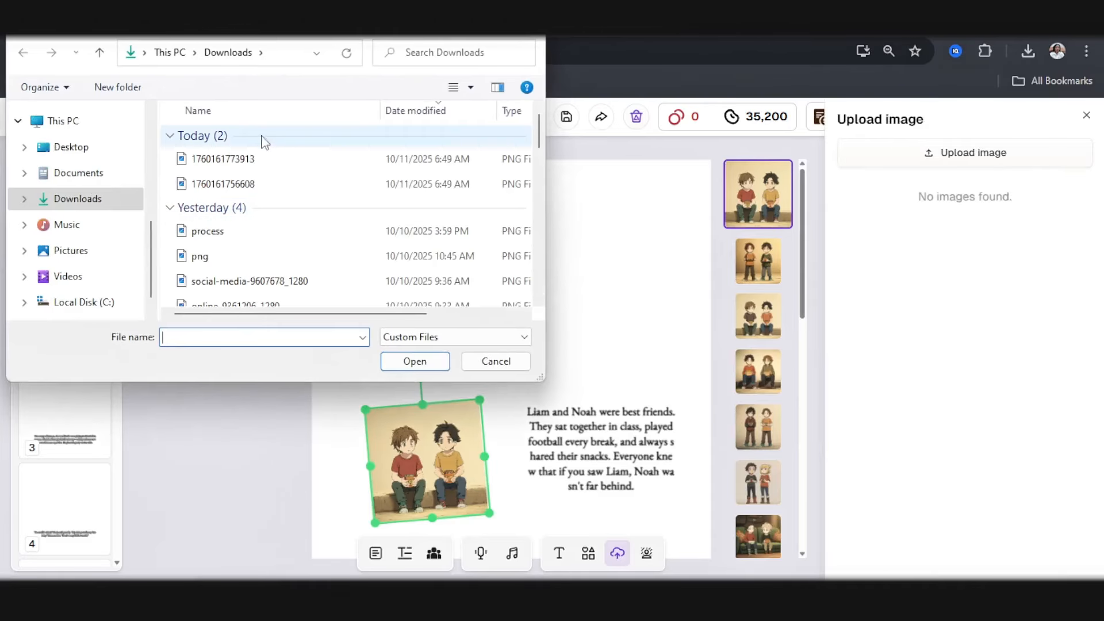
pyautogui.click(209, 165)
pyautogui.doubleClick(206, 161)
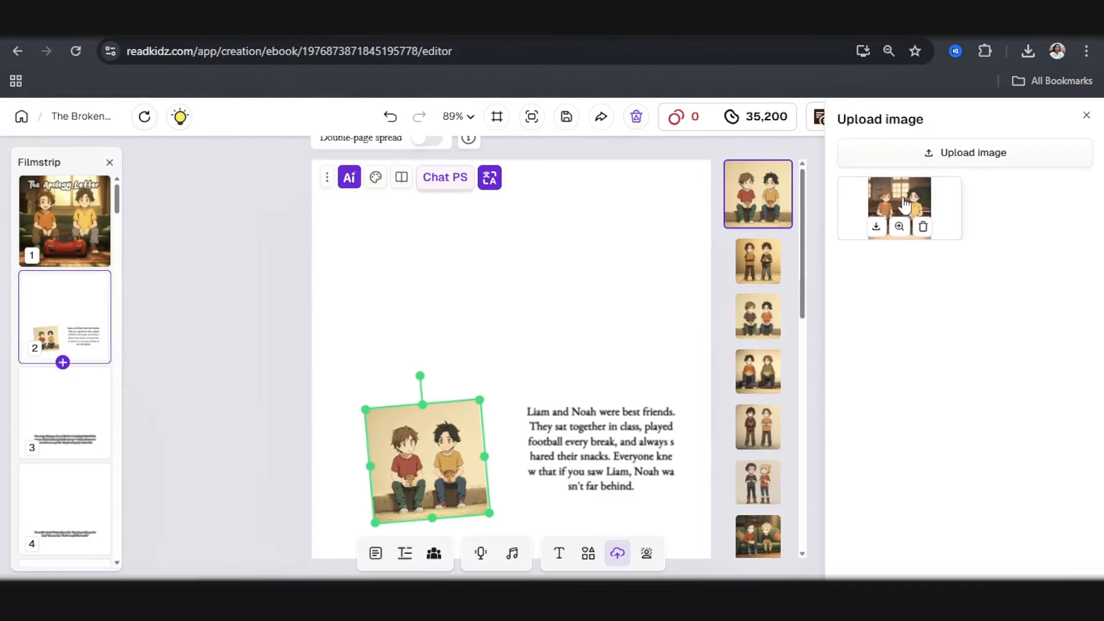
pyautogui.click(901, 203)
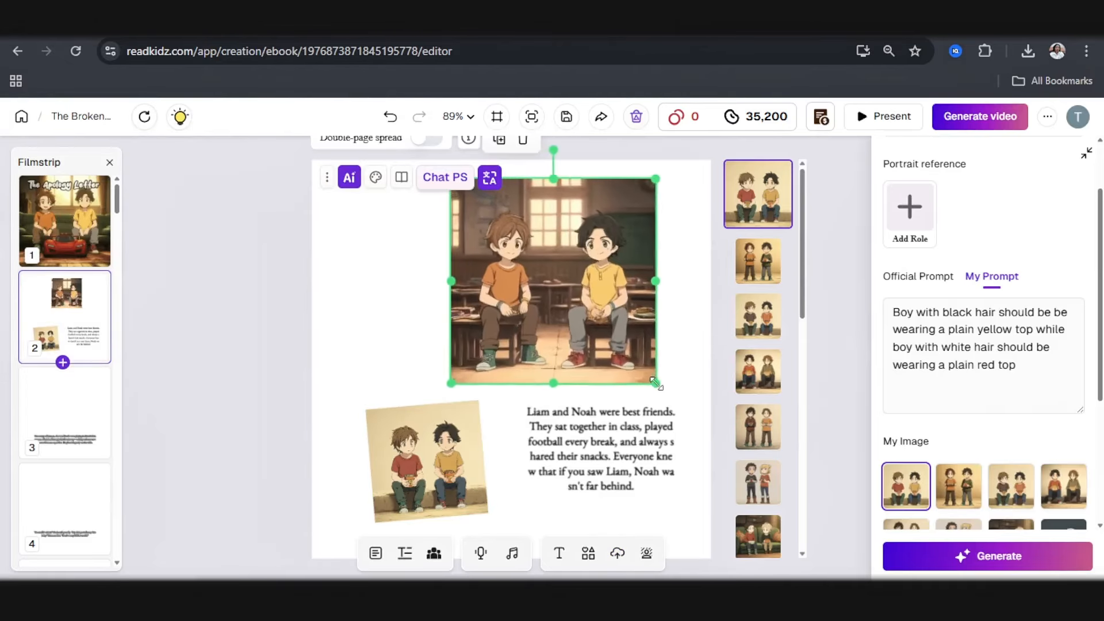
pyautogui.moveTo(521, 516); pyautogui.dragTo(526, 520)
pyautogui.moveTo(486, 467); pyautogui.dragTo(490, 454)
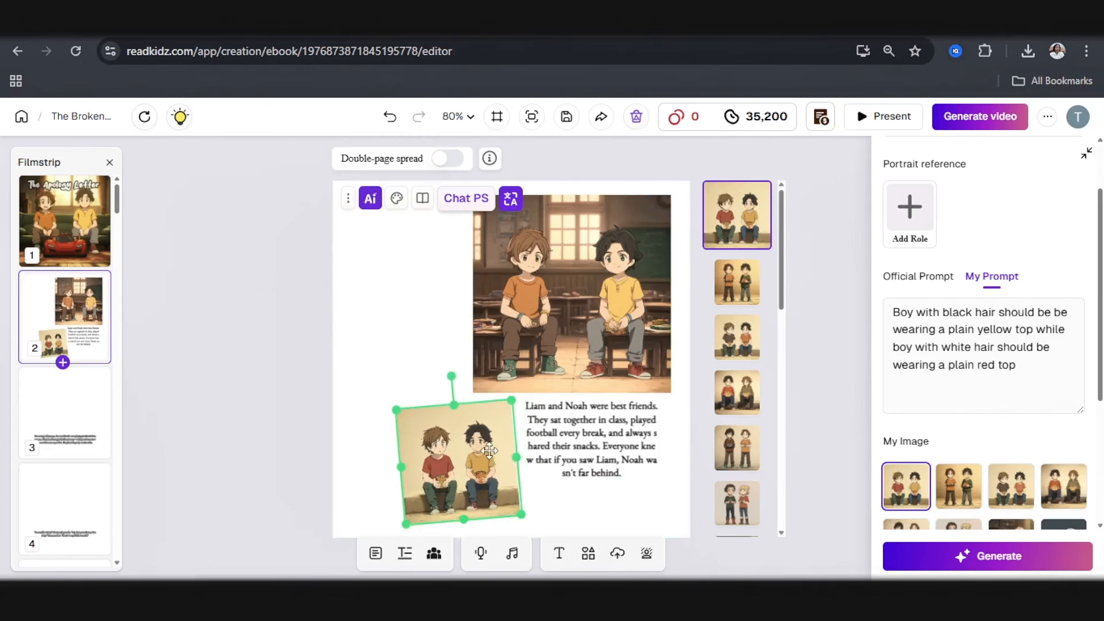
pyautogui.click(617, 553)
pyautogui.click(952, 153)
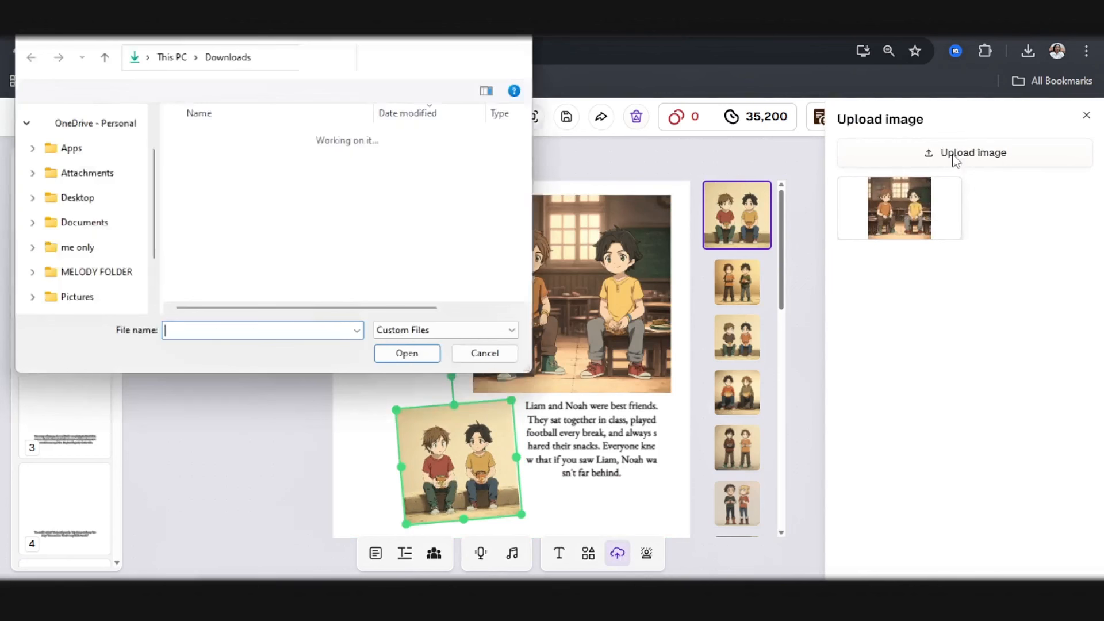
pyautogui.click(249, 185)
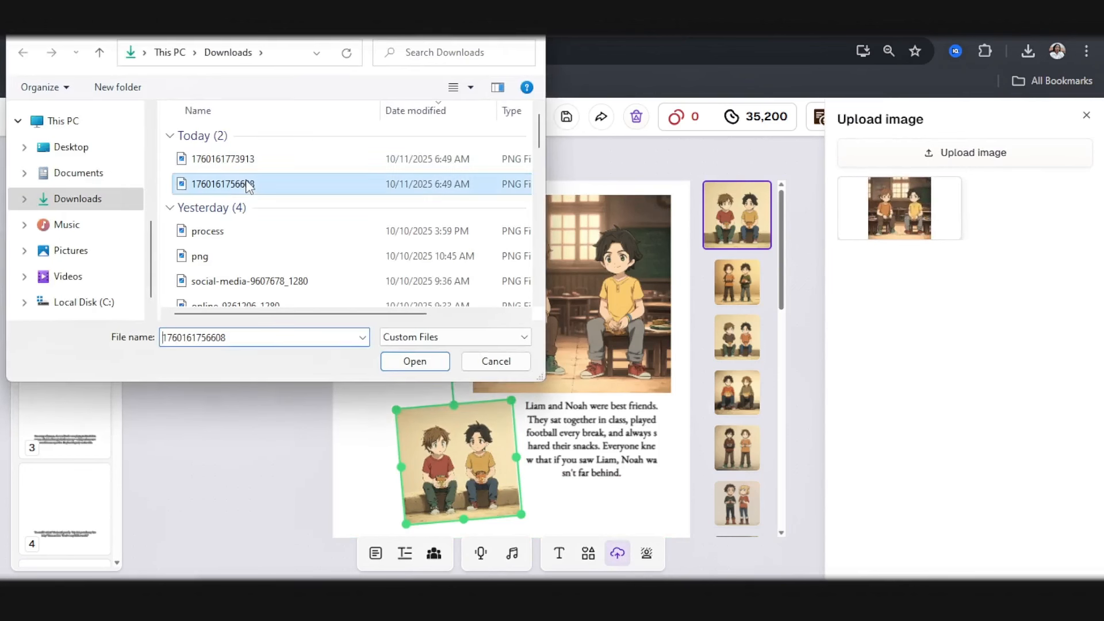
pyautogui.doubleClick(249, 185)
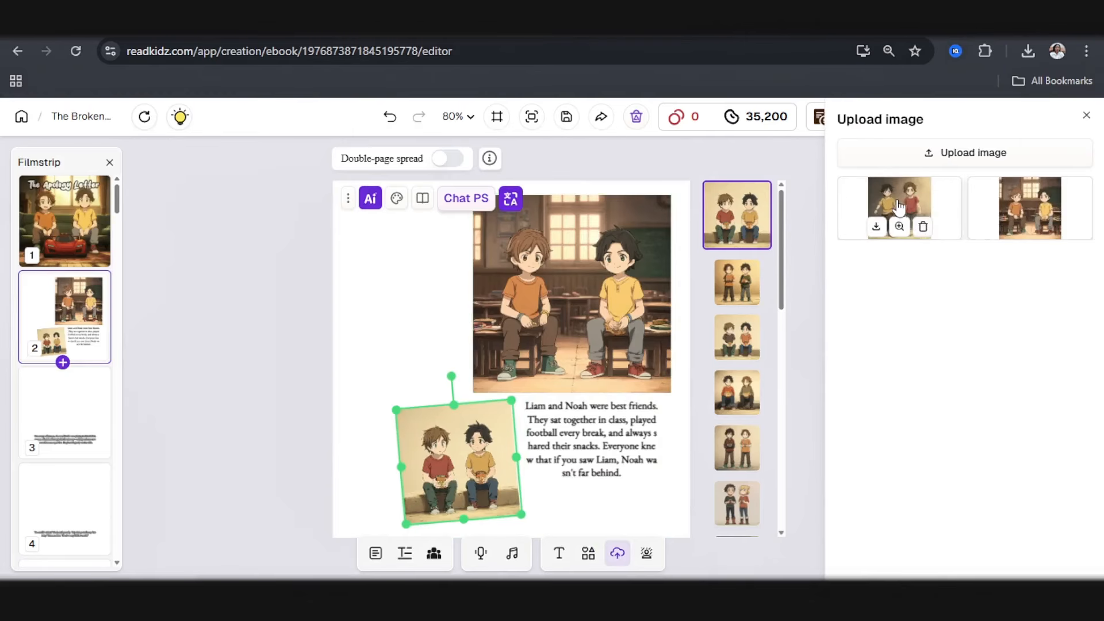
# Resize and align the football and classroom images side by side, and tilt the snack illustration clockwise beneath the football image
pyautogui.moveTo(671, 392); pyautogui.dragTo(655, 378)
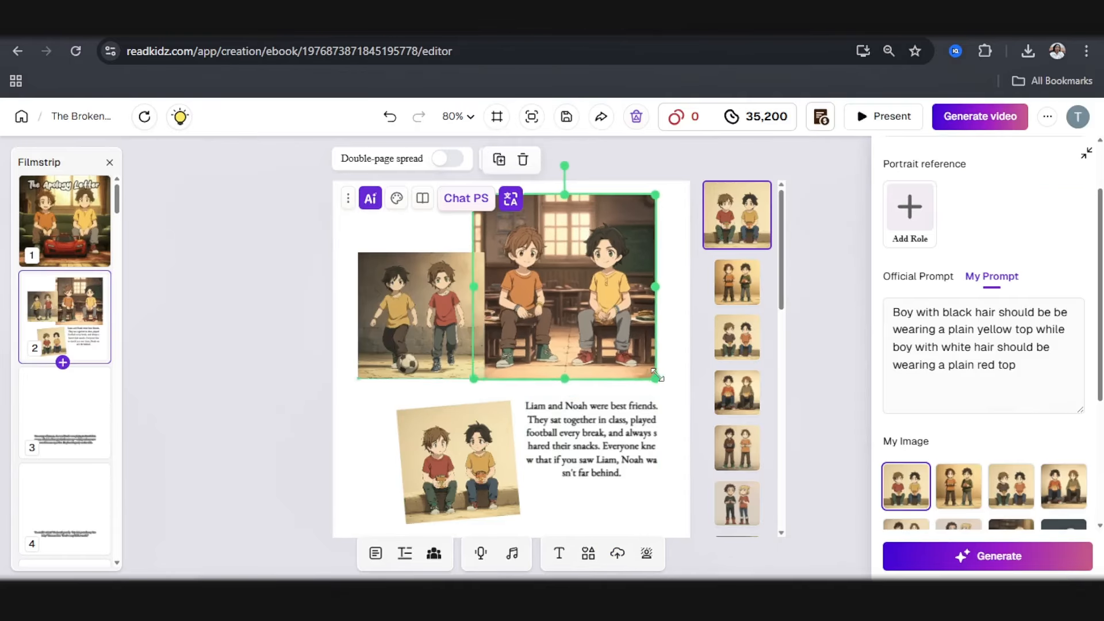
pyautogui.moveTo(589, 332); pyautogui.dragTo(609, 332)
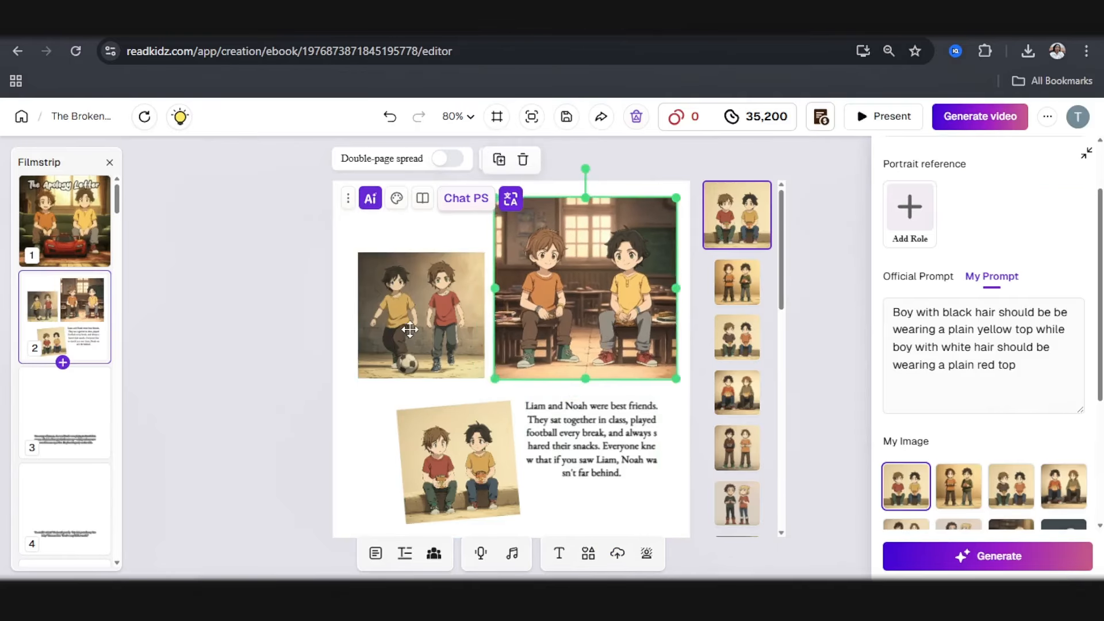
pyautogui.moveTo(406, 343); pyautogui.dragTo(402, 316)
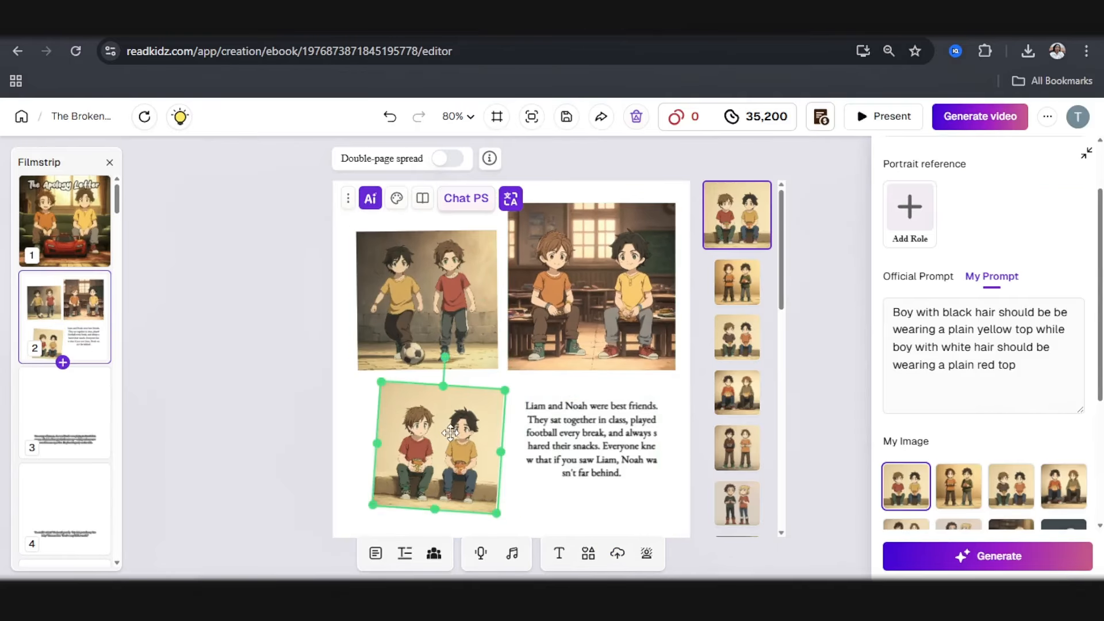
pyautogui.moveTo(450, 434); pyautogui.dragTo(449, 432)
pyautogui.click(286, 326)
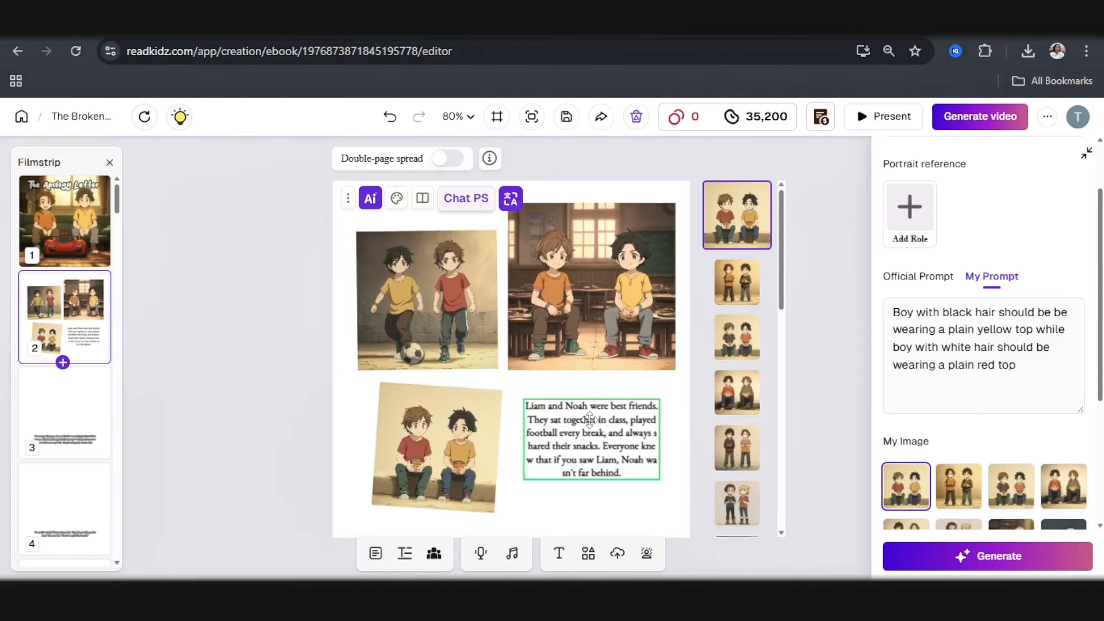
# Start a new paragraph at "Everyone knew that if you saw Liam" in the story text and widen the text box
pyautogui.click(607, 446)
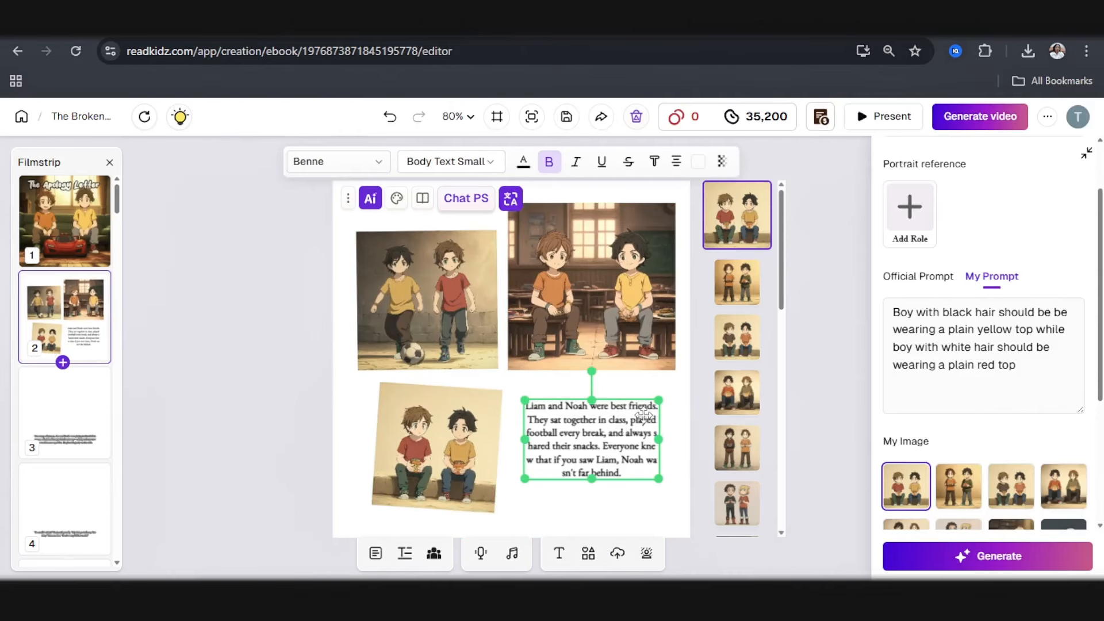
pyautogui.click(606, 447)
pyautogui.press('Return')
pyautogui.press('Return')
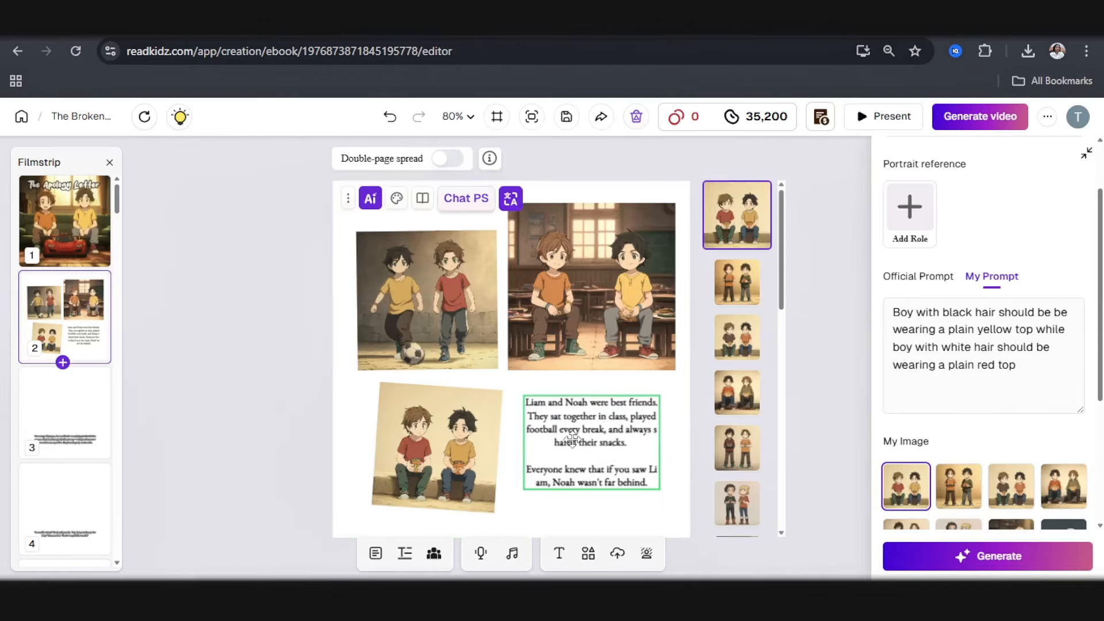
pyautogui.click(661, 443)
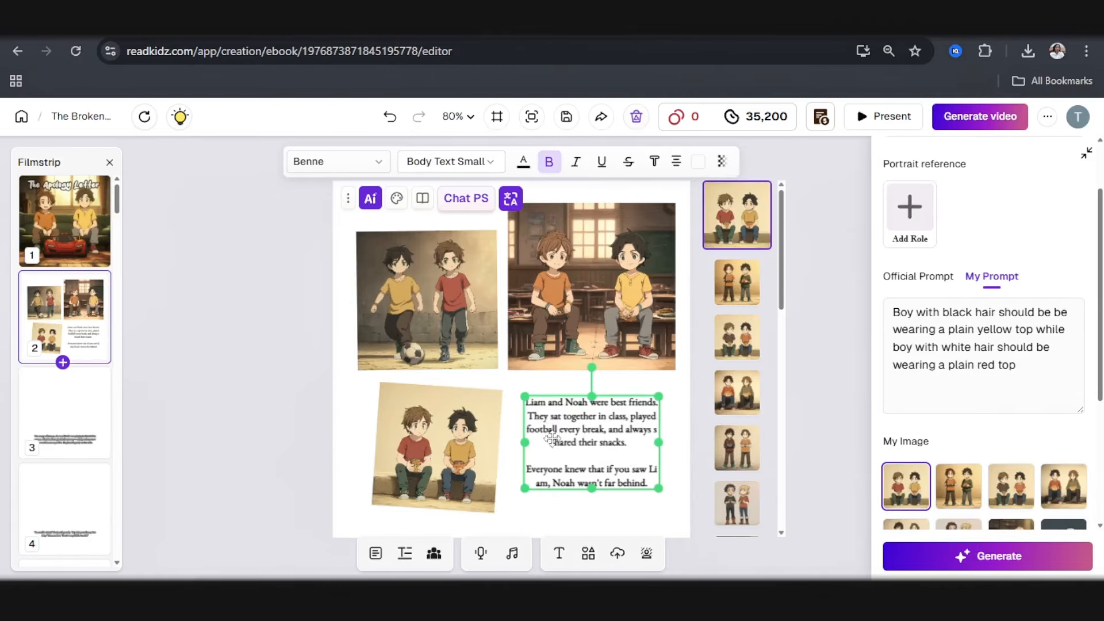
pyautogui.click(669, 444)
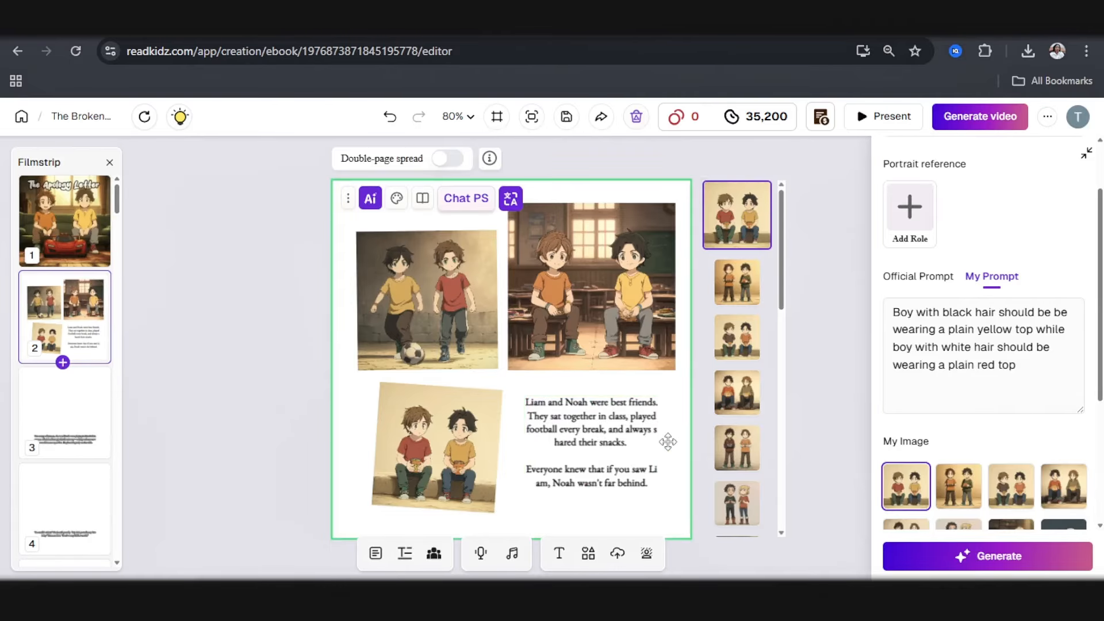
pyautogui.click(649, 443)
pyautogui.moveTo(660, 444); pyautogui.dragTo(674, 449)
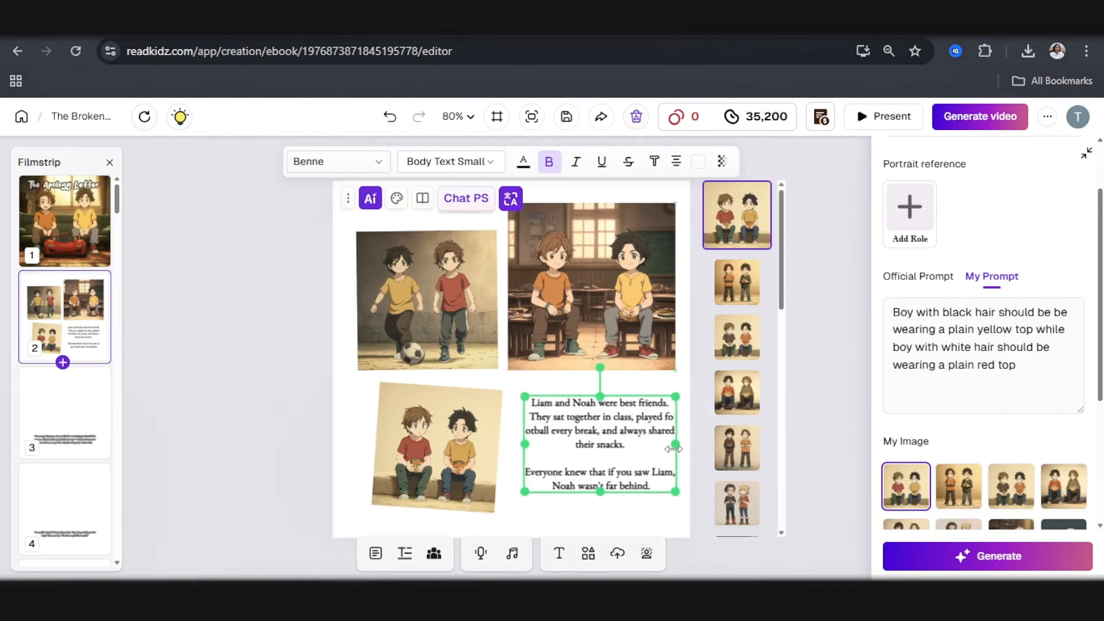
# Change the story text's font to Atma and start a new paragraph at "They sat together in class"
pyautogui.click(440, 164)
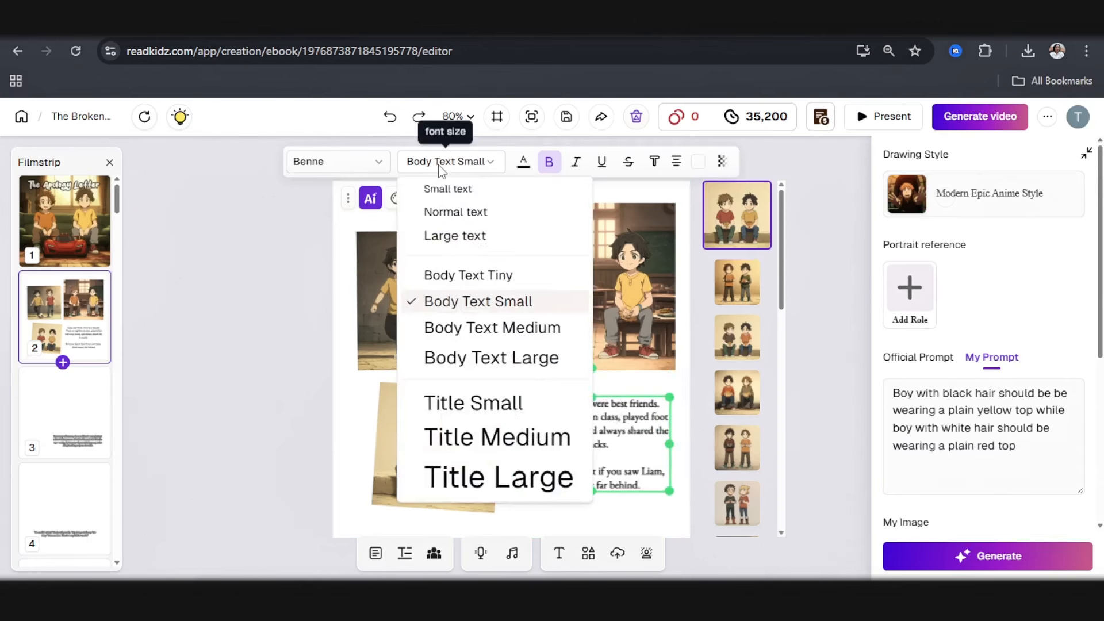
pyautogui.click(366, 171)
pyautogui.click(371, 171)
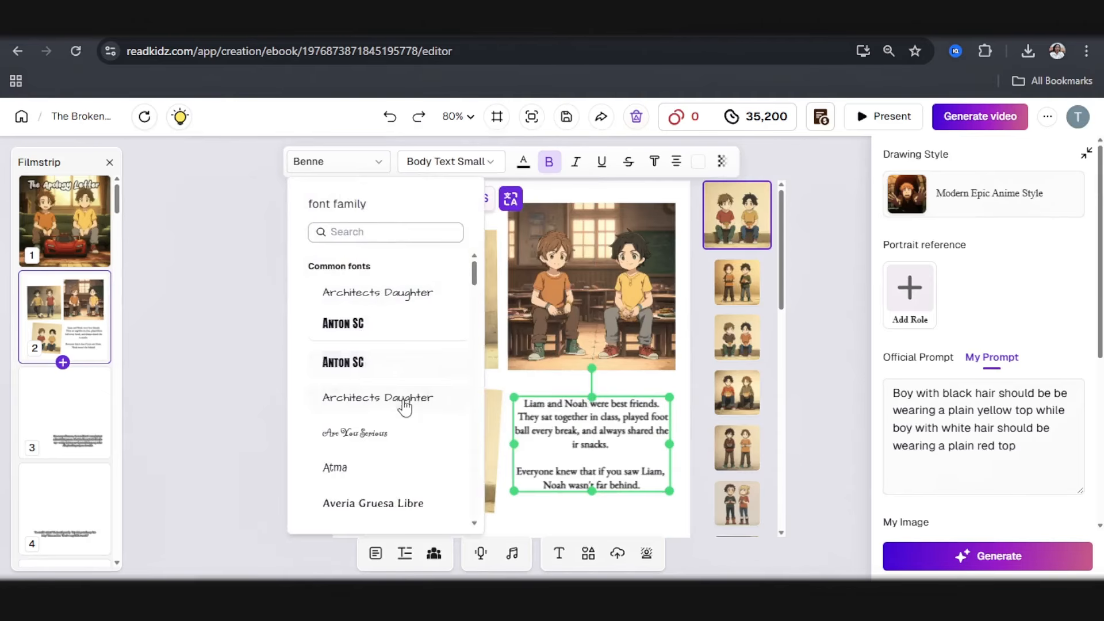
pyautogui.click(339, 469)
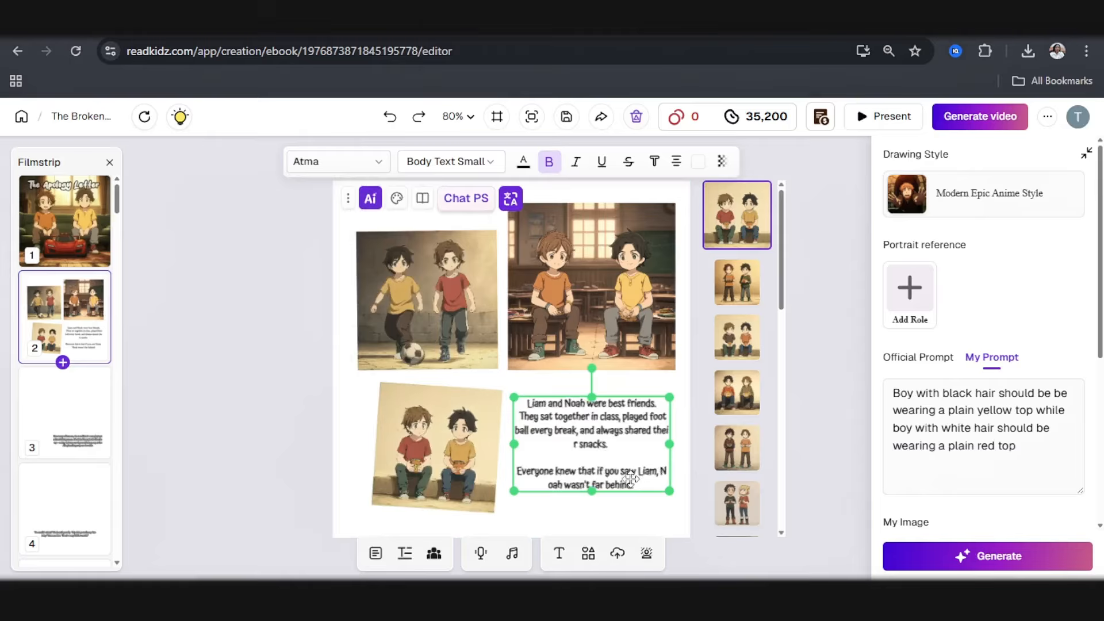
pyautogui.click(255, 415)
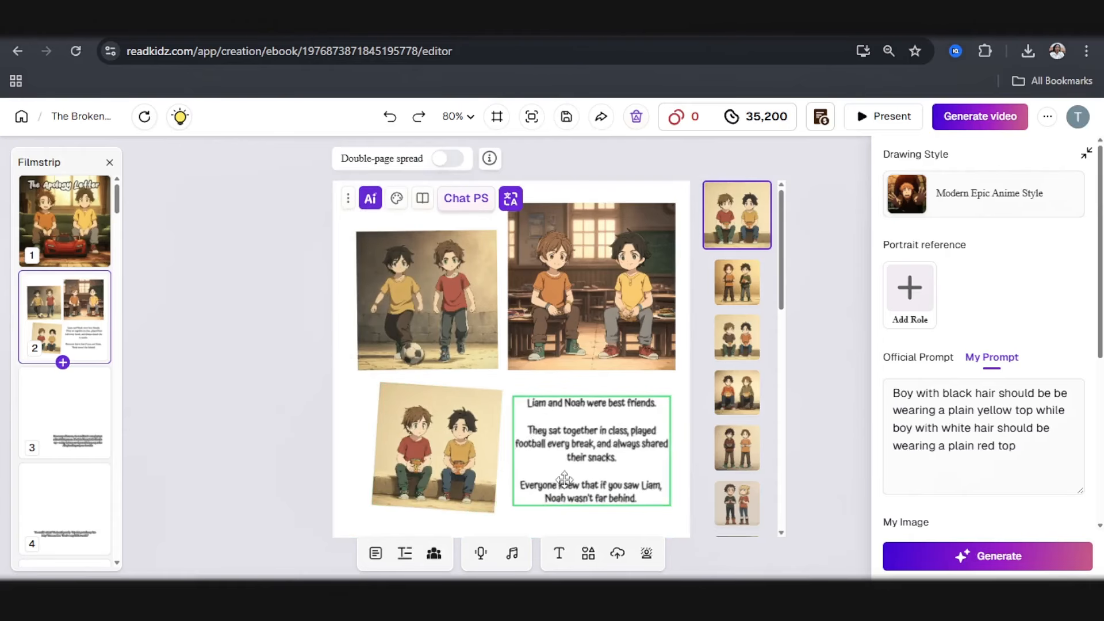
# On page 3, style the story text in bold black Atma and reduce its outline to none
pyautogui.click(42, 409)
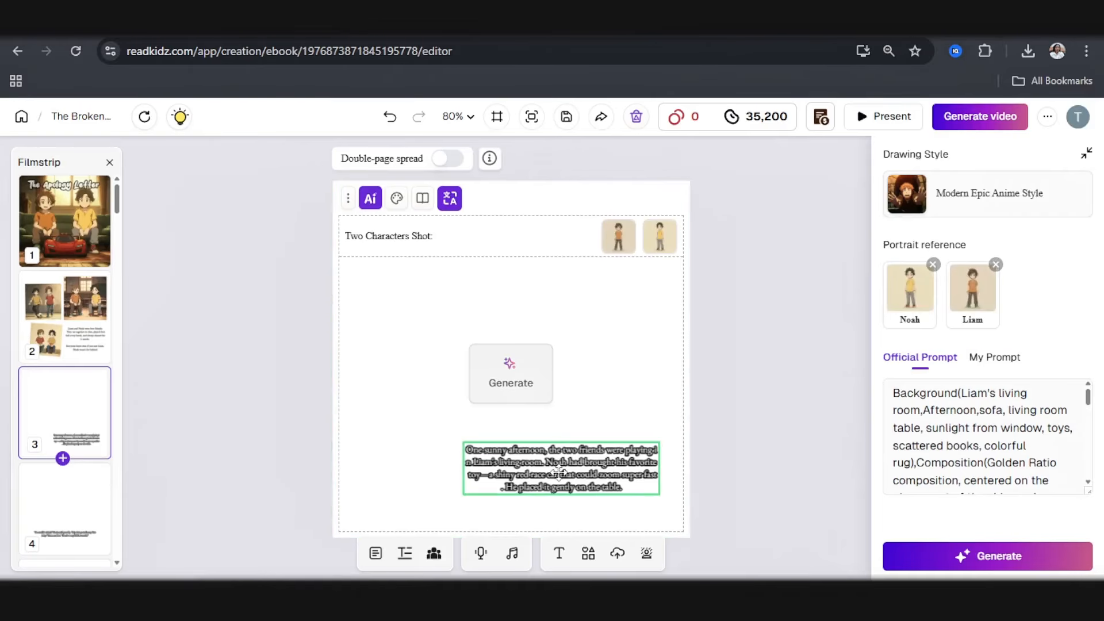
pyautogui.click(559, 472)
pyautogui.click(526, 161)
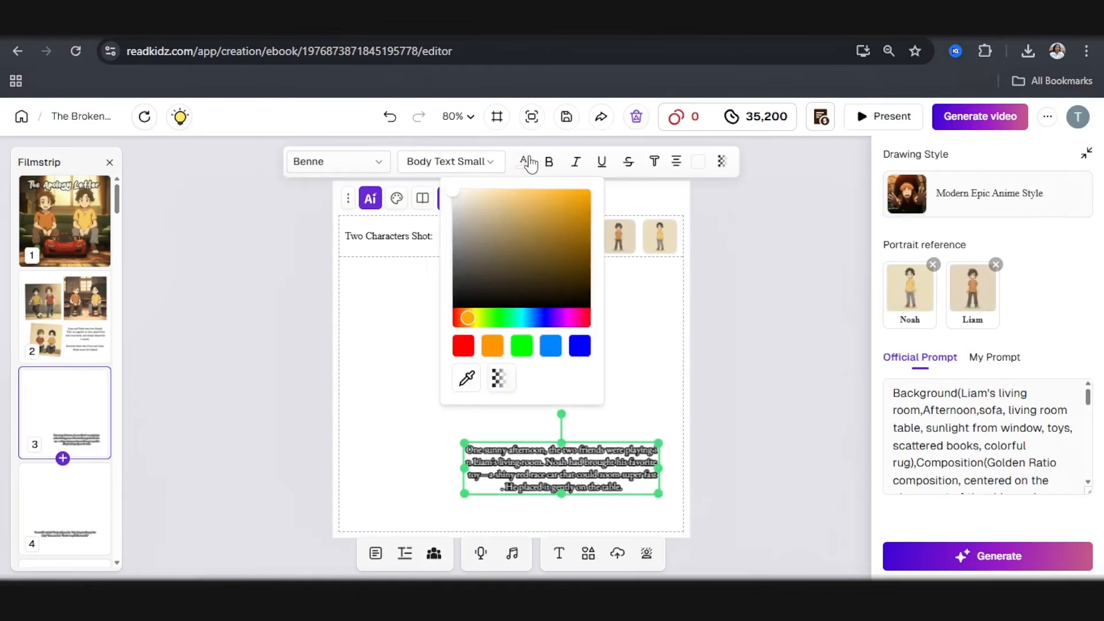
pyautogui.click(465, 302)
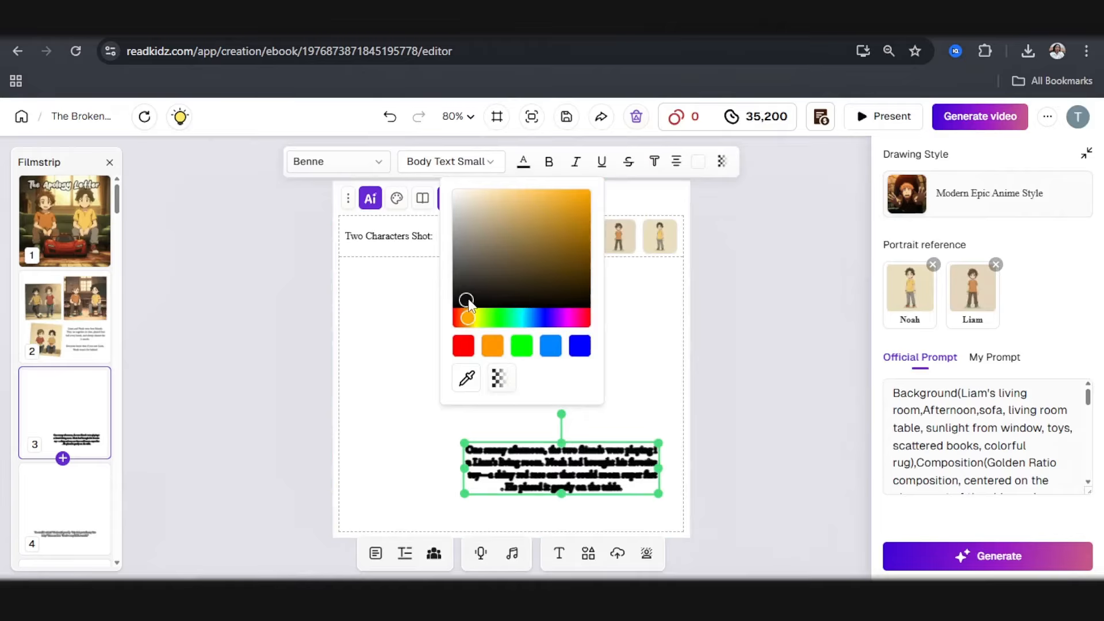
pyautogui.moveTo(469, 300); pyautogui.dragTo(452, 309)
pyautogui.click(655, 163)
pyautogui.moveTo(612, 411); pyautogui.dragTo(575, 407)
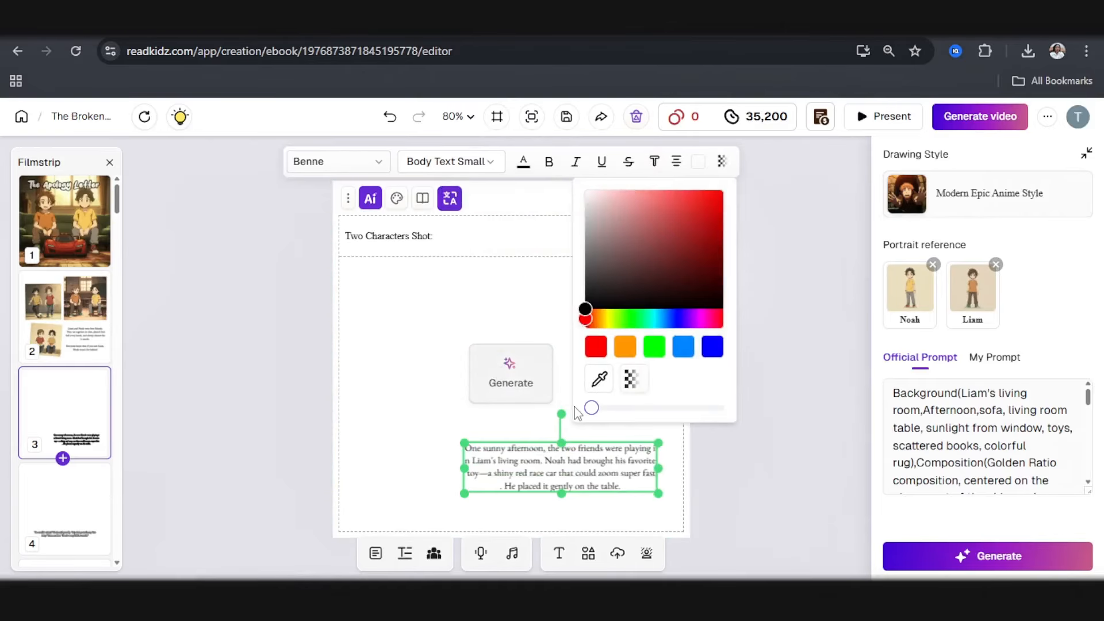
pyautogui.click(550, 162)
pyautogui.click(338, 164)
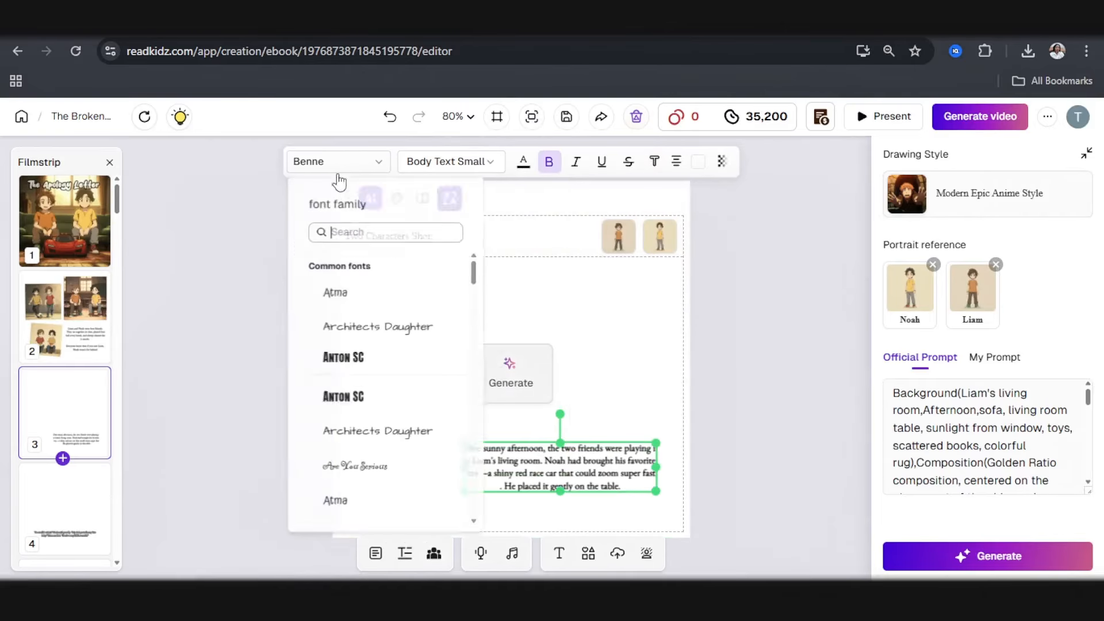
pyautogui.click(339, 502)
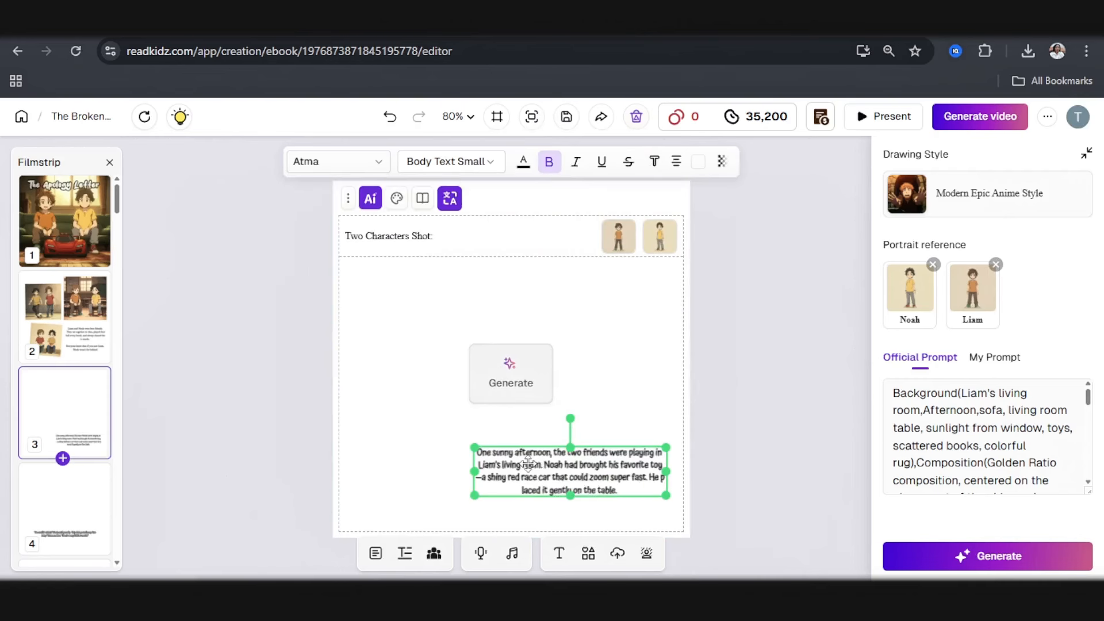
# Generate the page 3 illustration and adjust its details with the prompt "The hair of the boy on red top should be brown"
pyautogui.click(976, 563)
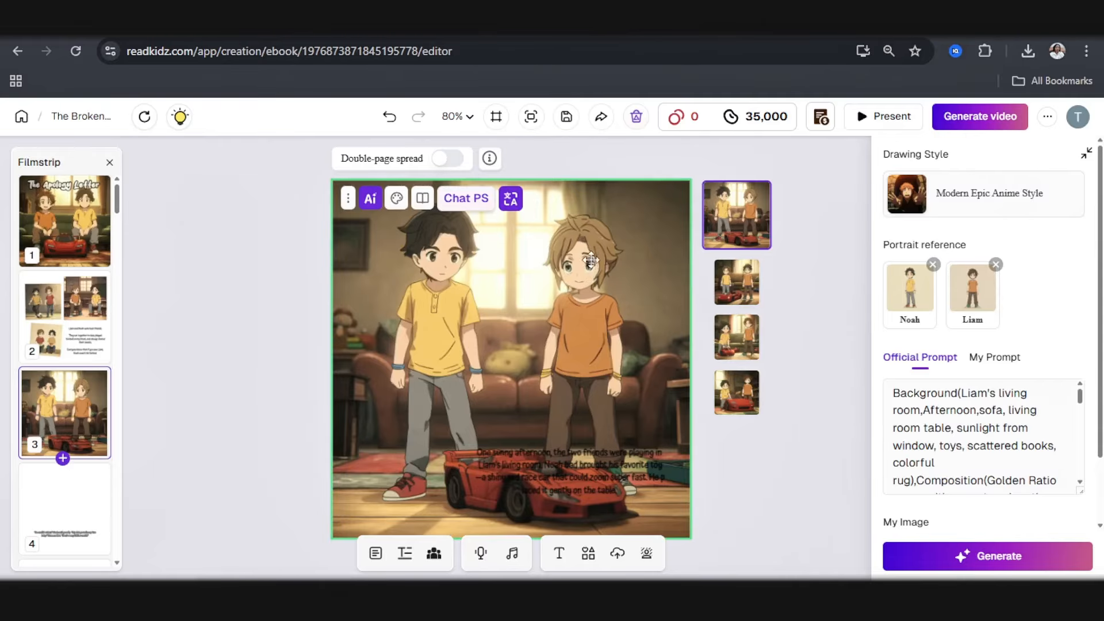
pyautogui.click(52, 205)
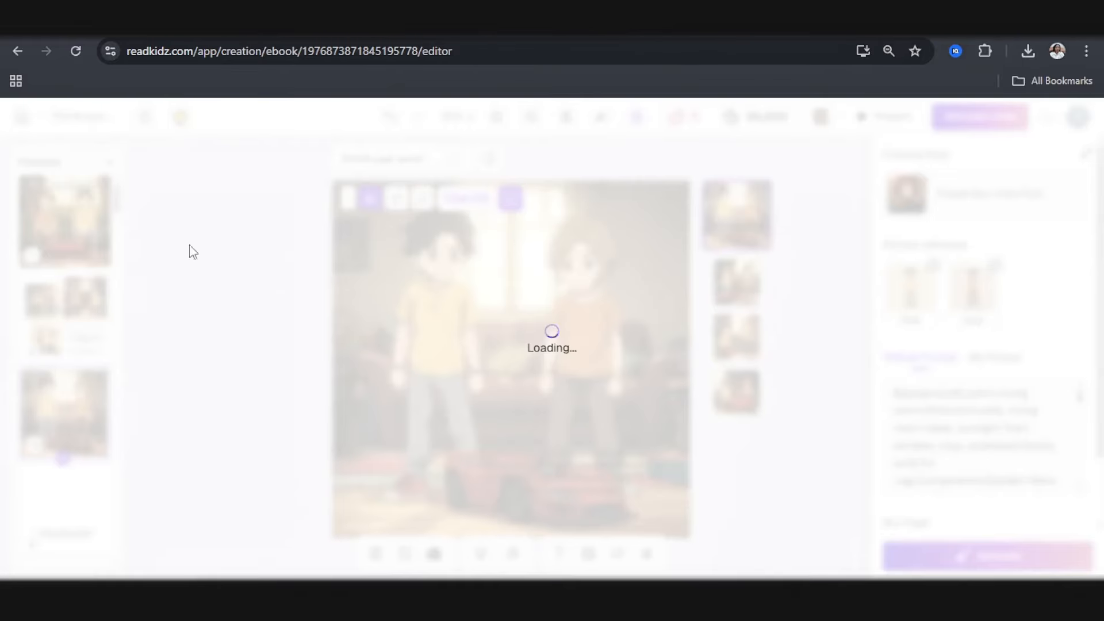
pyautogui.click(42, 406)
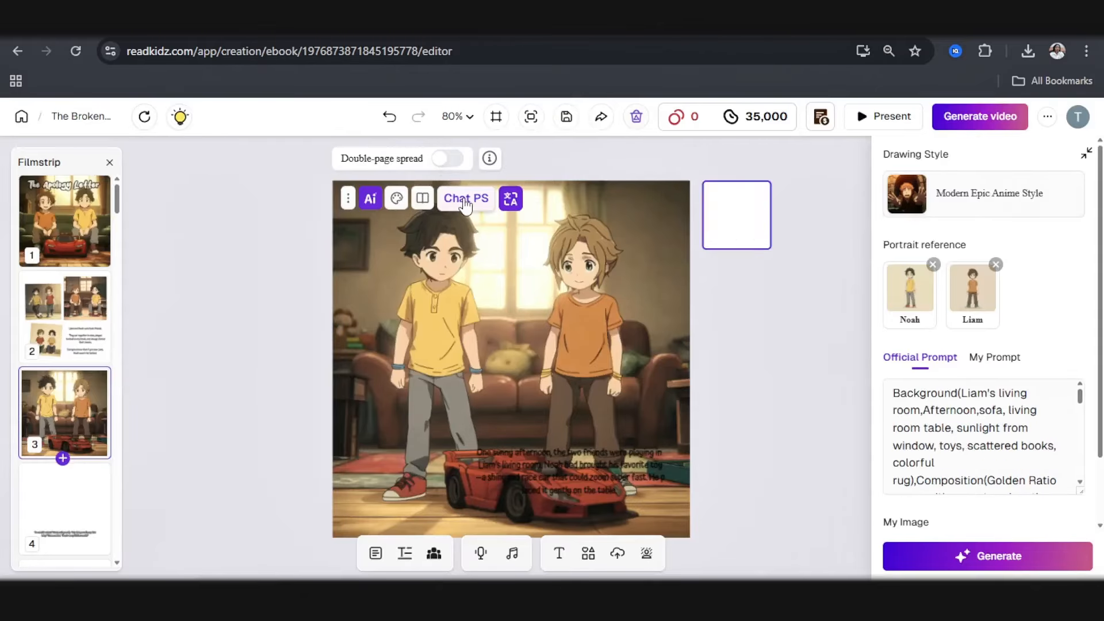
pyautogui.click(466, 199)
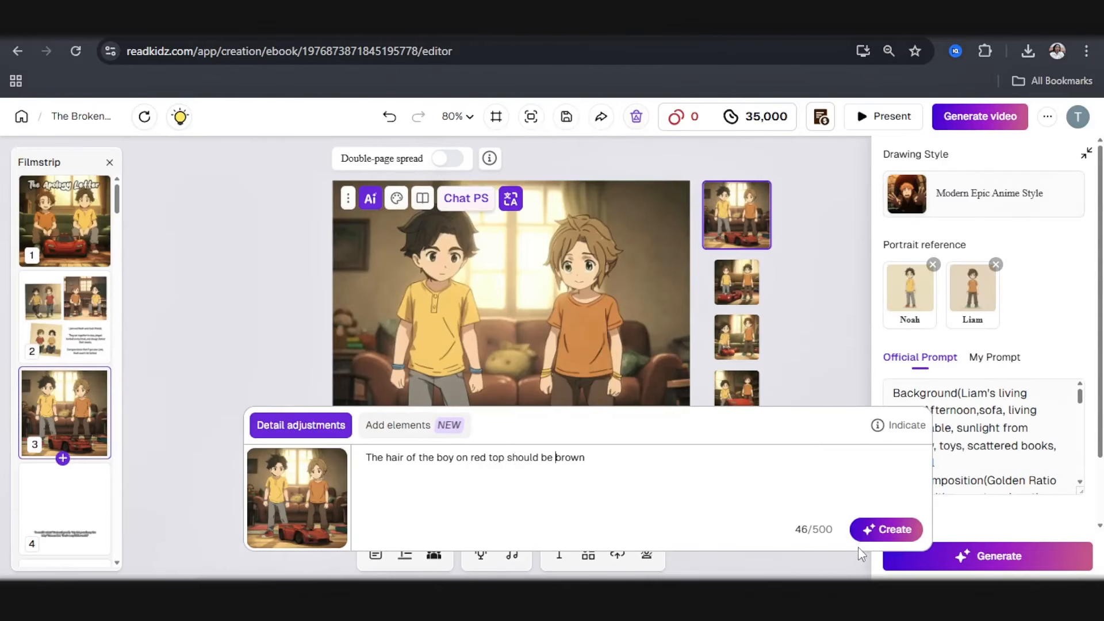
pyautogui.click(888, 529)
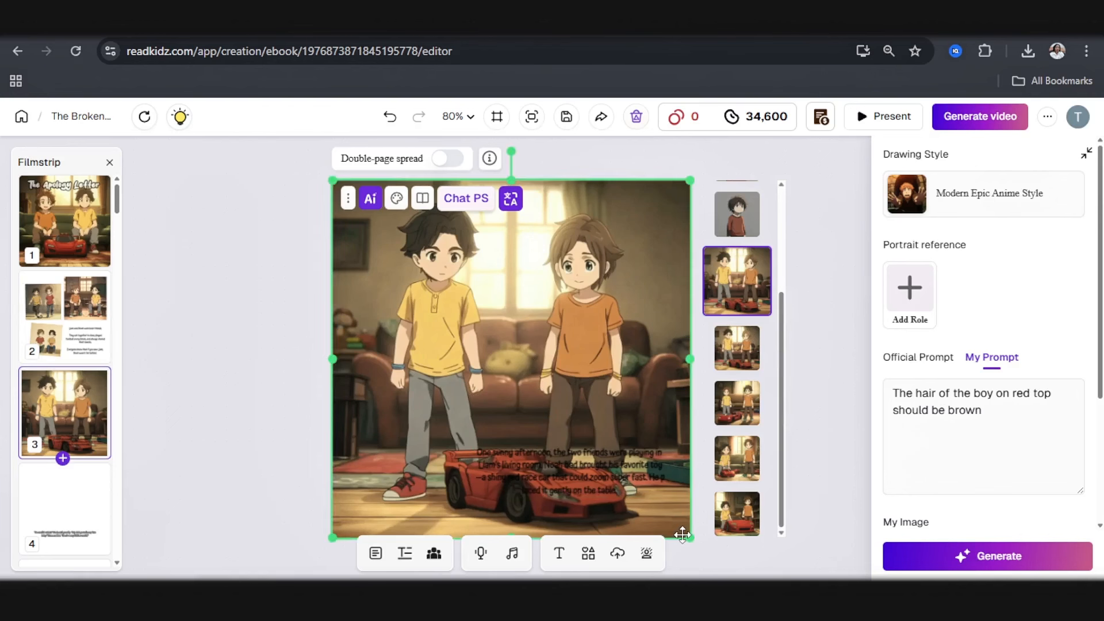
# Shrink the page 3 illustration and position it above the story text
pyautogui.moveTo(682, 534); pyautogui.dragTo(673, 525)
pyautogui.moveTo(672, 525); pyautogui.dragTo(658, 511)
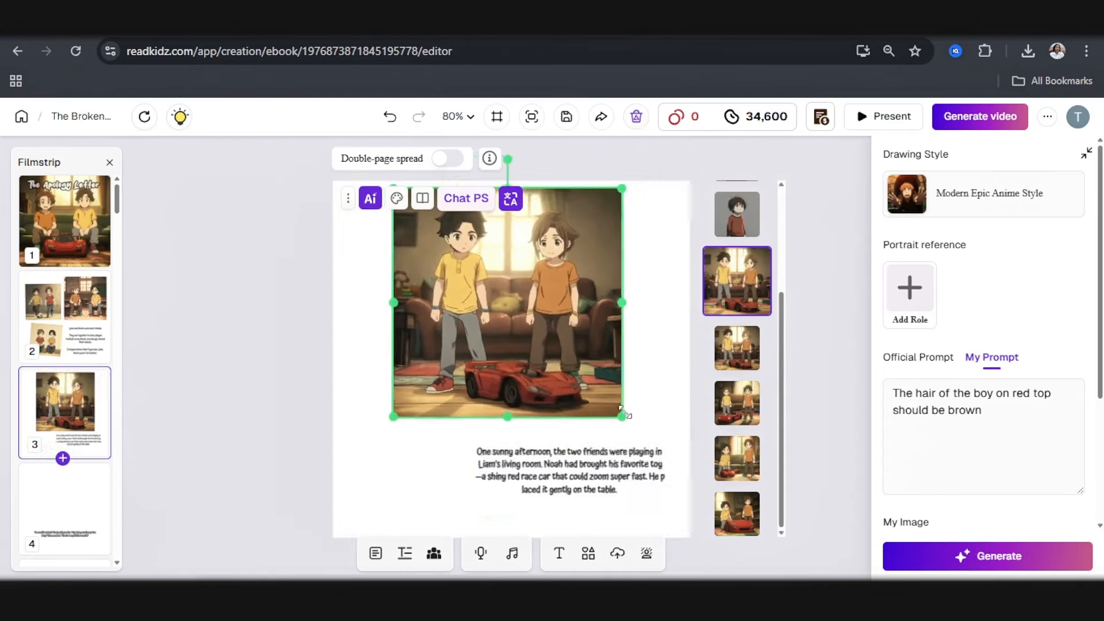
pyautogui.moveTo(621, 416); pyautogui.dragTo(615, 408)
pyautogui.moveTo(562, 374); pyautogui.dragTo(567, 378)
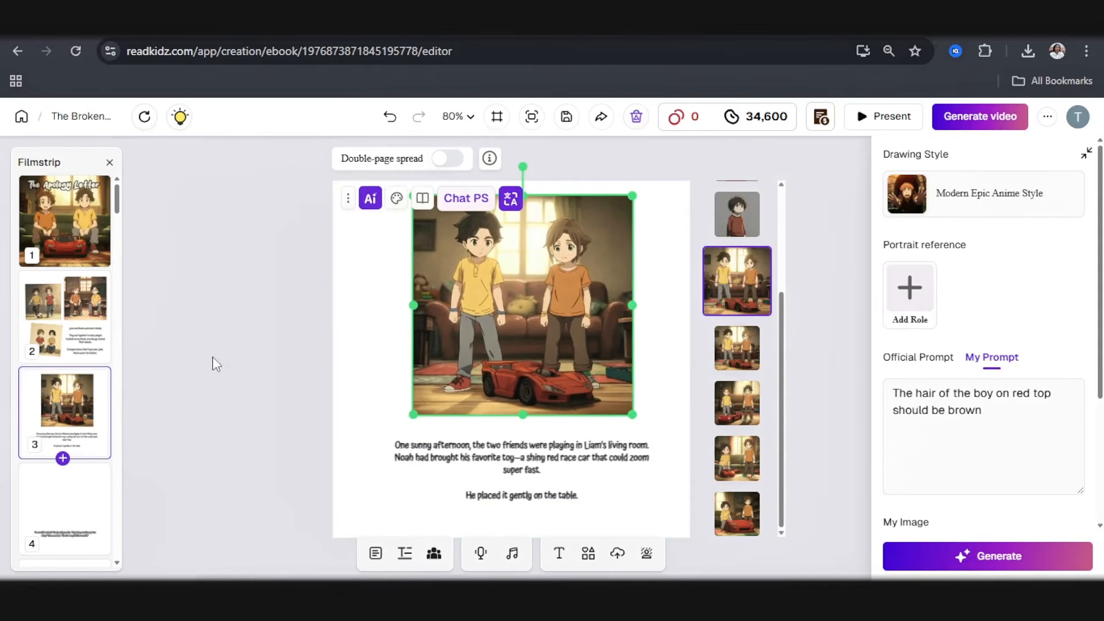
# On page 4, style the dialogue text in bold black Atma and reduce its outline to none
pyautogui.click(71, 503)
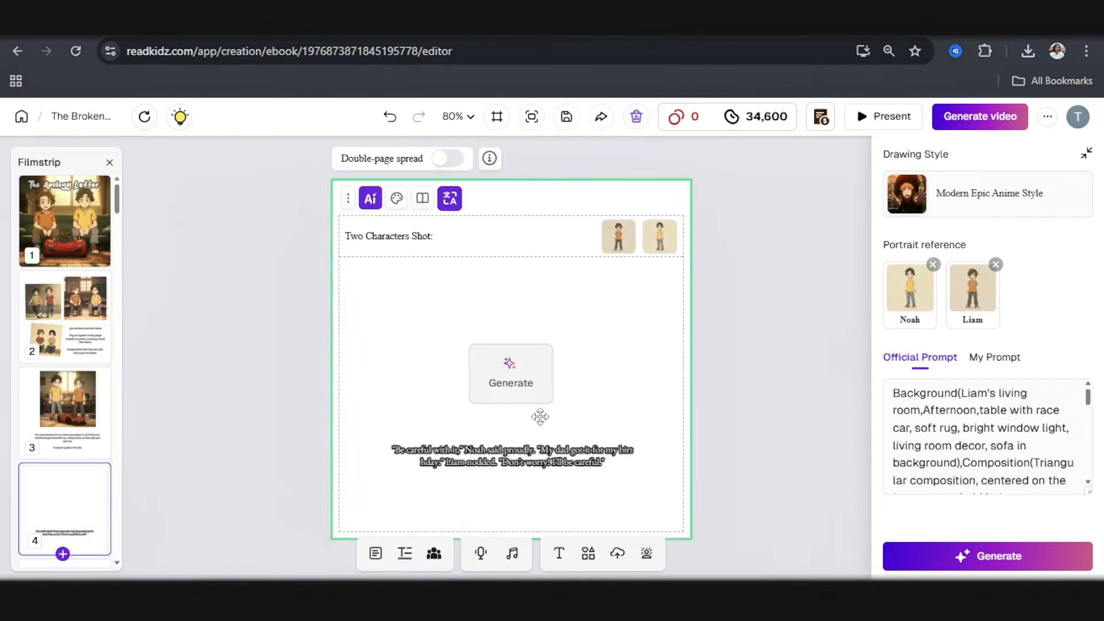
pyautogui.click(441, 446)
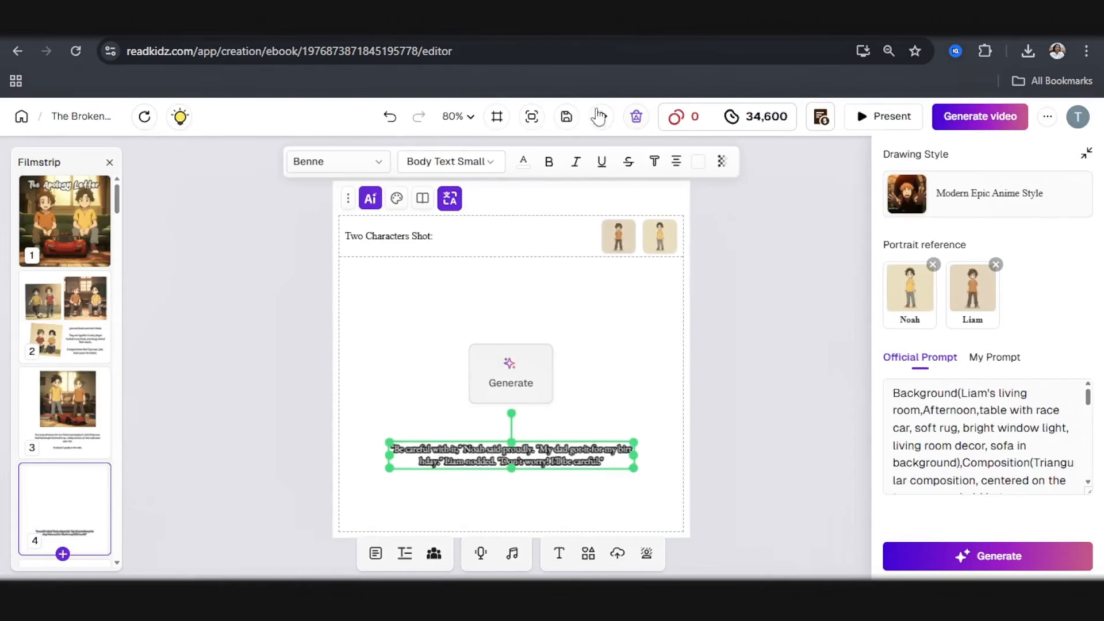
pyautogui.click(528, 169)
pyautogui.click(460, 299)
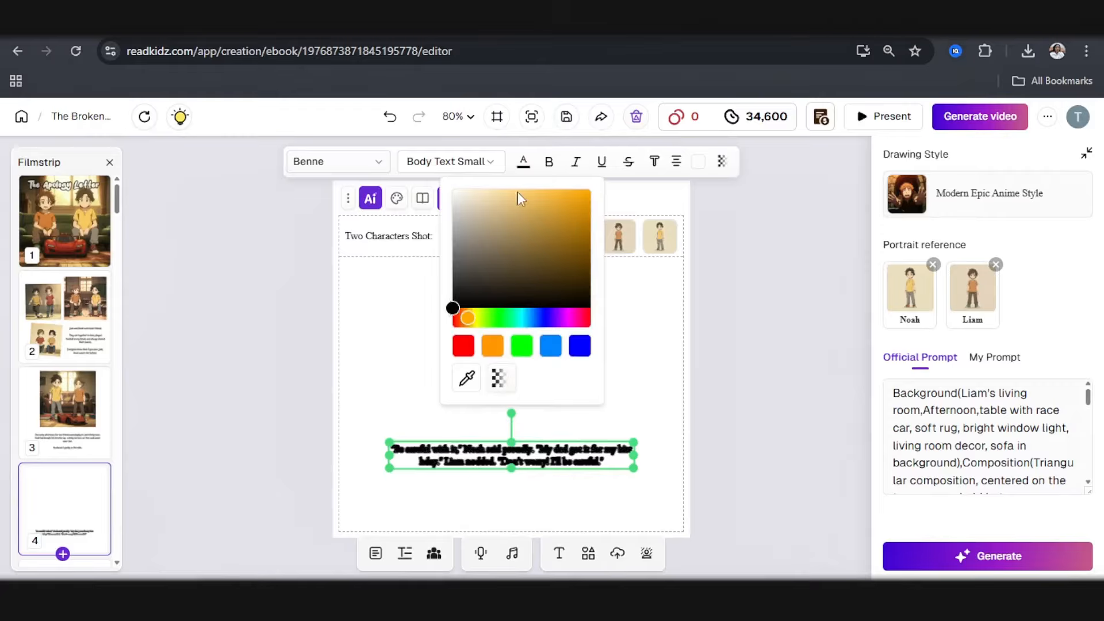
pyautogui.click(549, 166)
pyautogui.click(652, 163)
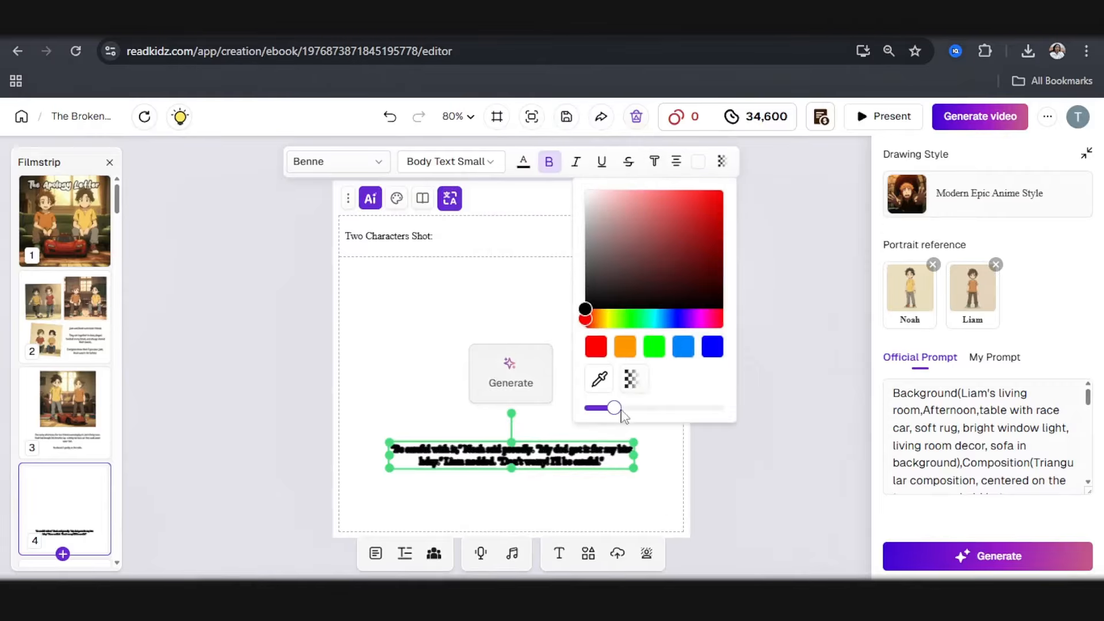
pyautogui.moveTo(624, 411); pyautogui.dragTo(567, 409)
pyautogui.click(377, 164)
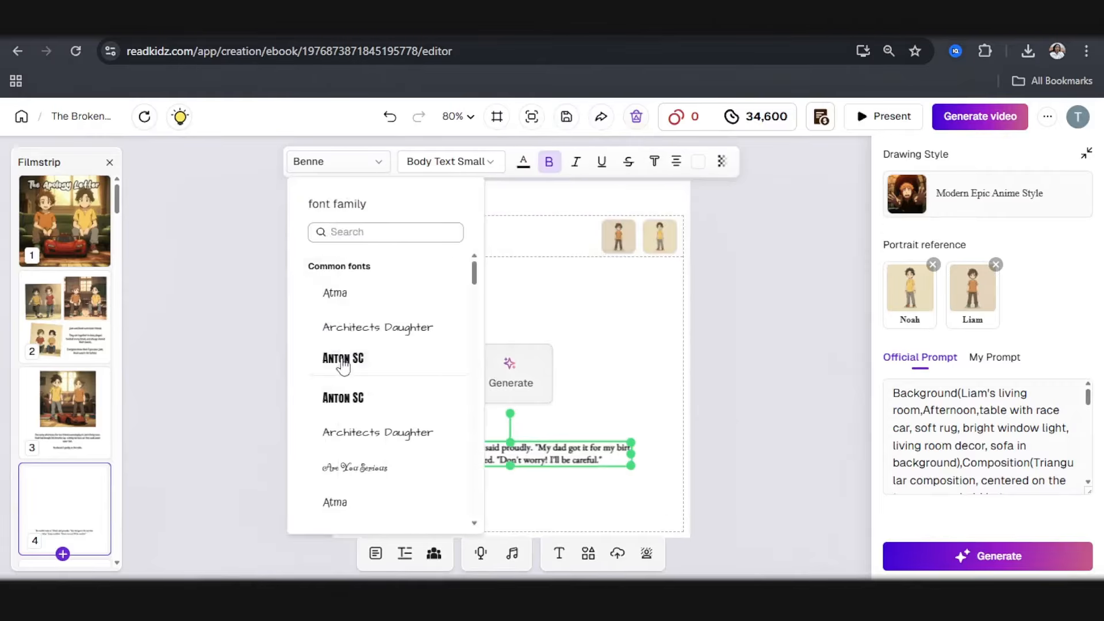
pyautogui.click(376, 514)
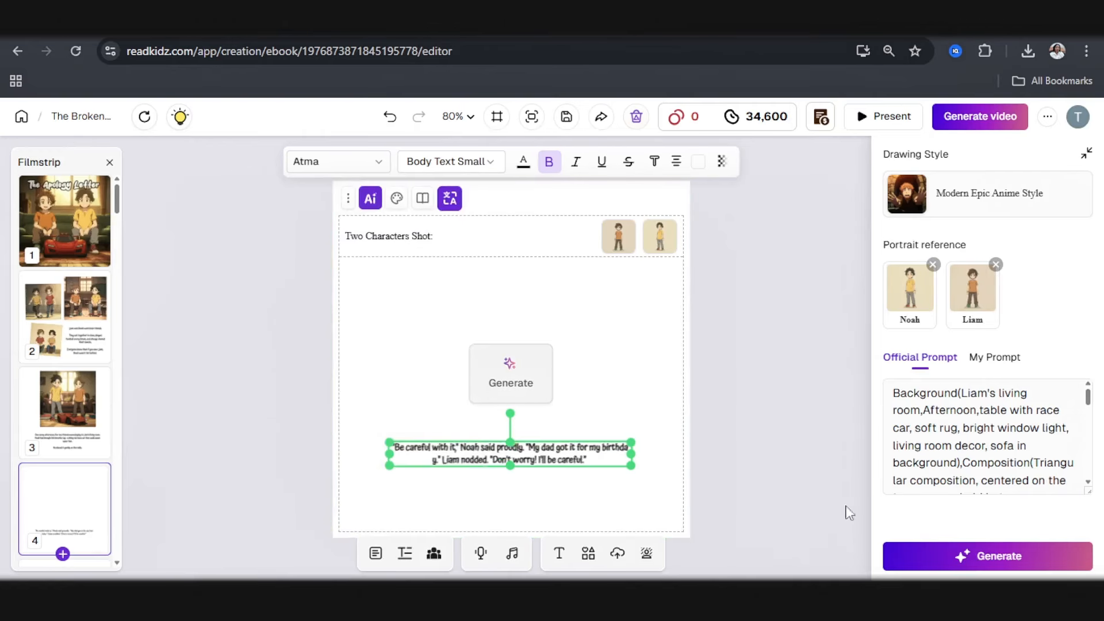
# Generate page 4's illustration with "Shining red race car" in the background prompt and apply the green-sofa variant to the canvas
pyautogui.click(990, 555)
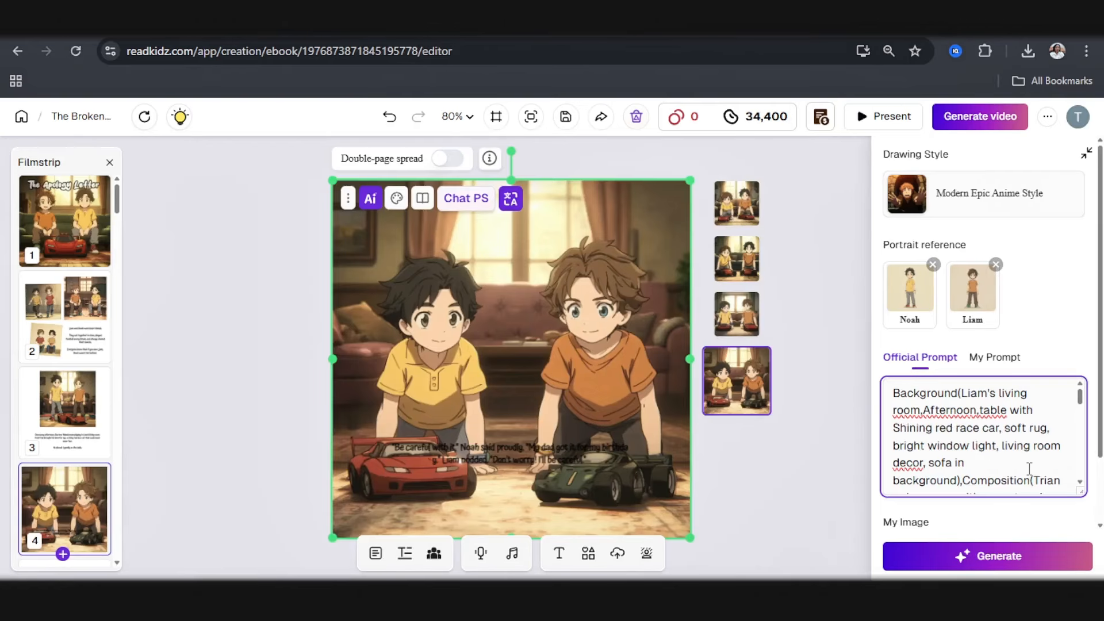
pyautogui.click(983, 559)
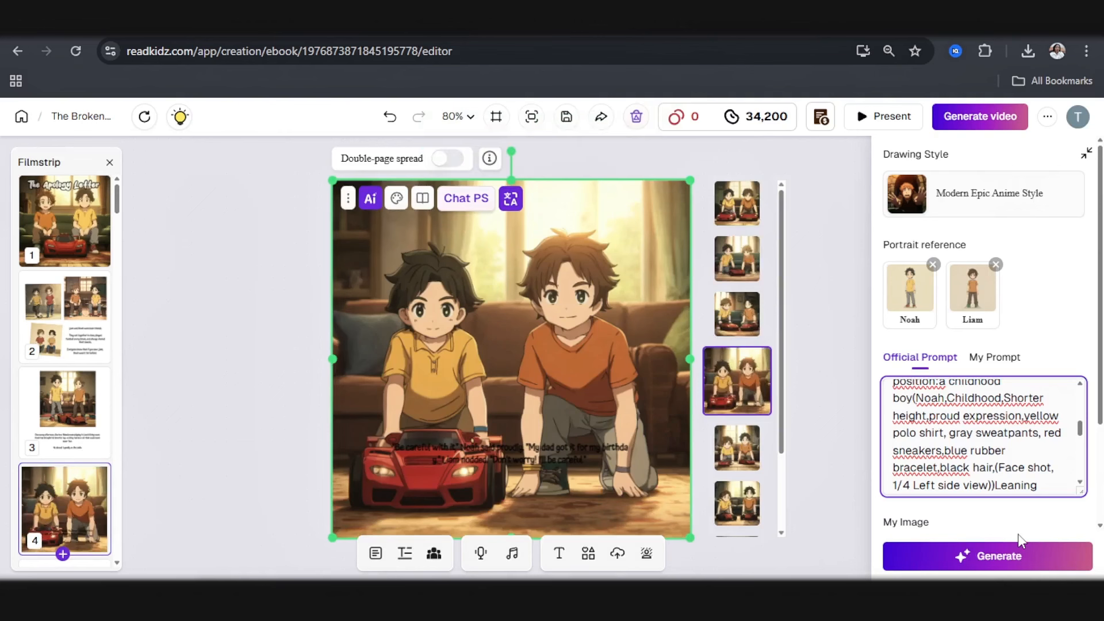
pyautogui.click(733, 310)
pyautogui.click(530, 495)
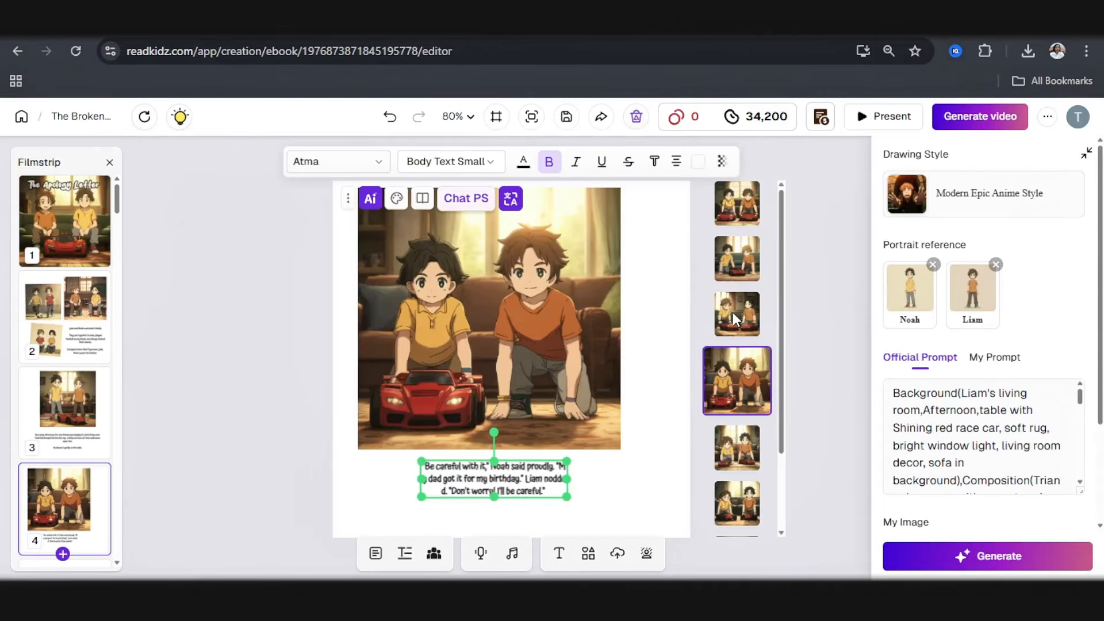
pyautogui.click(723, 256)
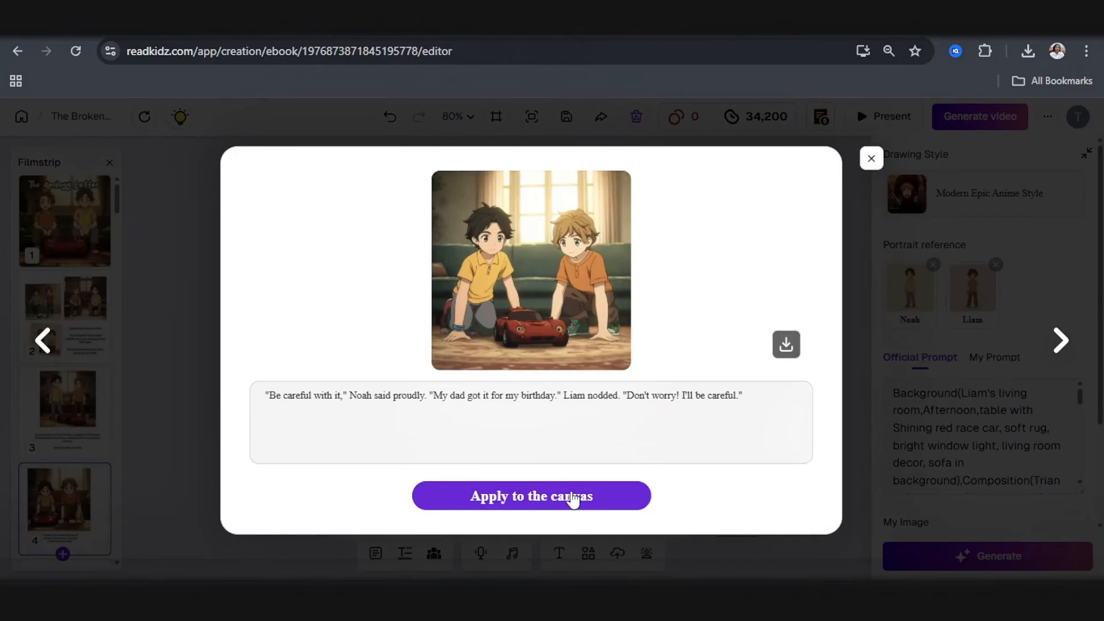
pyautogui.click(573, 496)
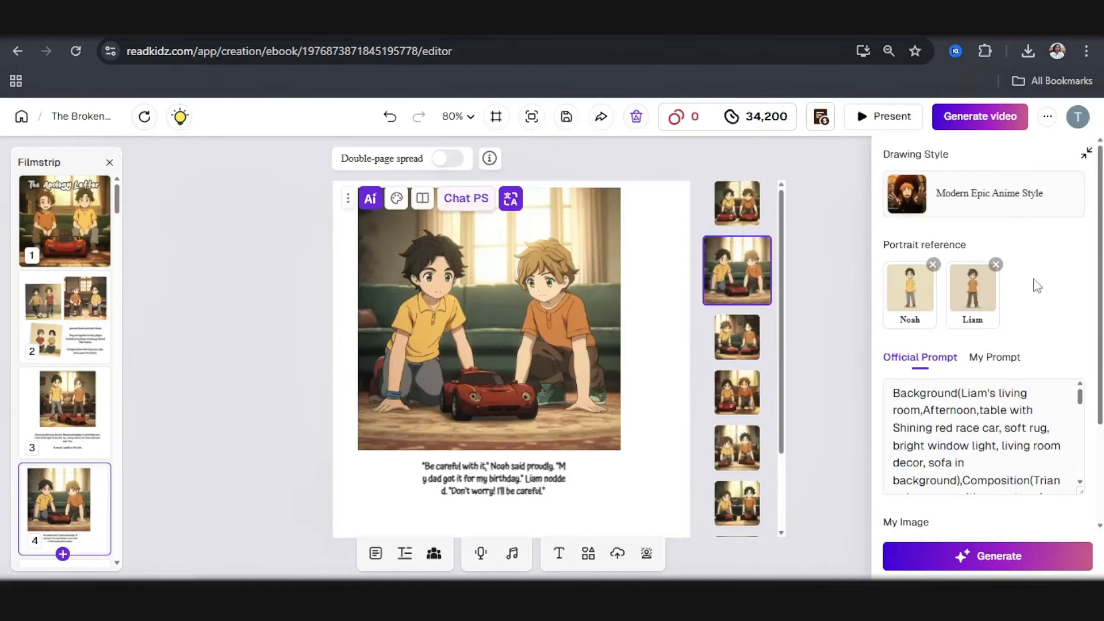
# Adjust the page 4 illustration with the prompt "boy on the right should be wearing a plain red round-neck top and have a brown hair"
pyautogui.click(994, 359)
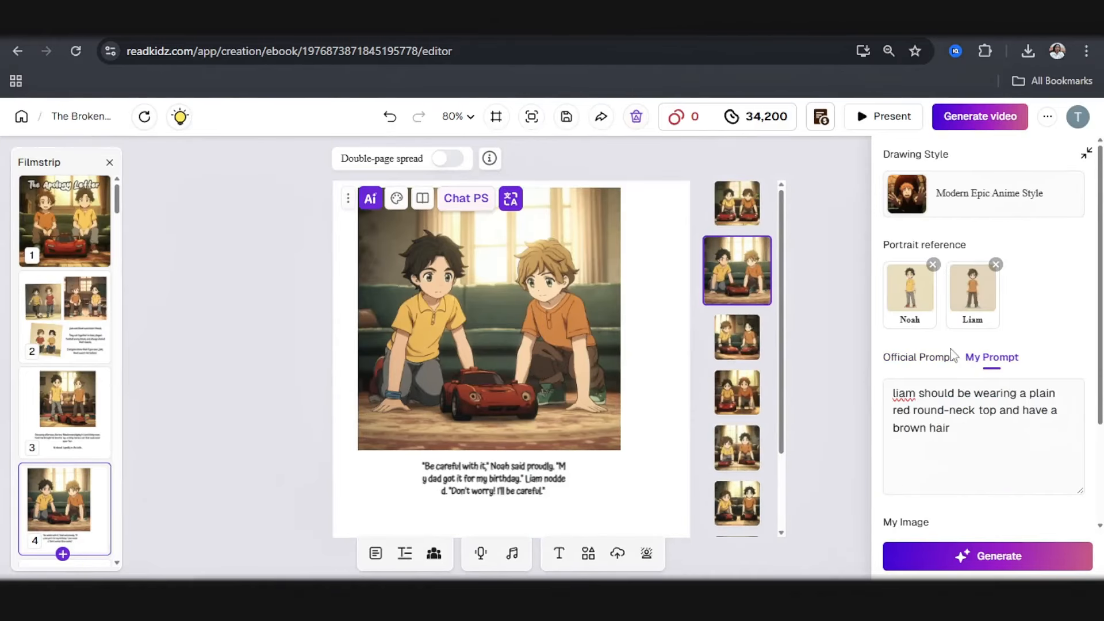
pyautogui.click(937, 360)
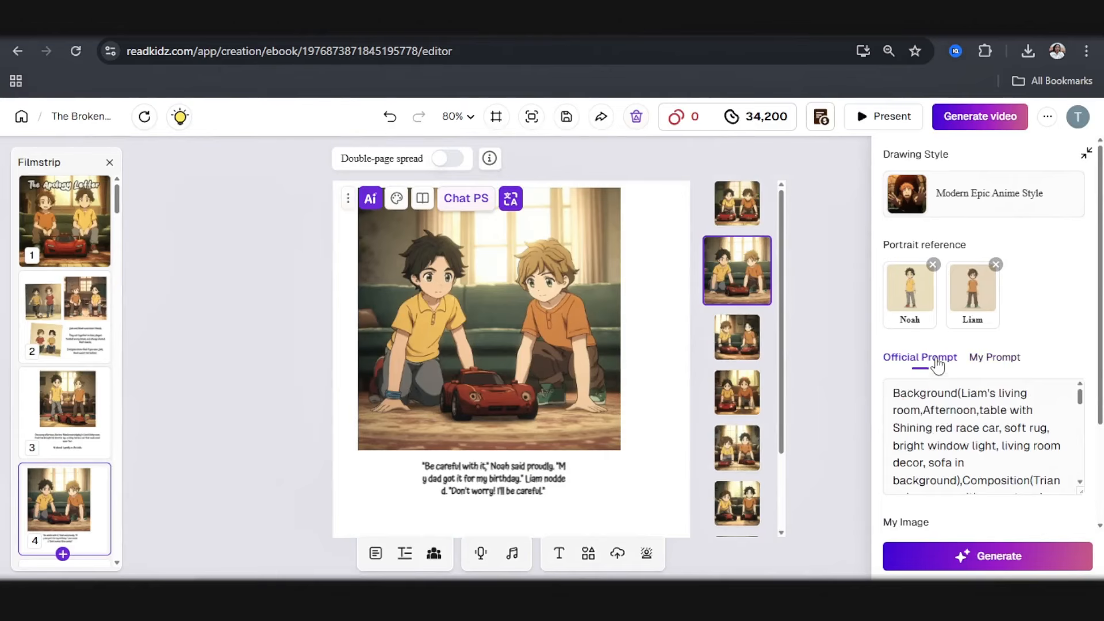
pyautogui.click(466, 198)
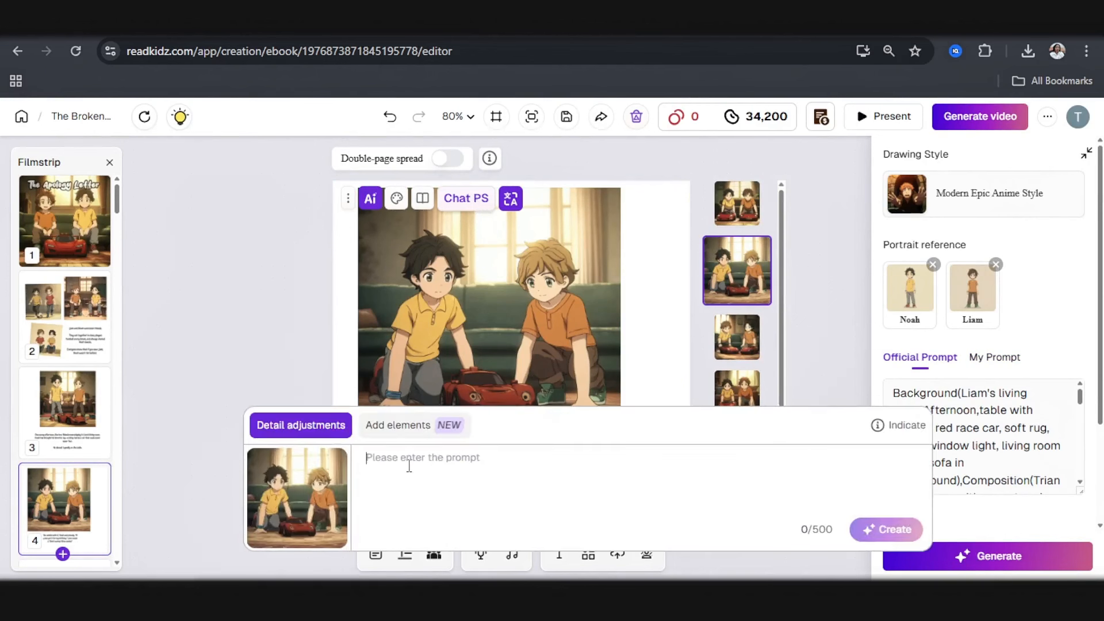
pyautogui.write('boy on the right should be wearing a plain red round-neck top and have a brown hair')
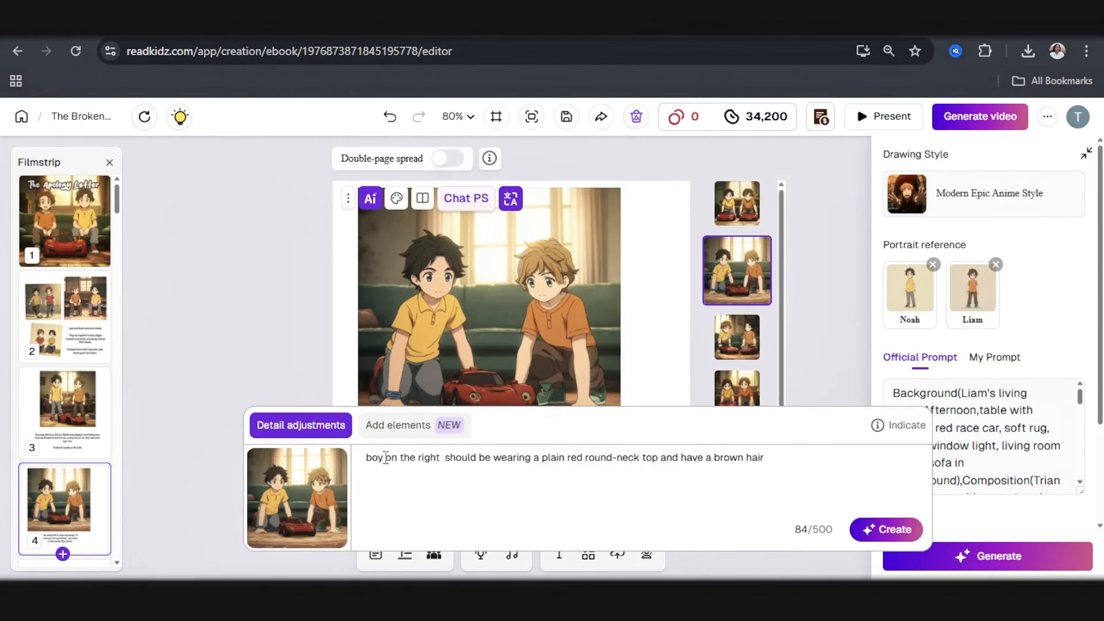
pyautogui.press('BackSpace')
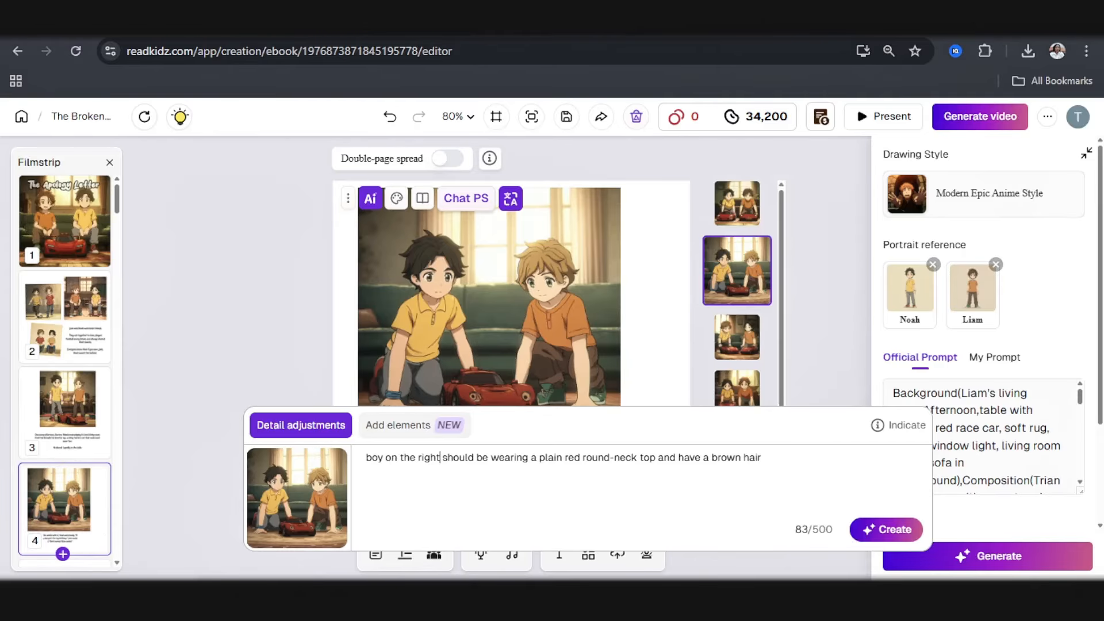
pyautogui.click(889, 529)
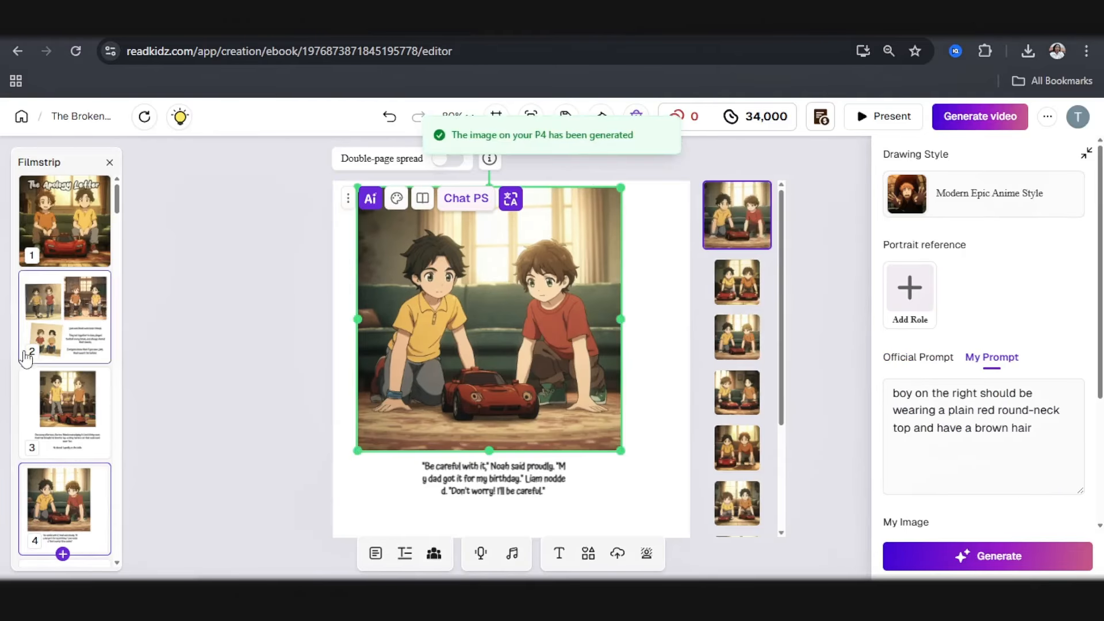
# Open the preview of the adjusted page 4 illustration, download the image and close the preview
pyautogui.doubleClick(492, 338)
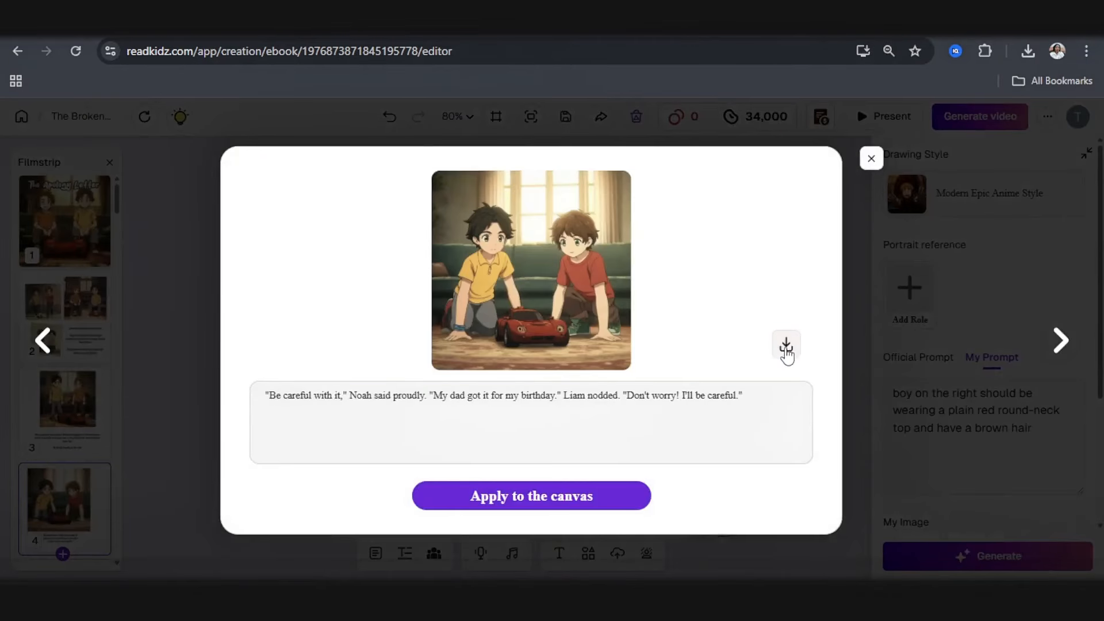
pyautogui.click(787, 345)
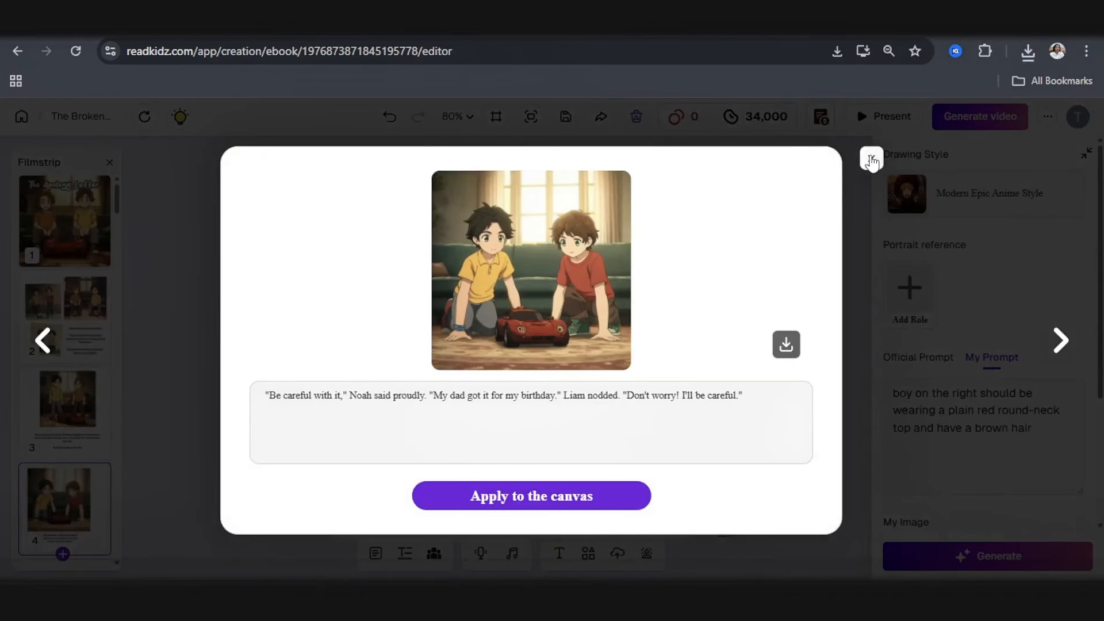
pyautogui.click(870, 159)
# Copy page 4's dialogue text and add it at the end of the story text on page 3
pyautogui.doubleClick(524, 482)
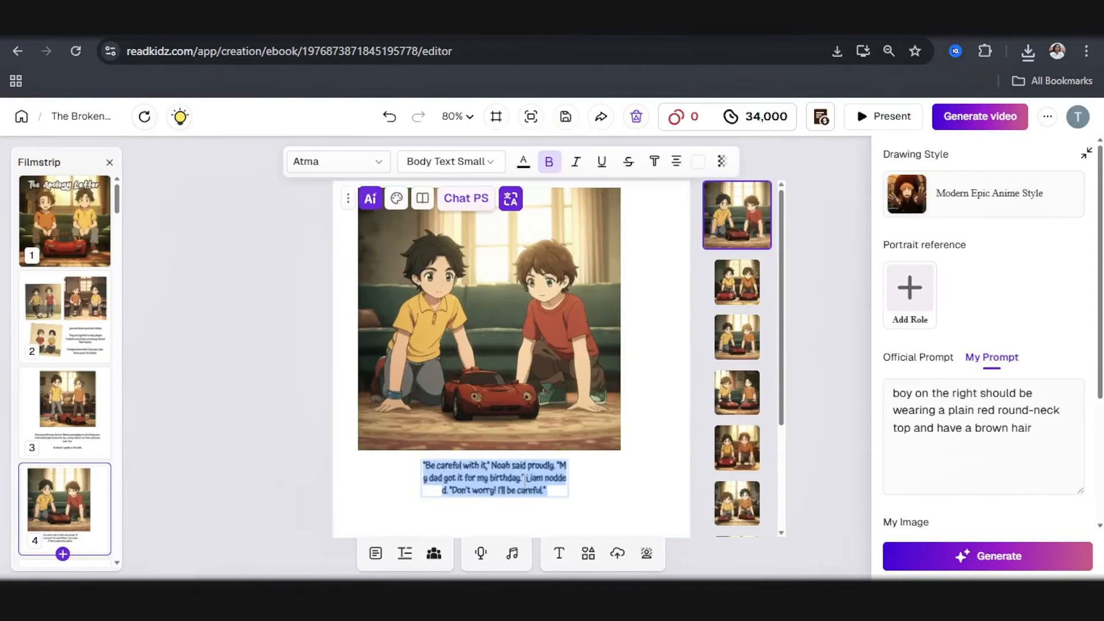
pyautogui.click(509, 485)
pyautogui.click(78, 421)
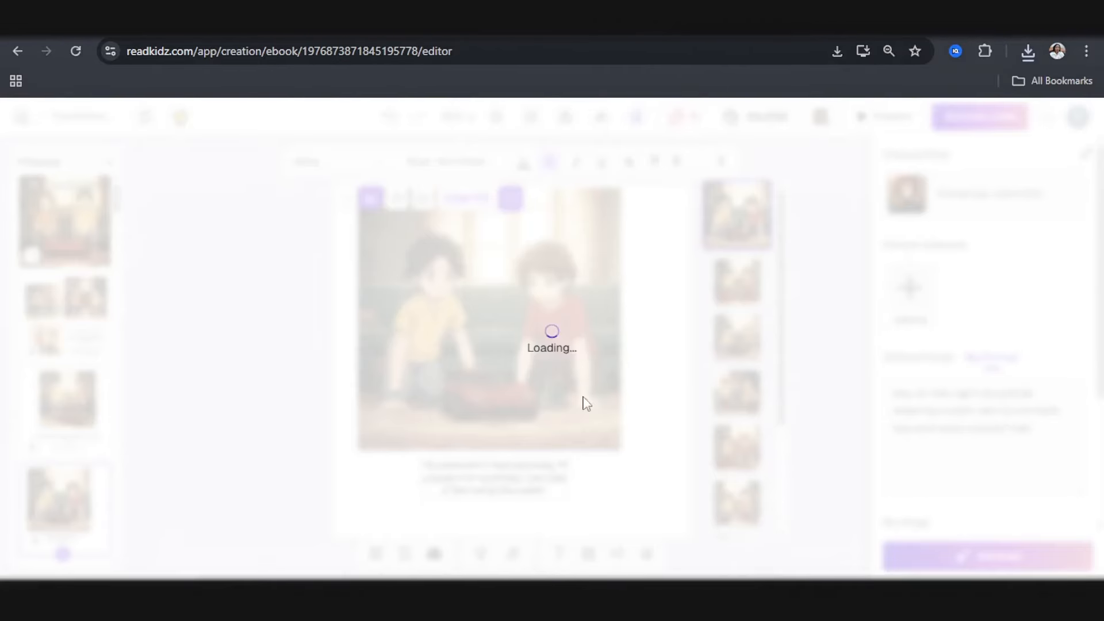
pyautogui.click(587, 495)
pyautogui.click(588, 495)
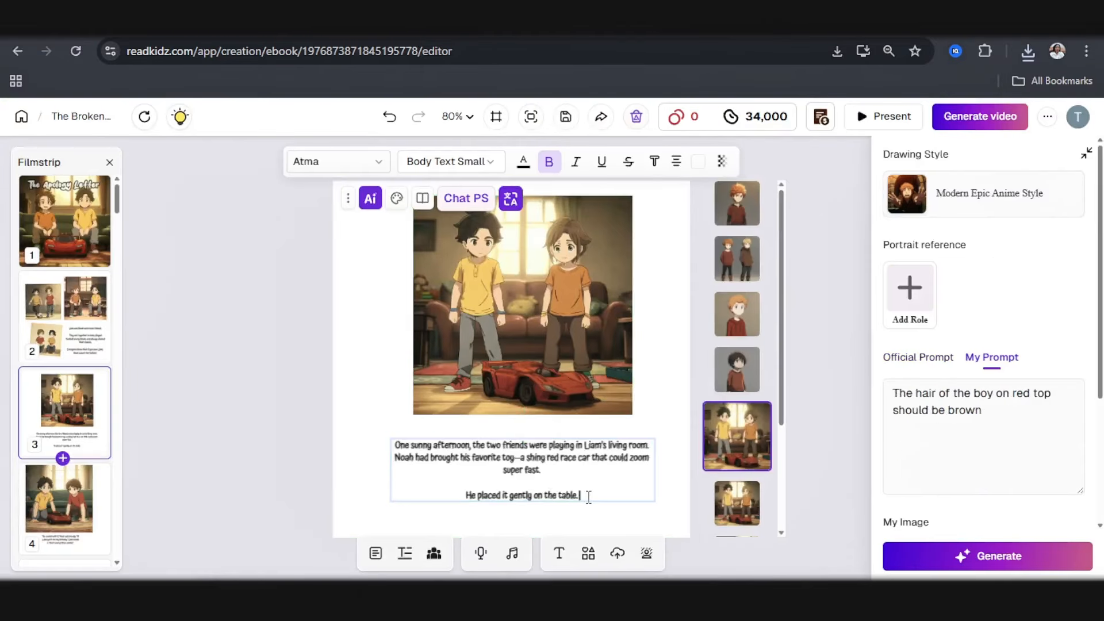
# Narrow page 3's text box and place it at the lower right of the page below the illustration
pyautogui.click(656, 489)
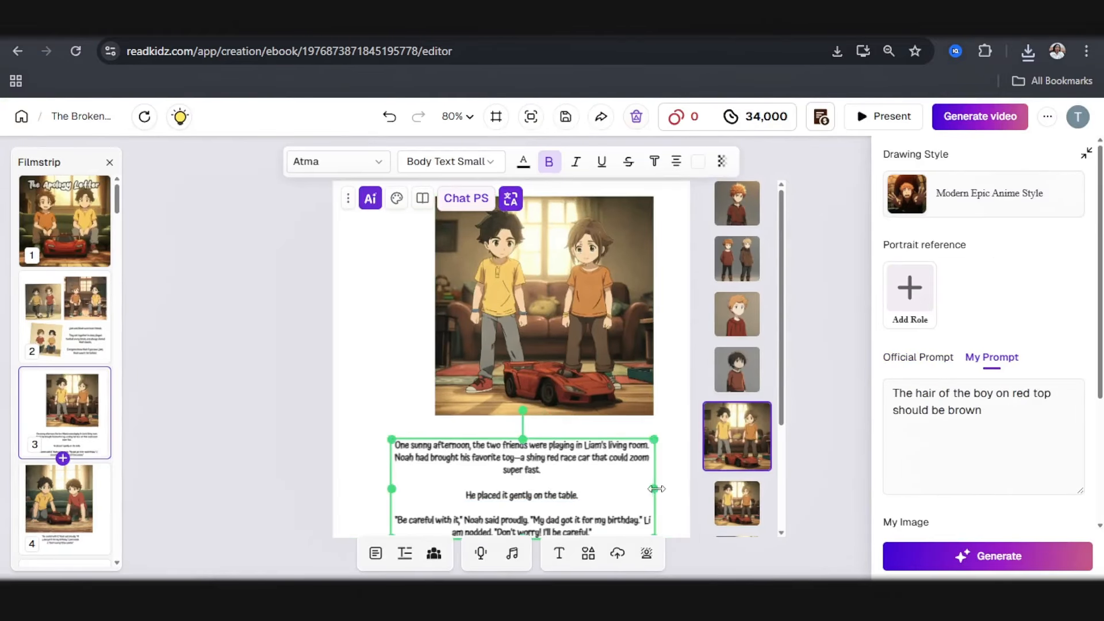
pyautogui.moveTo(655, 488); pyautogui.dragTo(557, 495)
pyautogui.moveTo(489, 490); pyautogui.dragTo(601, 468)
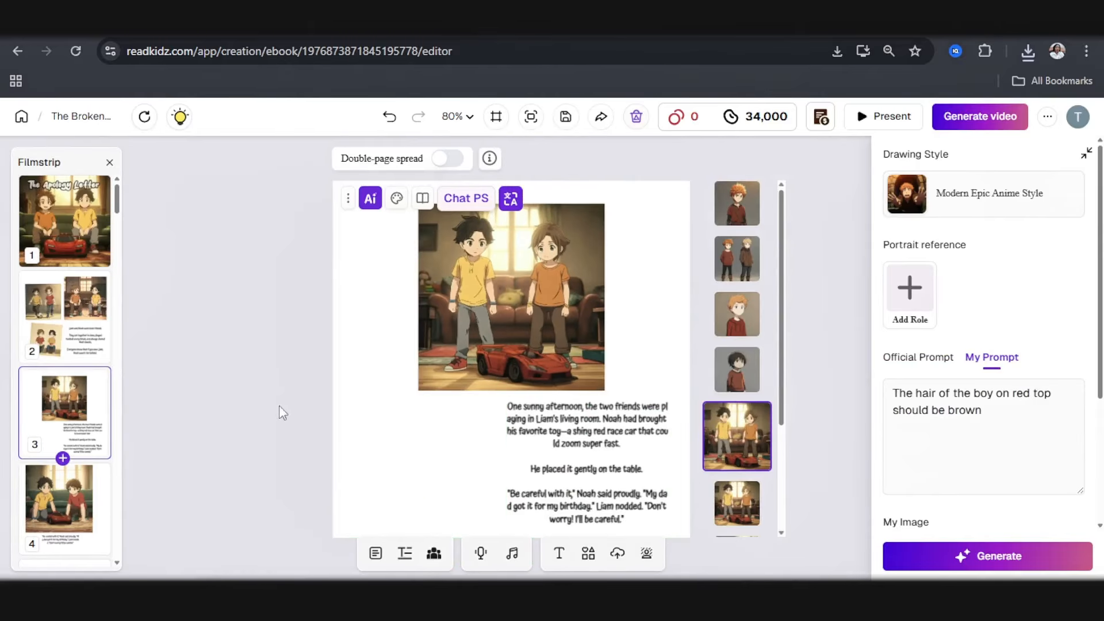
# Upload the downloaded picture of the boys kneeling by the race car and place it on page 3 left of the story text
pyautogui.click(618, 553)
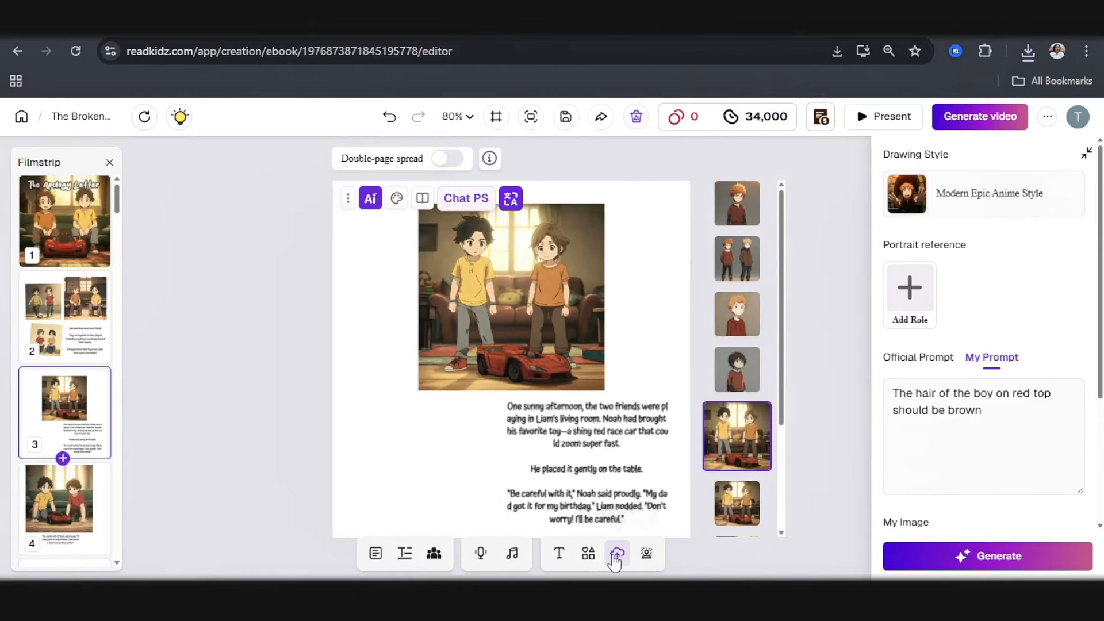
pyautogui.click(950, 155)
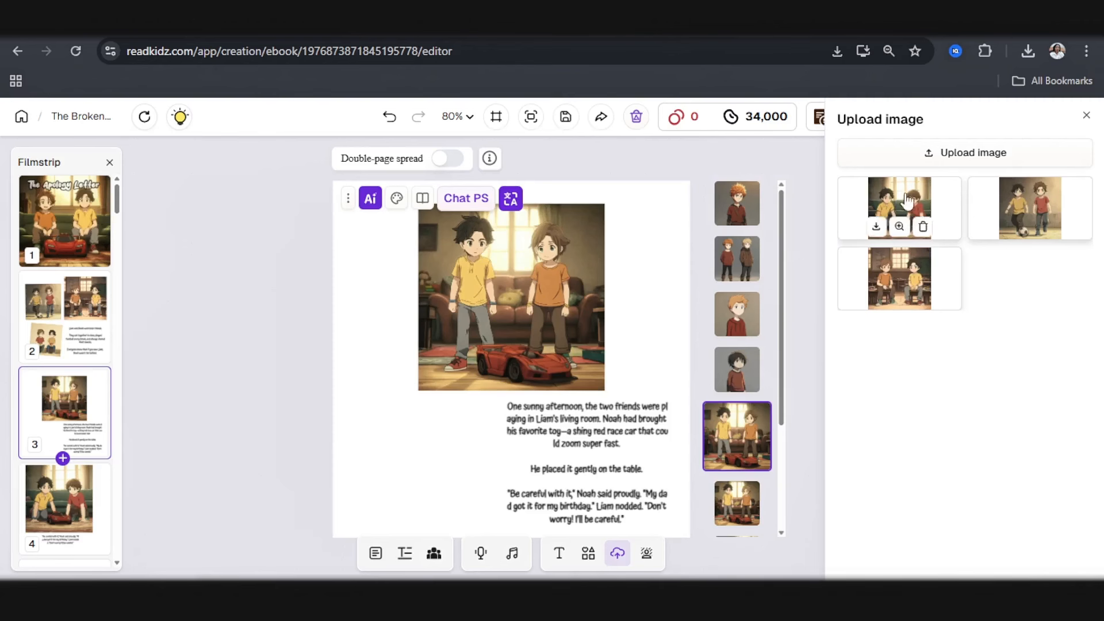
pyautogui.click(907, 201)
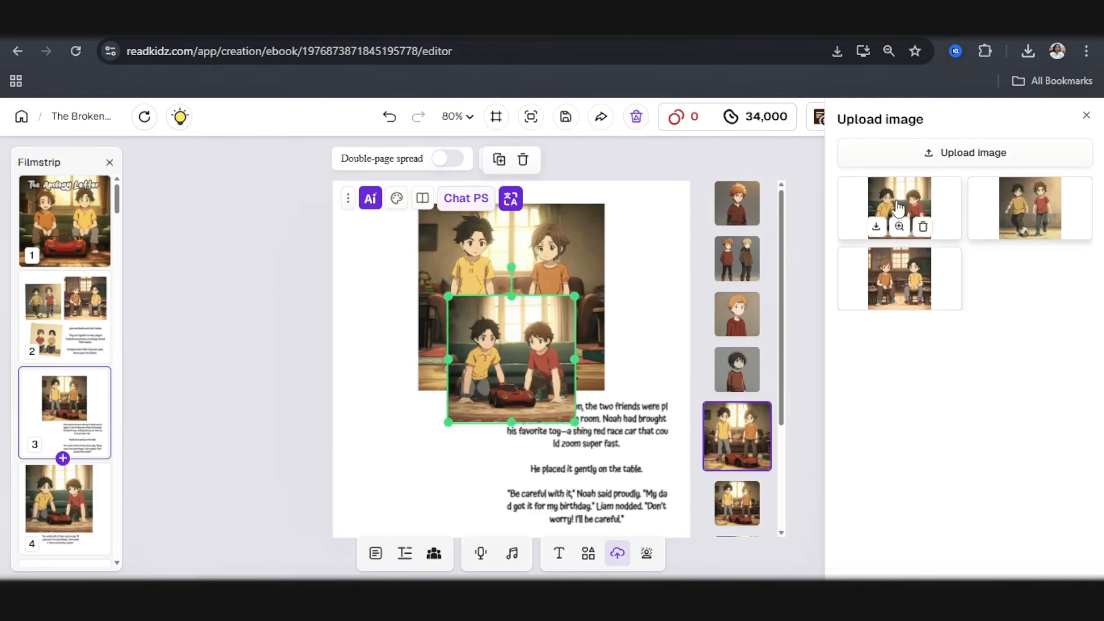
pyautogui.click(461, 387)
pyautogui.moveTo(471, 365); pyautogui.dragTo(383, 459)
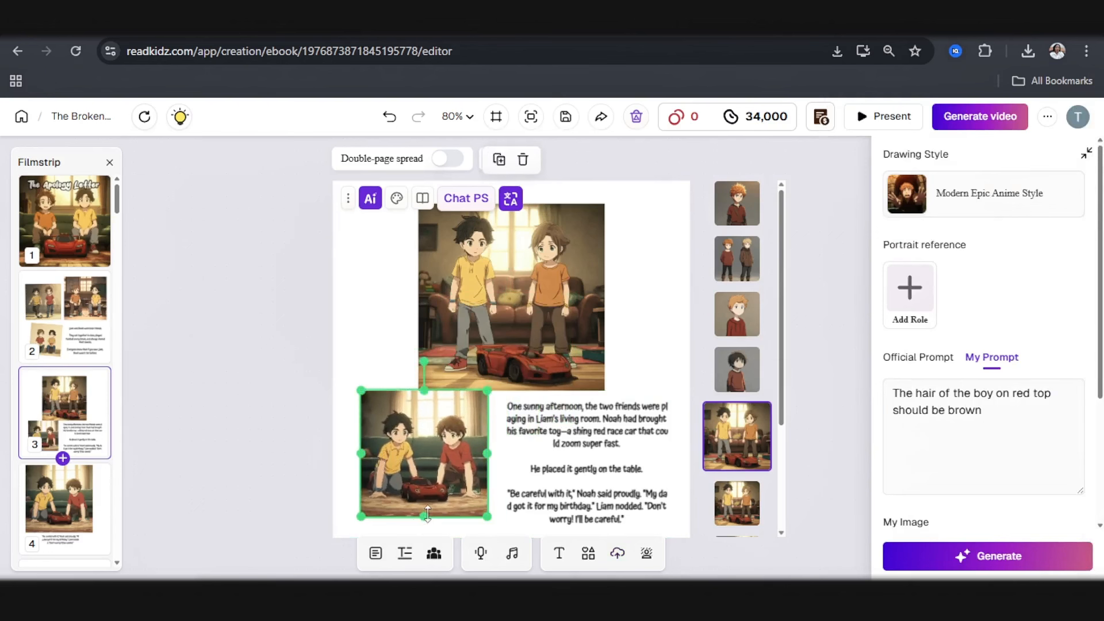
# Crop the lower part of page 3's inserted picture, tilt it slightly and position it beside the story text
pyautogui.moveTo(427, 515); pyautogui.dragTo(427, 474)
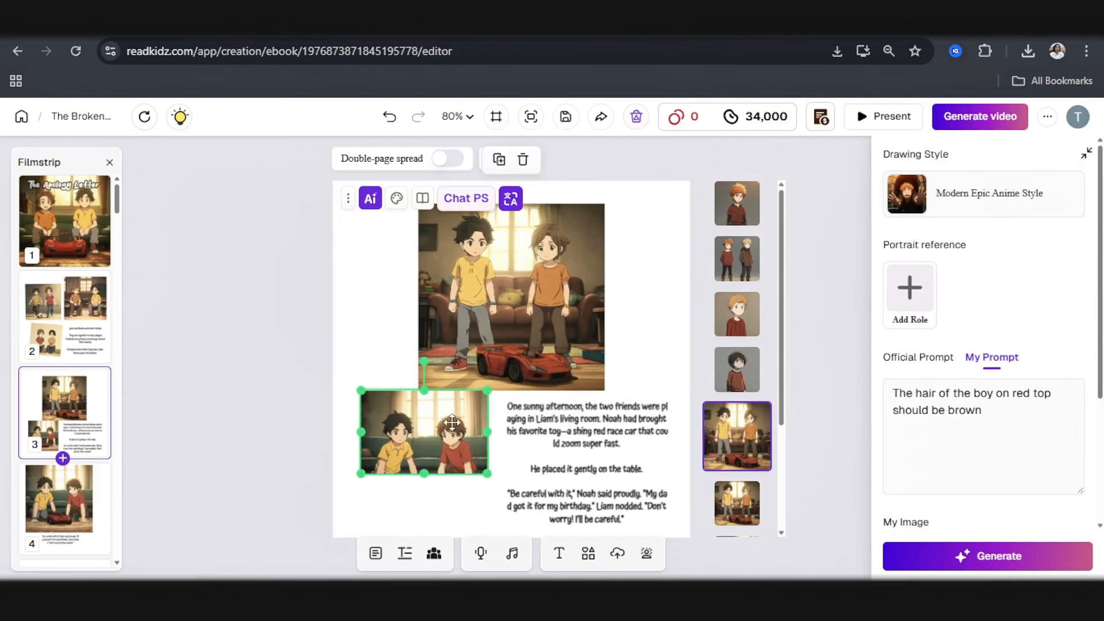
pyautogui.moveTo(452, 423); pyautogui.dragTo(420, 470)
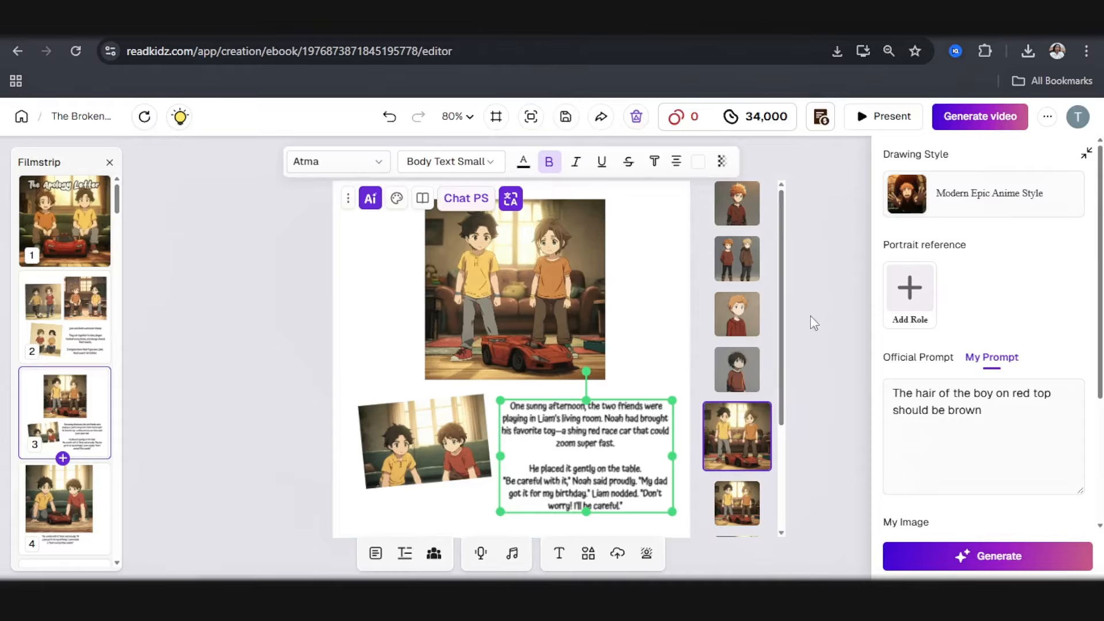
pyautogui.click(824, 316)
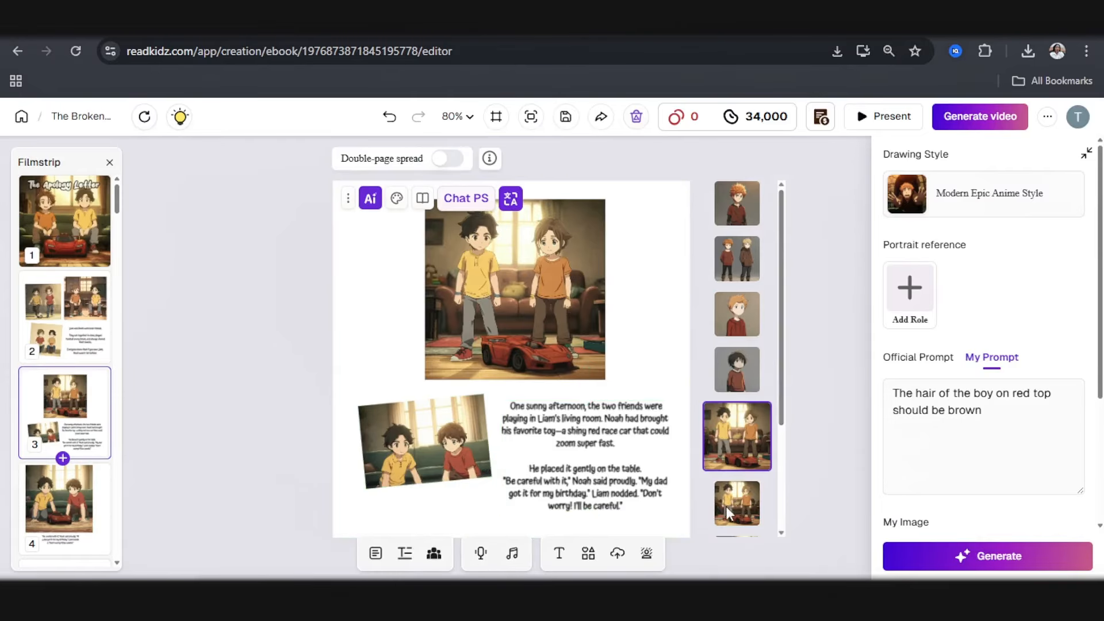
# Delete the old page 4 with the boys' dialogue and open the ramp-building page that follows
pyautogui.click(59, 521)
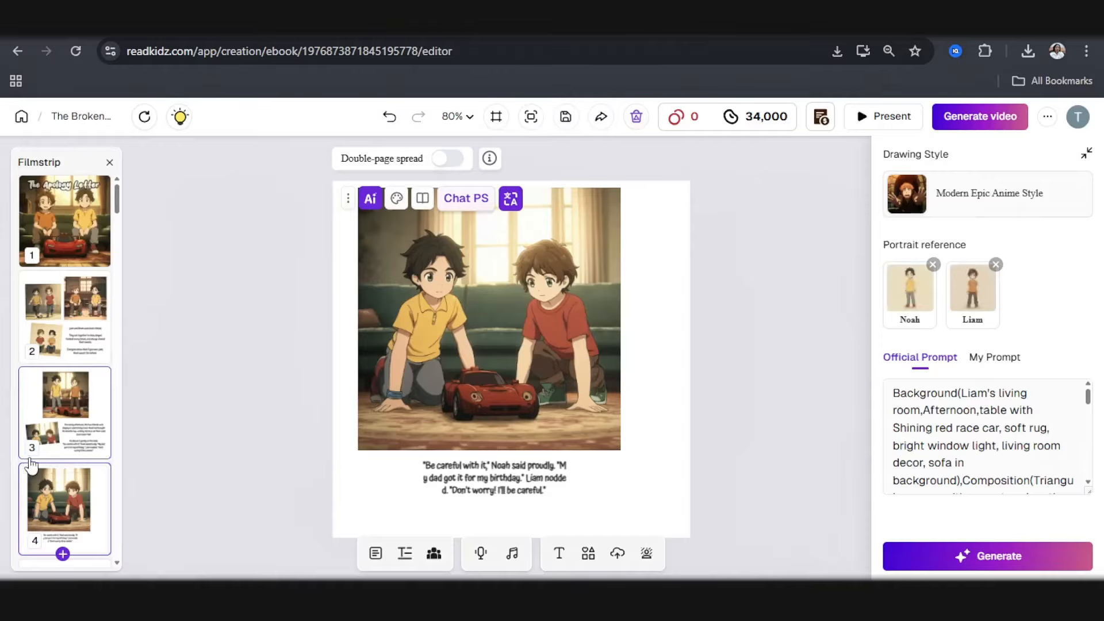
pyautogui.scroll(-3, 79, 454)
pyautogui.click(460, 264)
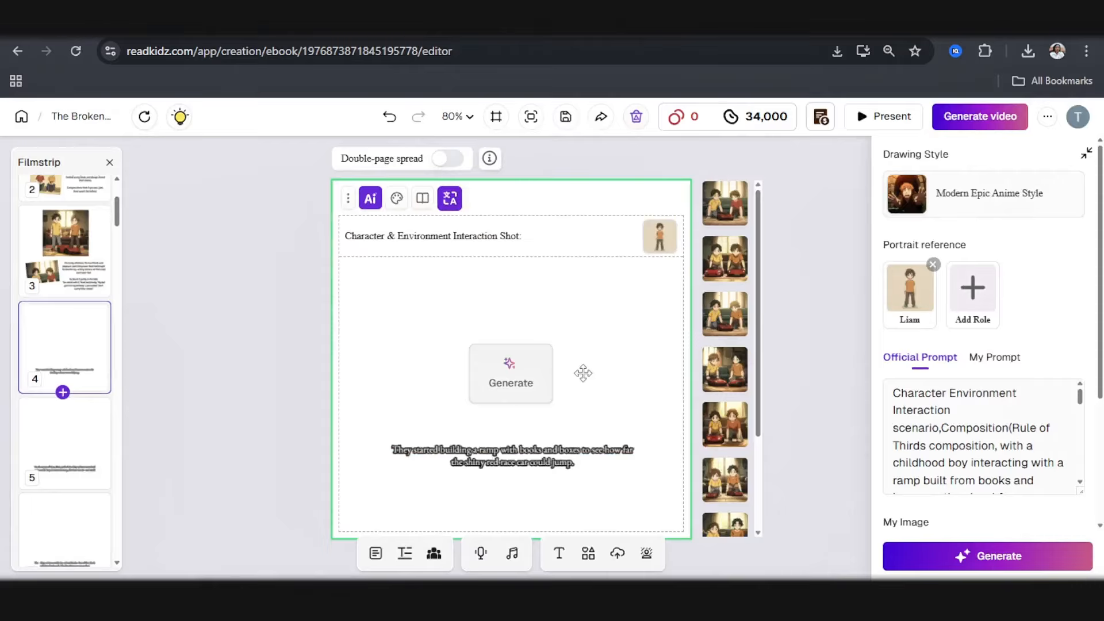
# Style the ramp-building text in bold black Atma and reduce its outline to none
pyautogui.click(471, 459)
pyautogui.click(472, 458)
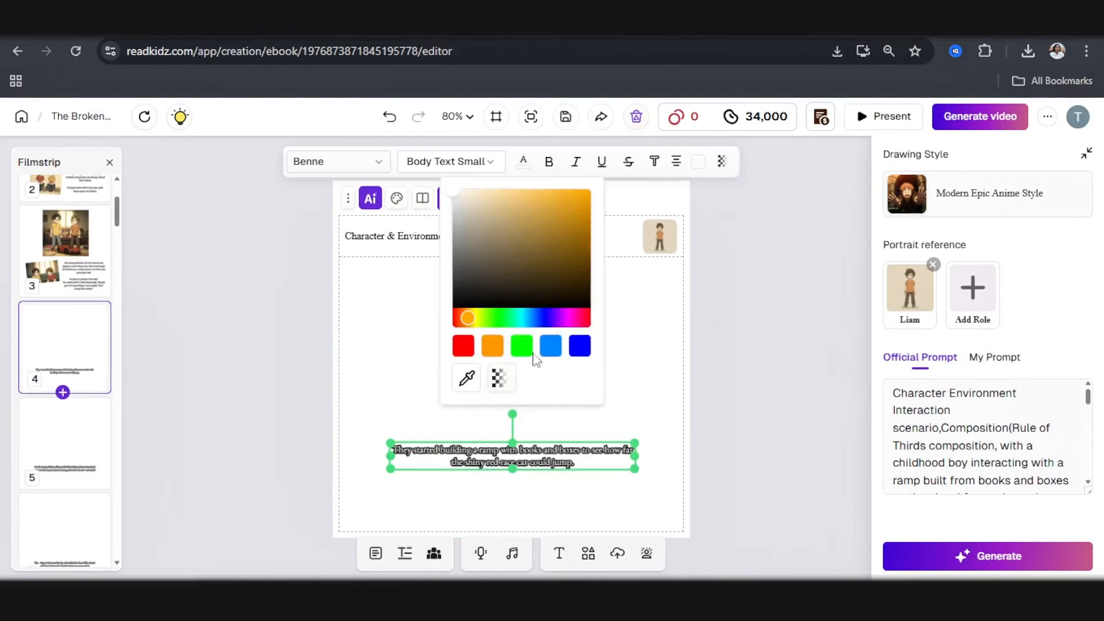
pyautogui.click(524, 163)
pyautogui.click(457, 306)
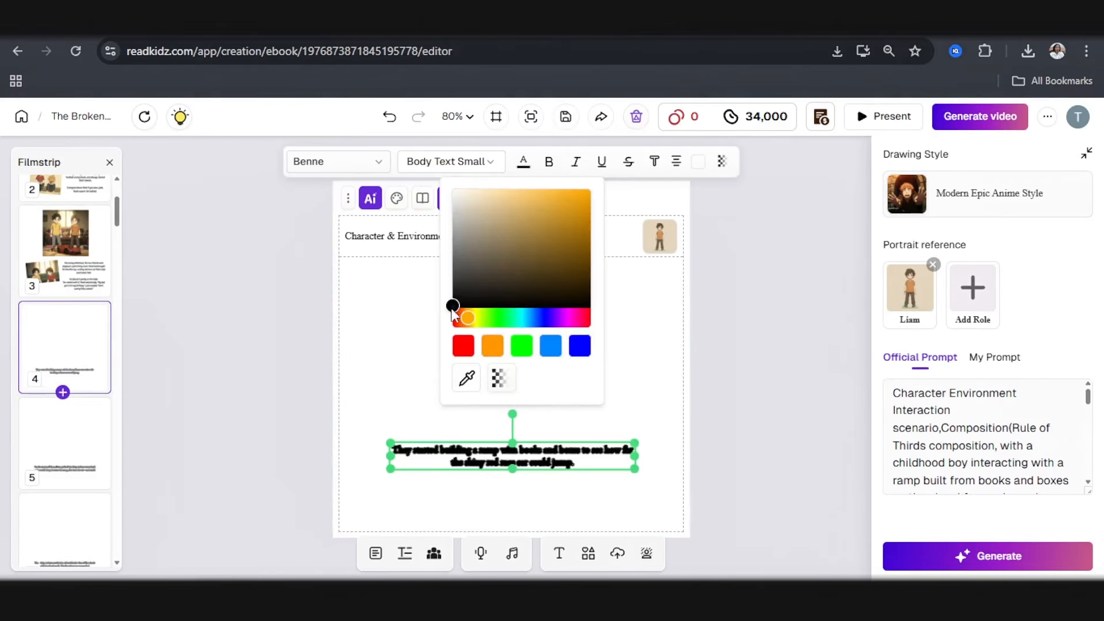
pyautogui.click(654, 161)
pyautogui.moveTo(614, 408); pyautogui.dragTo(589, 407)
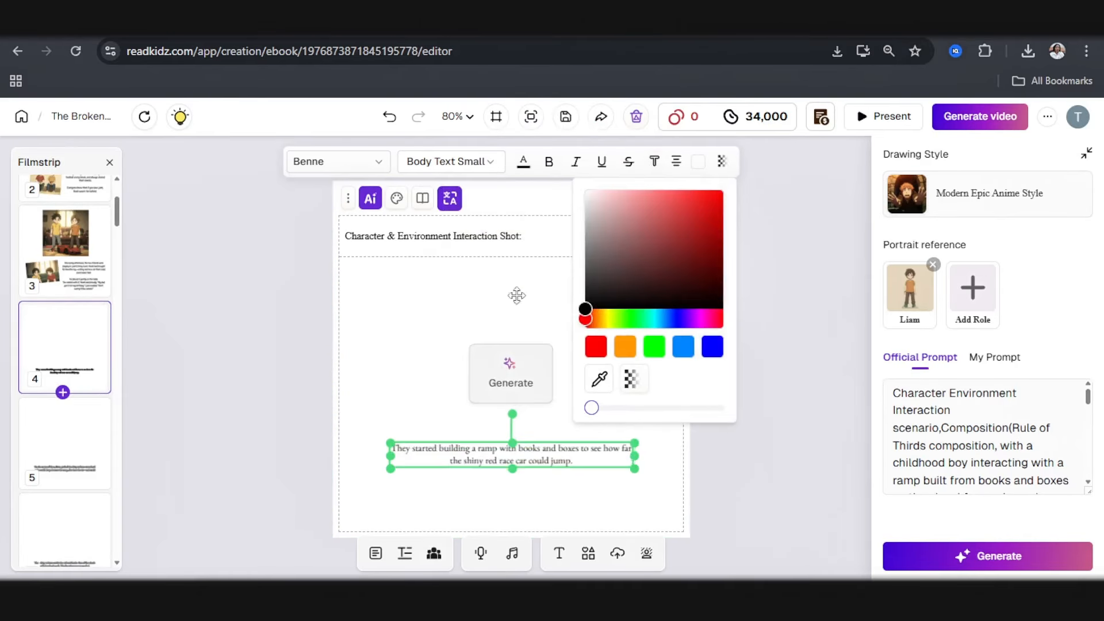
pyautogui.click(550, 163)
pyautogui.click(364, 166)
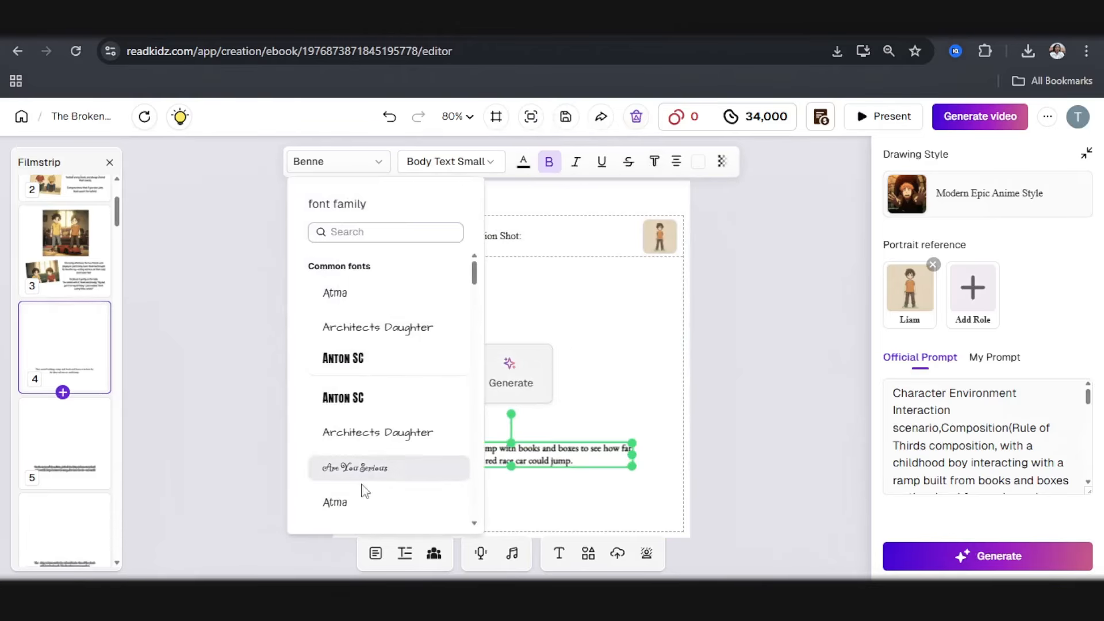
pyautogui.click(357, 504)
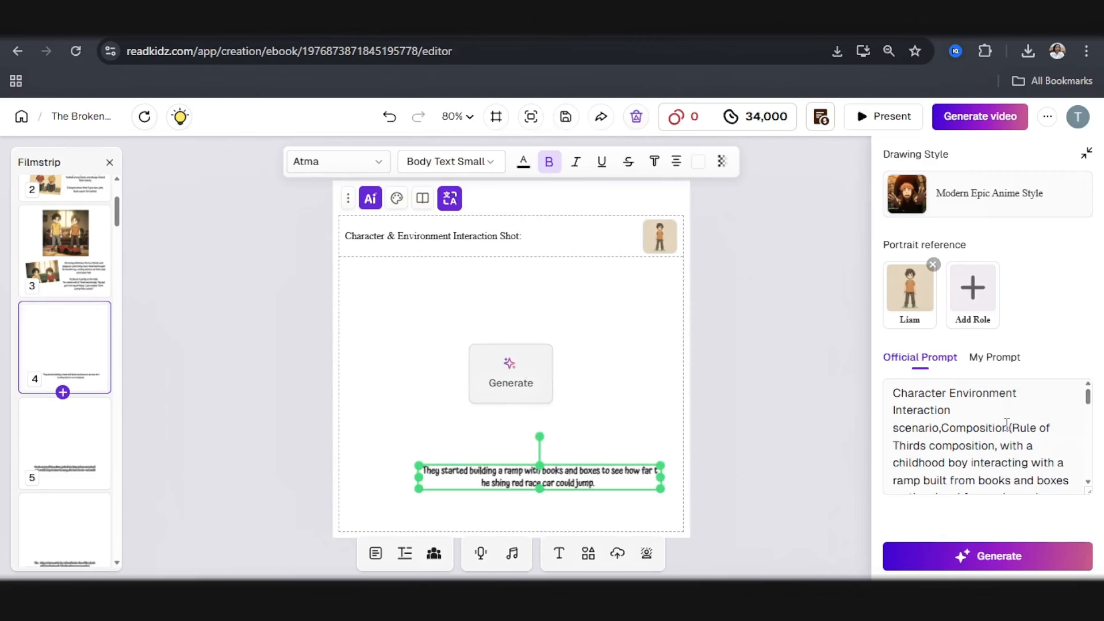
# Generate the ramp-building page's illustration from the official prompt and apply the variant with the row of blocks to the canvas
pyautogui.scroll(-2, 984, 423)
pyautogui.scroll(2, 984, 422)
pyautogui.scroll(-5, 984, 423)
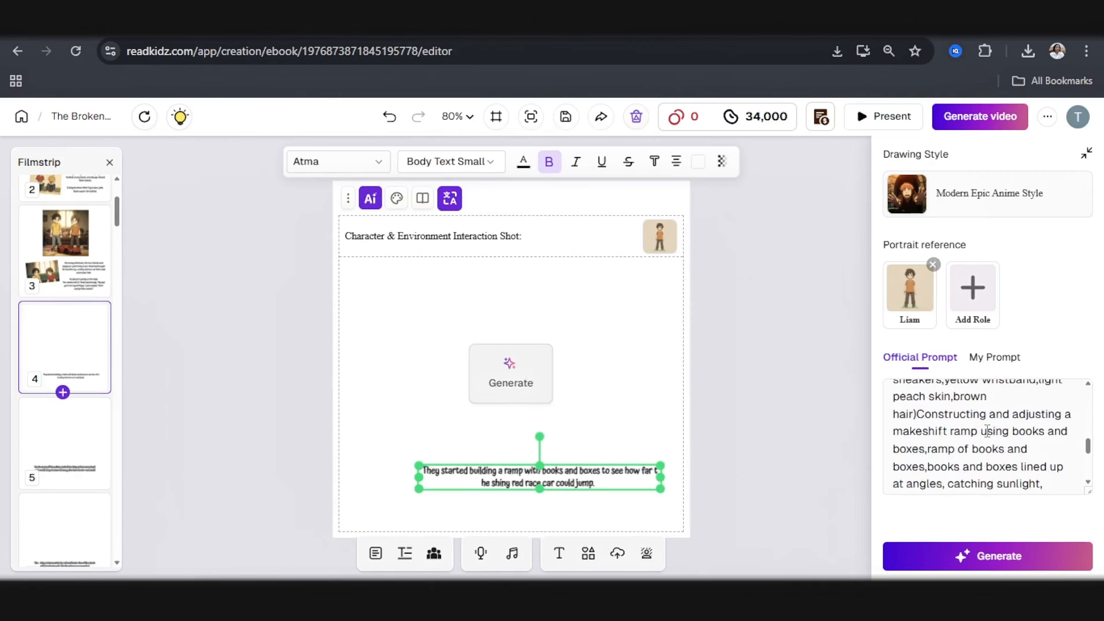
pyautogui.click(1017, 562)
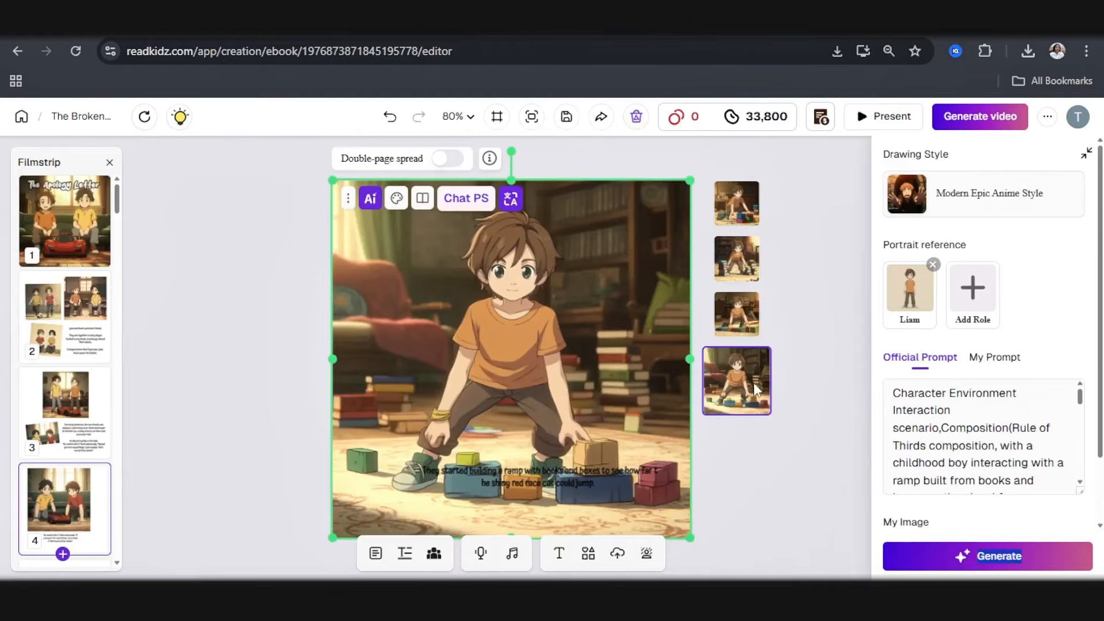
pyautogui.click(724, 307)
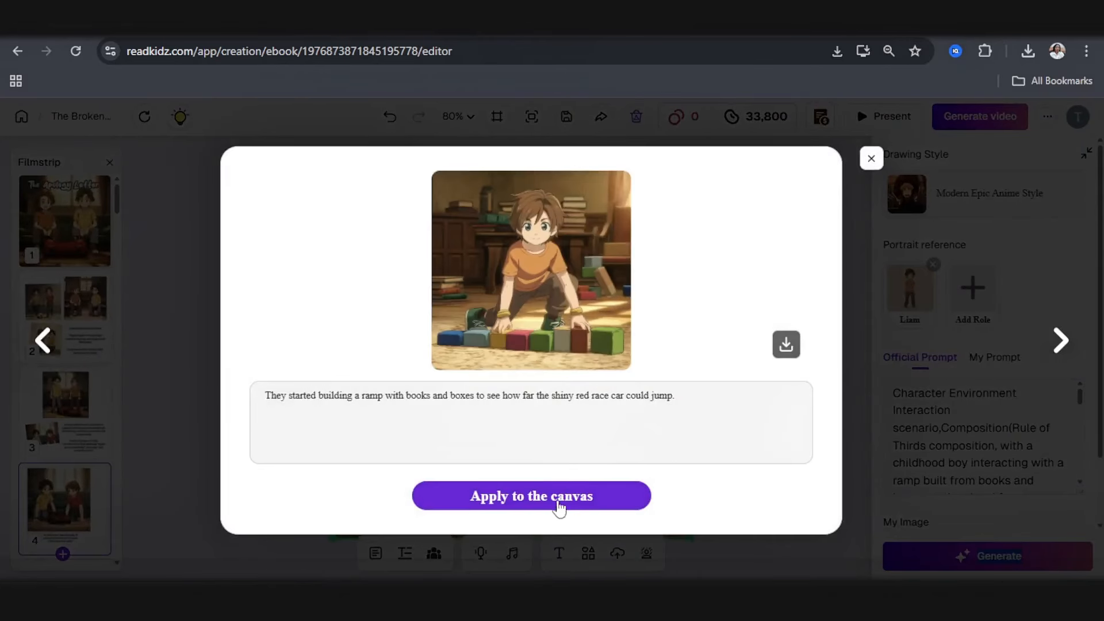
pyautogui.click(554, 504)
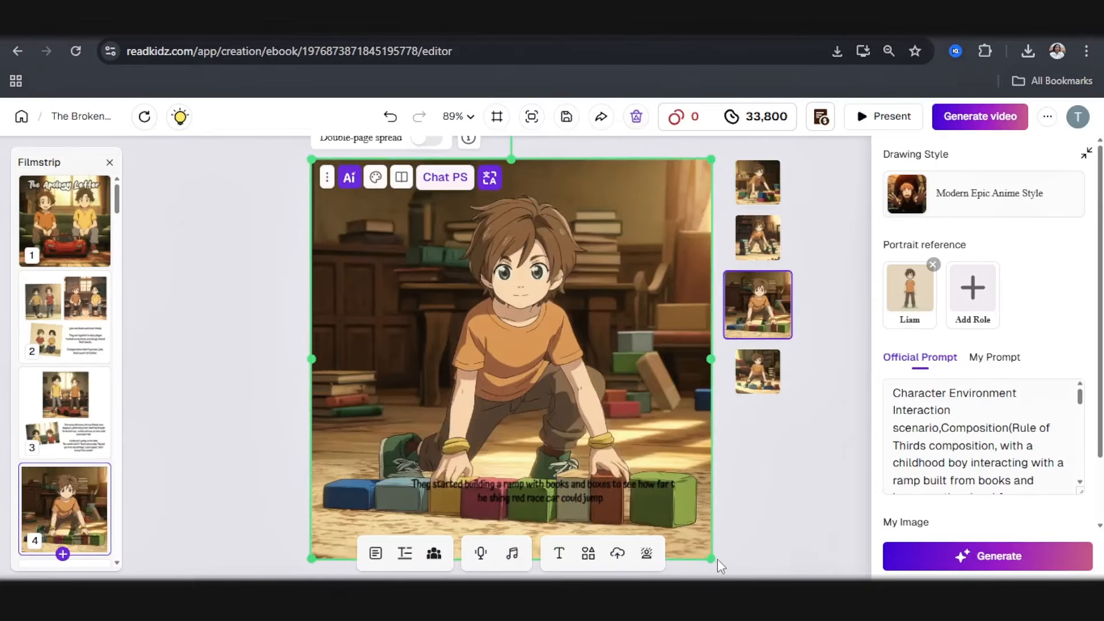
# Shrink page 4's illustration, place it in the upper part of the page and center the story text beneath it
pyautogui.moveTo(713, 558); pyautogui.dragTo(634, 400)
pyautogui.click(610, 356)
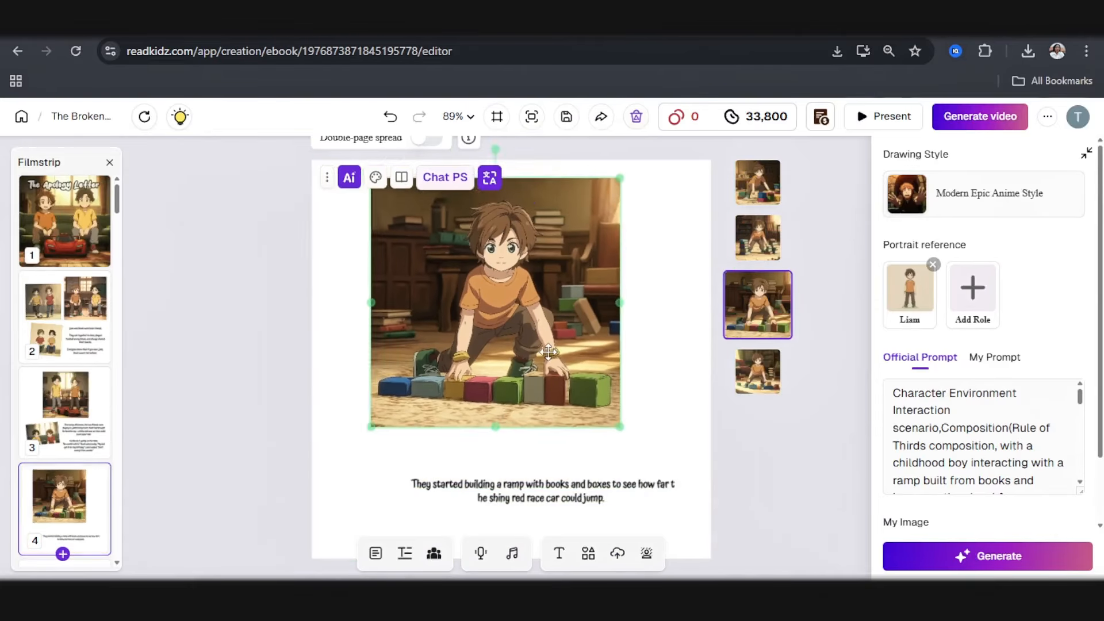
pyautogui.moveTo(572, 498); pyautogui.dragTo(541, 475)
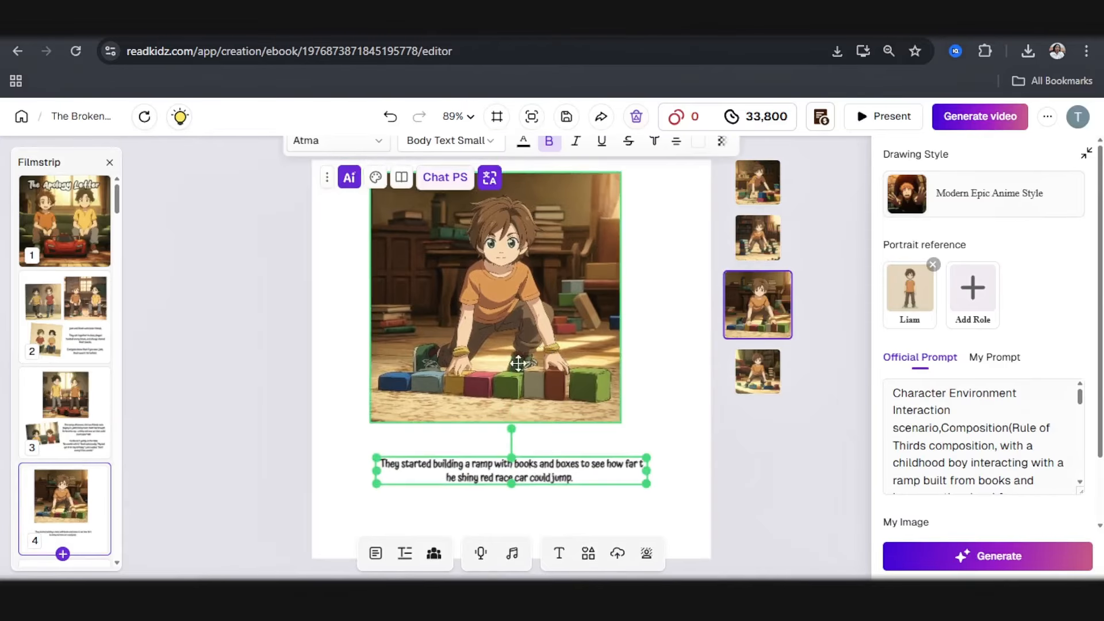
pyautogui.moveTo(518, 363); pyautogui.dragTo(536, 352)
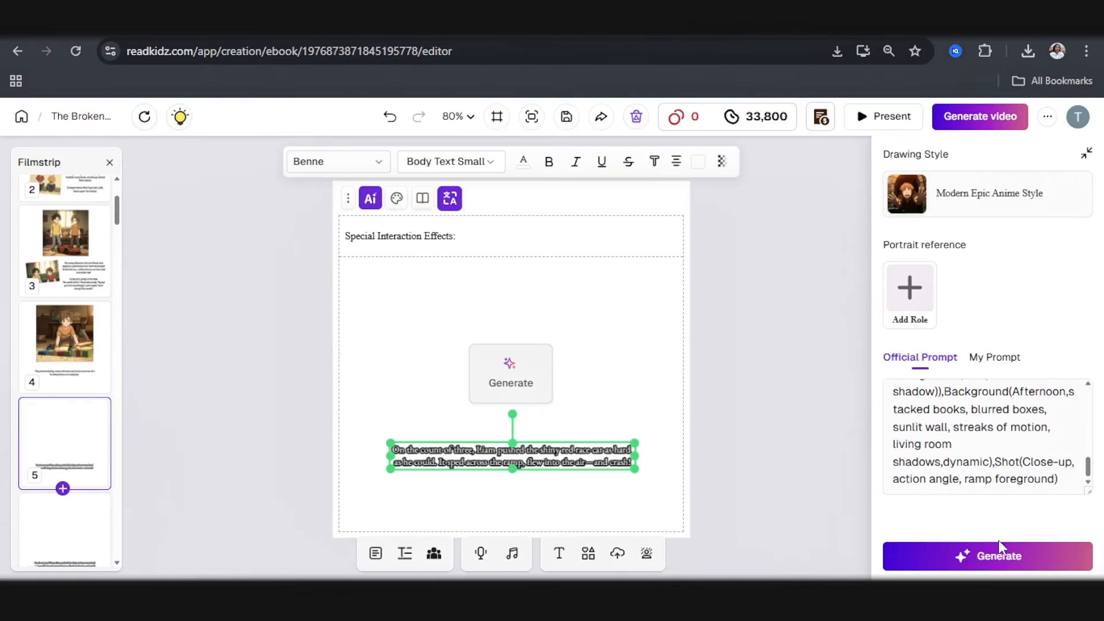
# Generate page 5's race car crash illustration and open the preview of the variant with the fiery sparks
pyautogui.click(999, 544)
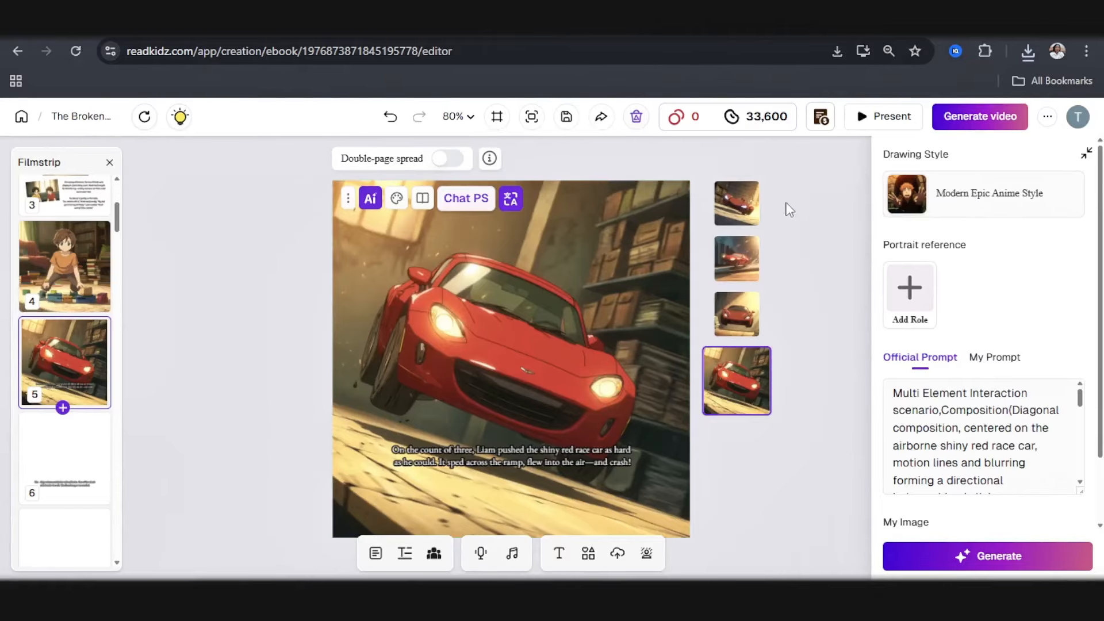
pyautogui.click(743, 206)
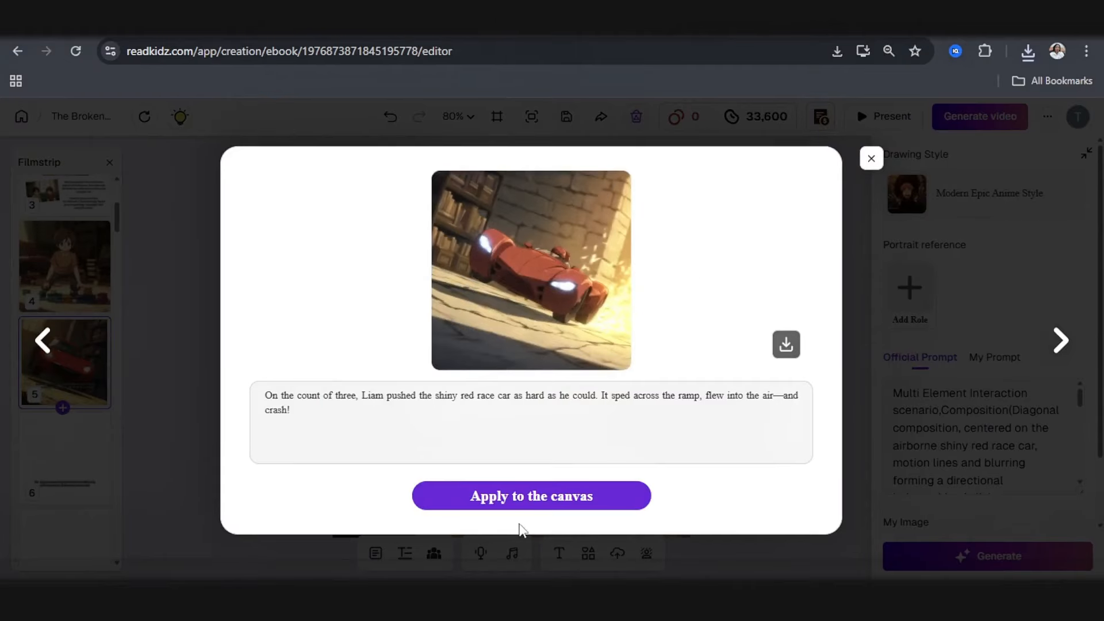
# Apply the previewed race car image to page 5 and format its caption as bold black Atma text with the thinnest outline
pyautogui.click(515, 494)
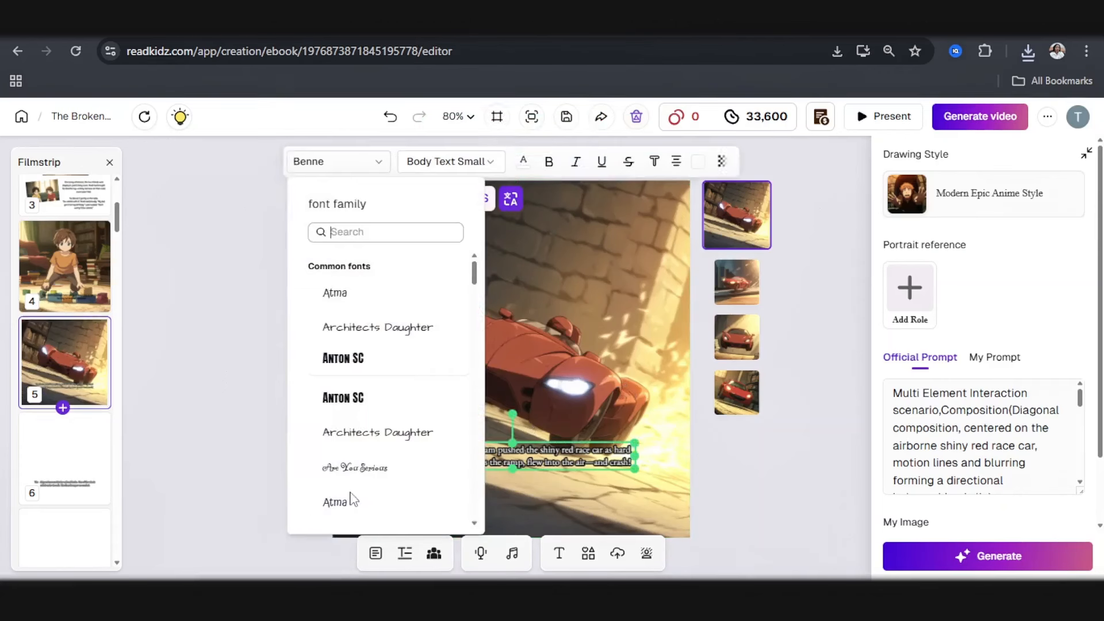
pyautogui.click(350, 500)
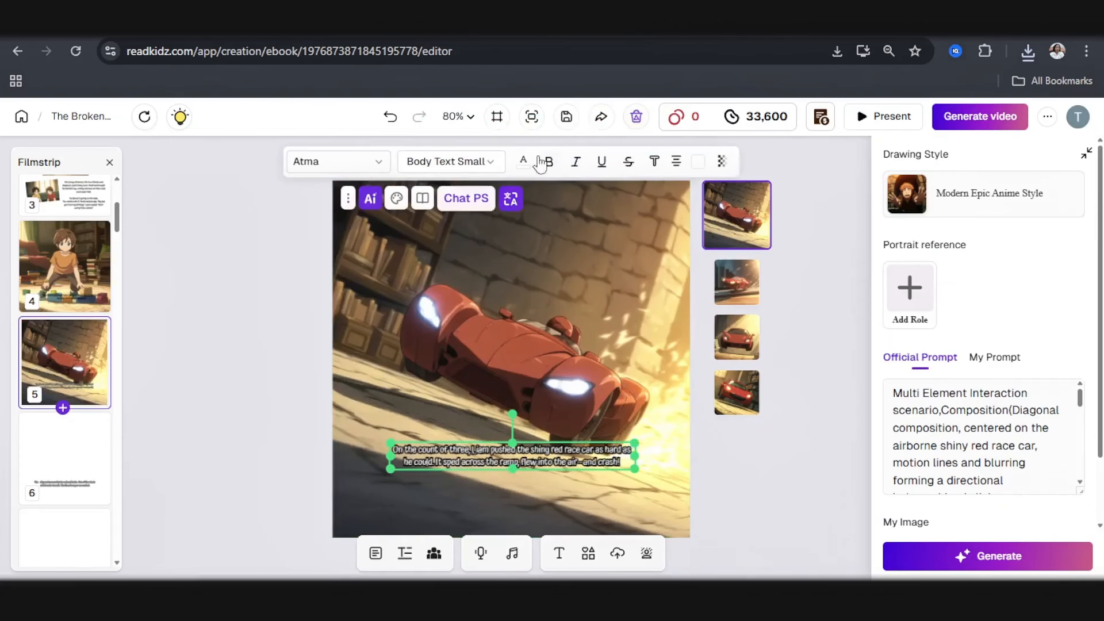
pyautogui.click(523, 161)
pyautogui.click(453, 306)
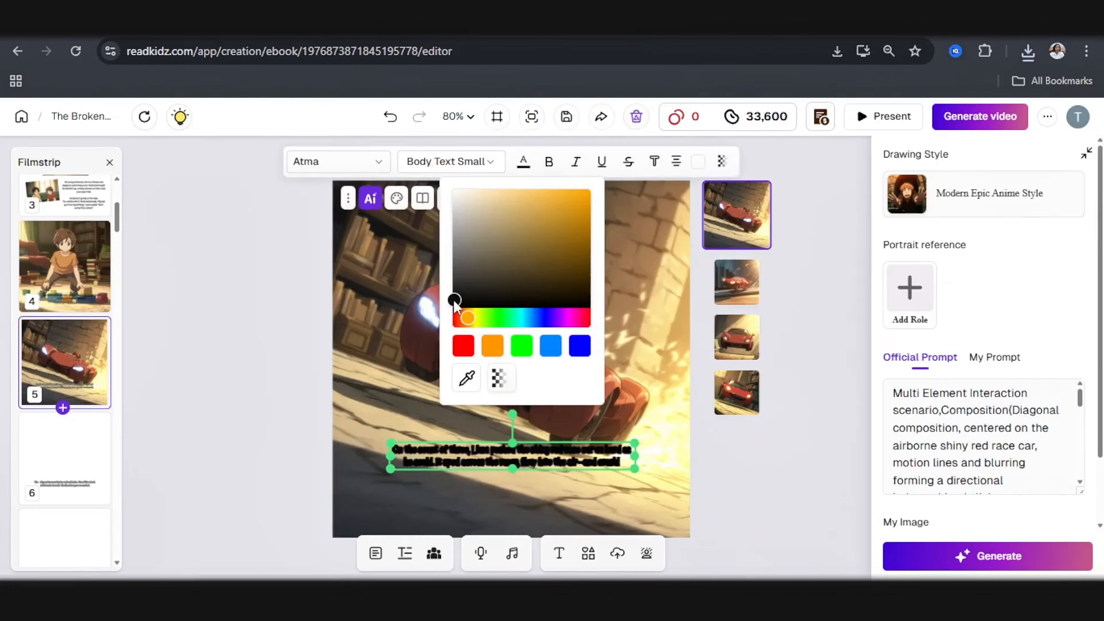
pyautogui.click(550, 162)
pyautogui.click(656, 166)
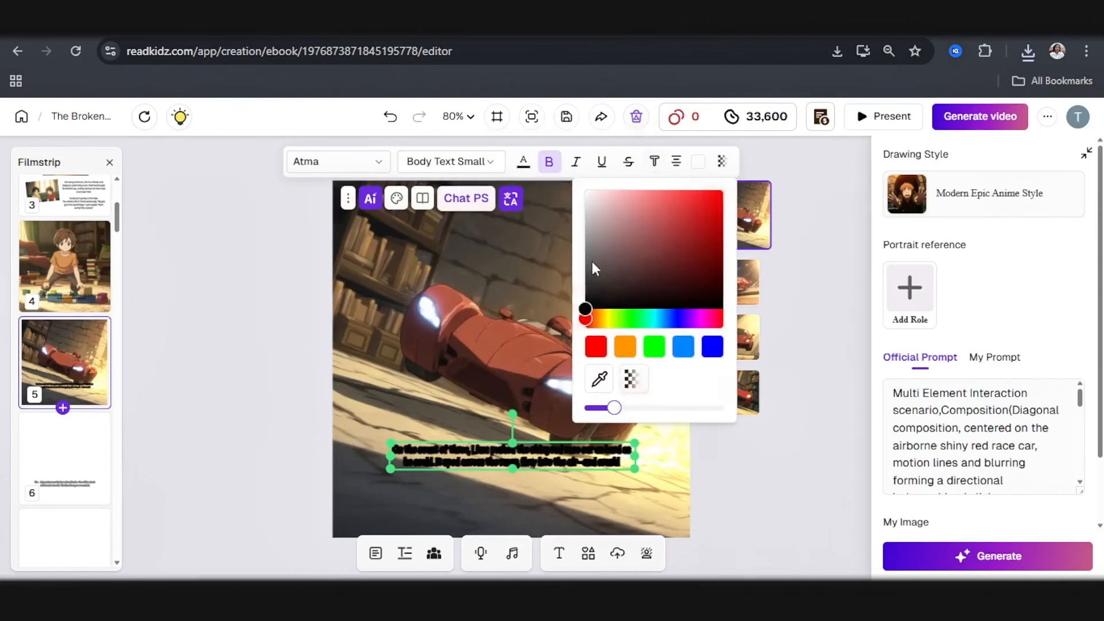
pyautogui.moveTo(615, 407); pyautogui.dragTo(590, 408)
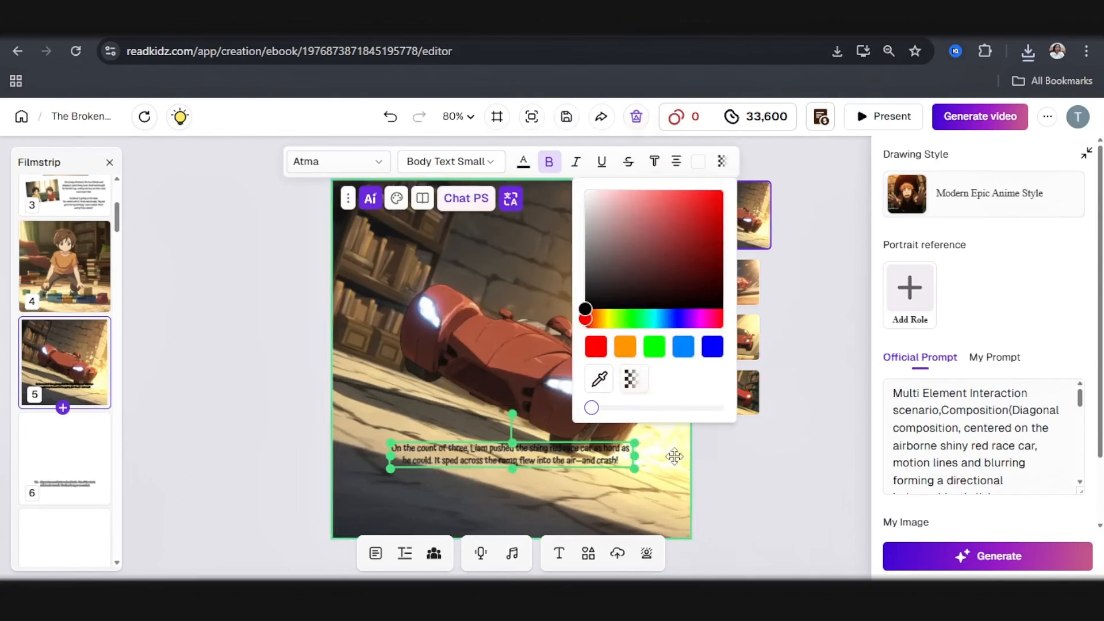
# Shrink the full-page race car picture on page 5 so it sits above the caption with white margins
pyautogui.click(494, 355)
pyautogui.moveTo(692, 536); pyautogui.dragTo(616, 369)
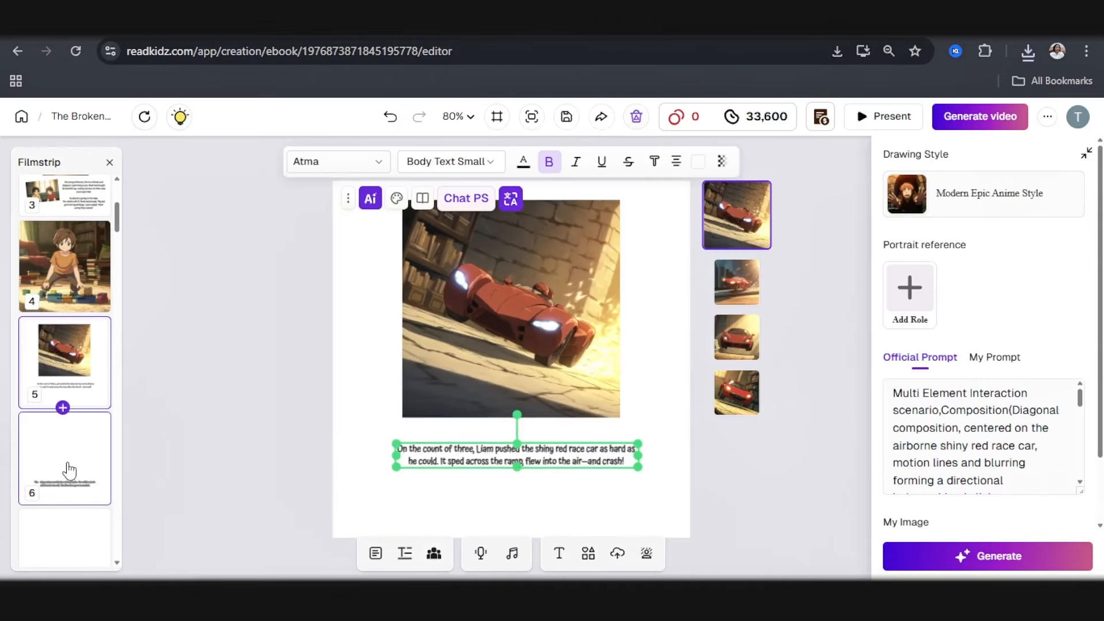
# Describe the car as "the shining red race car" in page 6's official prompt and generate the page's image
pyautogui.click(68, 469)
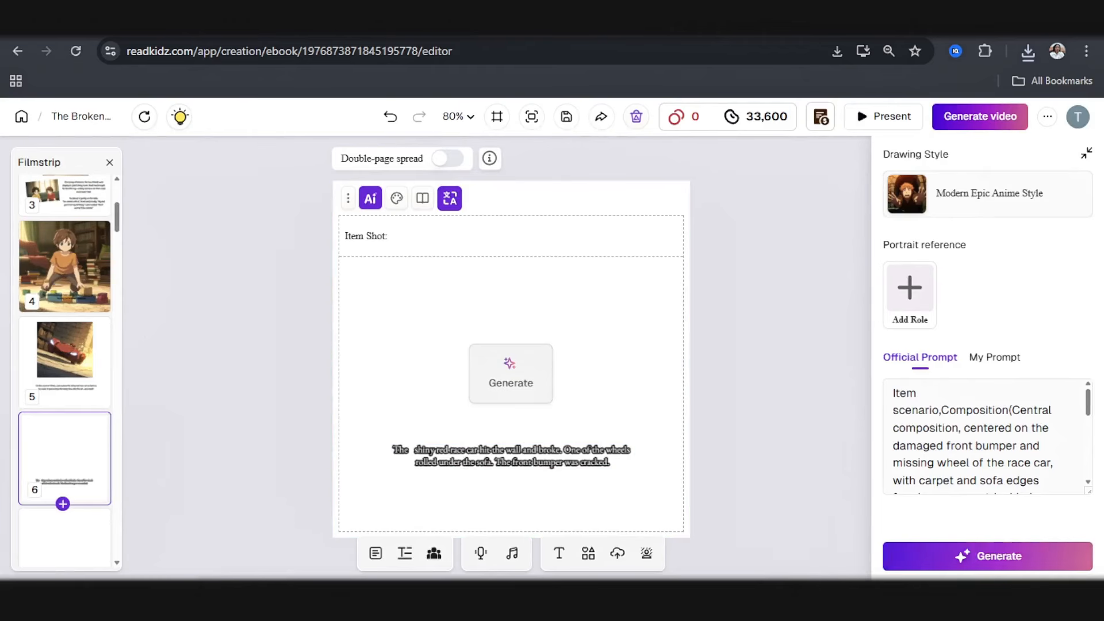
pyautogui.scroll(-2, 990, 435)
pyautogui.click(1047, 483)
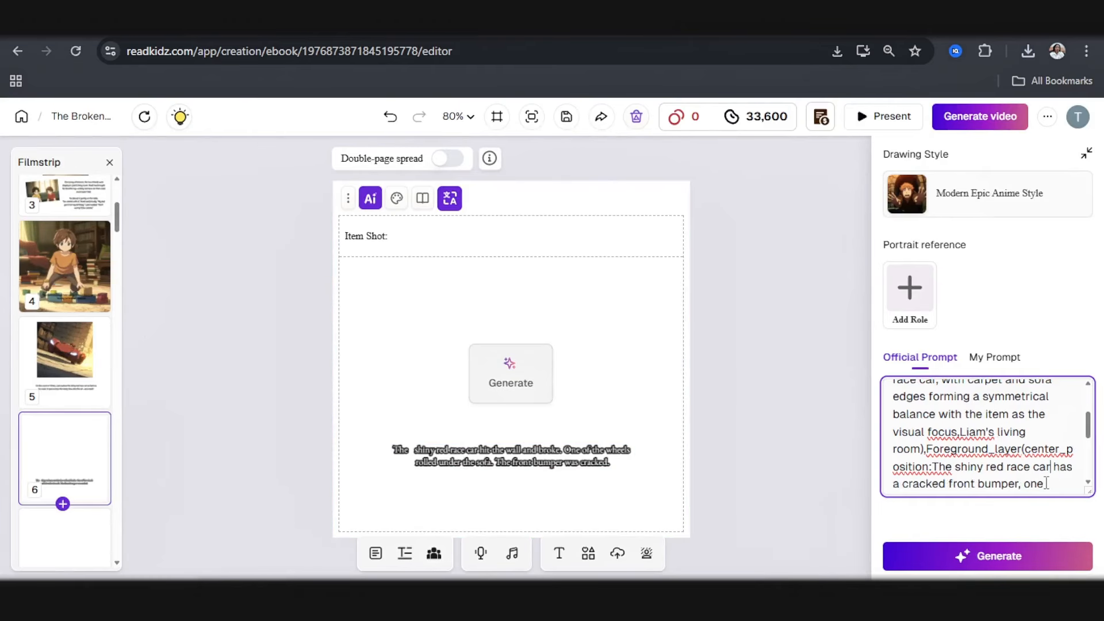
pyautogui.click(986, 558)
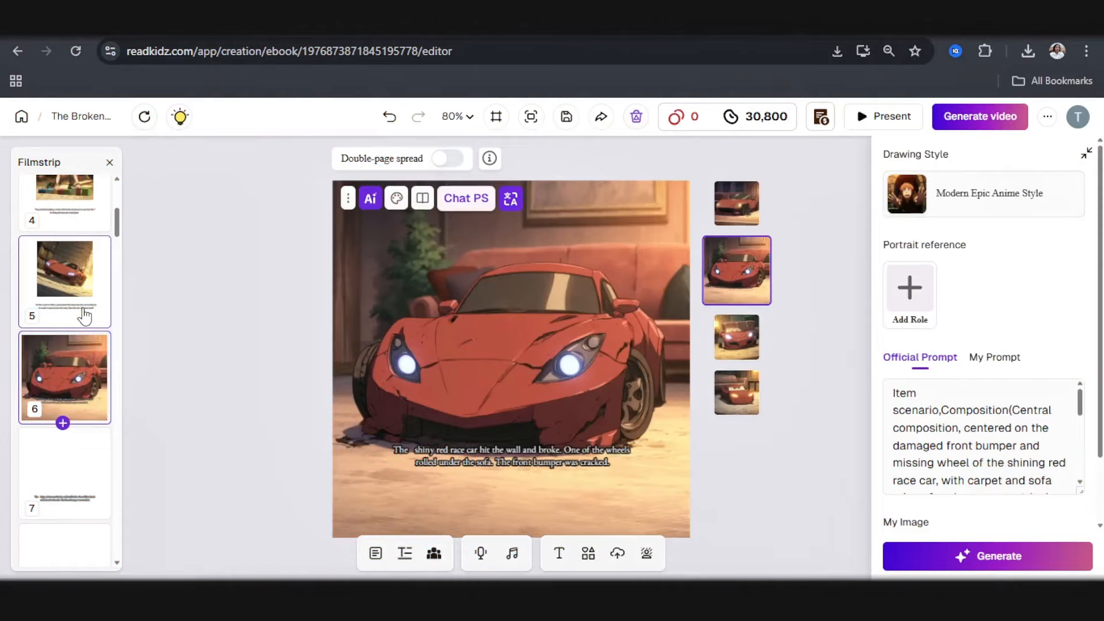
# Preview the alternative generated images for page 6 and compare the car with the earlier pages
pyautogui.scroll(5, 83, 313)
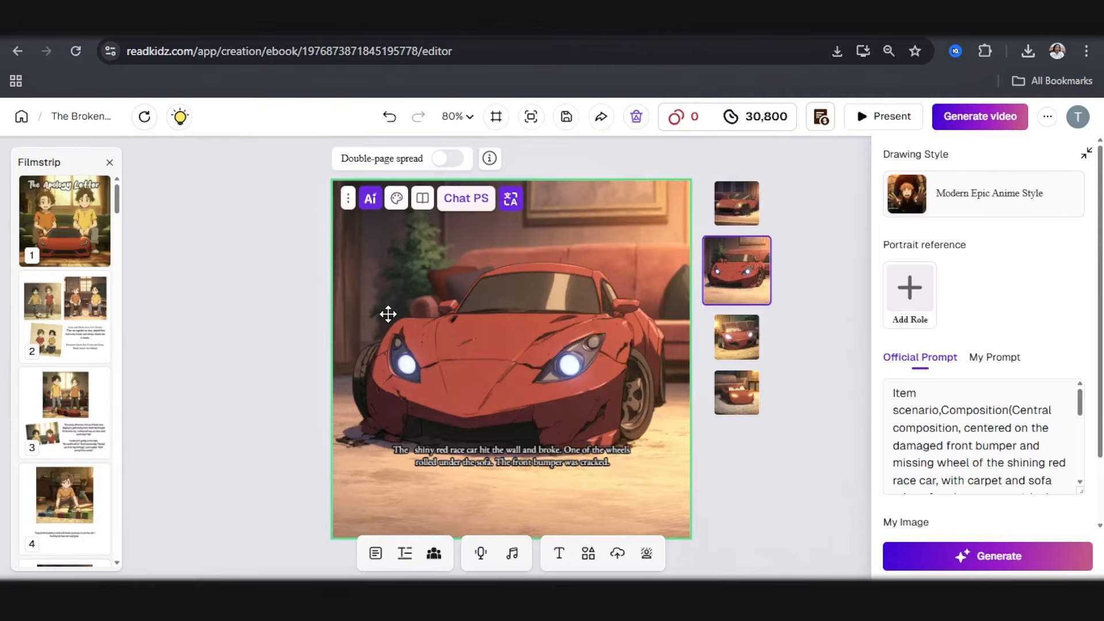
pyautogui.click(744, 335)
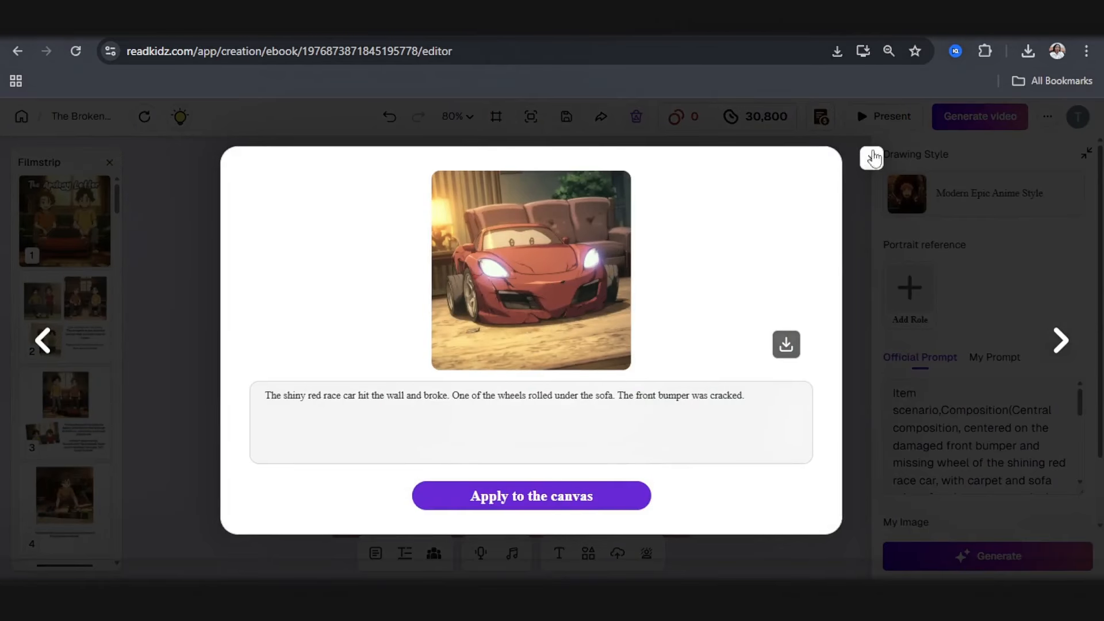
pyautogui.click(872, 158)
pyautogui.click(731, 393)
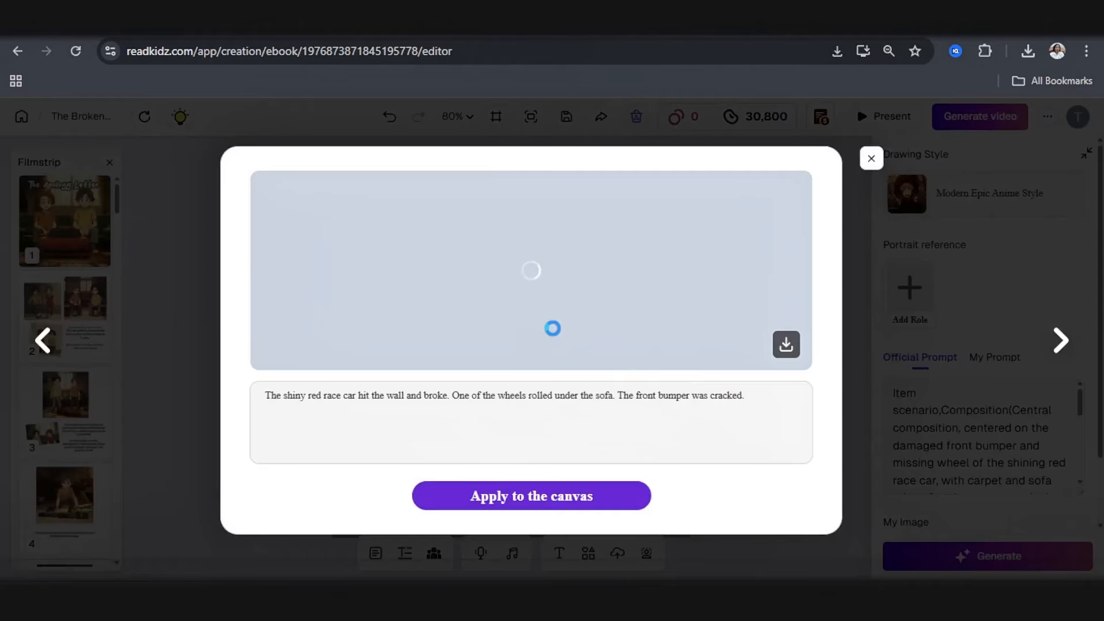
pyautogui.click(870, 160)
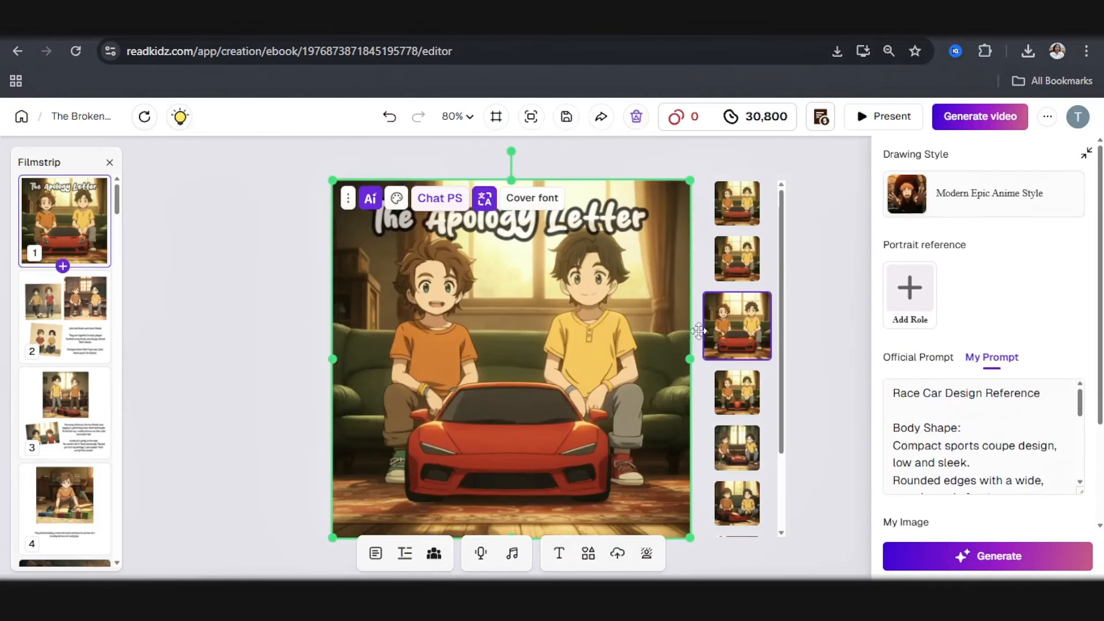
# Preview an alternative cover image and review the Race Car Design Reference in the ChatGPT conversation
pyautogui.scroll(-2, 708, 350)
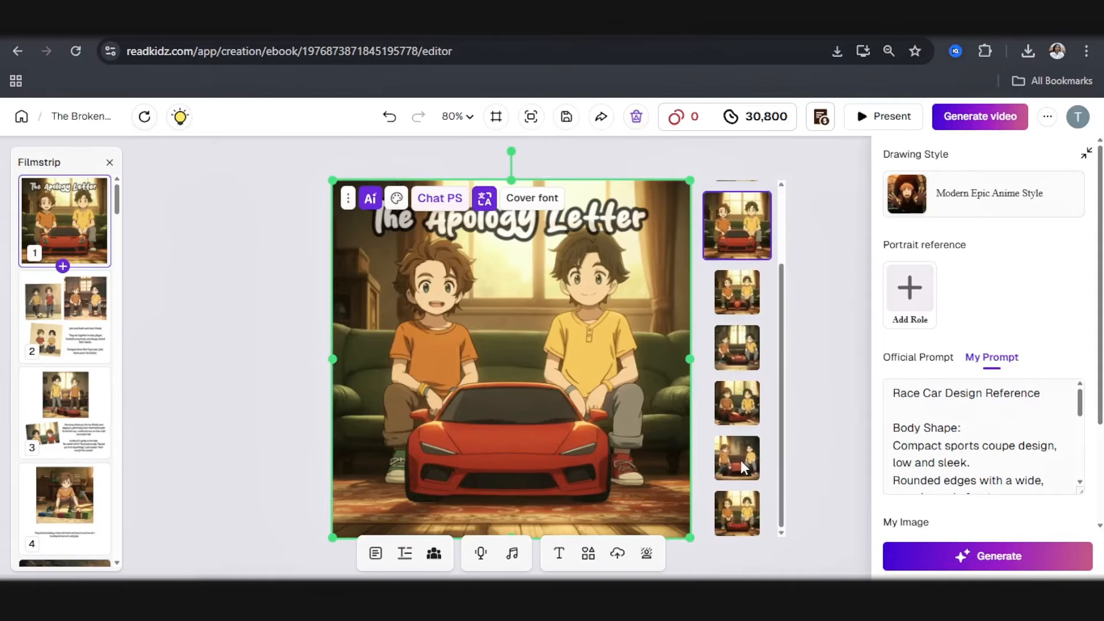
pyautogui.click(737, 411)
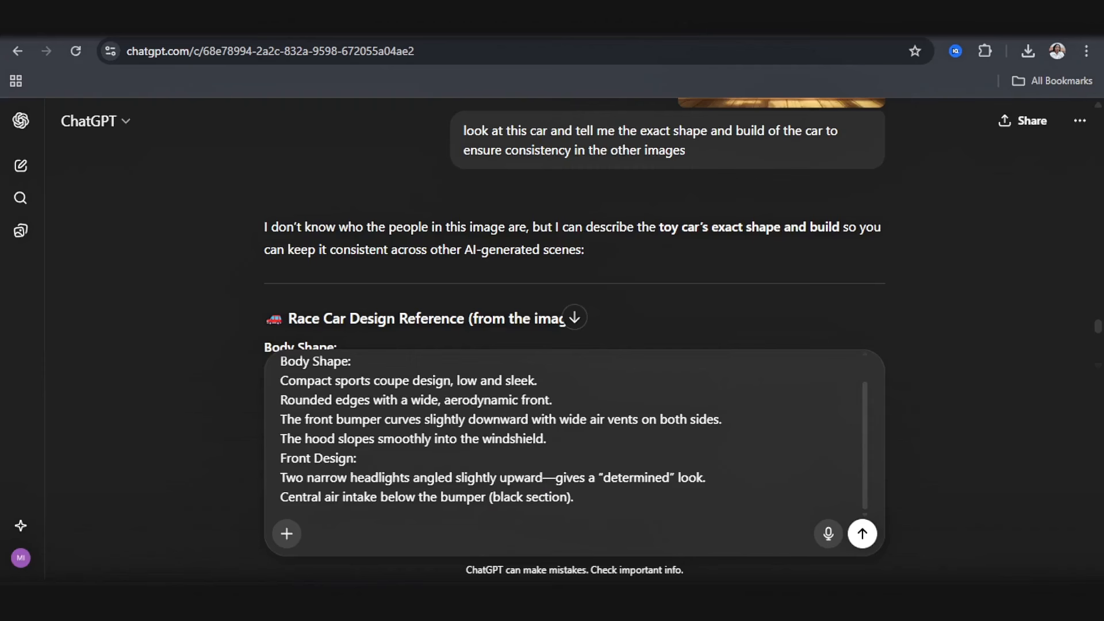
pyautogui.scroll(2, 604, 230)
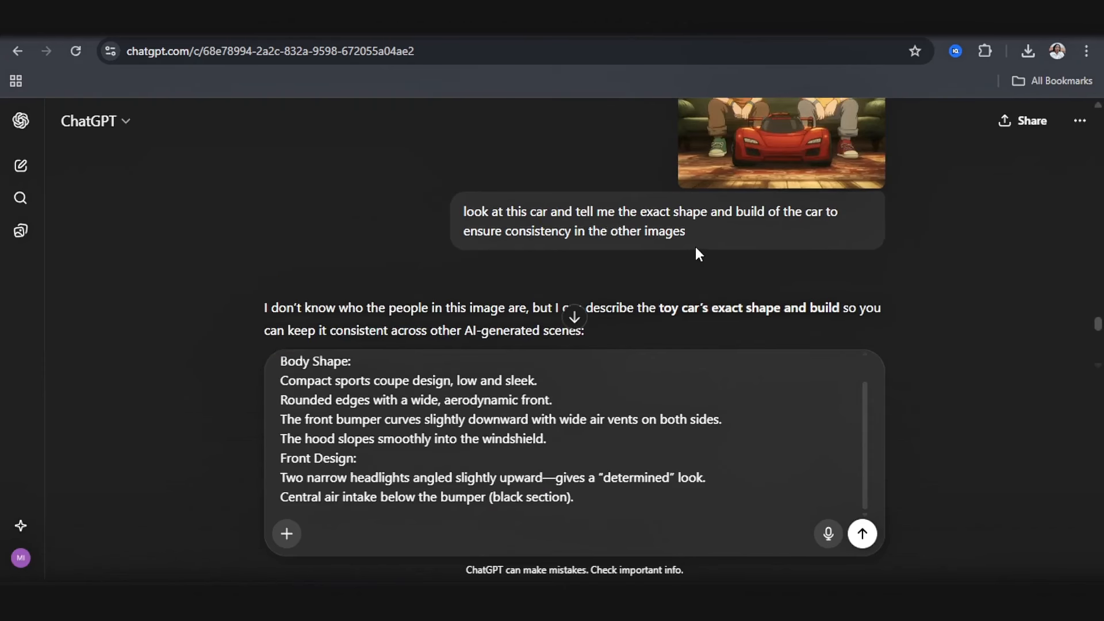
pyautogui.scroll(-5, 614, 262)
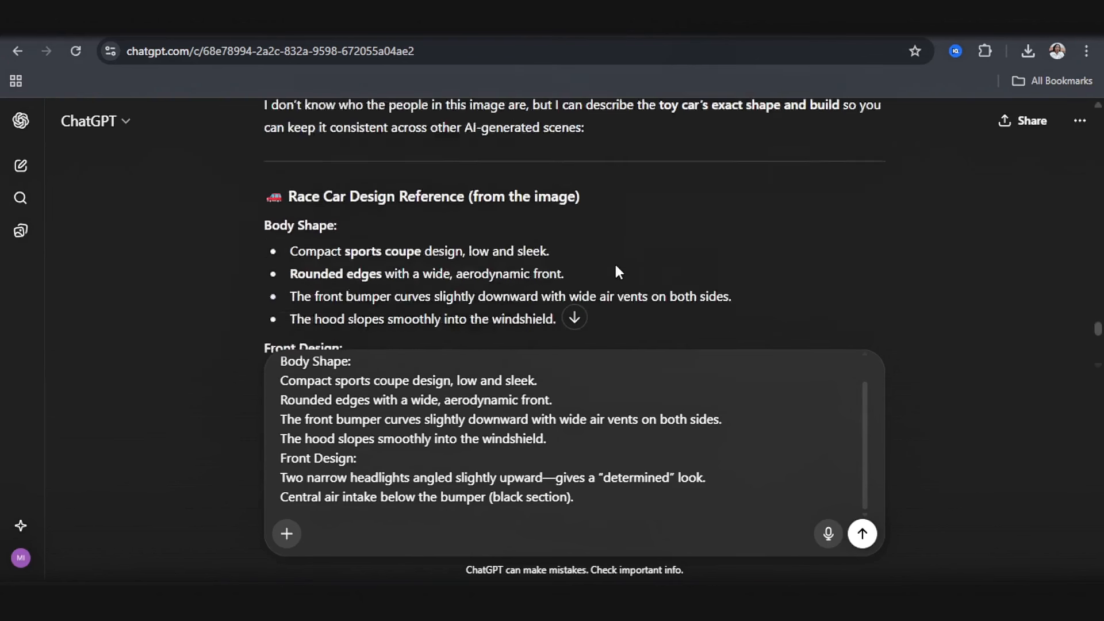
pyautogui.scroll(-2, 460, 250)
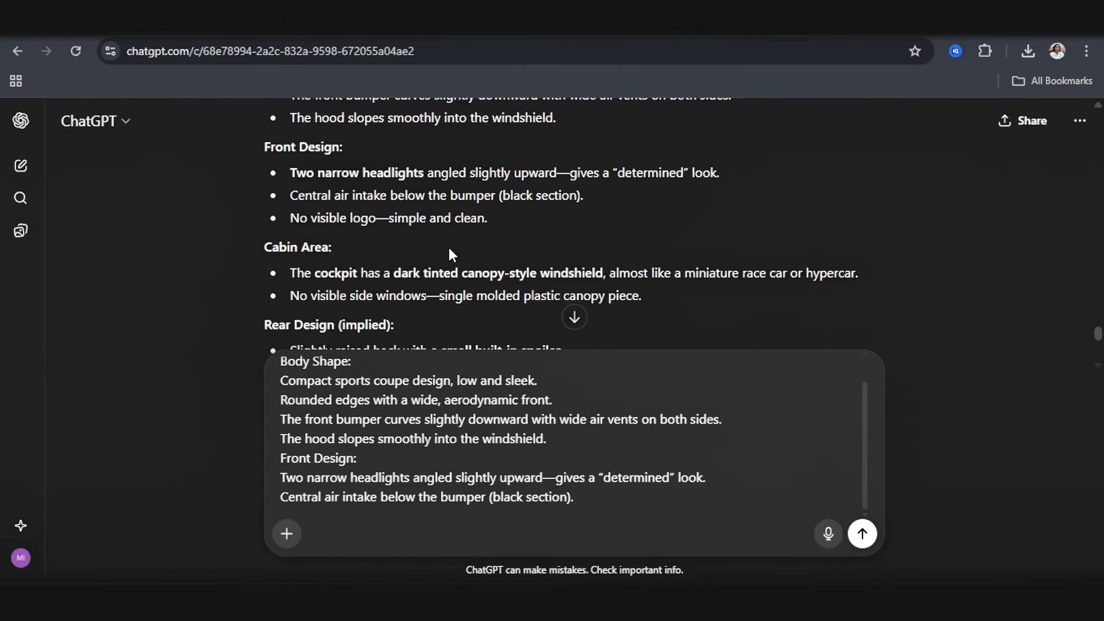
pyautogui.scroll(-2, 451, 246)
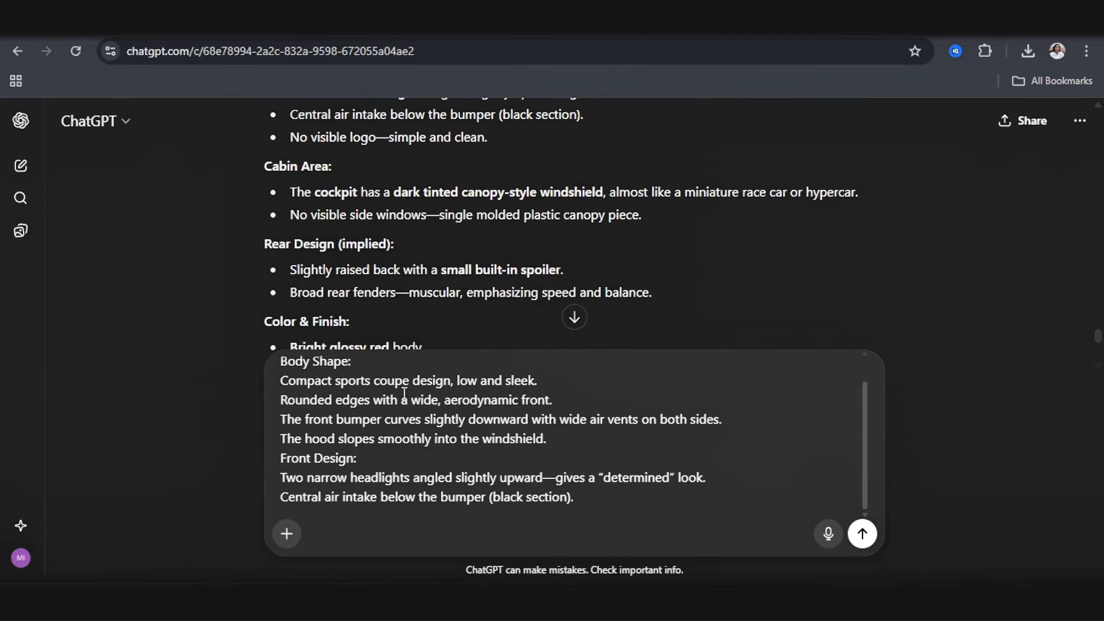
pyautogui.scroll(1, 389, 406)
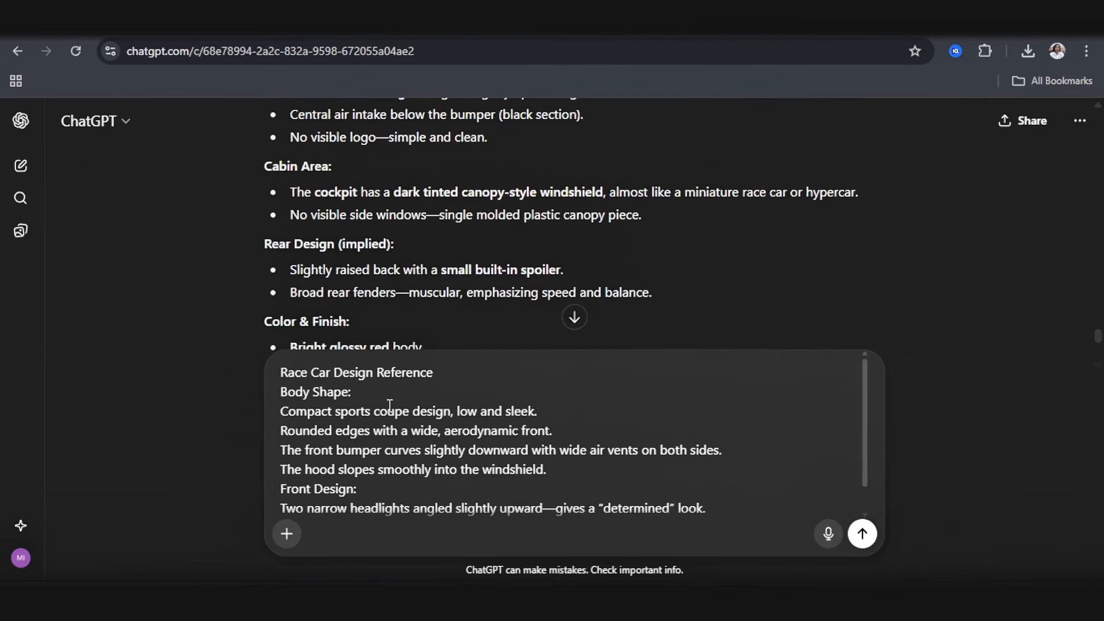
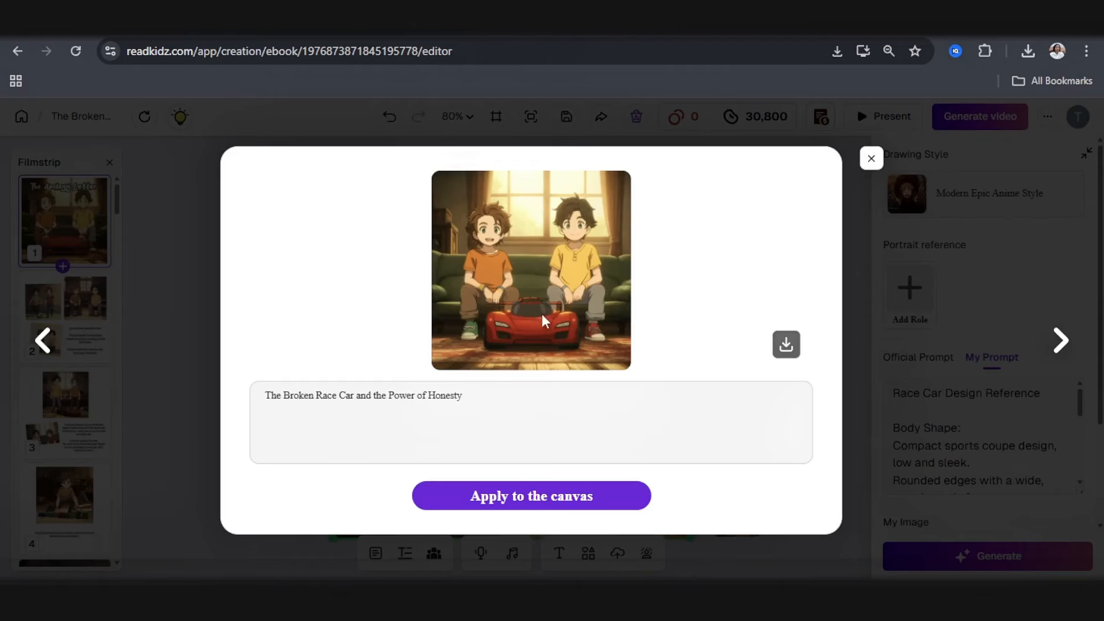
pyautogui.click(871, 159)
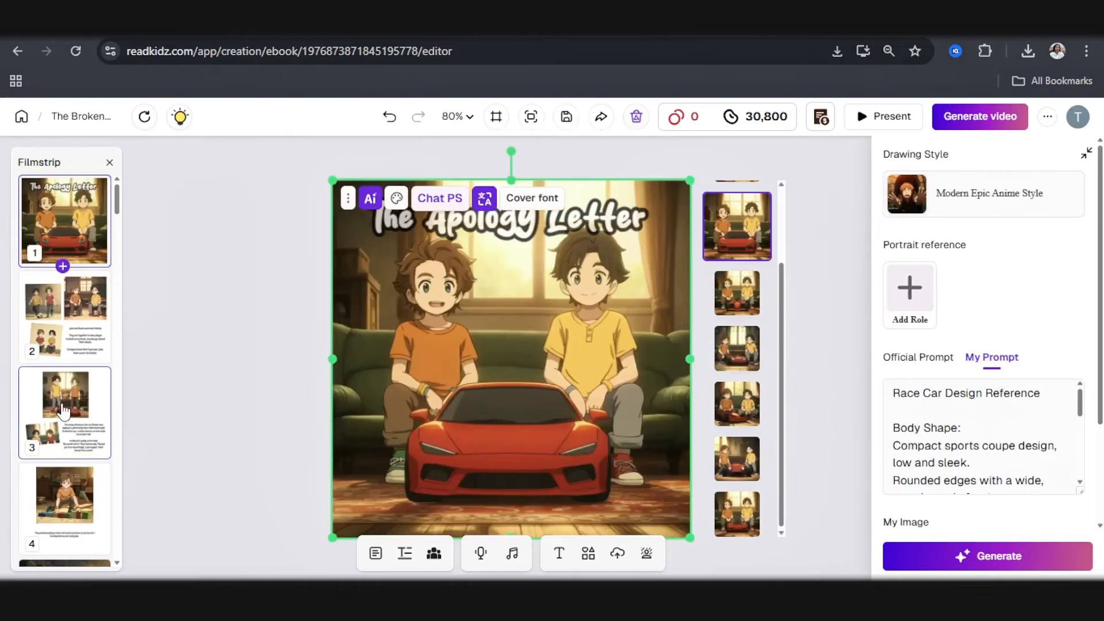
# Create an adjusted page 6 image with Chat PS, using the Race Car Design Reference text as the detail adjustment prompt
pyautogui.scroll(-2, 55, 469)
pyautogui.click(66, 524)
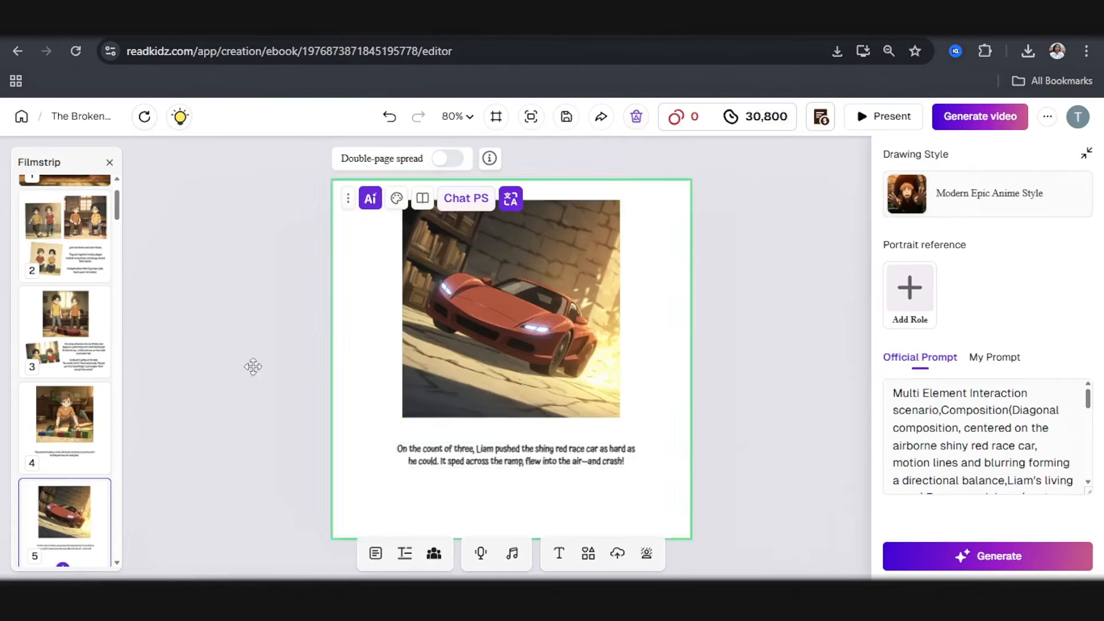
pyautogui.scroll(-4, 96, 429)
pyautogui.click(57, 476)
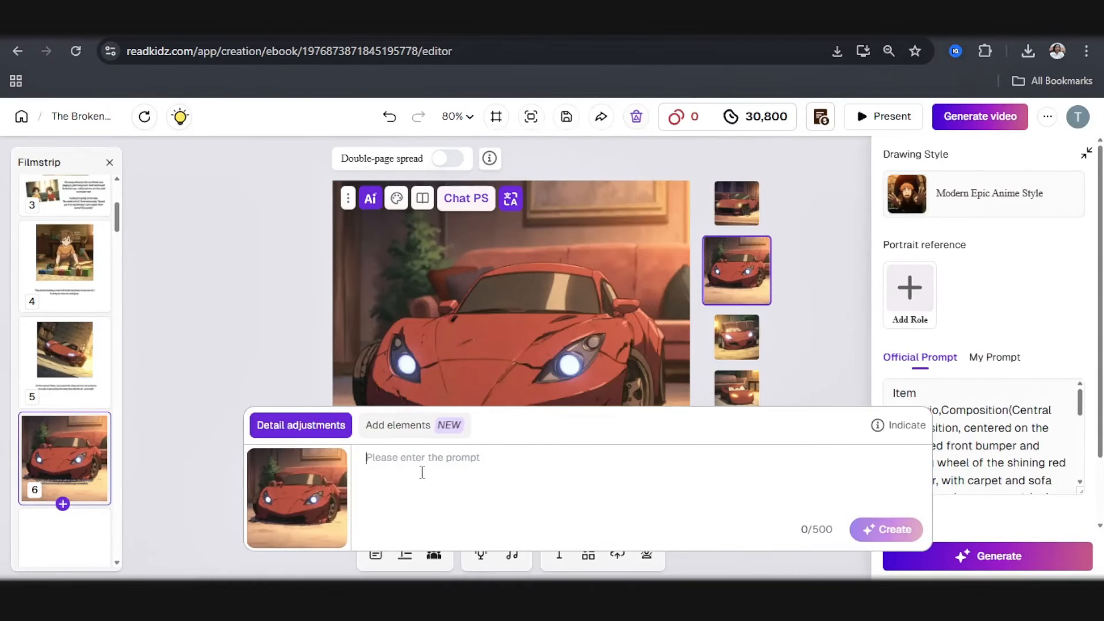
pyautogui.click(423, 471)
pyautogui.hotkey('ctrl', 'v')
pyautogui.scroll(4, 425, 469)
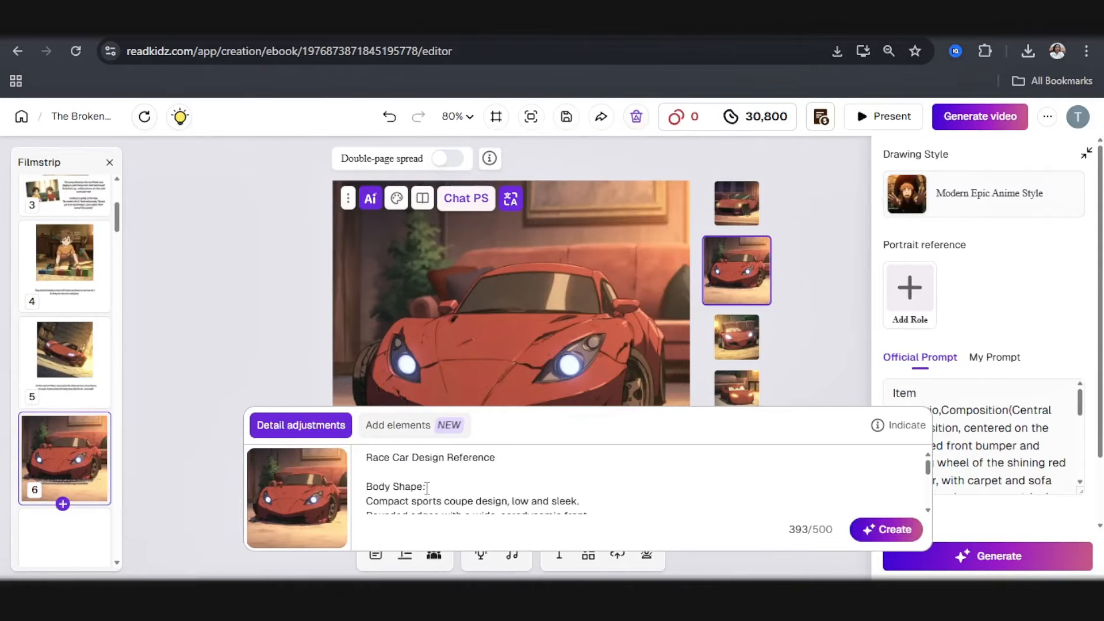
pyautogui.scroll(-1, 446, 461)
pyautogui.scroll(-2, 446, 462)
pyautogui.click(887, 529)
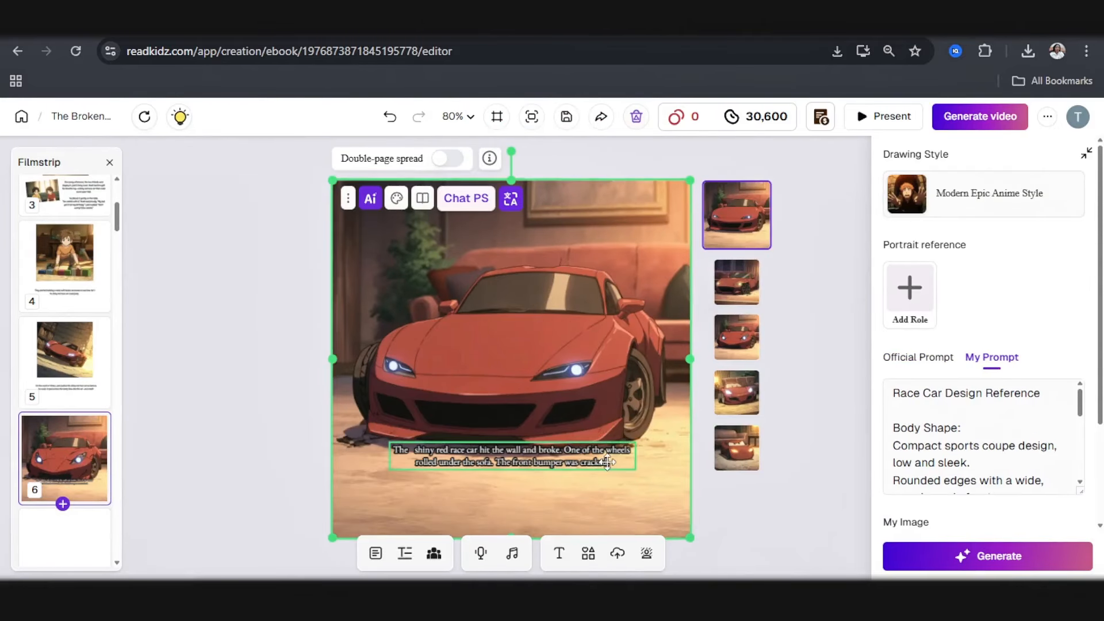
# Adjust page 6's image with Chat PS so one wheel is detached, one headlight is broken and the bumper is cracked
pyautogui.click(465, 198)
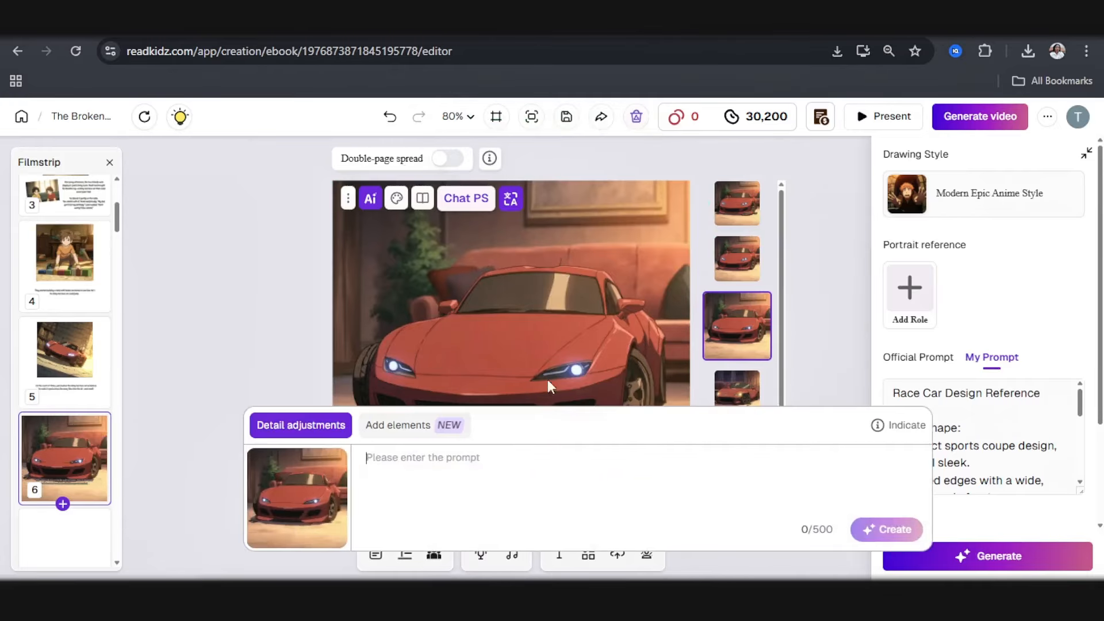
pyautogui.write('one of the wheels should be detached one headlight should be broken and crack on the bumper')
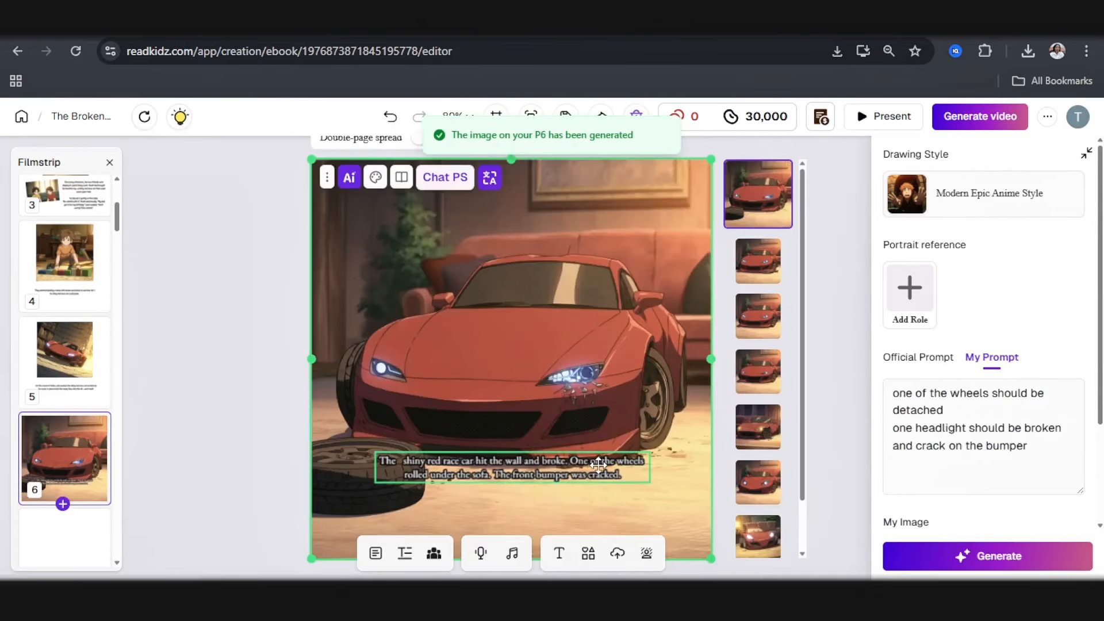
# Download the newest page 6 image showing the damaged car with the detached wheel, and close its preview
pyautogui.click(760, 212)
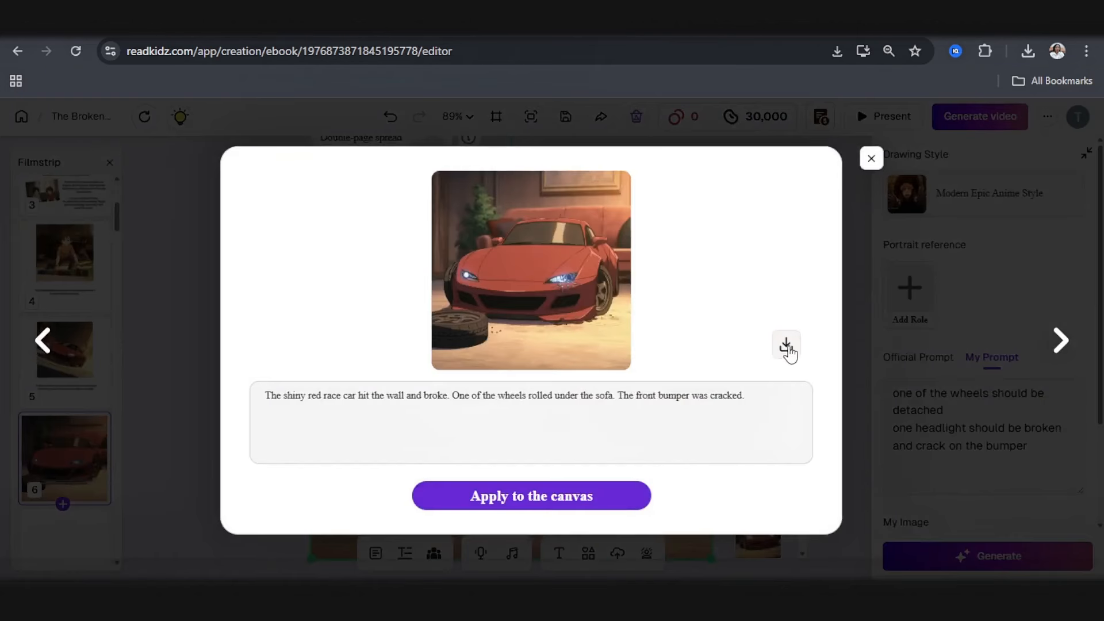
pyautogui.click(785, 348)
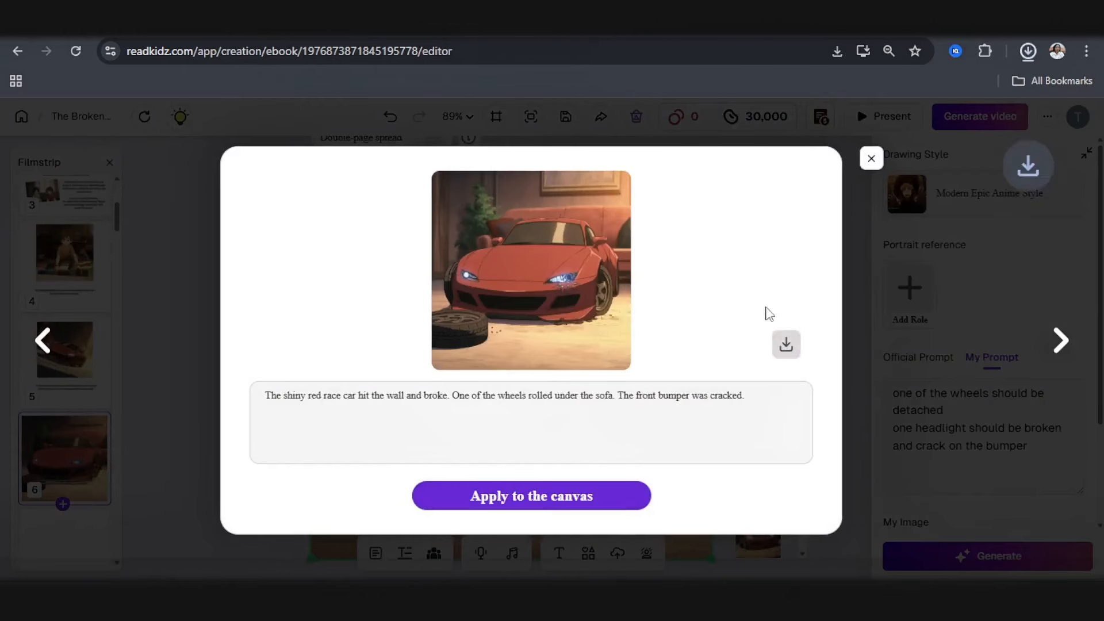
pyautogui.click(871, 159)
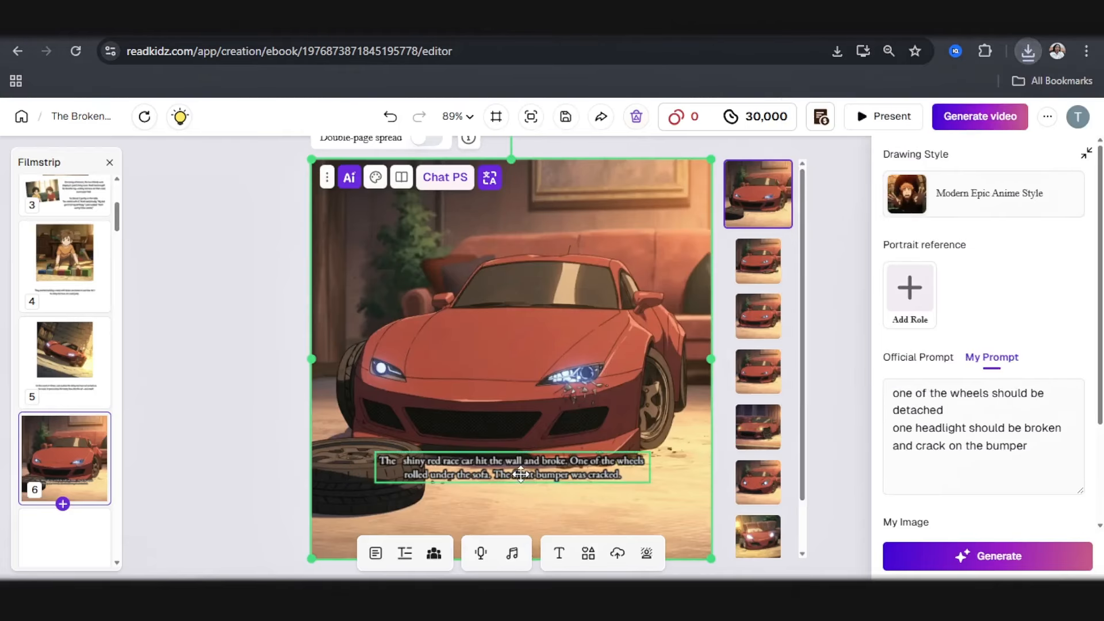
# Shrink page 5's car picture and append page 6's caption, starting "The shiny red race car hit the wall and broke", below the existing text
pyautogui.click(521, 480)
pyautogui.click(54, 361)
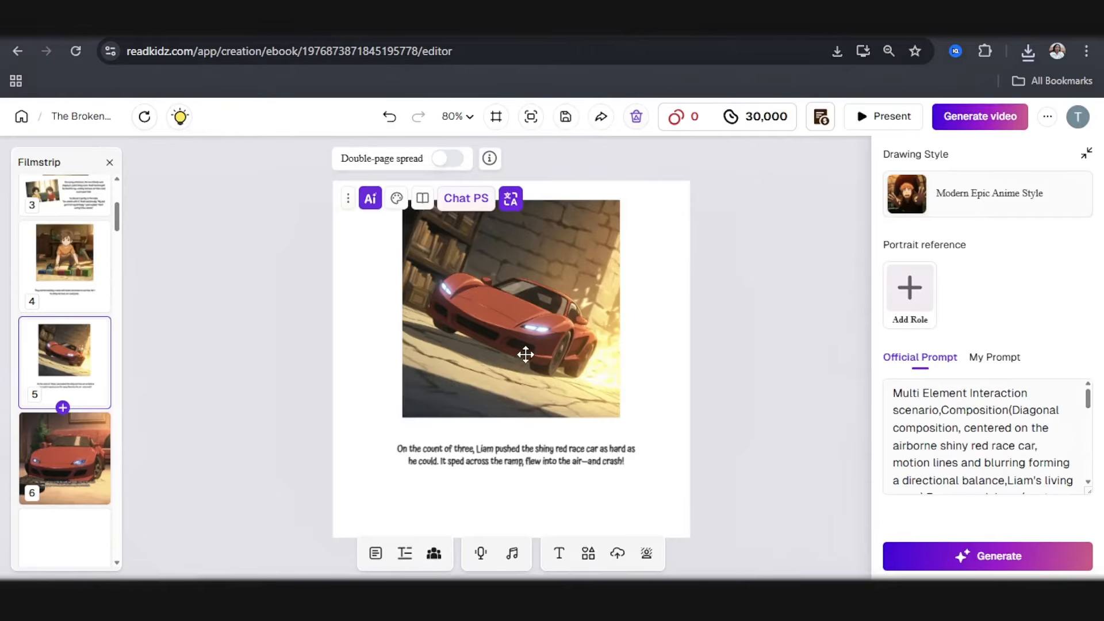
pyautogui.moveTo(525, 355); pyautogui.dragTo(584, 366)
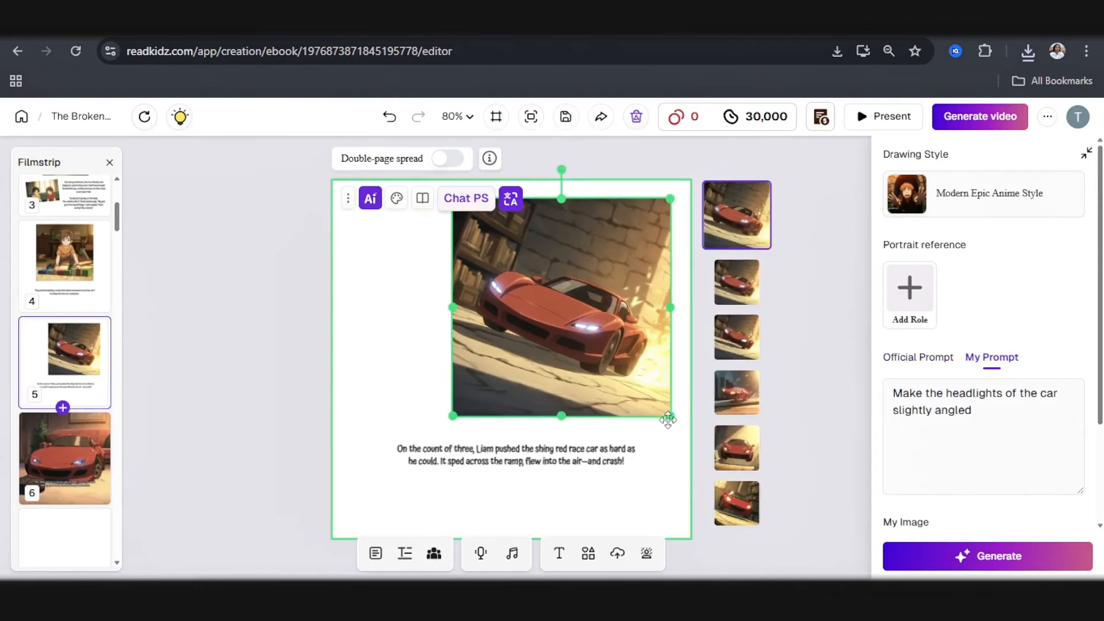
pyautogui.click(630, 463)
pyautogui.click(641, 471)
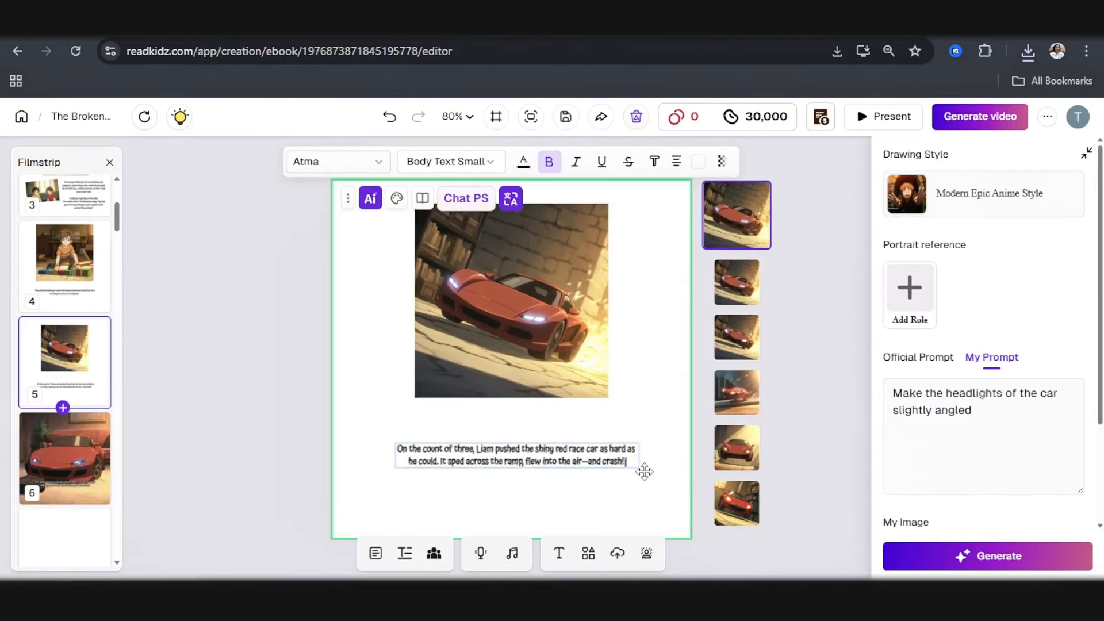
pyautogui.write('The  shiny red race car hit the wall and broke. One of the wheels rolled under the sofa. The front bumper was cracked.')
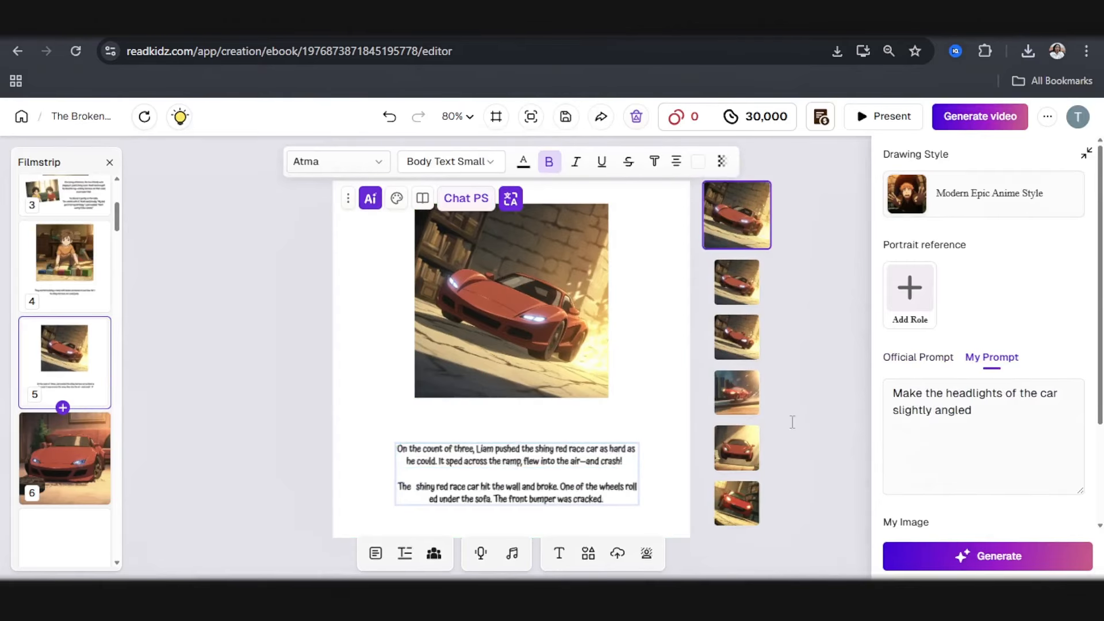
# Narrow page 5's caption box, position it at the lower right beneath the car picture, and shrink the picture slightly
pyautogui.click(601, 475)
pyautogui.click(600, 476)
pyautogui.moveTo(640, 476); pyautogui.dragTo(555, 475)
pyautogui.moveTo(490, 487); pyautogui.dragTo(597, 467)
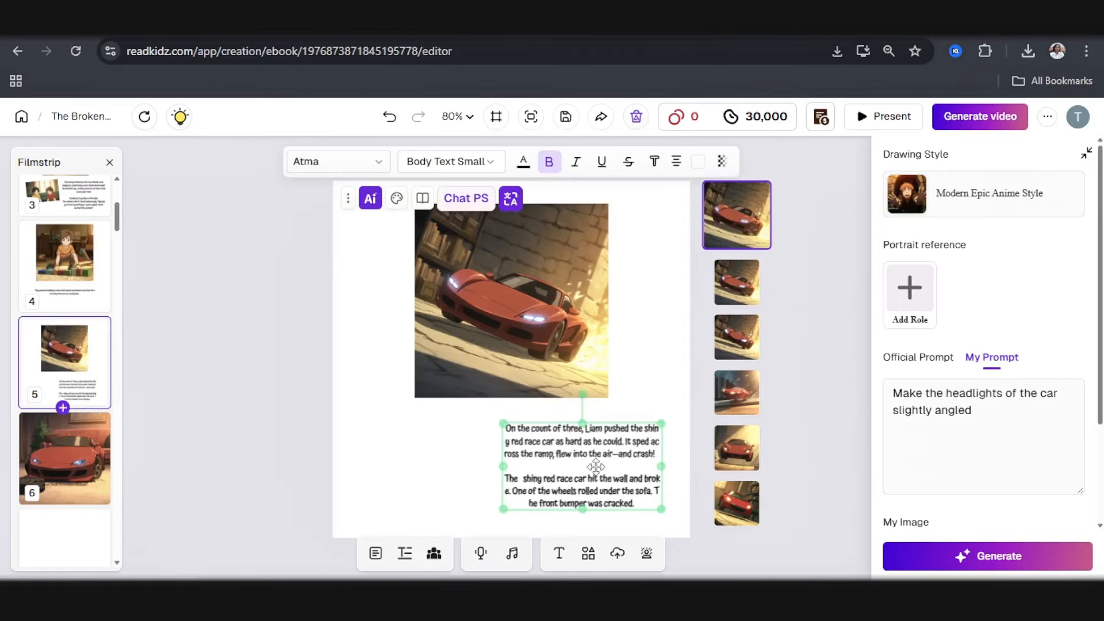
pyautogui.click(525, 358)
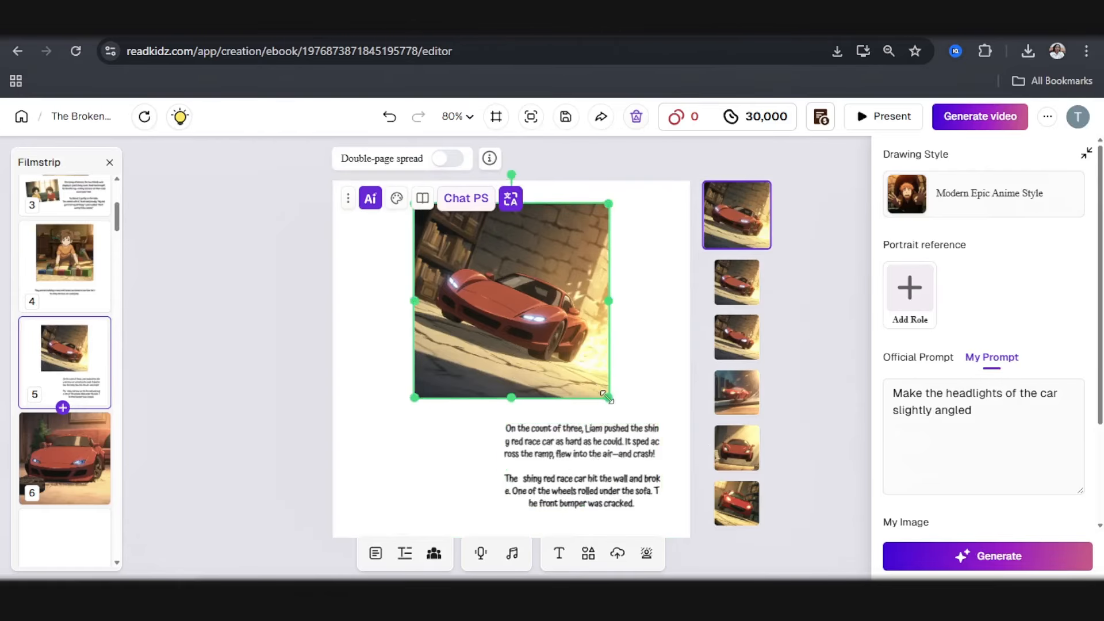
pyautogui.moveTo(607, 396); pyautogui.dragTo(603, 388)
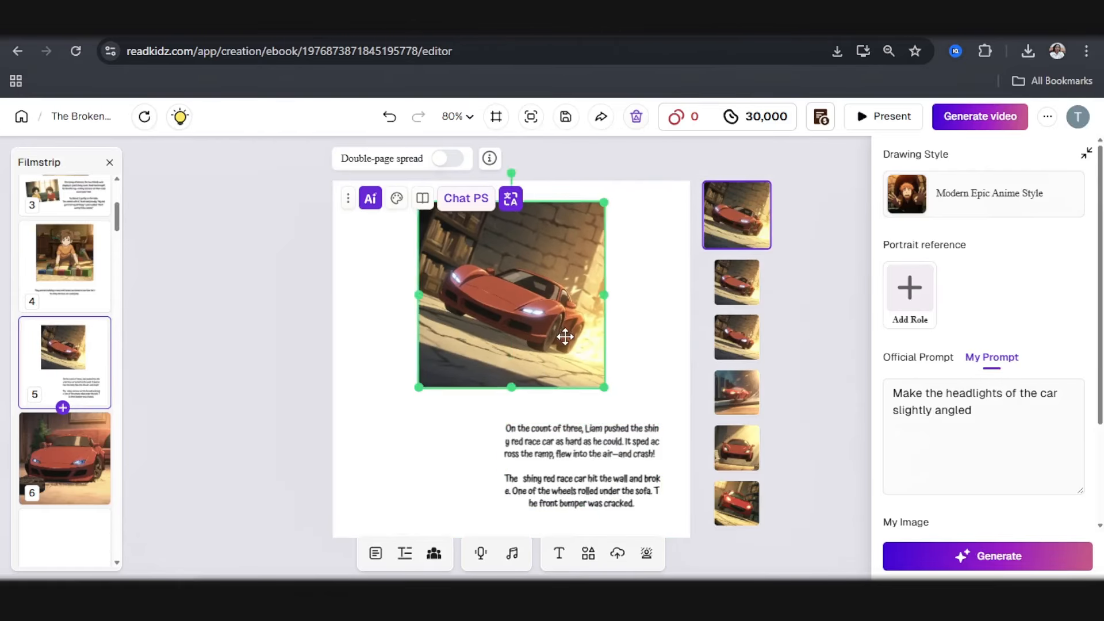
pyautogui.moveTo(587, 453); pyautogui.dragTo(596, 434)
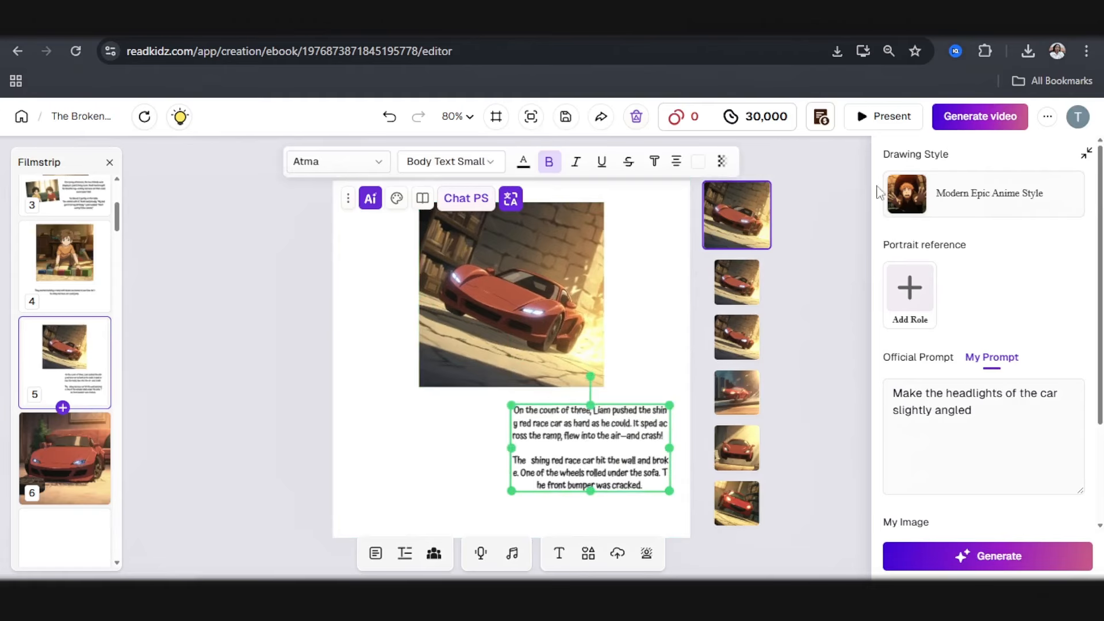
# Upload the damaged car image to page 5, placing it left of the caption and tilting it slightly counterclockwise
pyautogui.click(617, 553)
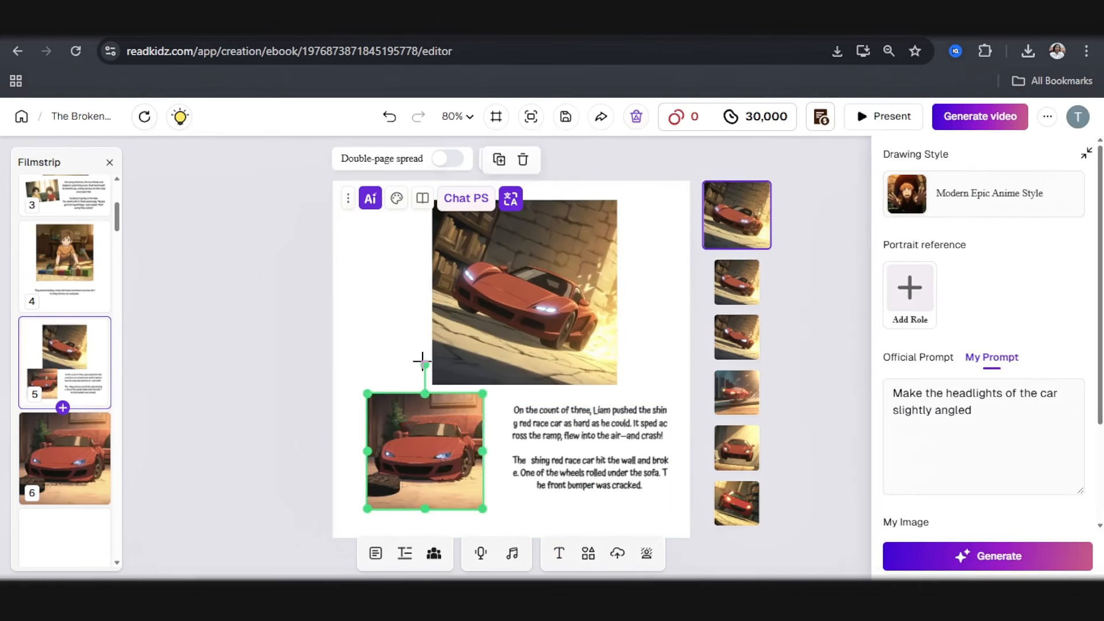
pyautogui.moveTo(422, 364); pyautogui.dragTo(416, 375)
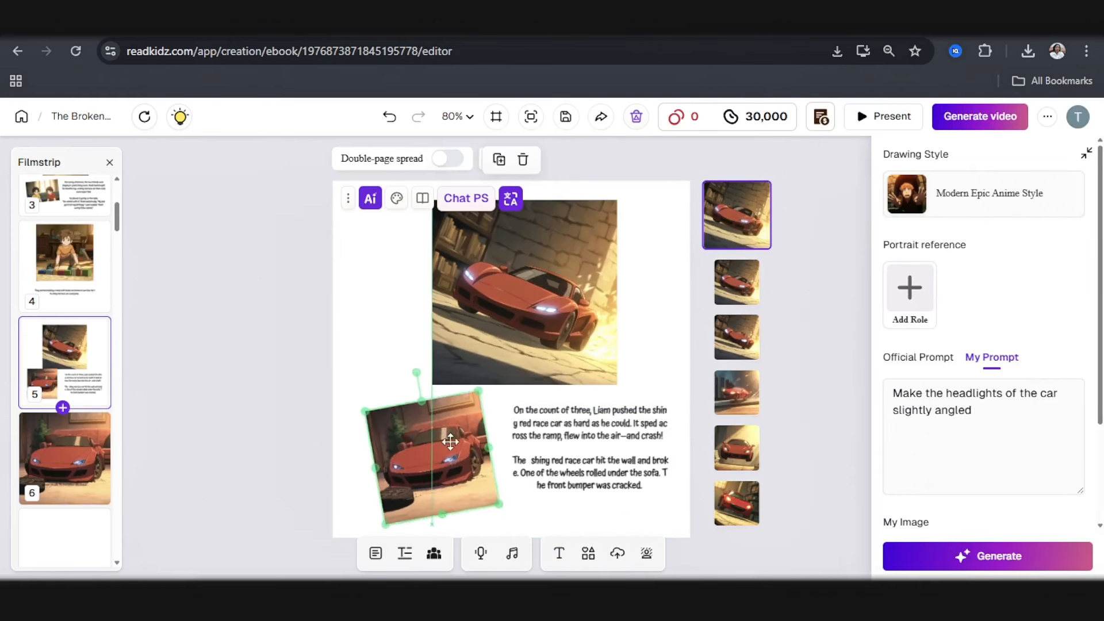
pyautogui.moveTo(448, 437); pyautogui.dragTo(448, 439)
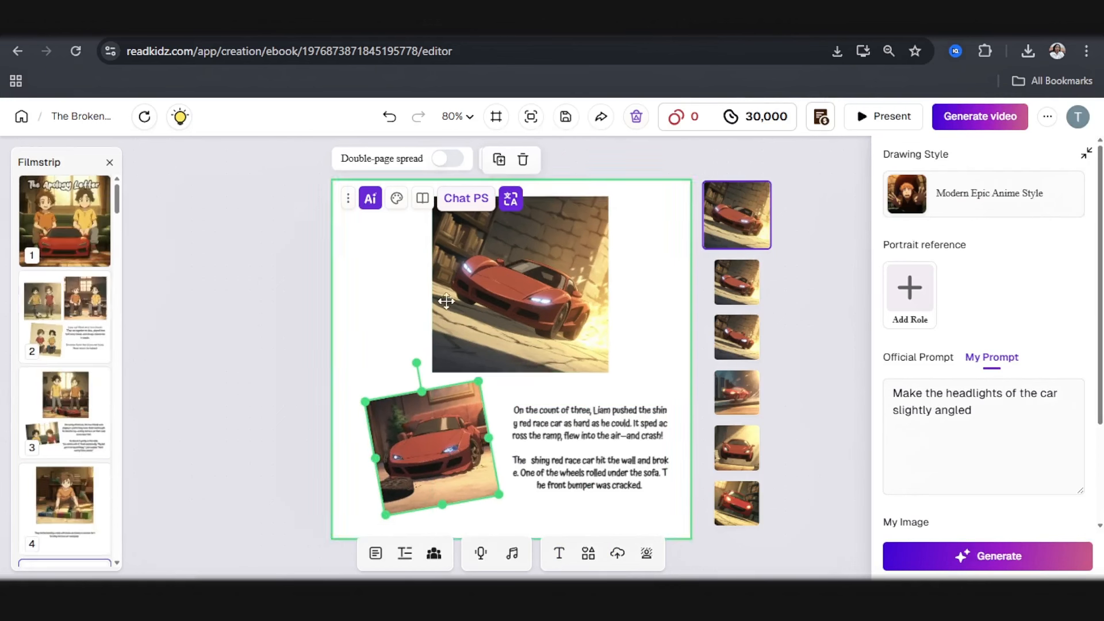
# Open page 2 and examine its three pictures and their layout
pyautogui.click(43, 303)
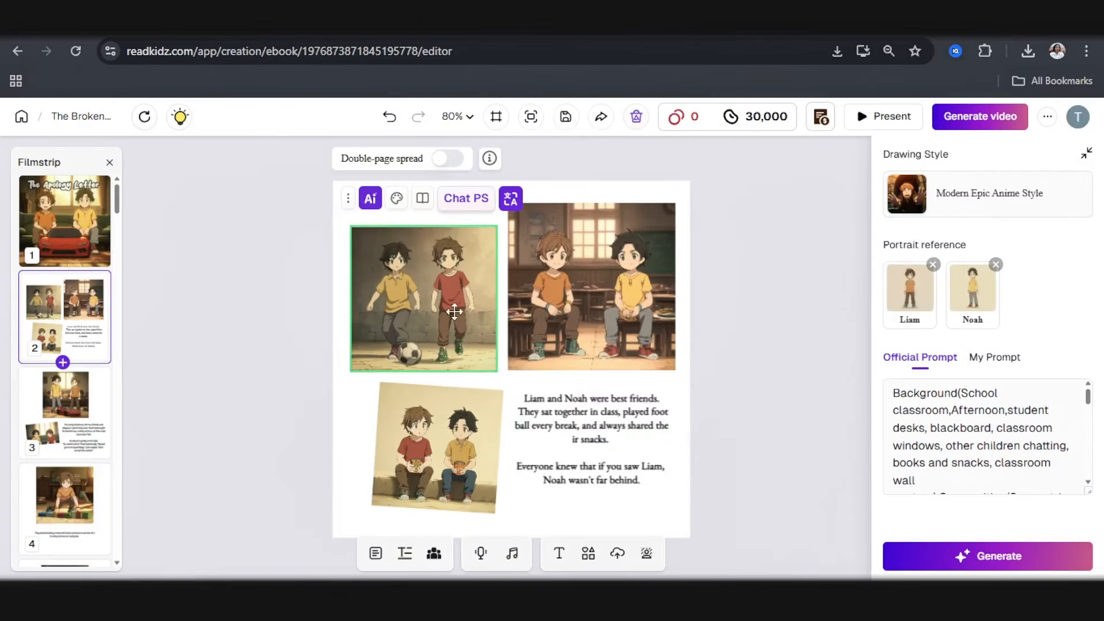
pyautogui.click(545, 336)
pyautogui.click(454, 336)
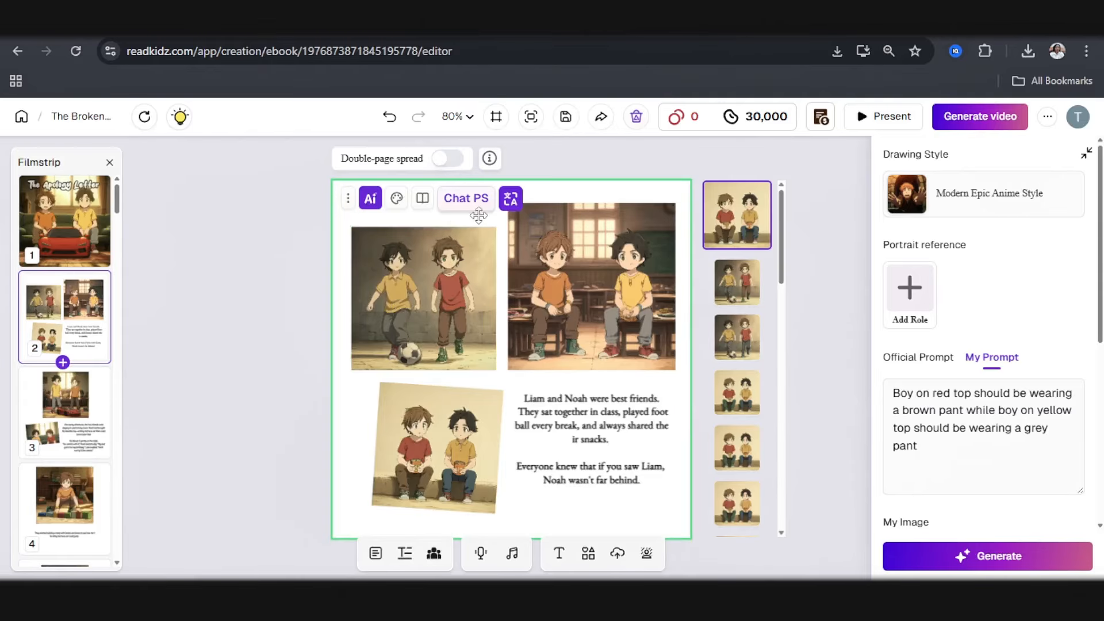
pyautogui.click(454, 435)
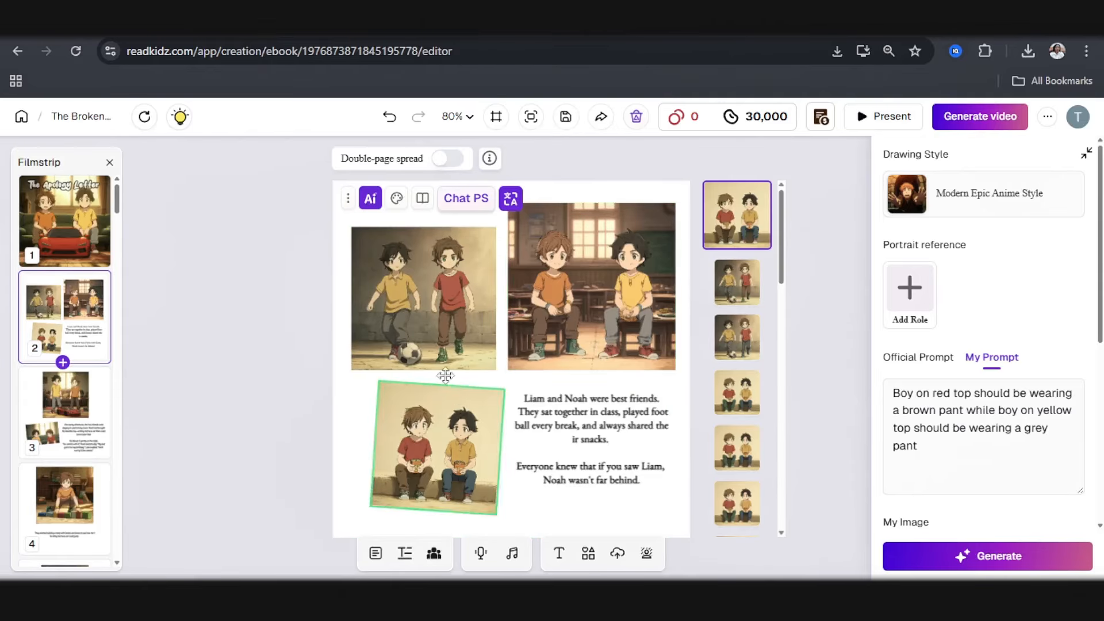
pyautogui.click(437, 262)
pyautogui.click(440, 451)
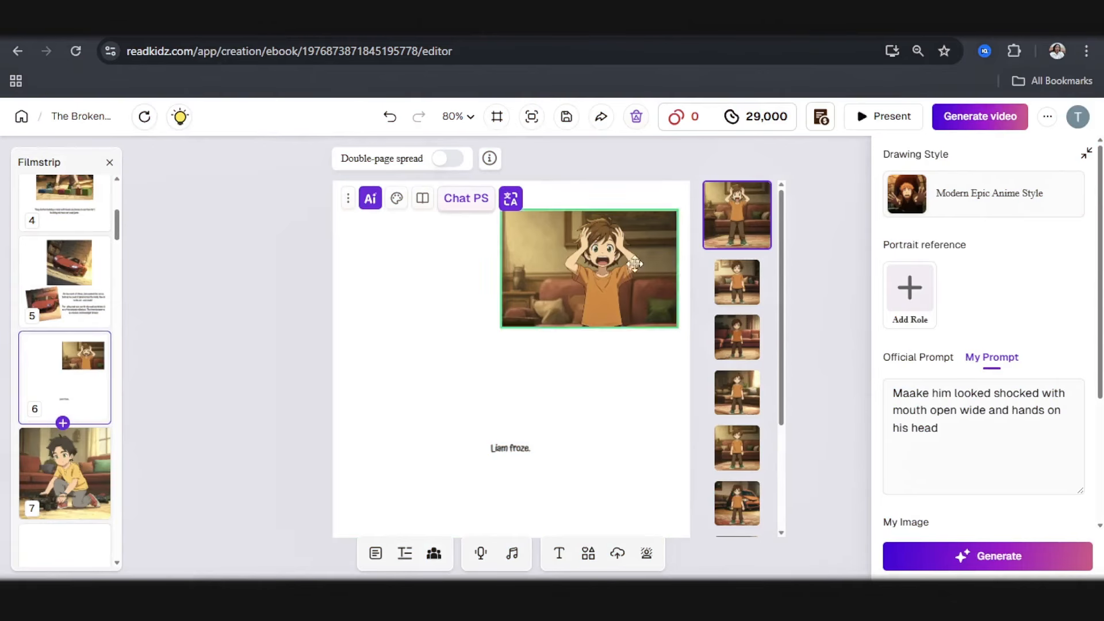
# Adjust page 6's image with Chat PS to color the couch behind the boy dark grey, and crop its lower part
pyautogui.click(467, 201)
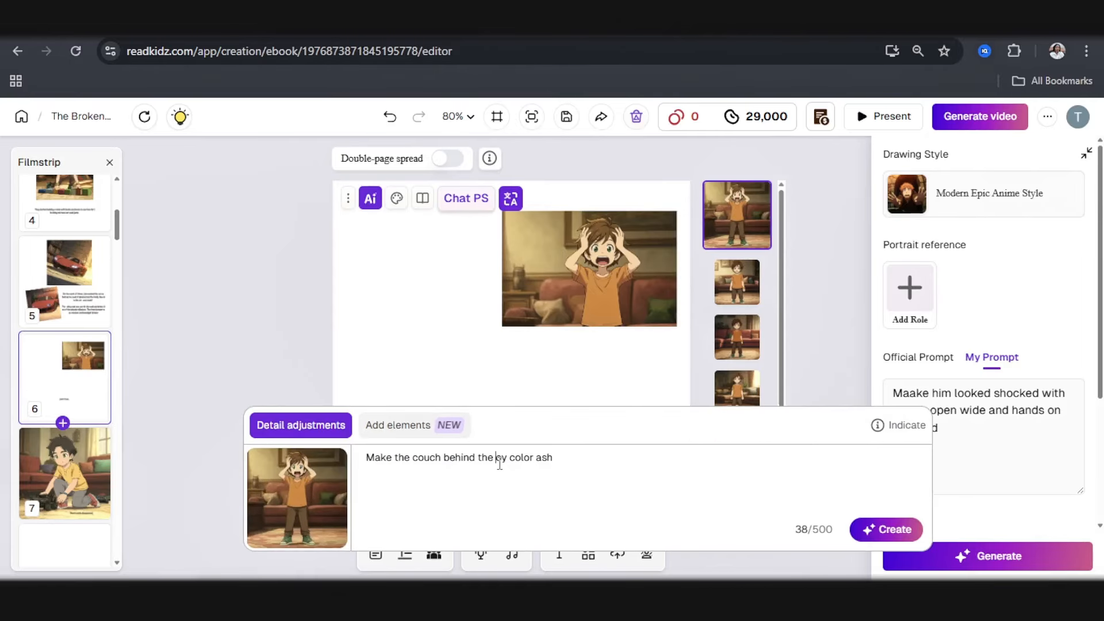
pyautogui.write('behind the boy color dark grey')
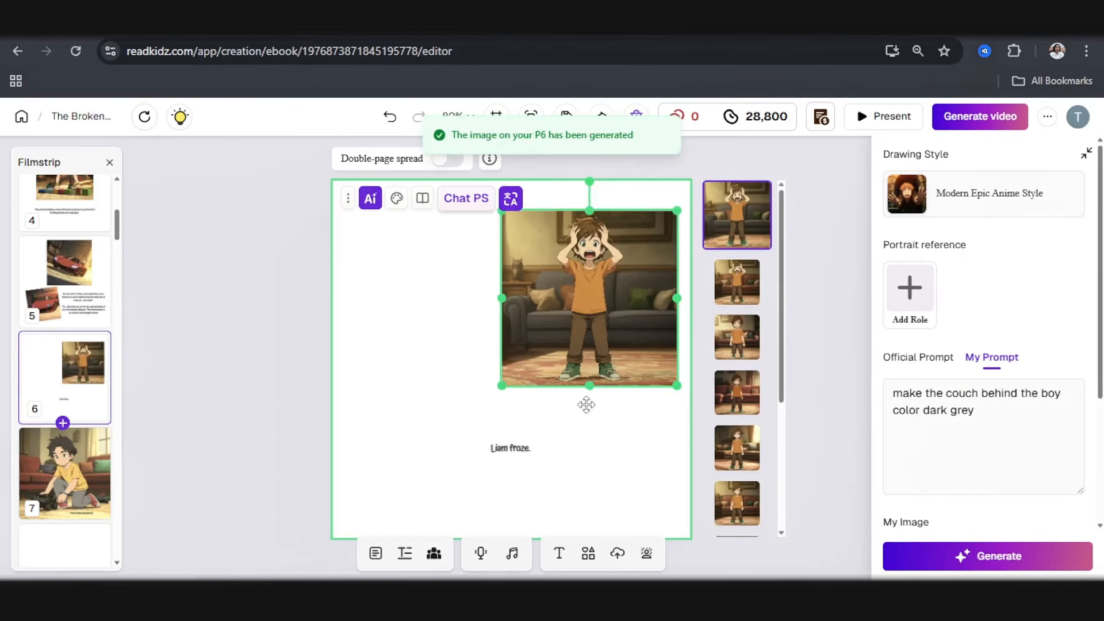
pyautogui.moveTo(589, 385); pyautogui.dragTo(623, 310)
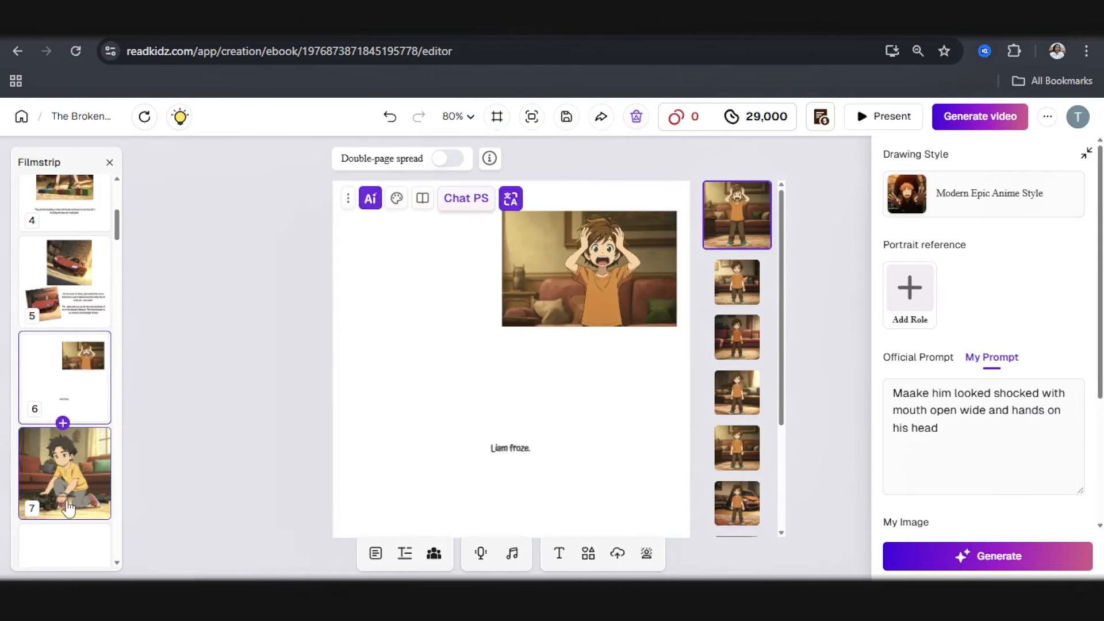
# Move page 7's caption to the lower right and create an adjusted image with Chat PS using the damaged-car Race Car Design Reference prompt
pyautogui.click(68, 509)
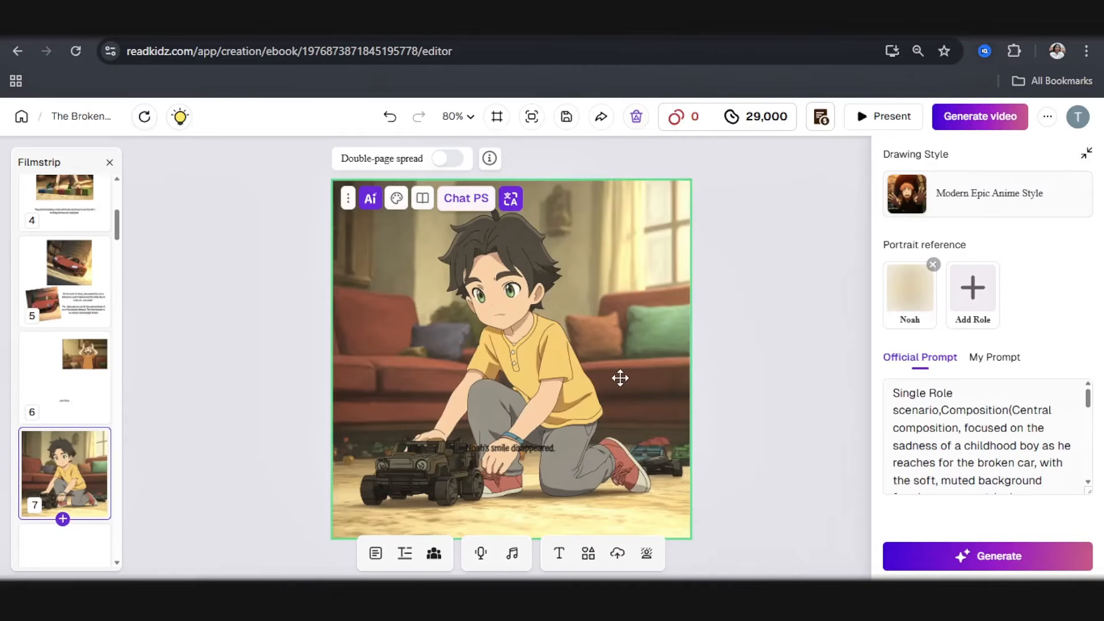
pyautogui.moveTo(504, 450); pyautogui.dragTo(571, 518)
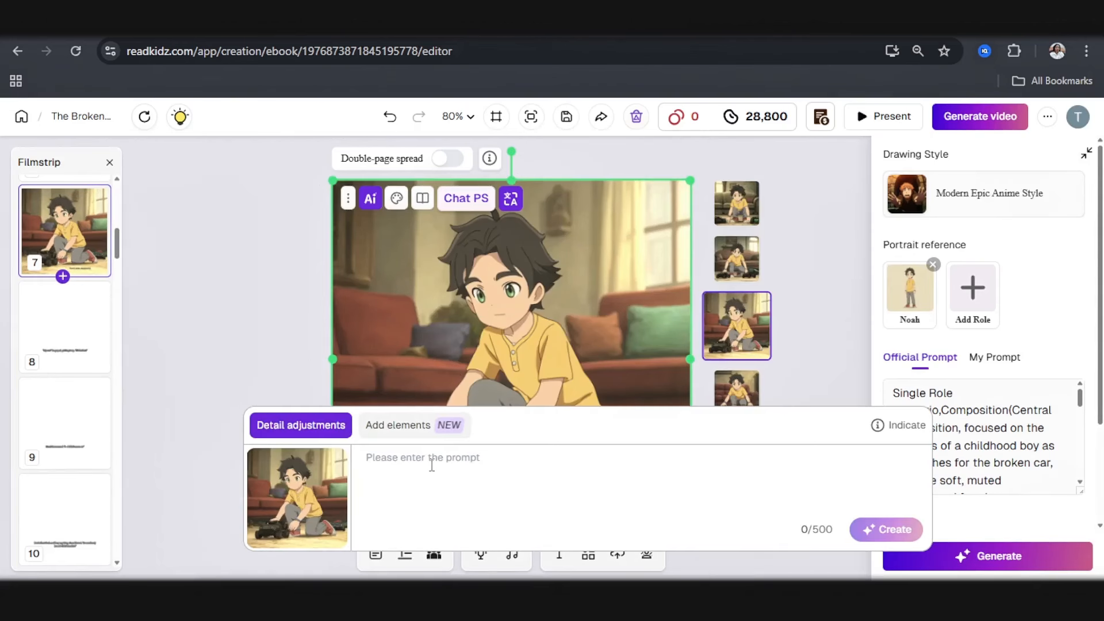
pyautogui.hotkey('ctrl', 'v')
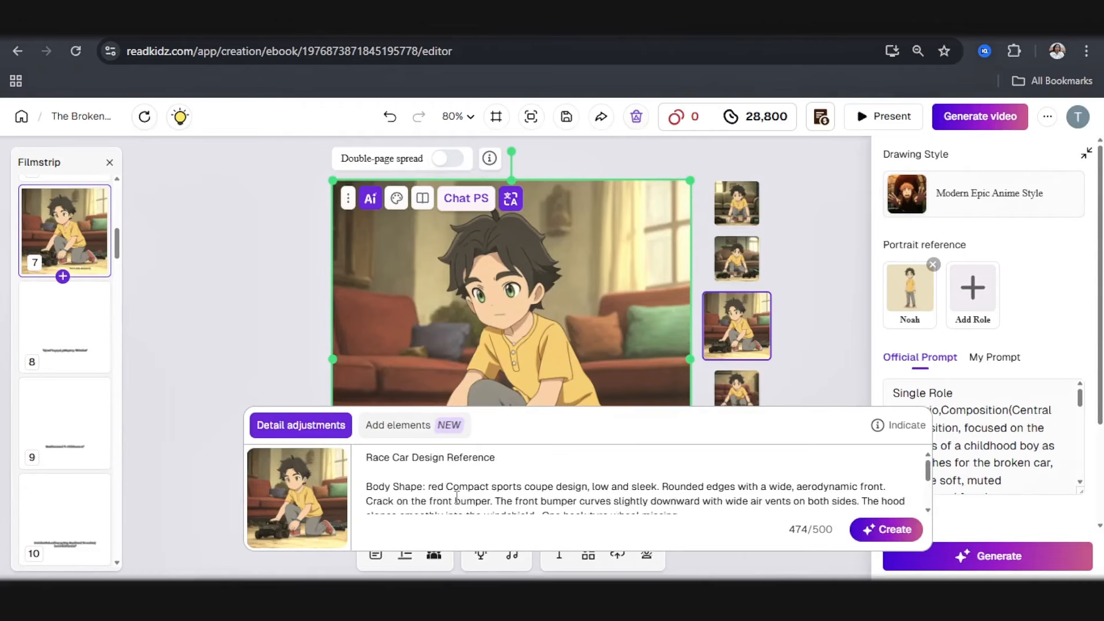
pyautogui.scroll(-2, 448, 496)
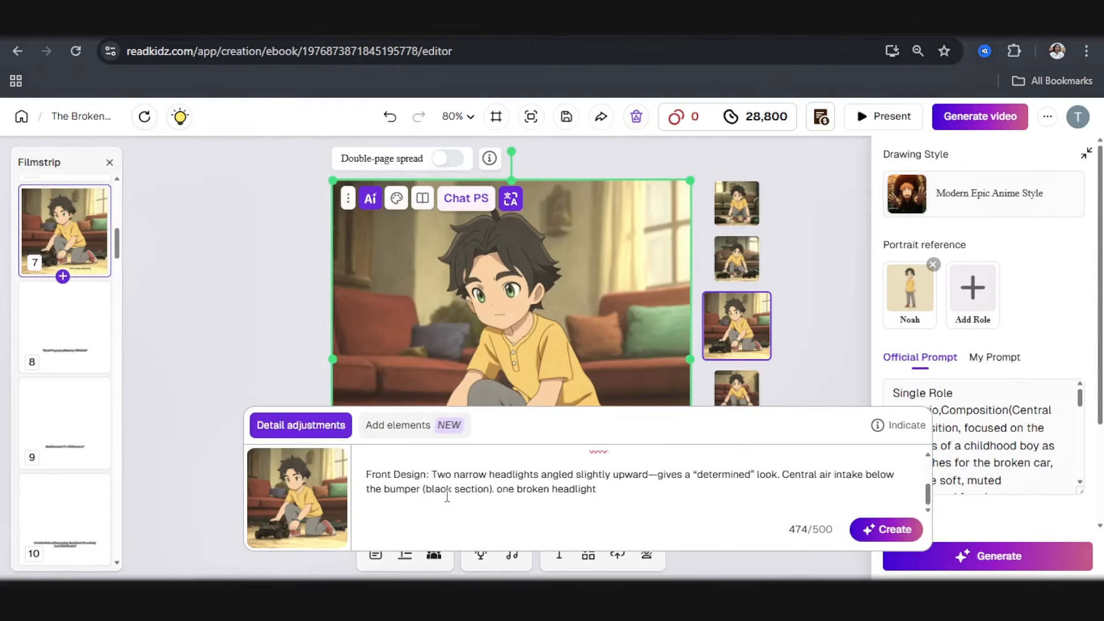
pyautogui.scroll(3, 448, 496)
pyautogui.scroll(-3, 526, 495)
pyautogui.click(894, 529)
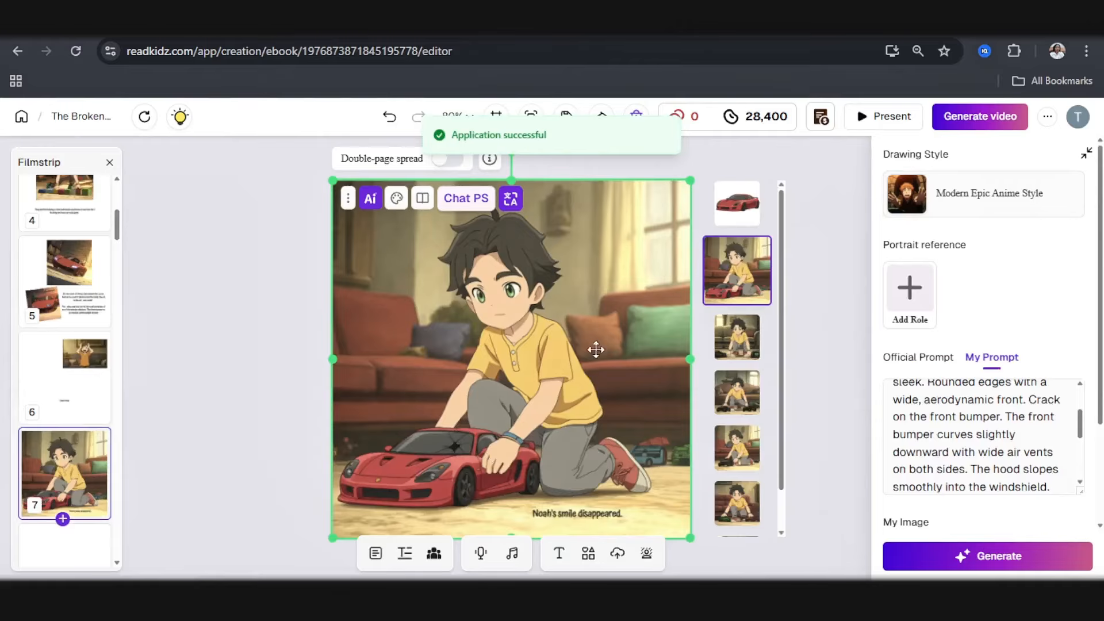
# Adjust page 7's image with Chat PS so the couch behind the boy is dark gray and the boy looks sad
pyautogui.click(457, 205)
pyautogui.write('Make the couch behind the boy dark color gray')
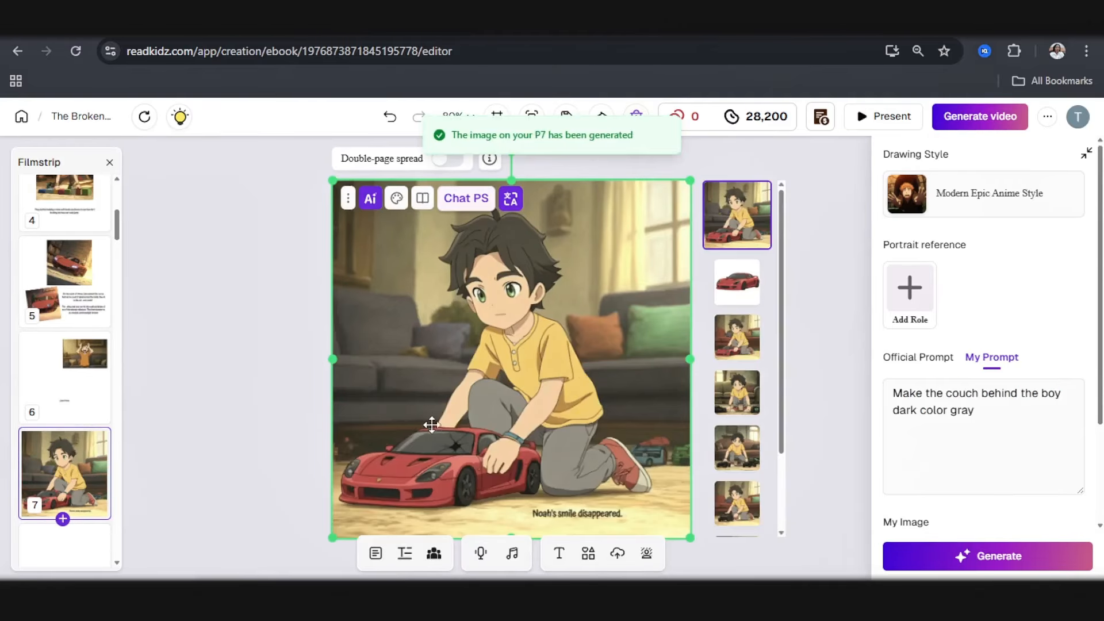
pyautogui.click(465, 198)
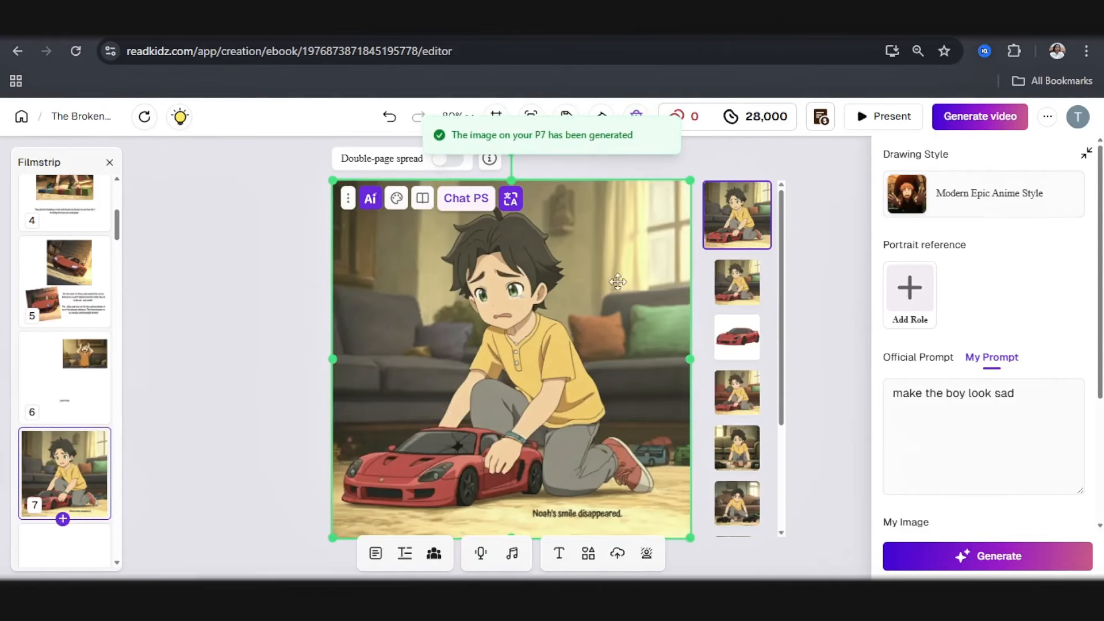
# Download the newest page 7 image of the sad boy and select the page's caption text for copying
pyautogui.click(753, 218)
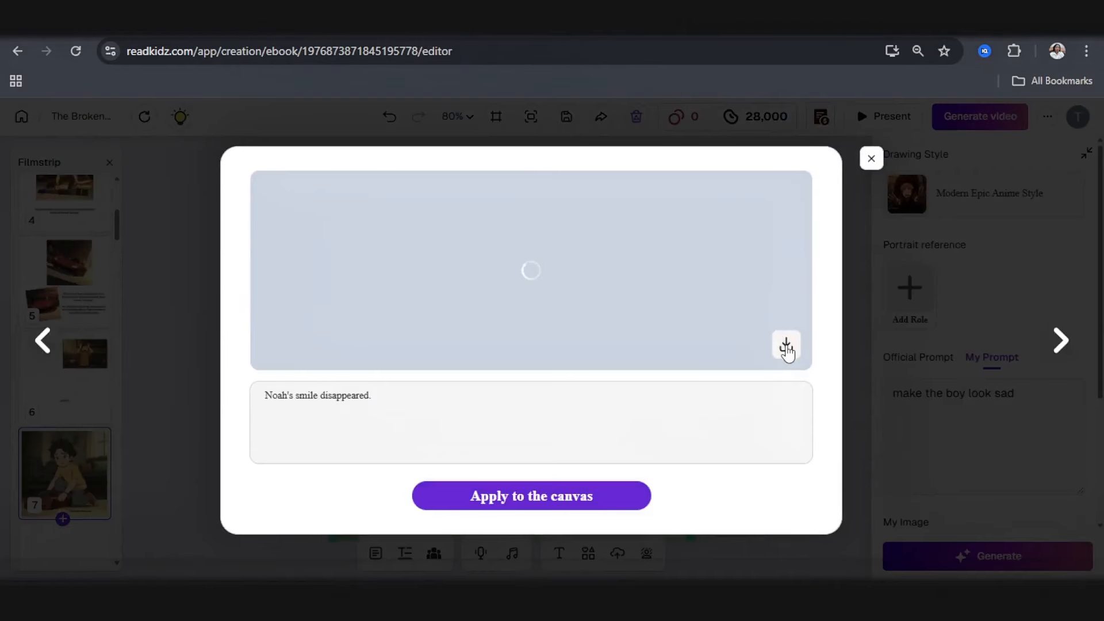
pyautogui.click(786, 344)
pyautogui.click(552, 513)
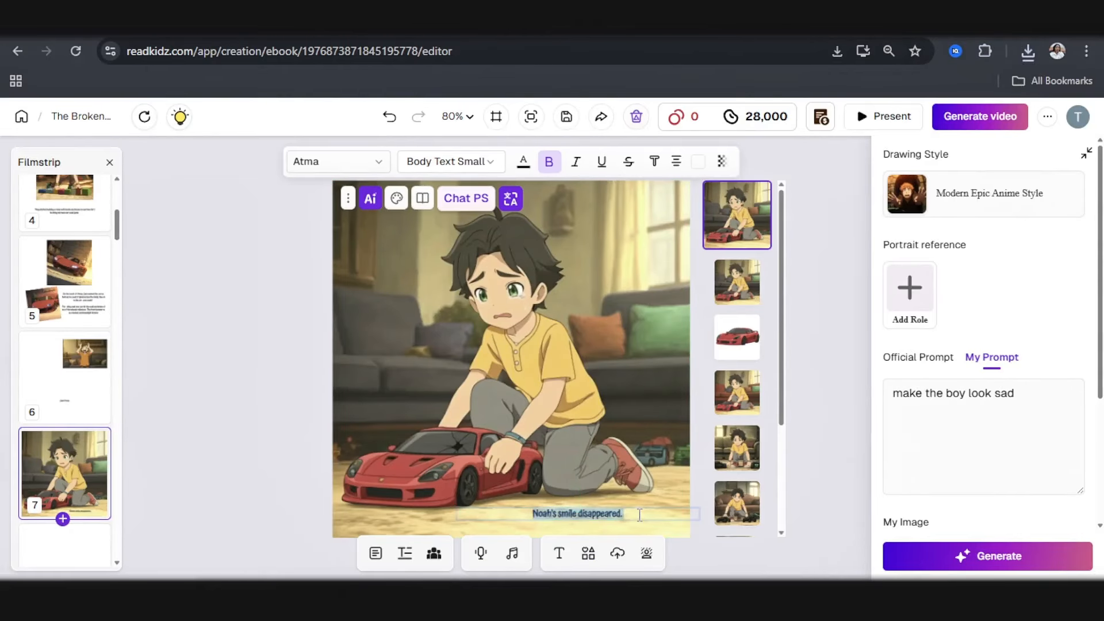
# Upload the sad boy image beside page 6's shocked boy, then move the caption below and append "Noah's smile disappeared."
pyautogui.click(57, 358)
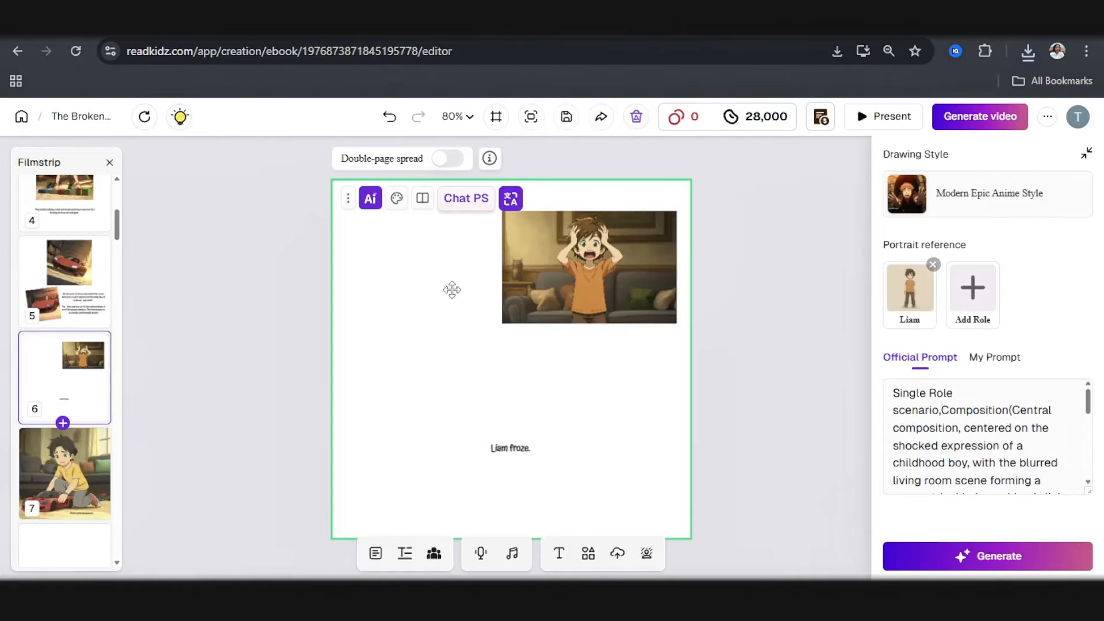
pyautogui.click(617, 556)
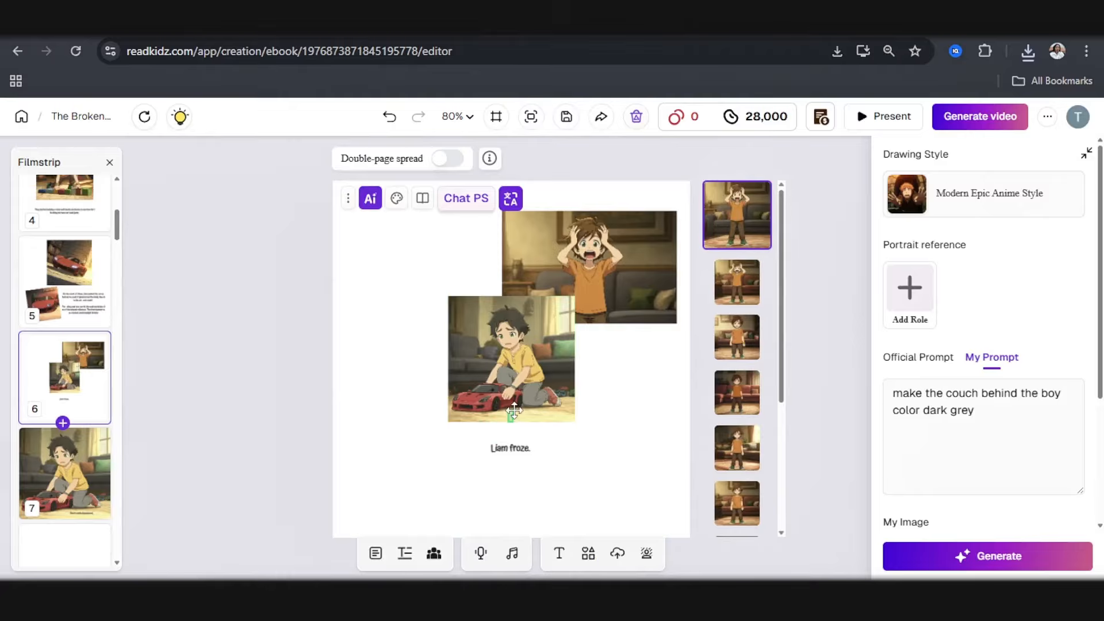
pyautogui.click(514, 409)
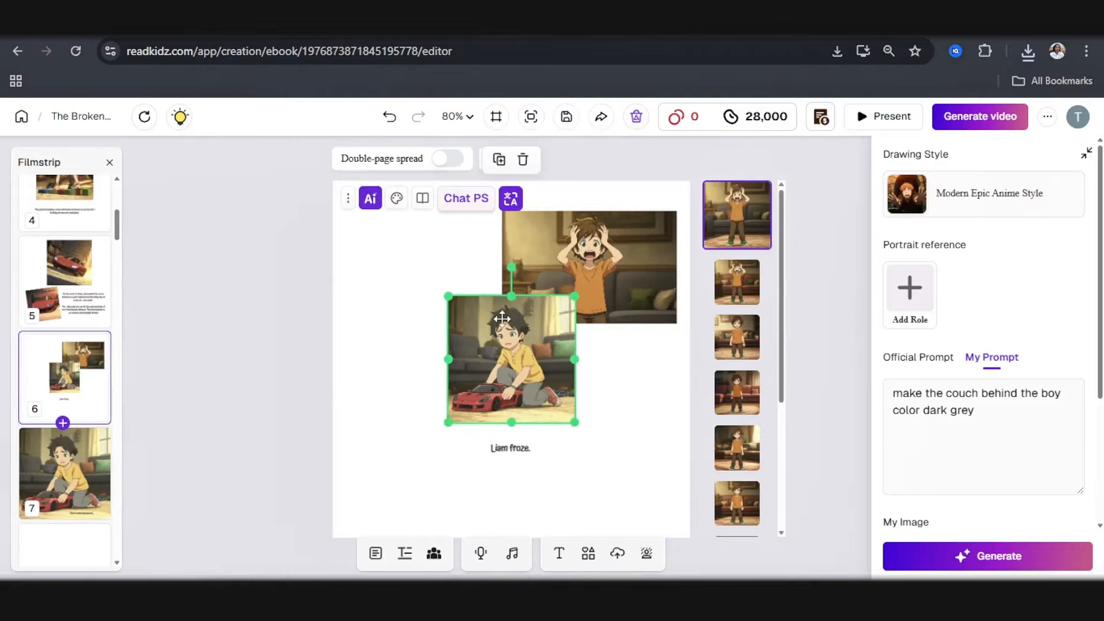
pyautogui.moveTo(526, 389); pyautogui.dragTo(424, 311)
pyautogui.moveTo(561, 455); pyautogui.dragTo(626, 399)
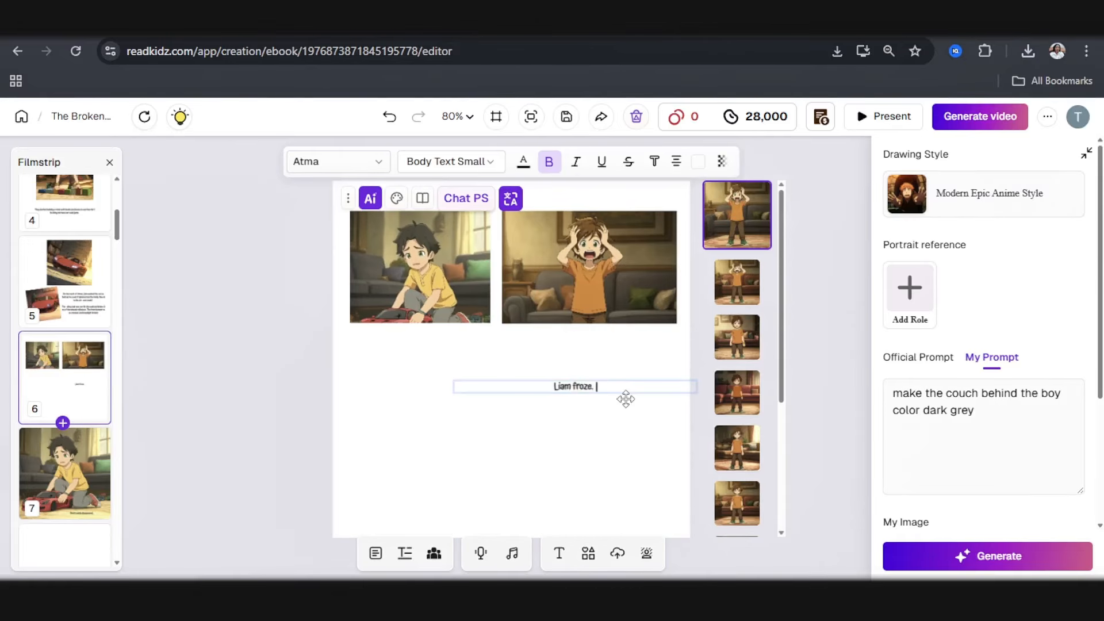
pyautogui.write("Noah's smile disappeared.")
# Delete page 7 with the full-page picture of the sad boy
pyautogui.click(59, 486)
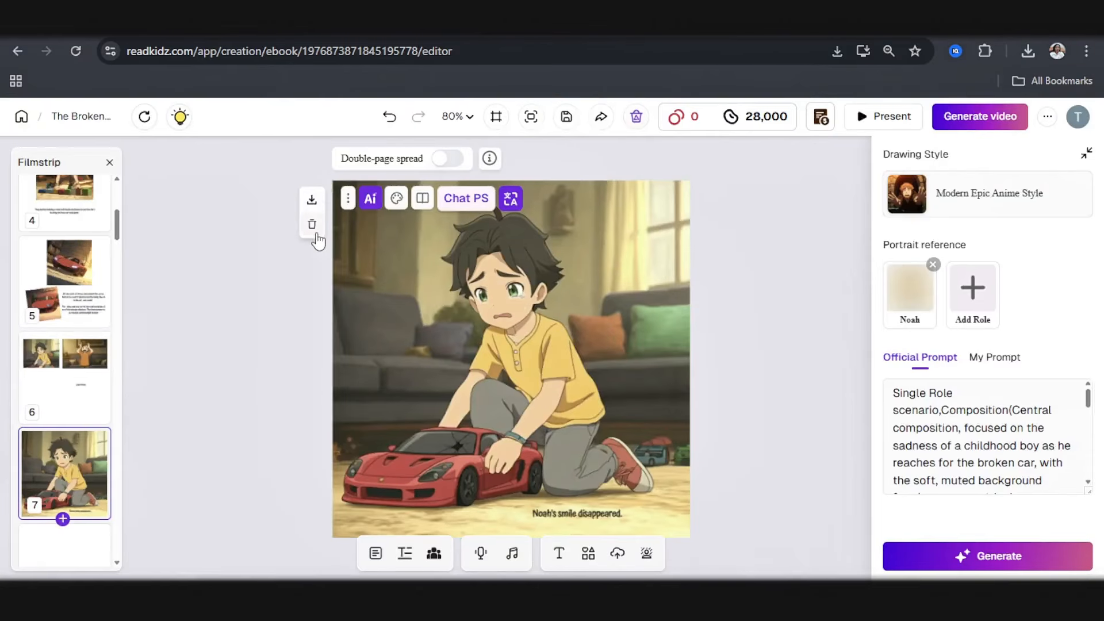
pyautogui.click(315, 235)
pyautogui.click(683, 382)
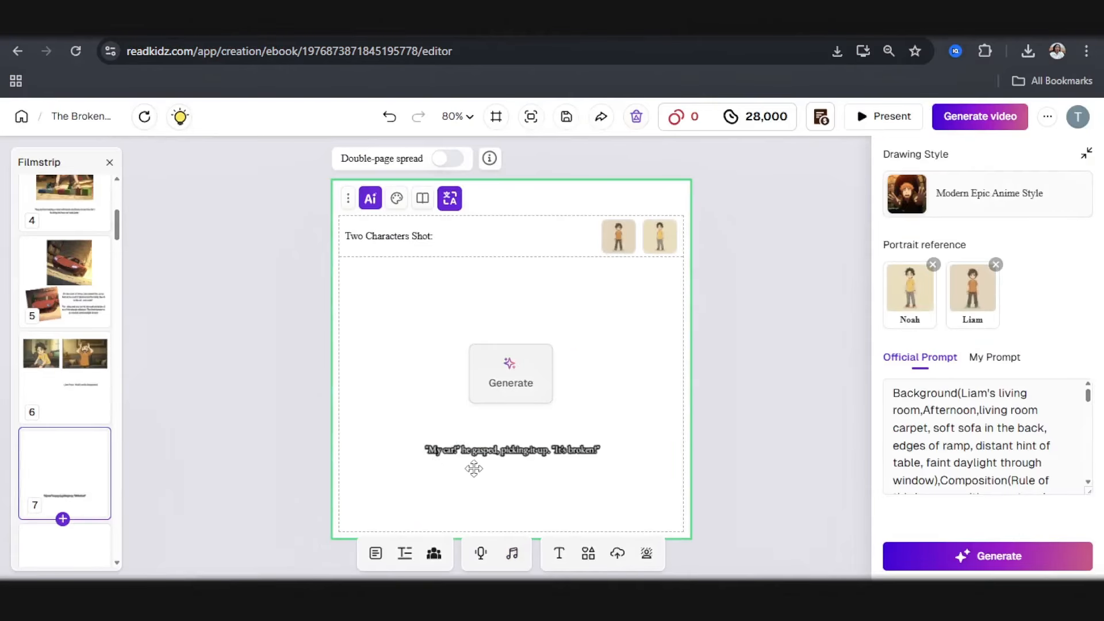
# Style the new page 7's "My car!" caption in bold Atma with a black font color and a thinner text outline
pyautogui.click(559, 454)
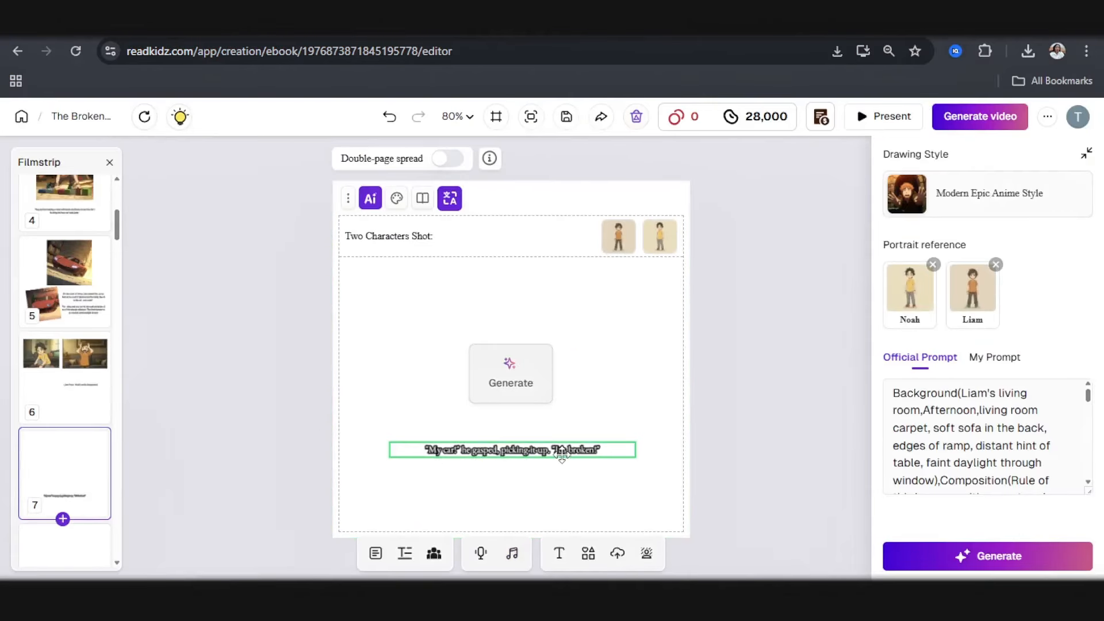
pyautogui.click(345, 167)
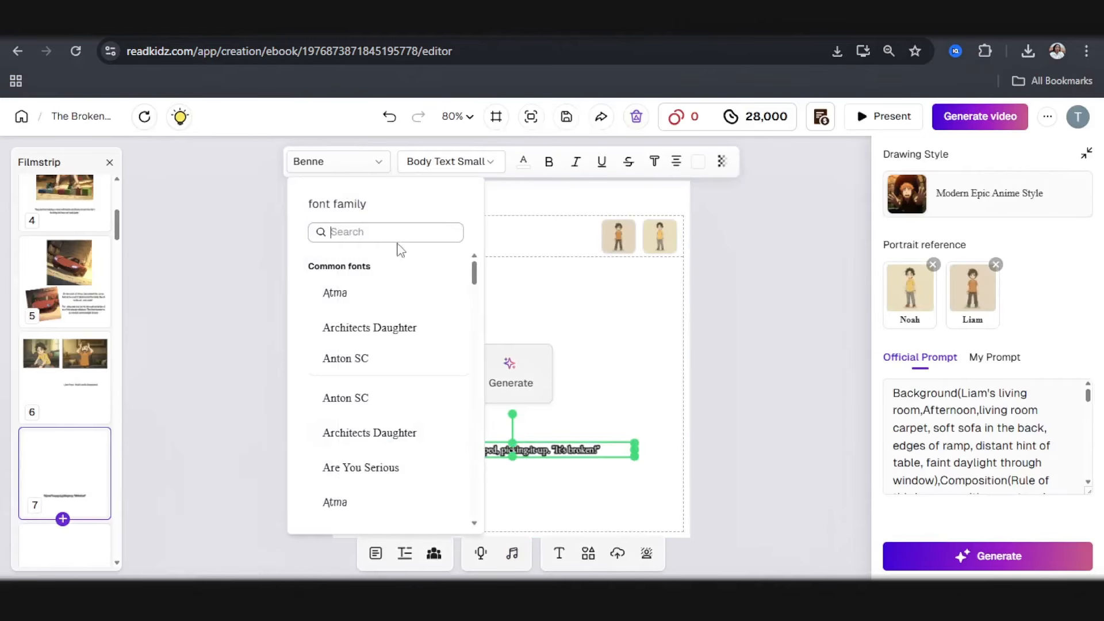
pyautogui.click(367, 499)
pyautogui.click(550, 162)
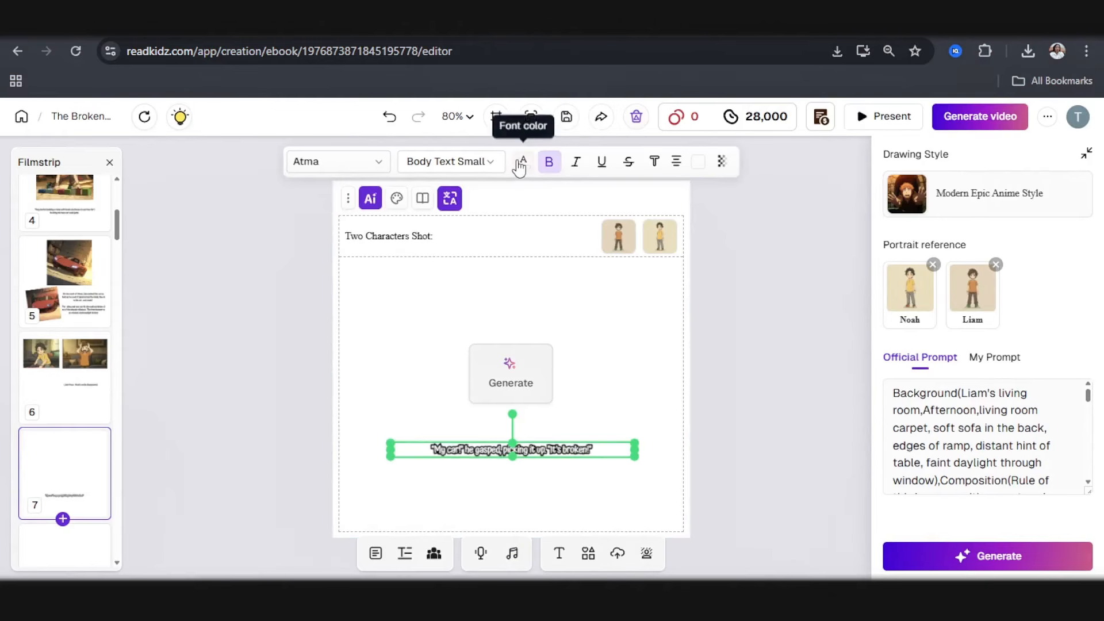
pyautogui.click(524, 163)
pyautogui.moveTo(459, 295); pyautogui.dragTo(451, 315)
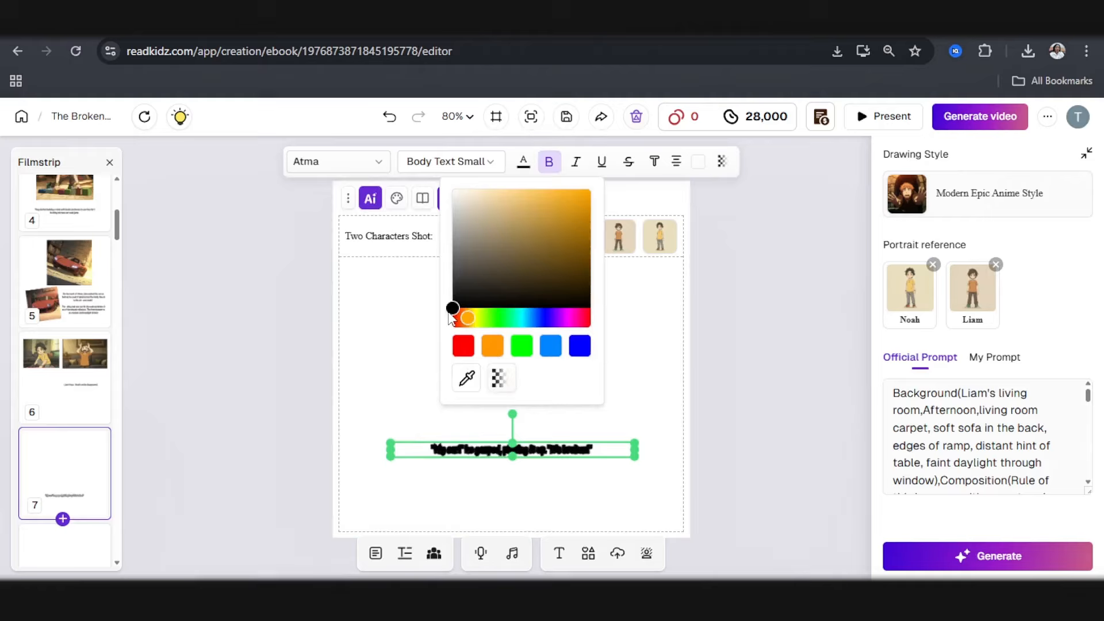
pyautogui.click(655, 163)
pyautogui.moveTo(598, 409); pyautogui.dragTo(578, 409)
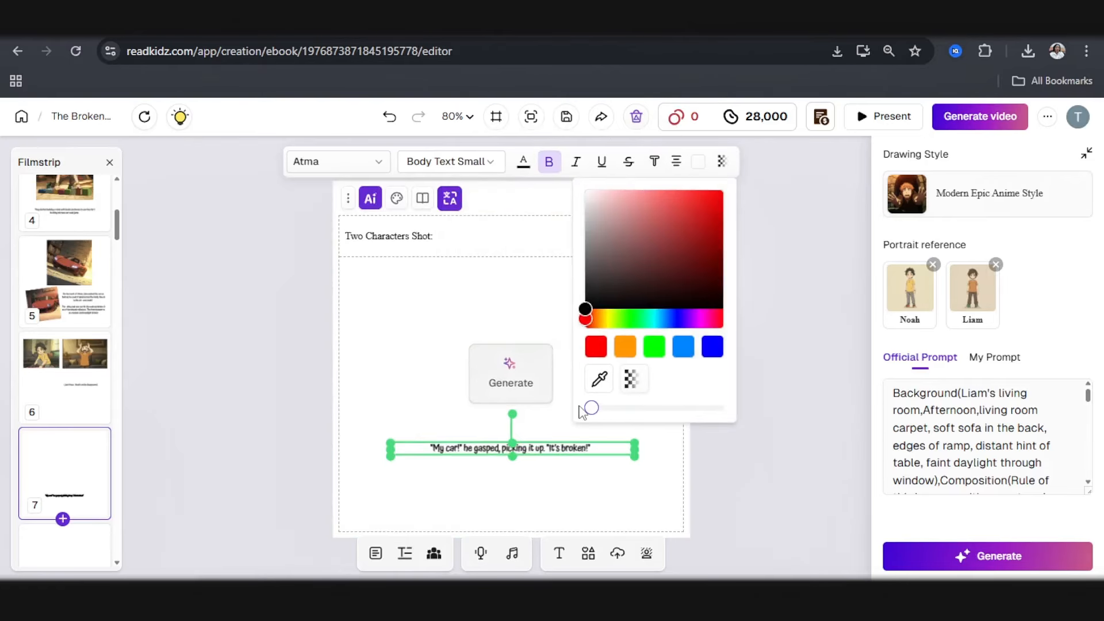
pyautogui.click(599, 455)
pyautogui.doubleClick(597, 451)
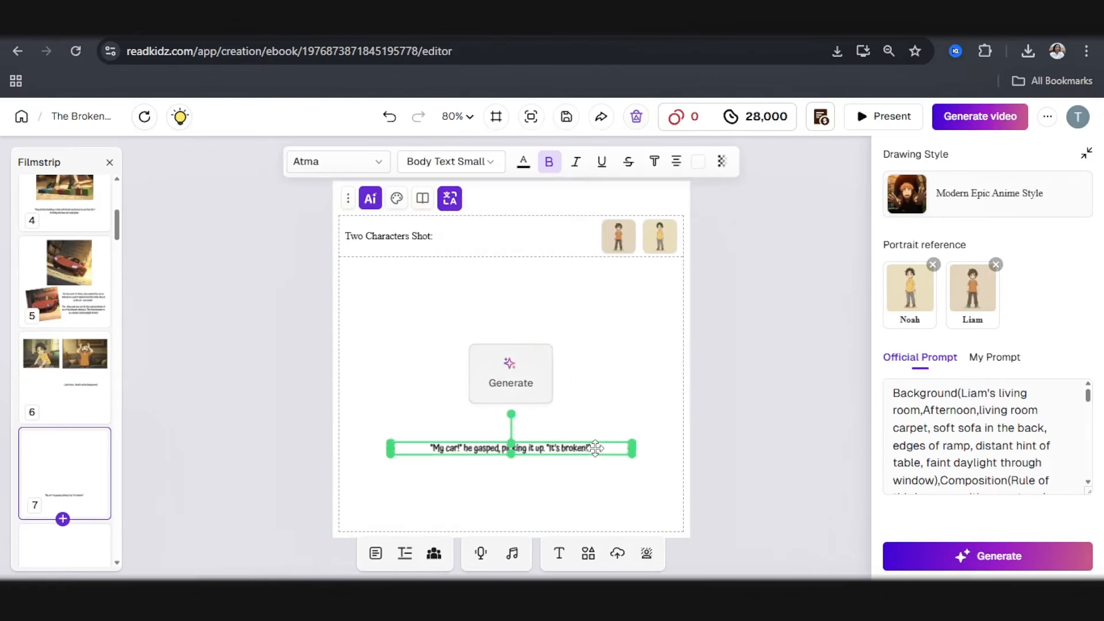
# Copy page 7's "My car!" caption and paste it two lines below "Noah's smile disappeared." in page 6's caption
pyautogui.hotkey('ctrl', 'a')
pyautogui.hotkey('ctrl', 'c')
pyautogui.click(356, 425)
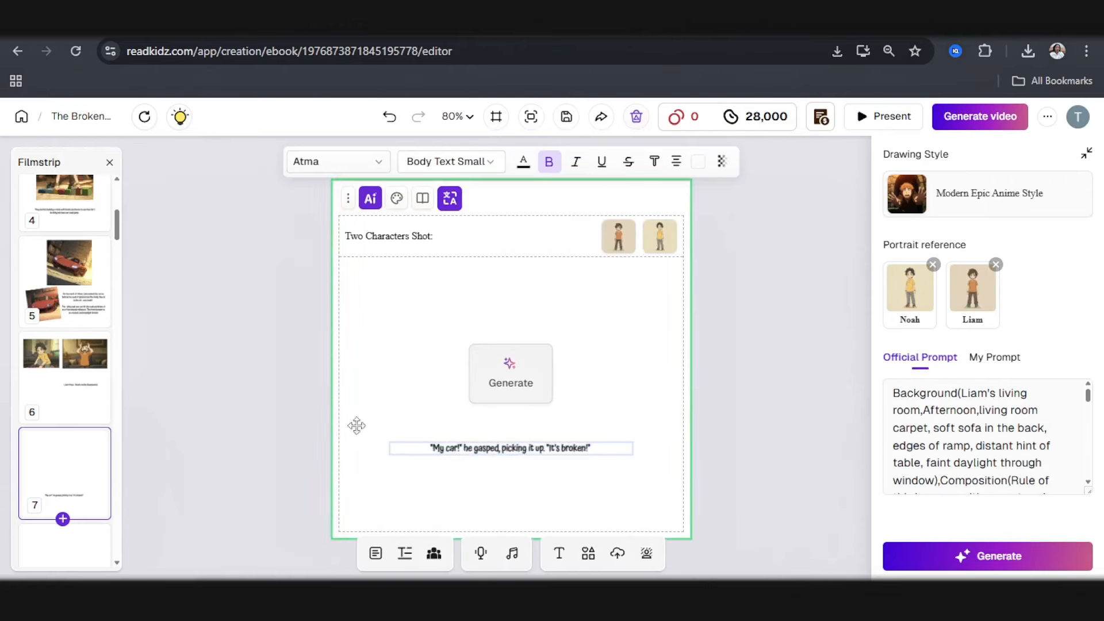
pyautogui.click(78, 368)
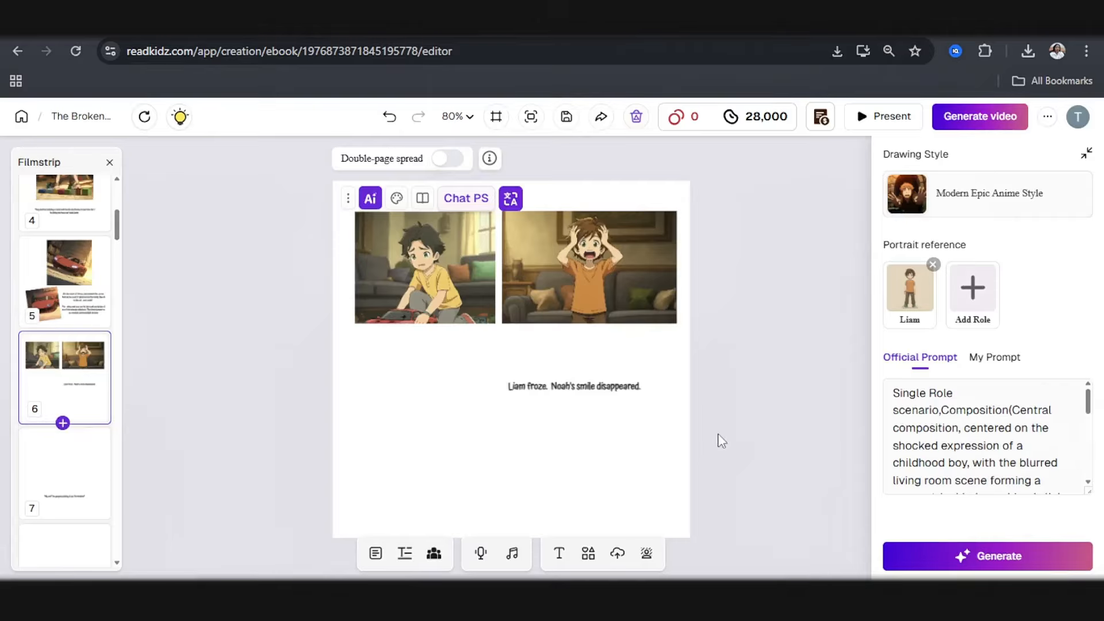
pyautogui.doubleClick(642, 387)
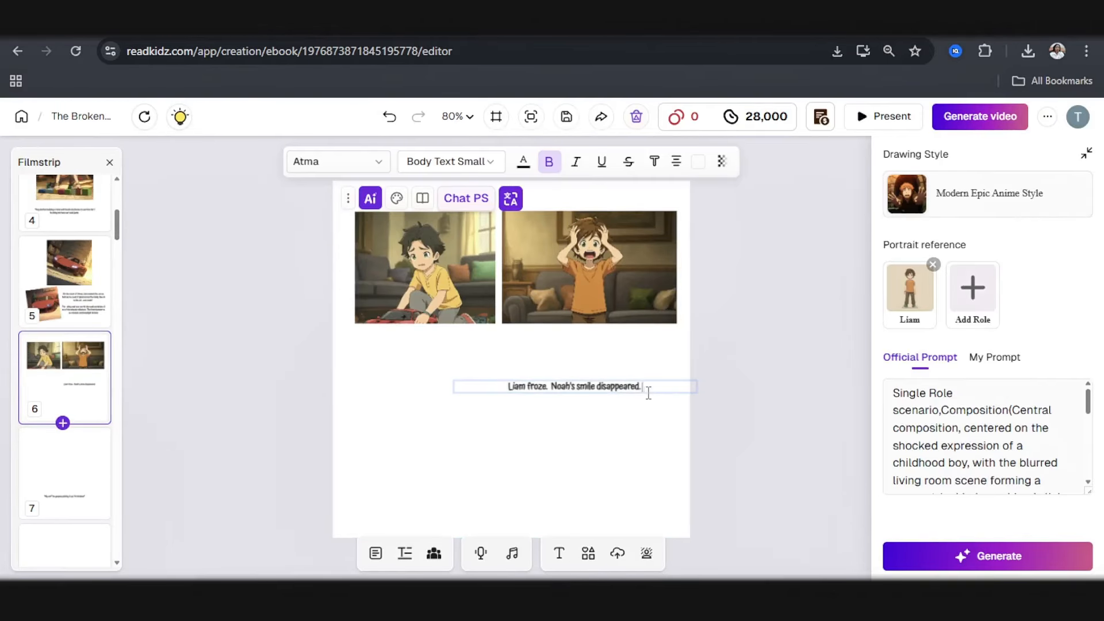
pyautogui.press('Return')
pyautogui.press('Return')
pyautogui.hotkey('ctrl', 'v')
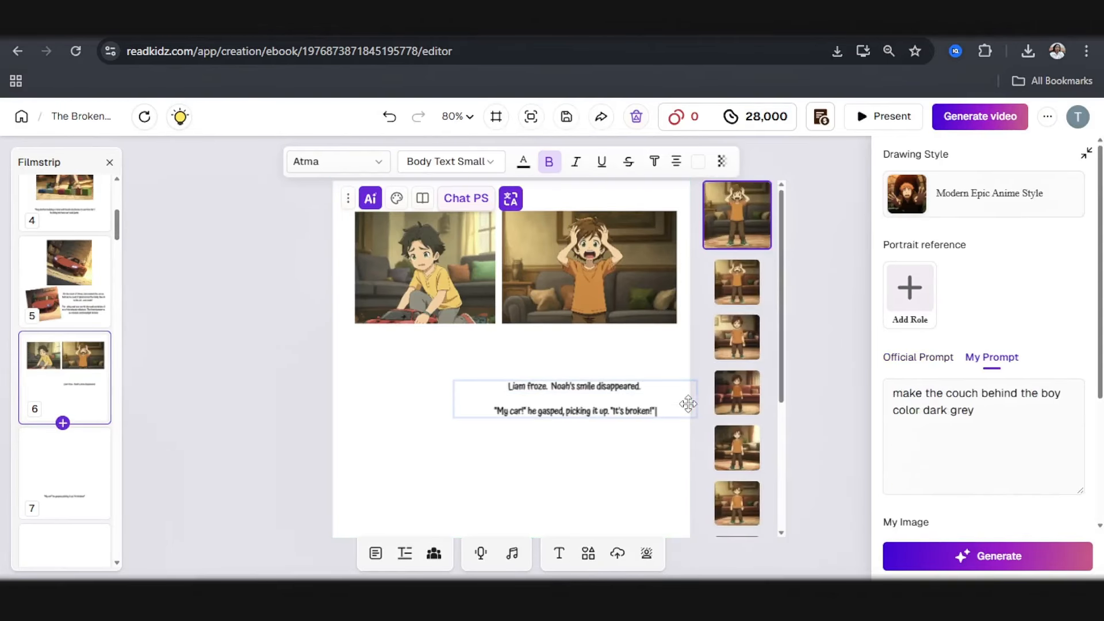
pyautogui.click(432, 399)
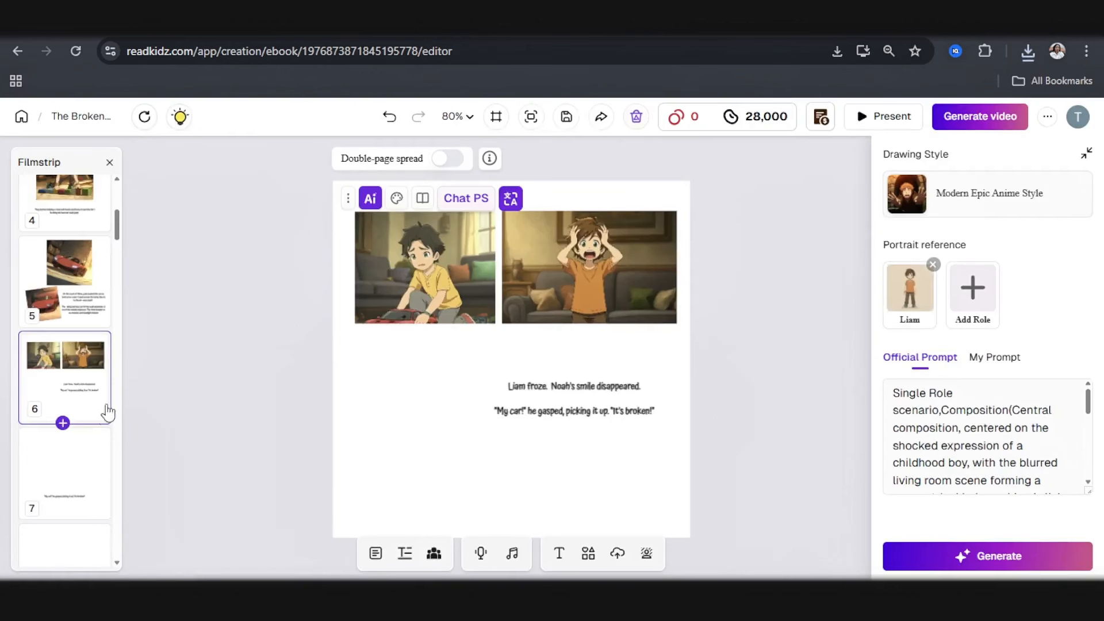
# Add the uploaded red car picture to page 6 beside the shocked boy, moving the sad boy image to the lower part of the page
pyautogui.click(617, 553)
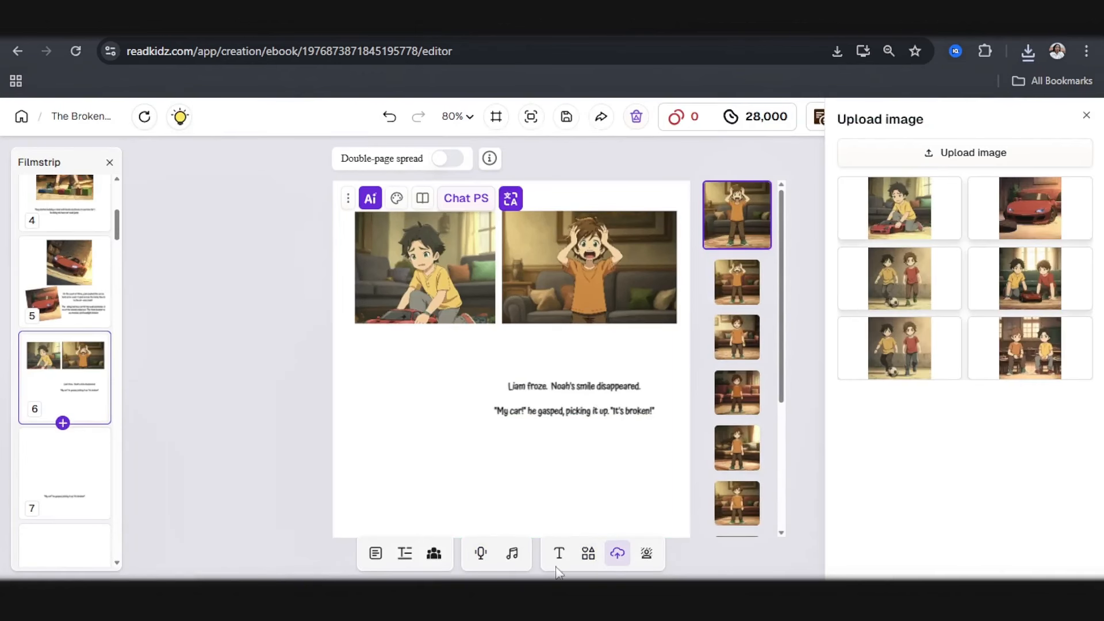
pyautogui.click(1033, 210)
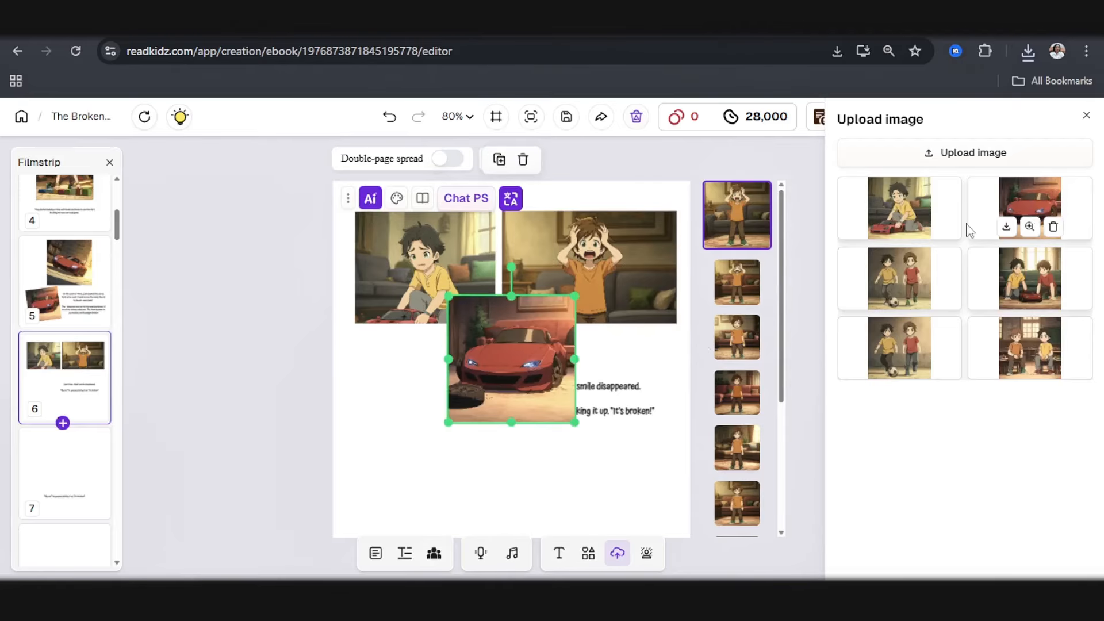
pyautogui.click(391, 268)
pyautogui.moveTo(391, 269); pyautogui.dragTo(445, 447)
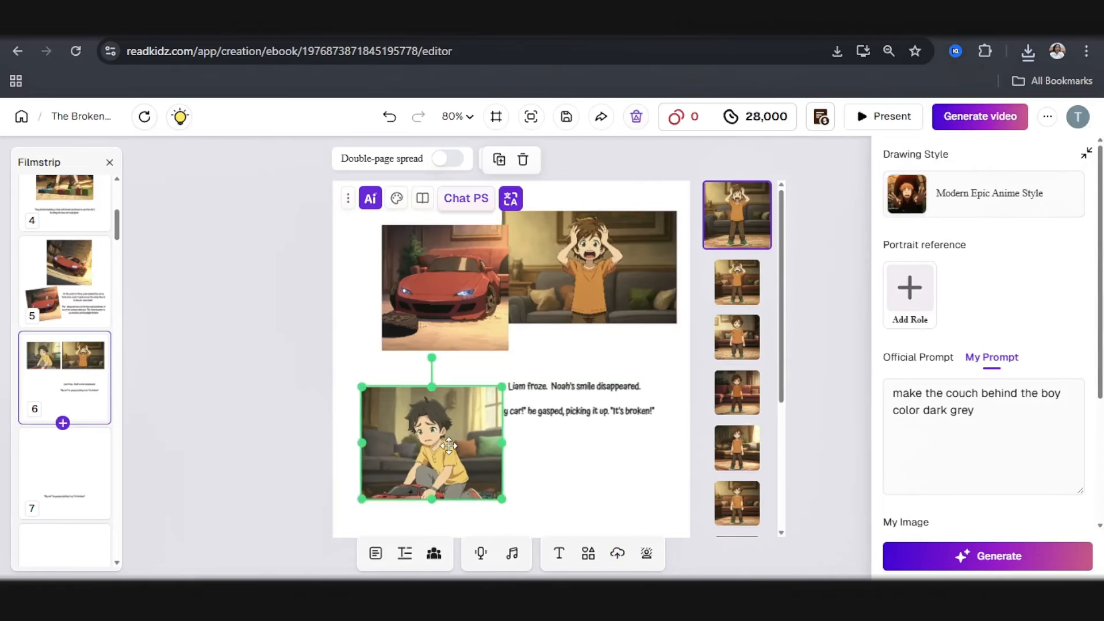
pyautogui.moveTo(460, 299); pyautogui.dragTo(444, 283)
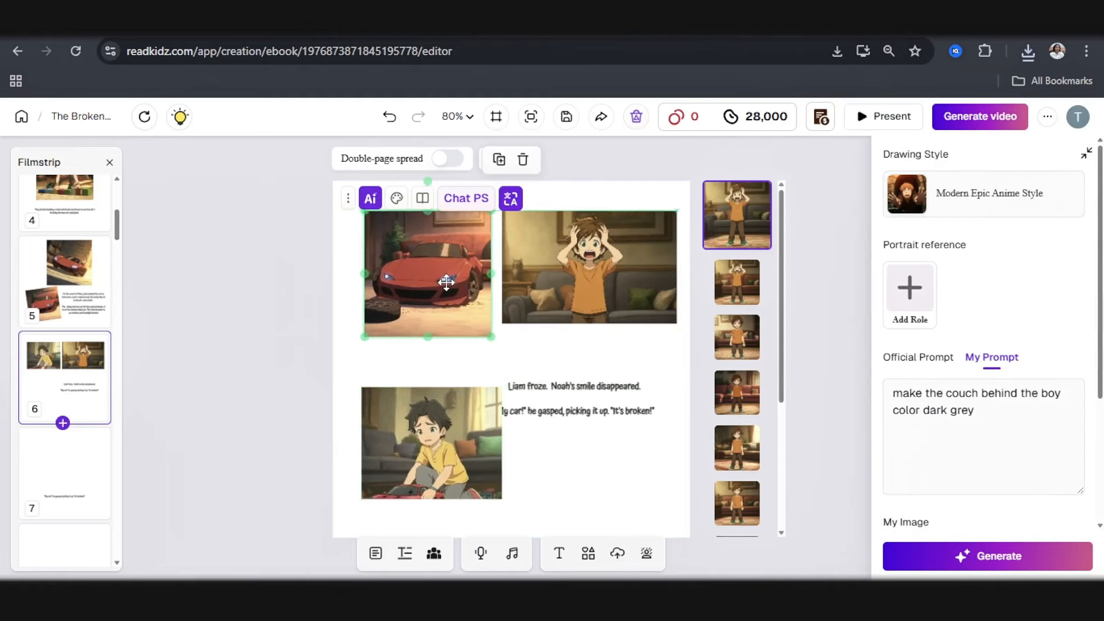
# Enlarge page 6's sad boy image below the car picture and narrow the caption box to fit beside it
pyautogui.click(432, 448)
pyautogui.moveTo(505, 469); pyautogui.dragTo(530, 488)
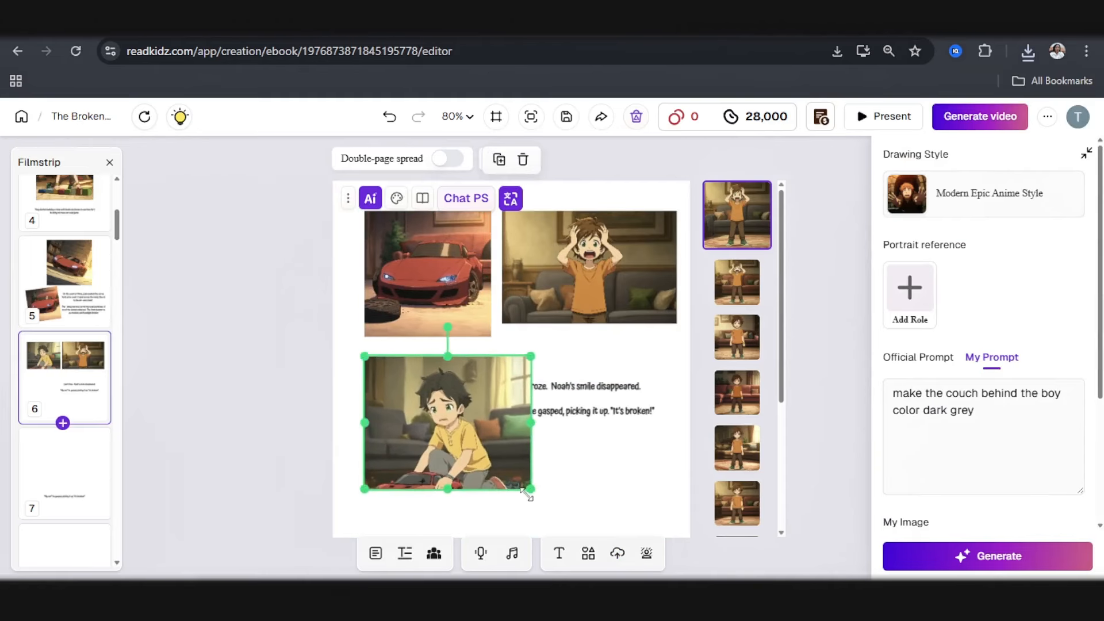
pyautogui.moveTo(448, 328); pyautogui.dragTo(432, 332)
pyautogui.click(575, 399)
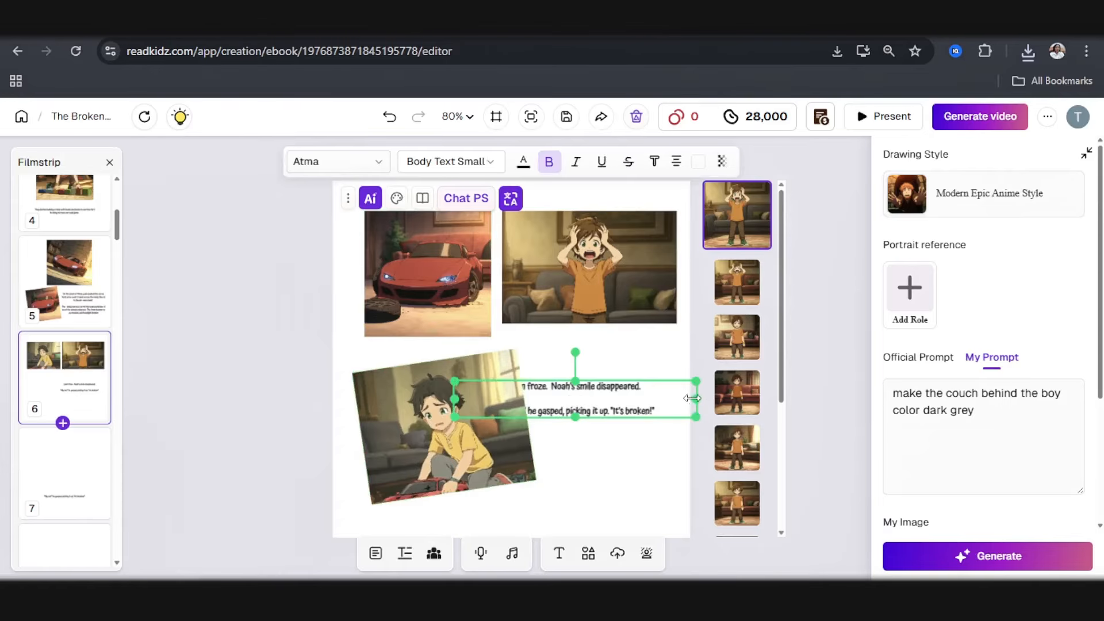
pyautogui.moveTo(696, 398); pyautogui.dragTo(608, 405)
pyautogui.click(620, 441)
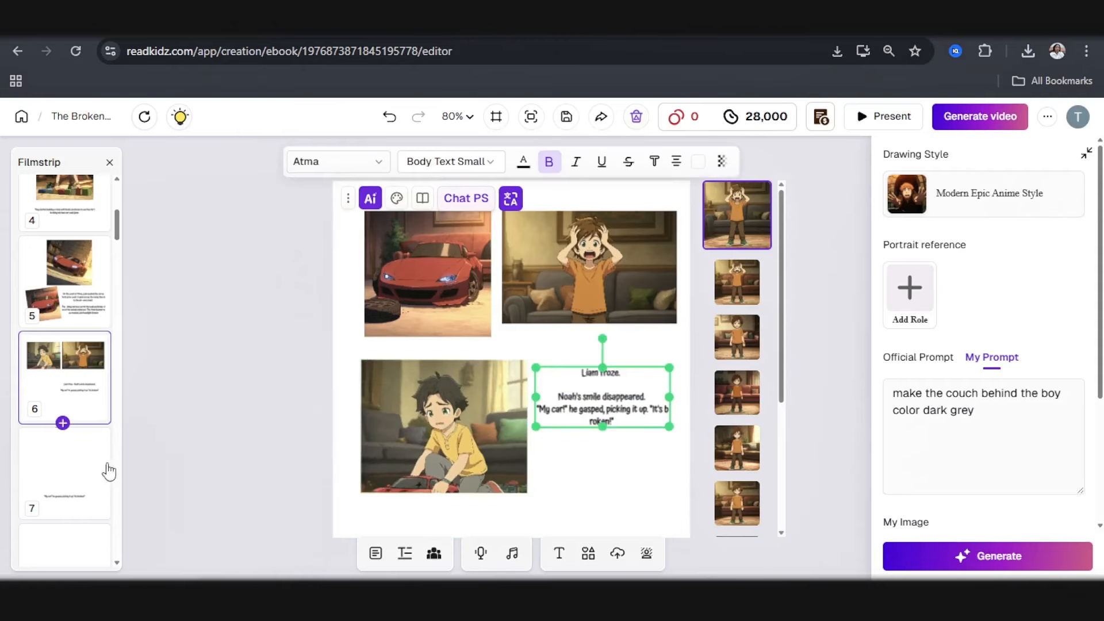
# Delete page 7, whose "My car!" caption is already copied to page 6
pyautogui.click(87, 484)
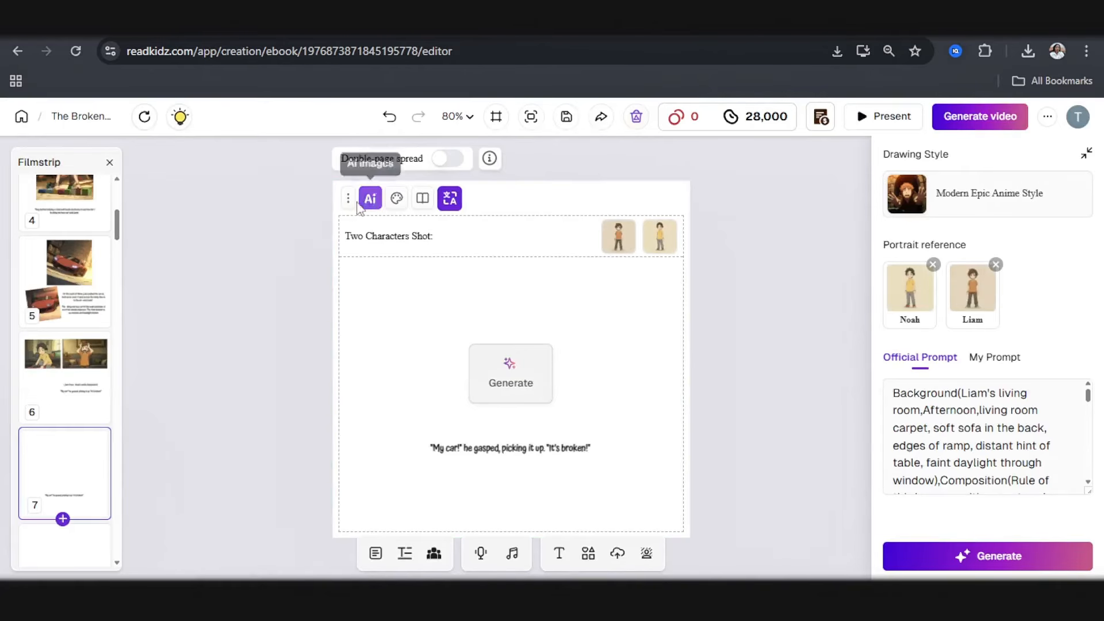
pyautogui.click(312, 225)
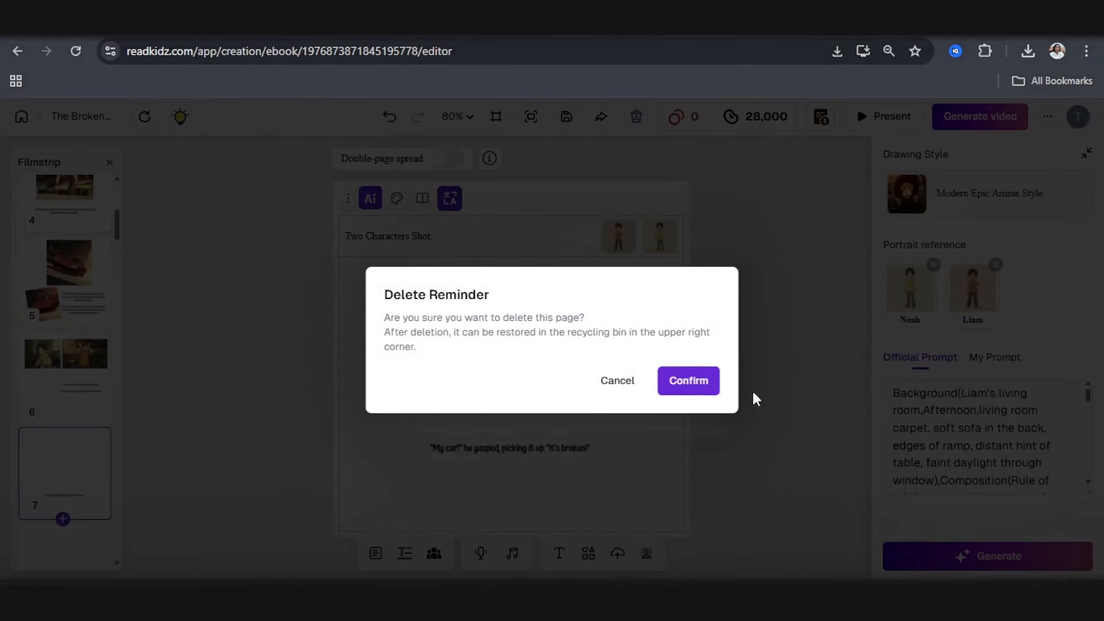
pyautogui.click(689, 381)
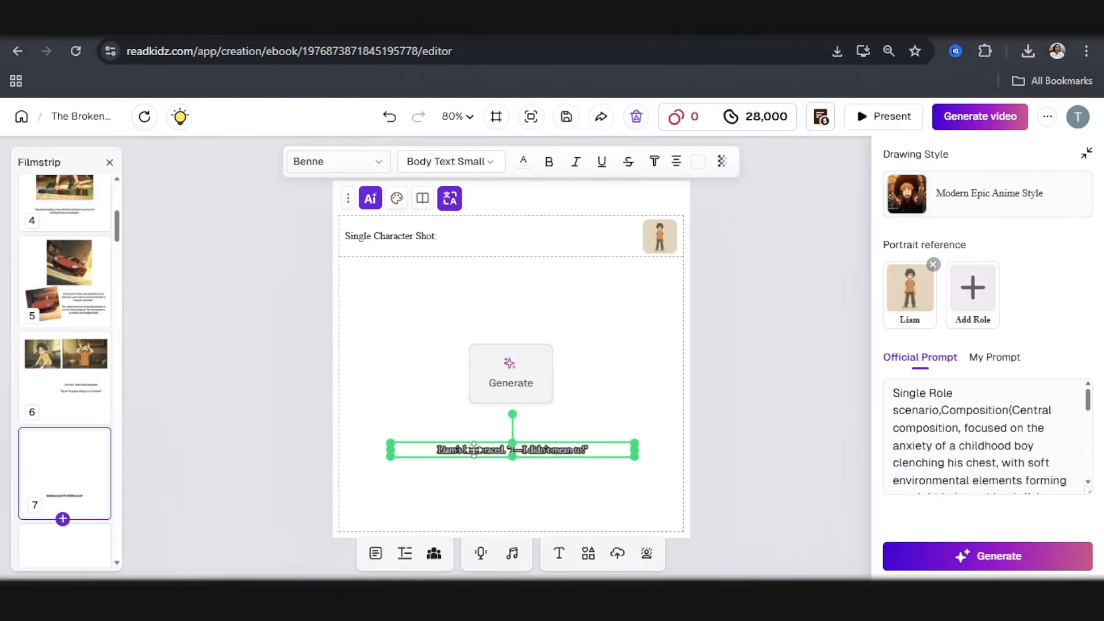
# Set the new page 7's "Liam's heart raced" caption in Atma and append its text to page 6's caption
pyautogui.moveTo(599, 452); pyautogui.dragTo(600, 451)
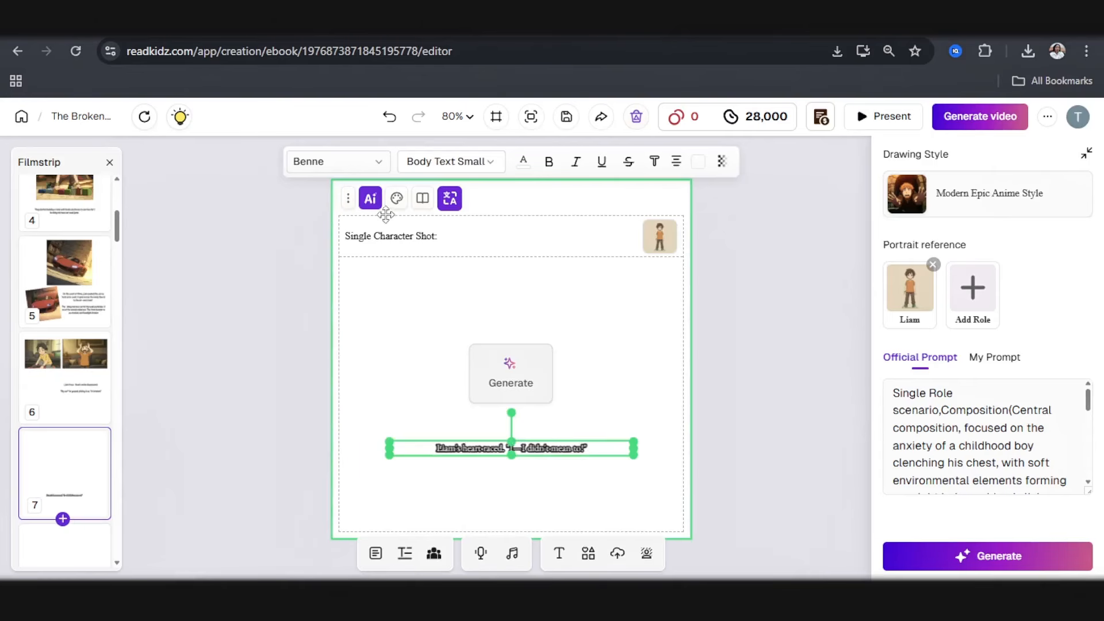
pyautogui.click(333, 161)
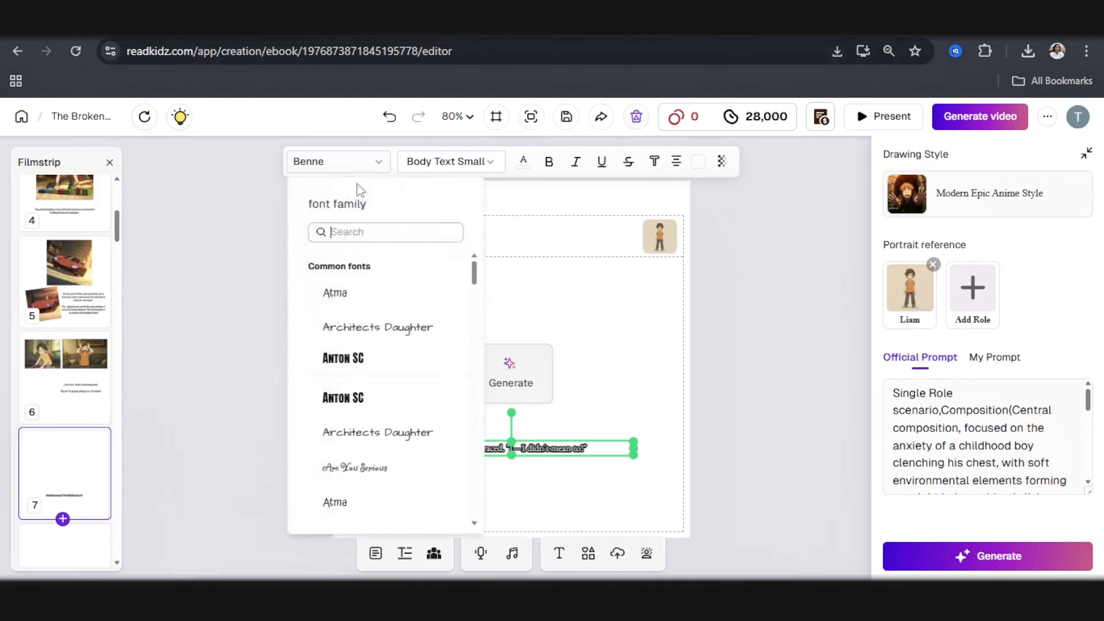
pyautogui.click(334, 293)
pyautogui.click(587, 450)
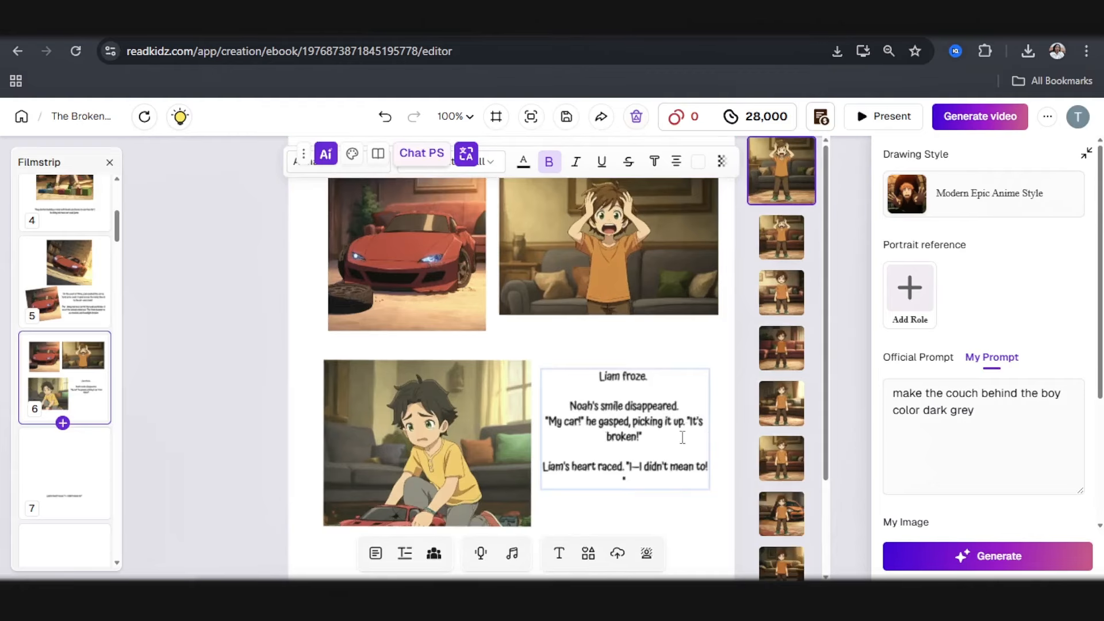
# Delete page 7 with the "Liam's heart raced" caption
pyautogui.click(54, 463)
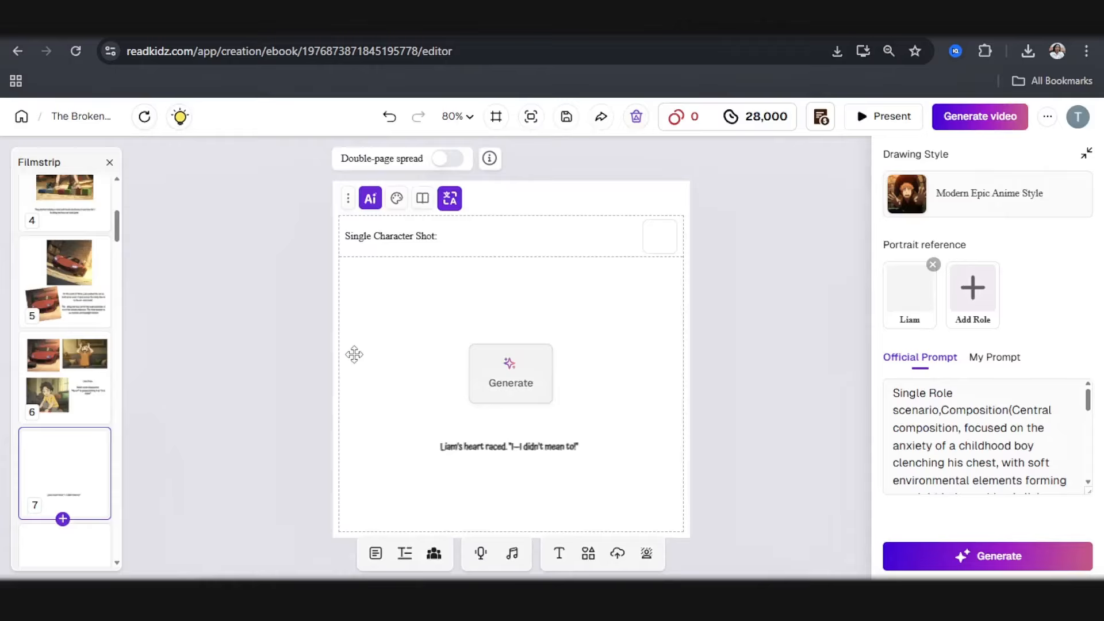
pyautogui.click(310, 226)
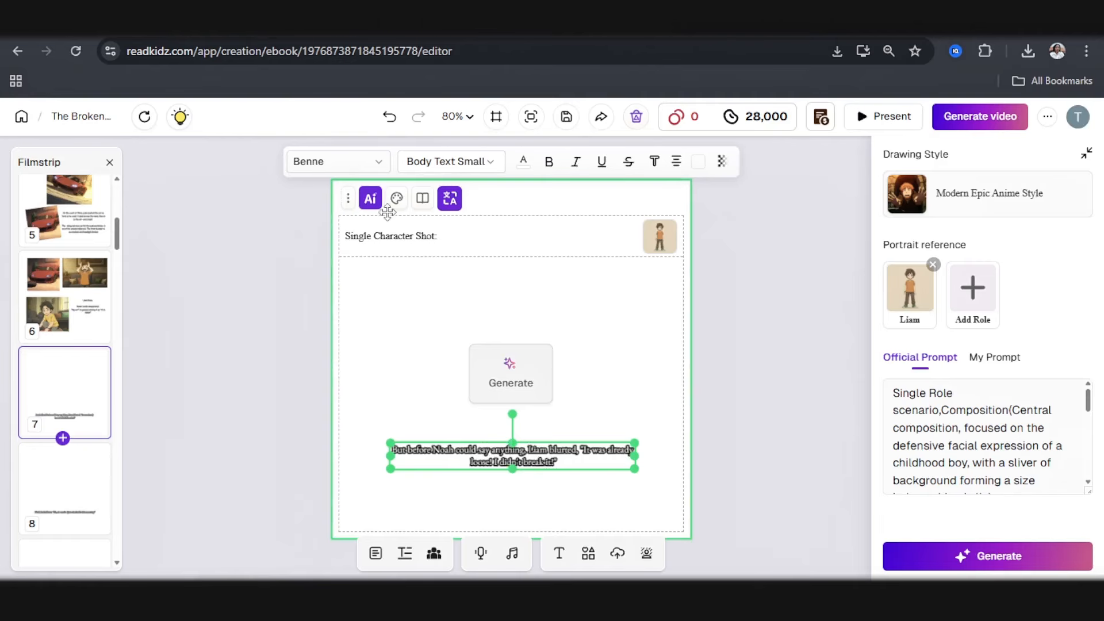
# Style the new page 7's "But before Noah could say anything" caption in bold black Atma and shift it slightly to the right
pyautogui.click(331, 164)
pyautogui.click(360, 513)
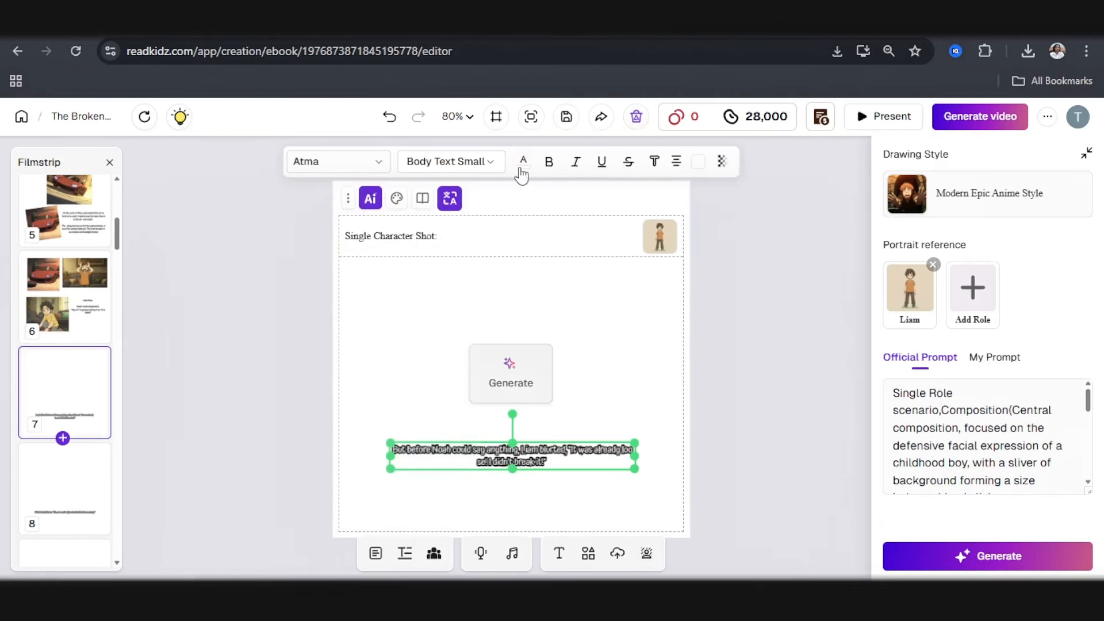
pyautogui.click(522, 167)
pyautogui.moveTo(547, 462); pyautogui.dragTo(570, 465)
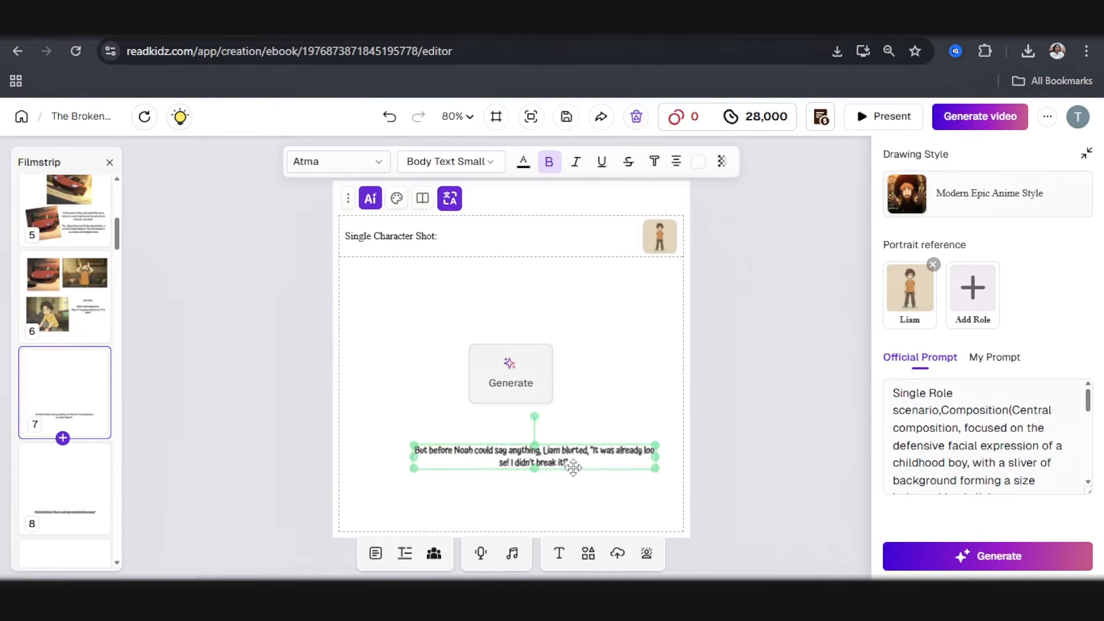
# Generate page 7's picture and refine it with the prompt "boy should have expressive face and hands like he is trying to explain something"
pyautogui.click(997, 561)
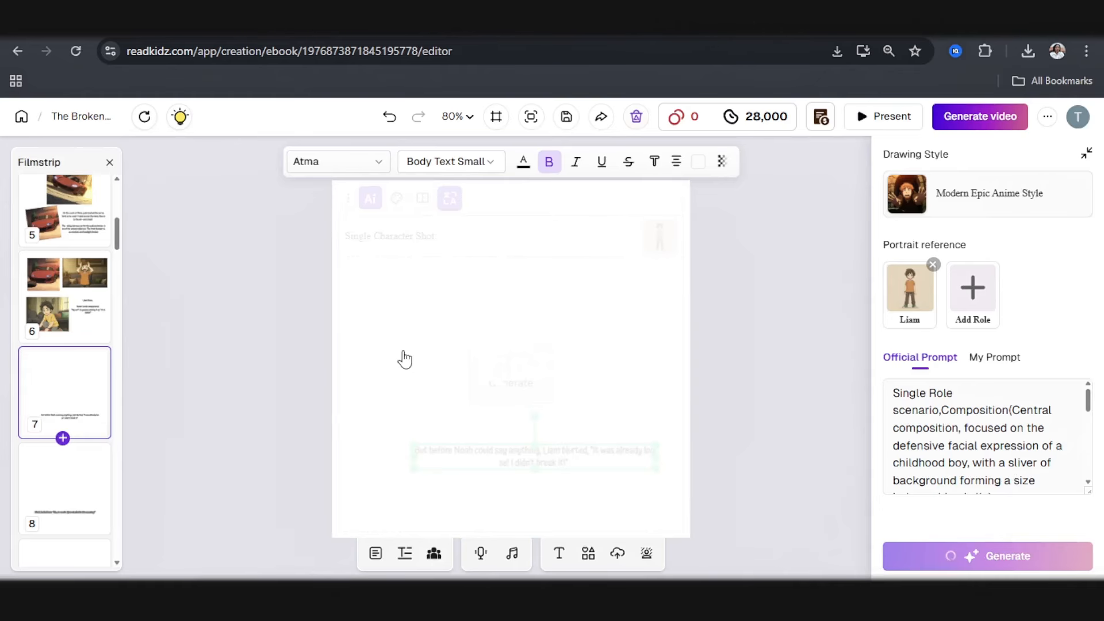
pyautogui.click(64, 415)
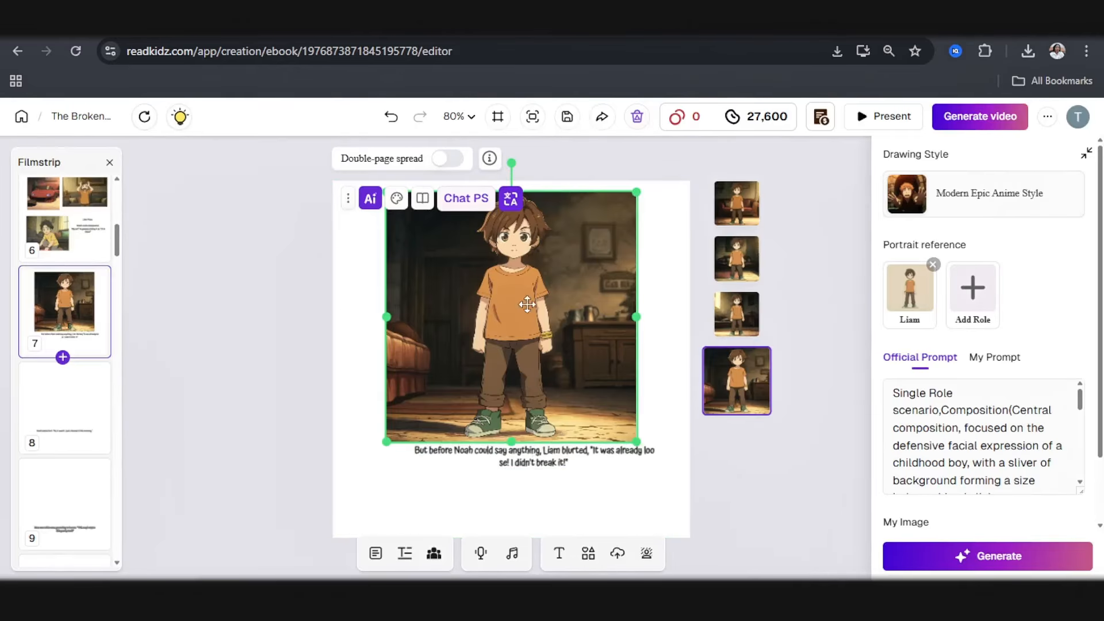
pyautogui.click(455, 206)
pyautogui.write('boy with expressive face and hand like he is trying to explain somethi')
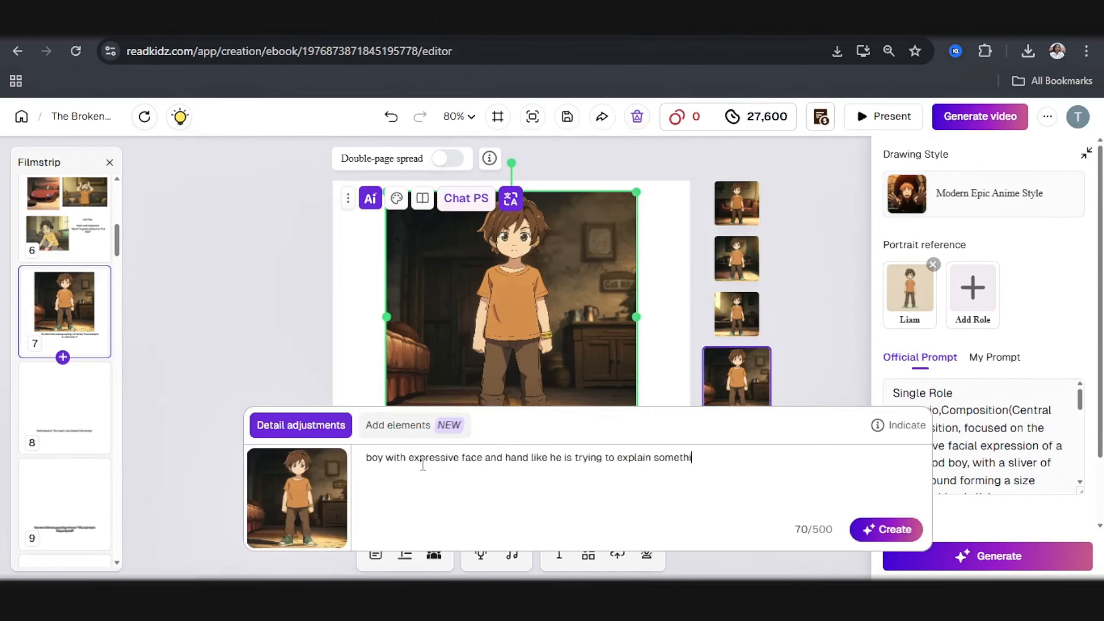
pyautogui.write('ng')
pyautogui.doubleClick(389, 457)
pyautogui.write('should have expre')
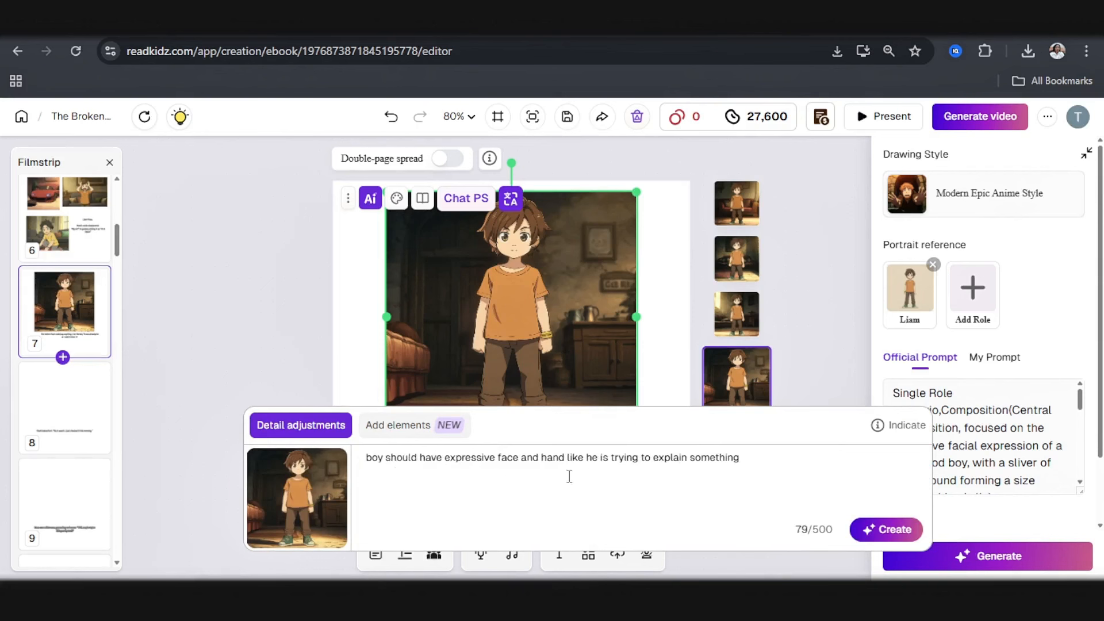
pyautogui.write('s')
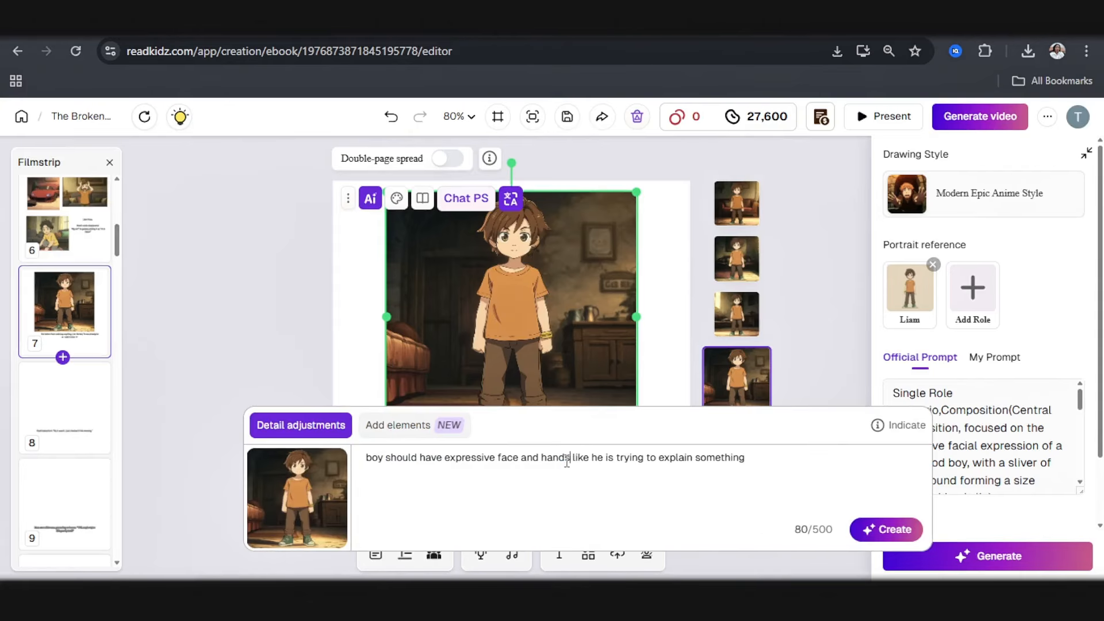
pyautogui.click(886, 533)
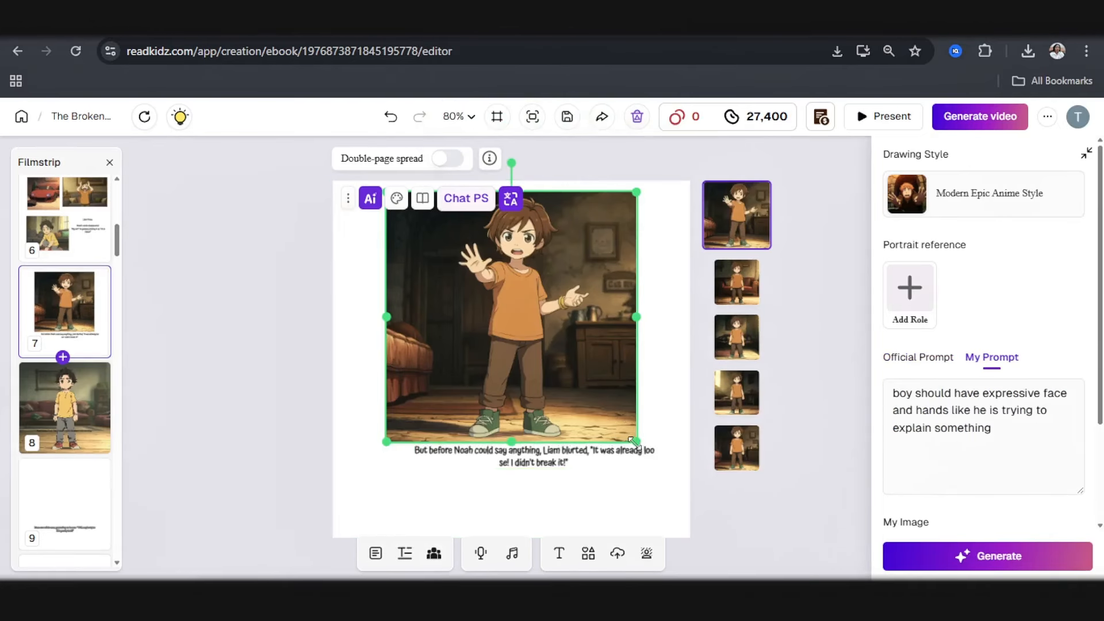
# Shrink page 7's picture of the explaining boy and place it in the page's upper right area
pyautogui.moveTo(635, 440); pyautogui.dragTo(562, 365)
pyautogui.moveTo(505, 305); pyautogui.dragTo(620, 317)
pyautogui.moveTo(676, 376); pyautogui.dragTo(656, 356)
pyautogui.moveTo(597, 313); pyautogui.dragTo(614, 309)
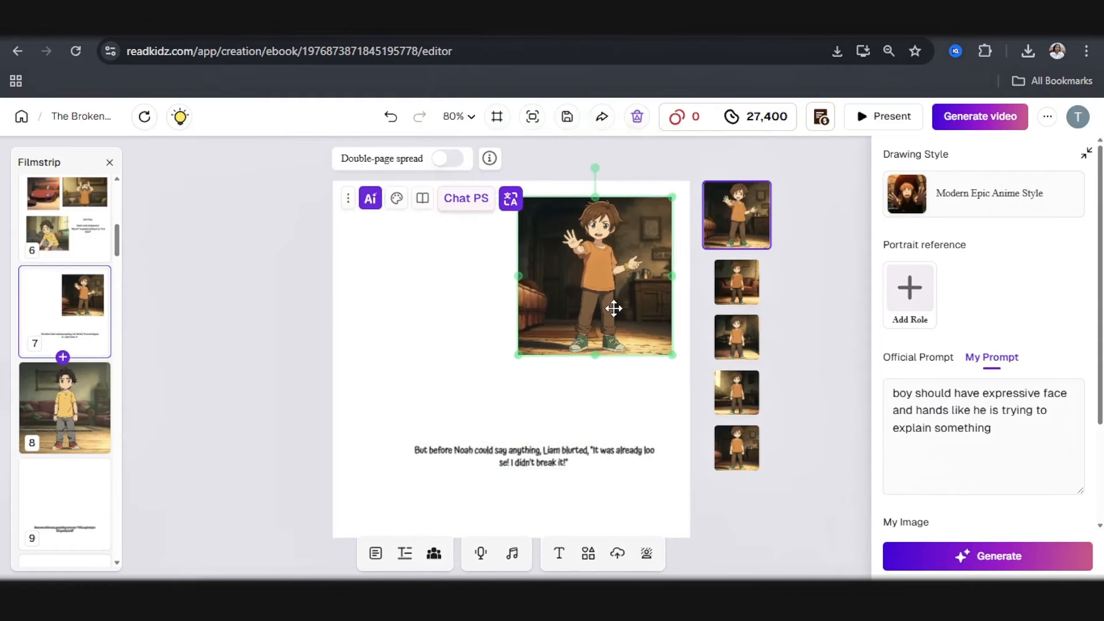
# Shrink page 8's full-page picture of Noah to sit above the caption and apply the second generated version with the red sofa
pyautogui.click(47, 398)
pyautogui.click(578, 376)
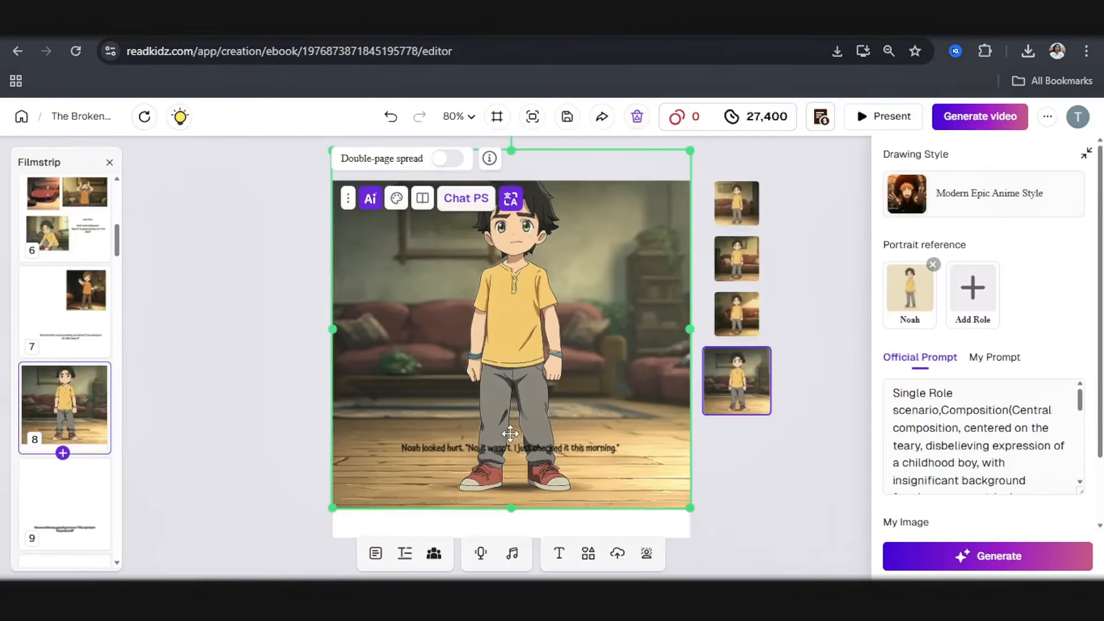
pyautogui.moveTo(611, 348); pyautogui.dragTo(619, 371)
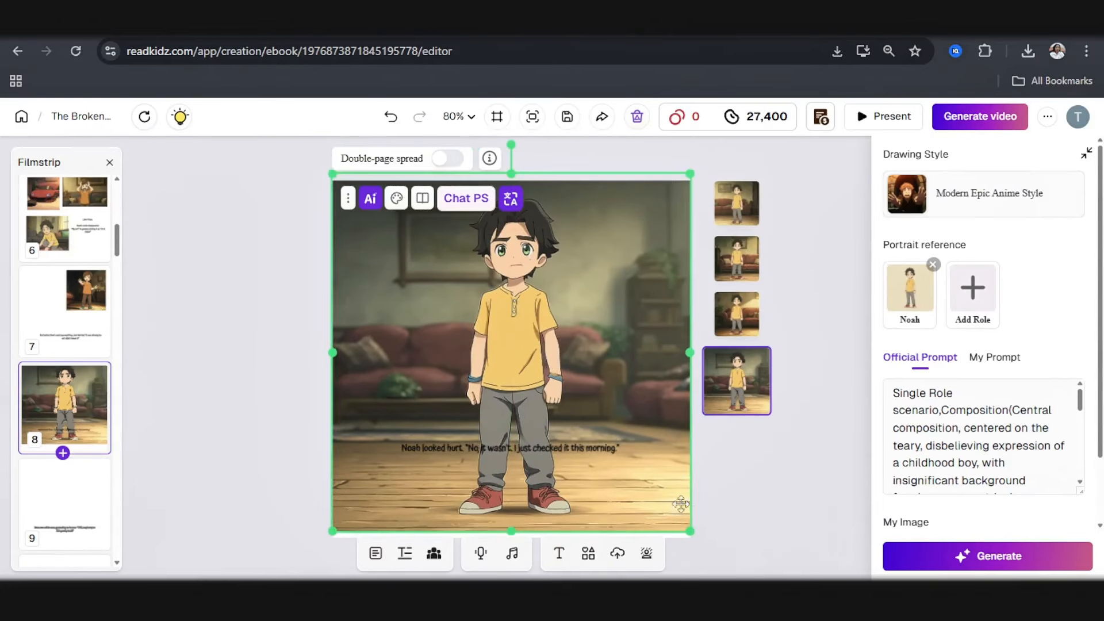
pyautogui.moveTo(689, 532); pyautogui.dragTo(611, 325)
pyautogui.moveTo(463, 327); pyautogui.dragTo(485, 338)
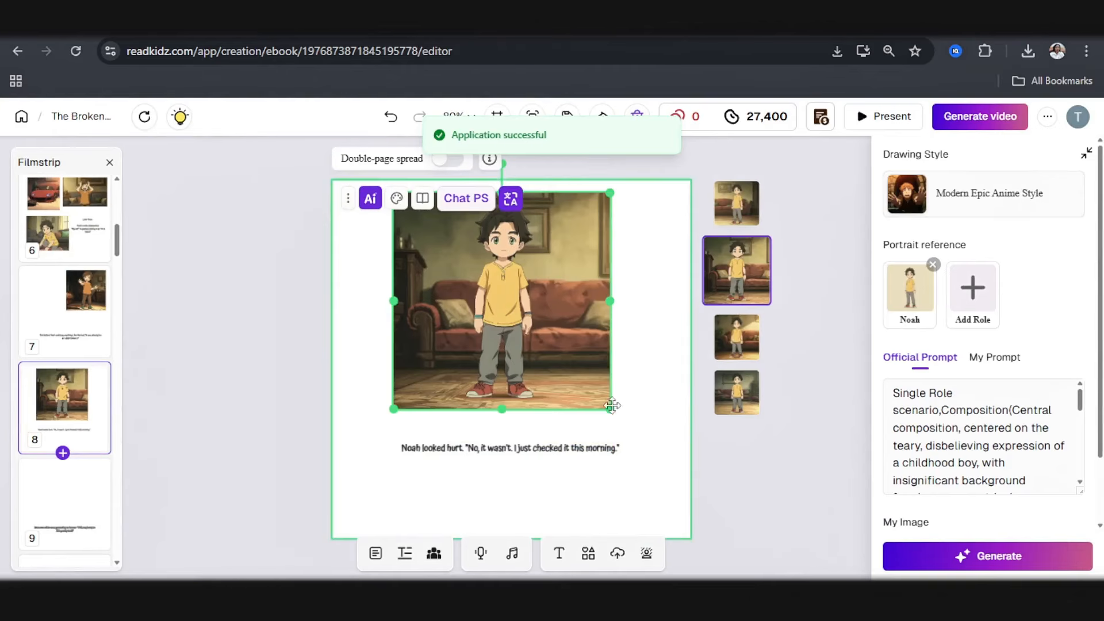
pyautogui.moveTo(612, 405); pyautogui.dragTo(587, 381)
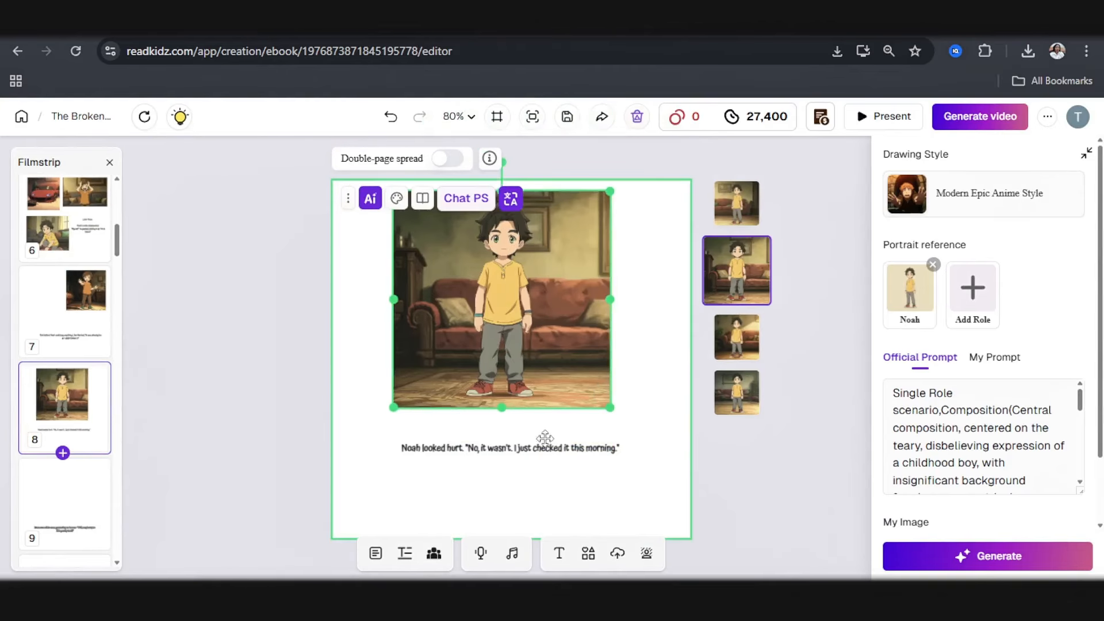
# Refine page 8's picture with "boy should have expressive hands like he is talking" and "Couch behind the boy should be dark color gray", and view it enlarged
pyautogui.click(460, 204)
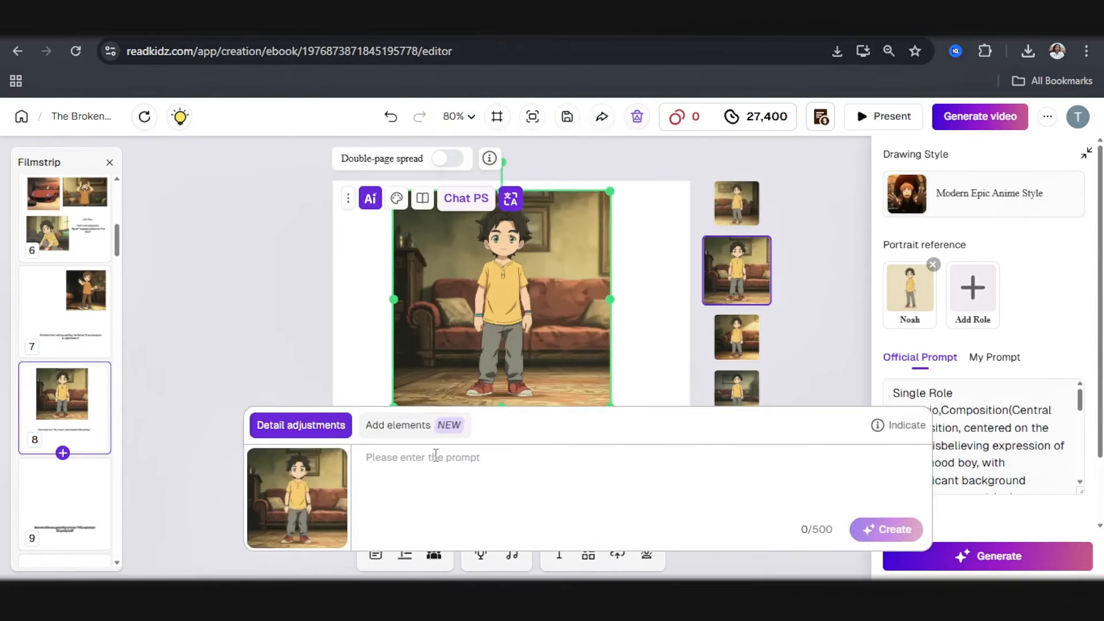
pyautogui.write('boy should have expressive hands like he is talking')
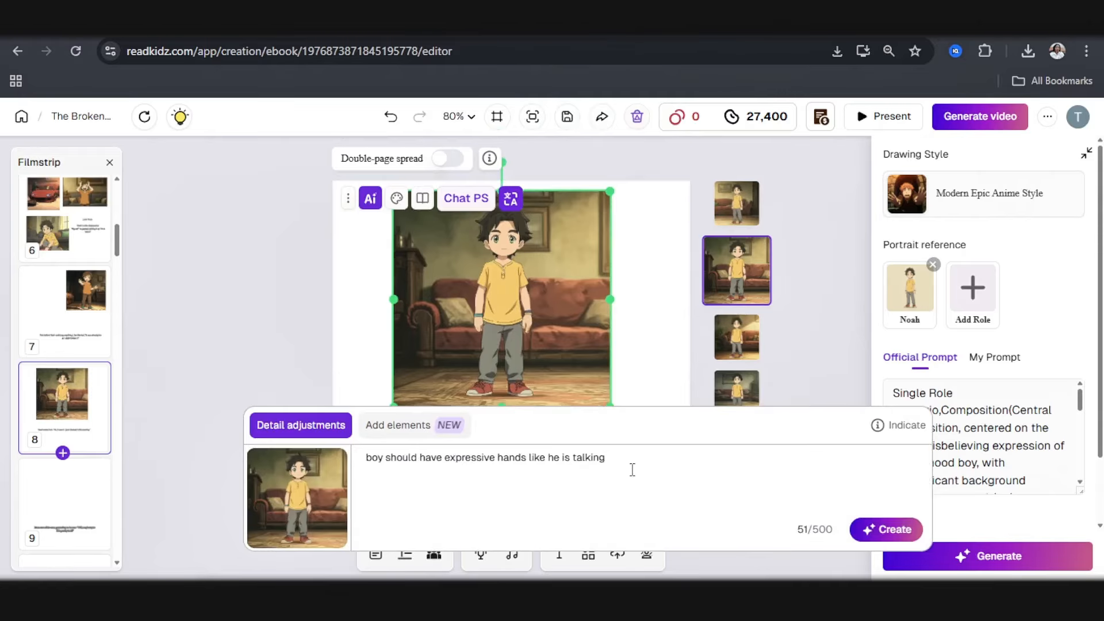
pyautogui.press('Return')
pyautogui.write('Couch behind the boy should be dark color gray')
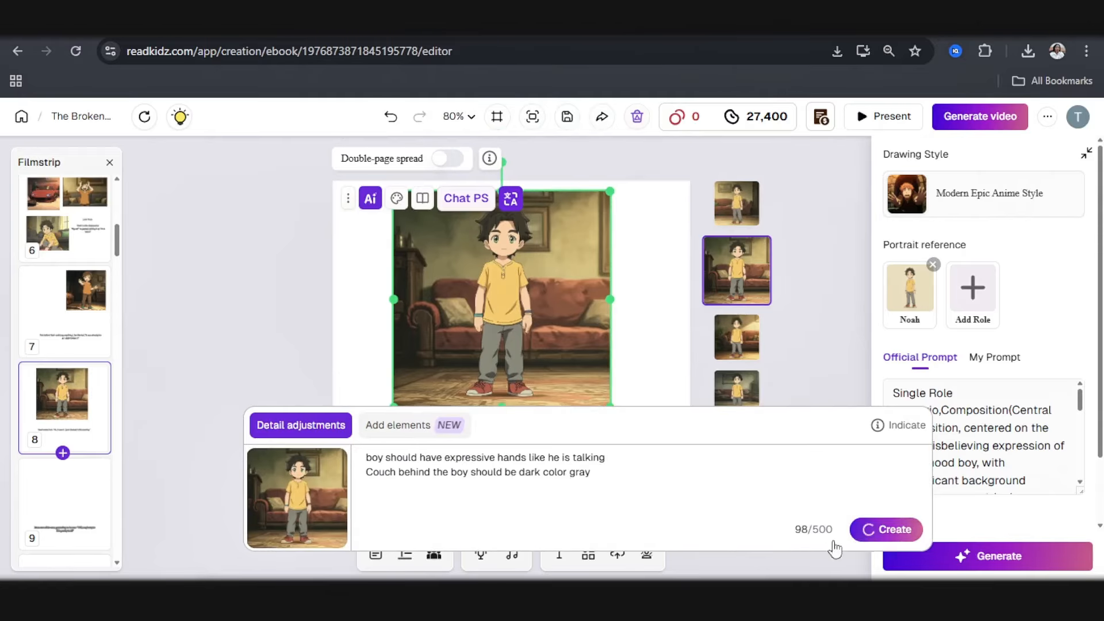
pyautogui.click(872, 530)
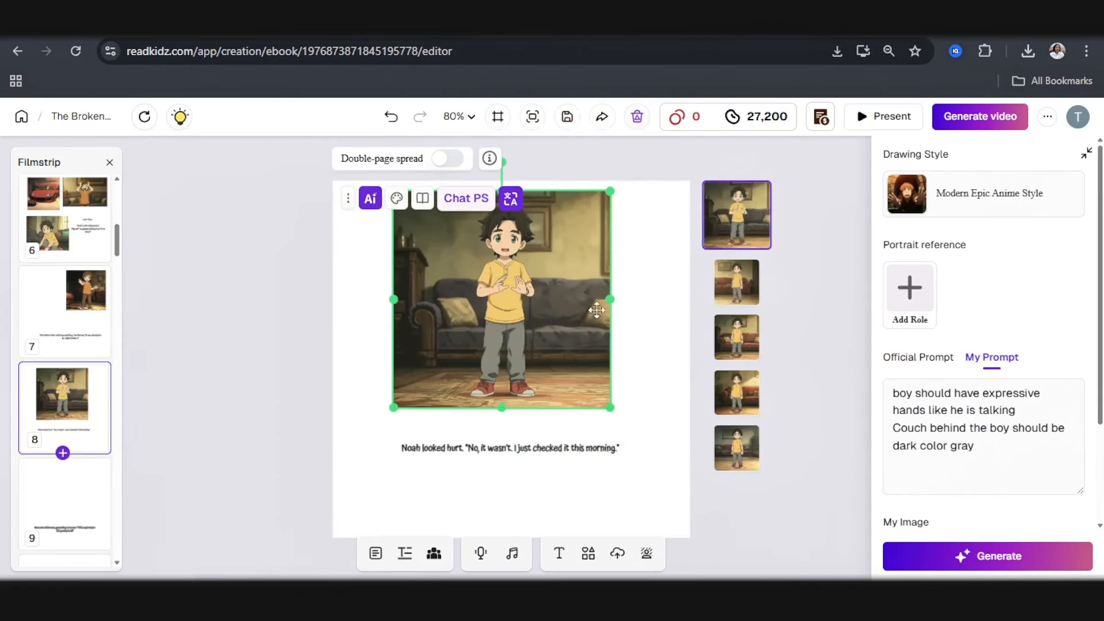
pyautogui.click(732, 215)
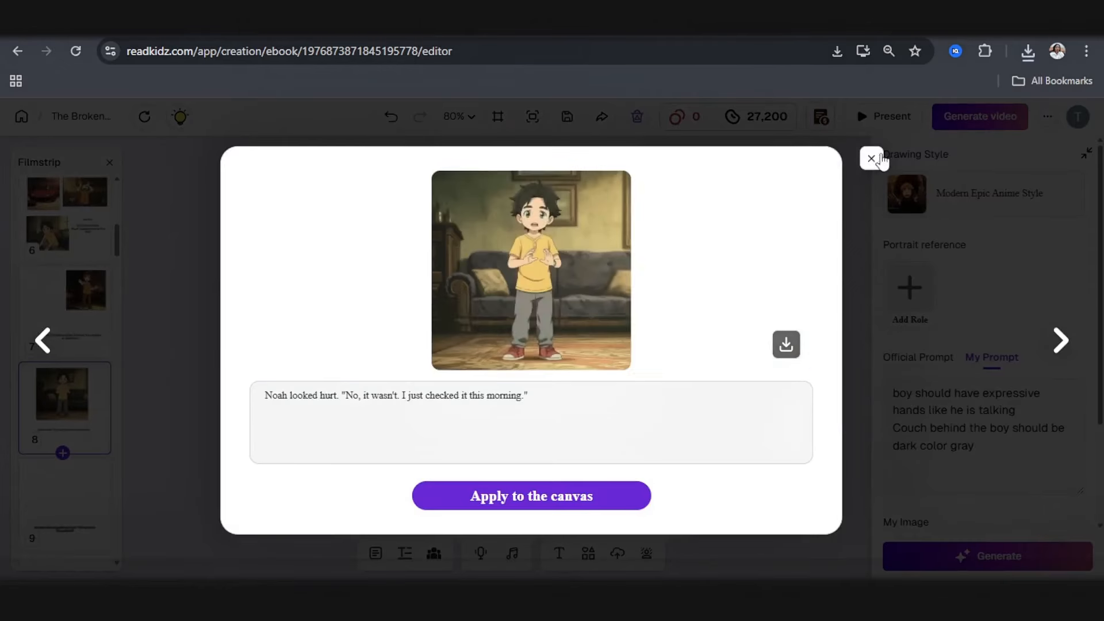
pyautogui.click(875, 161)
# Copy page 8's "Noah looked hurt" caption and add it to page 7's caption as a new paragraph after a blank line
pyautogui.click(552, 447)
pyautogui.tripleClick(552, 448)
pyautogui.hotkey('ctrl', 'c')
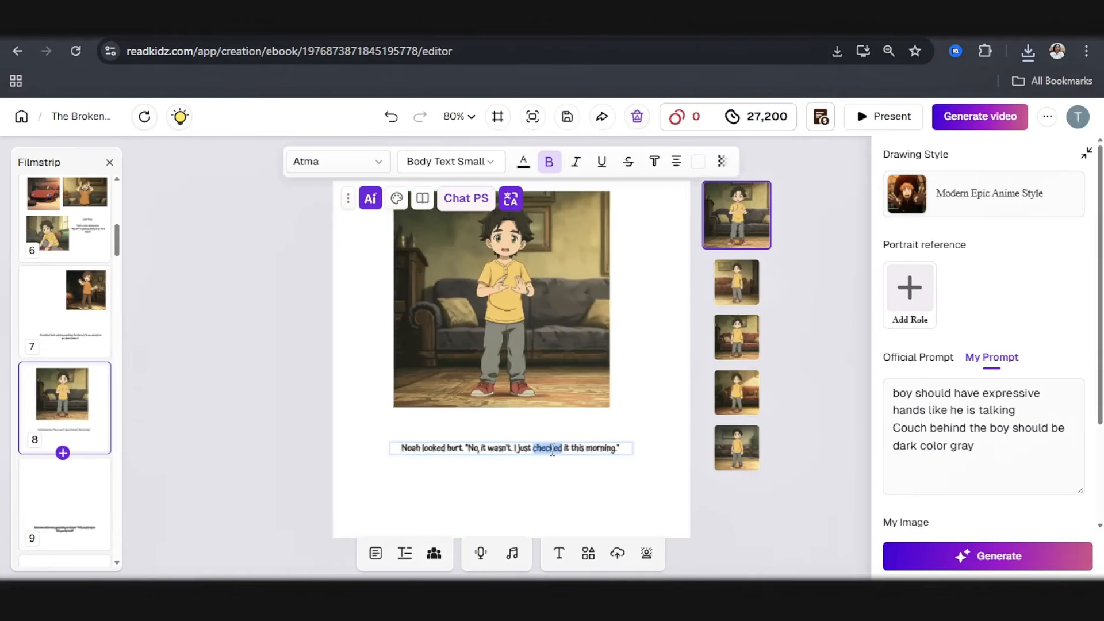
pyautogui.click(49, 317)
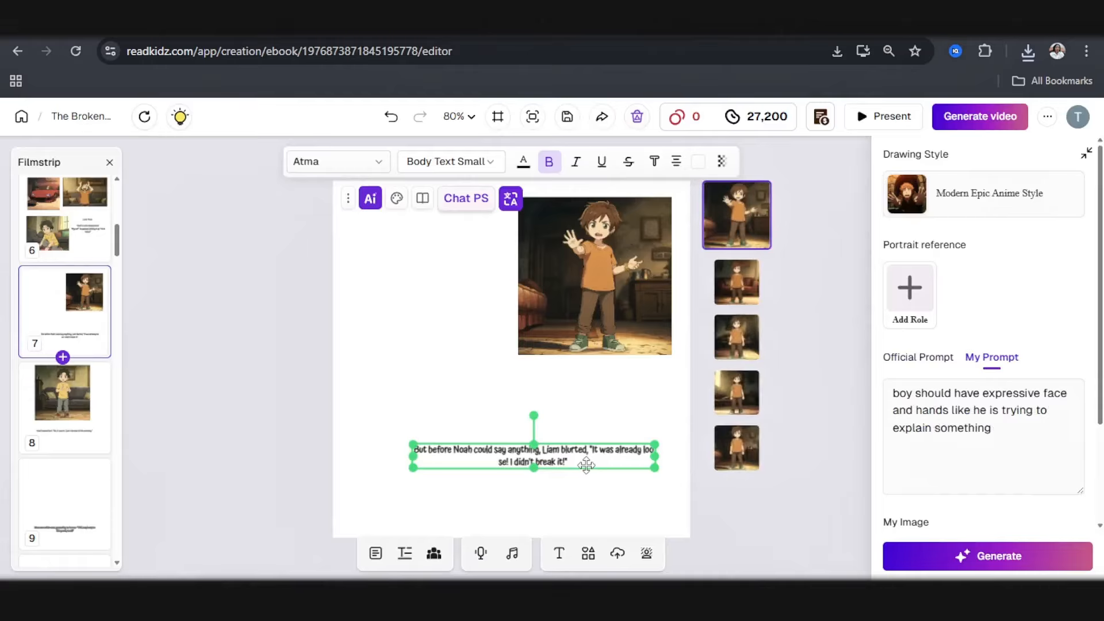
pyautogui.moveTo(586, 464); pyautogui.dragTo(583, 462)
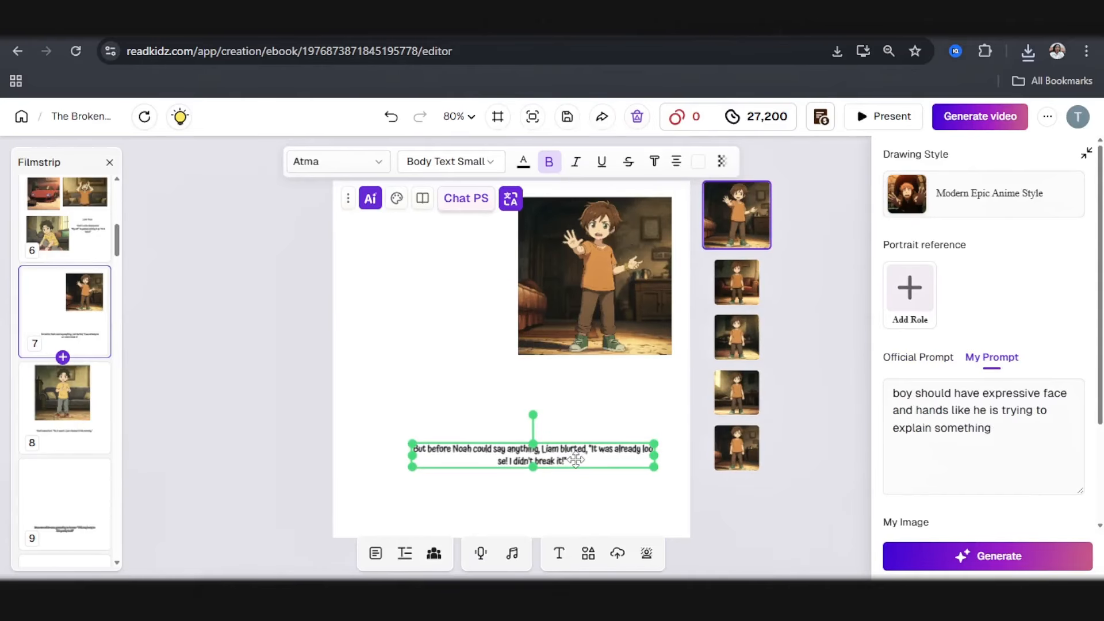
pyautogui.click(576, 460)
pyautogui.press('Return')
pyautogui.press('Return')
pyautogui.hotkey('ctrl', 'v')
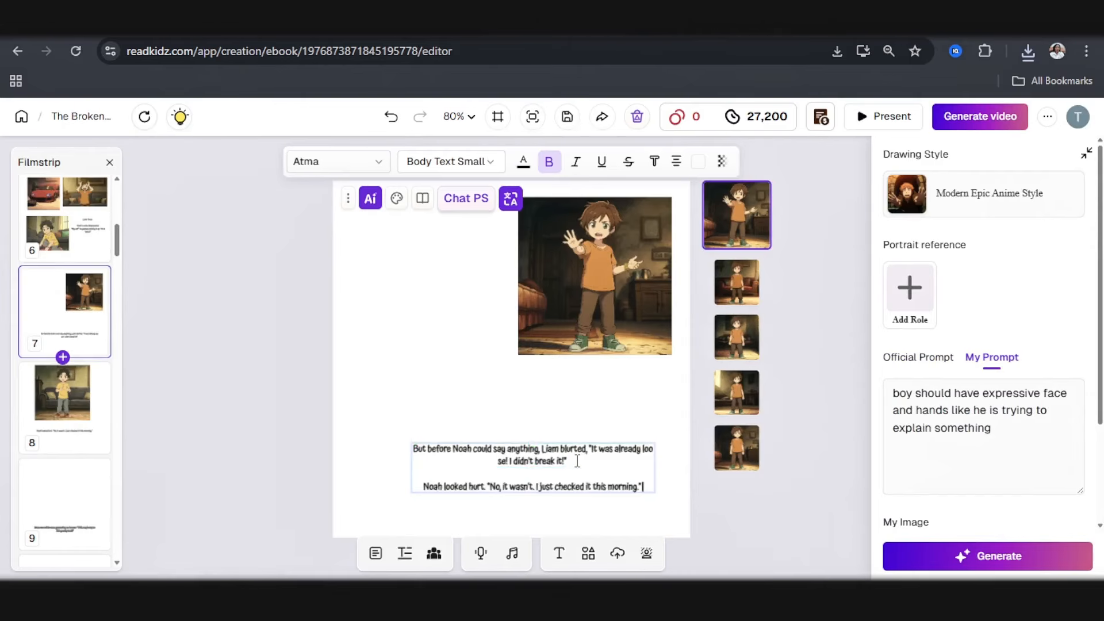
# Upload the refined picture of Noah onto page 7 beside the explaining boy, and delete page 8
pyautogui.click(614, 556)
pyautogui.click(81, 404)
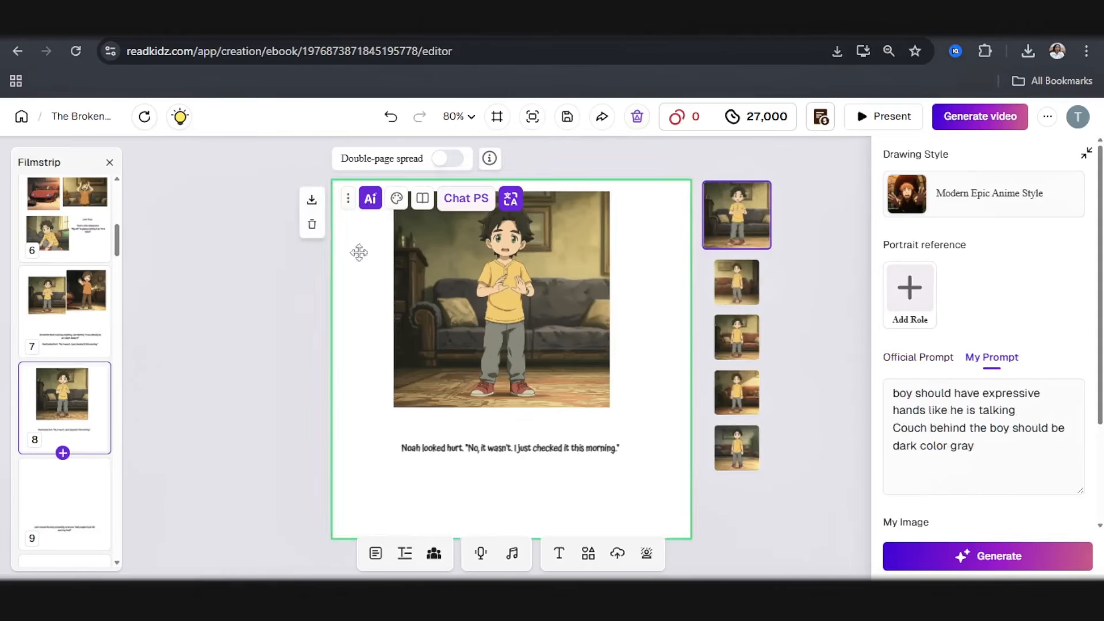
pyautogui.moveTo(349, 203)
pyautogui.click(312, 226)
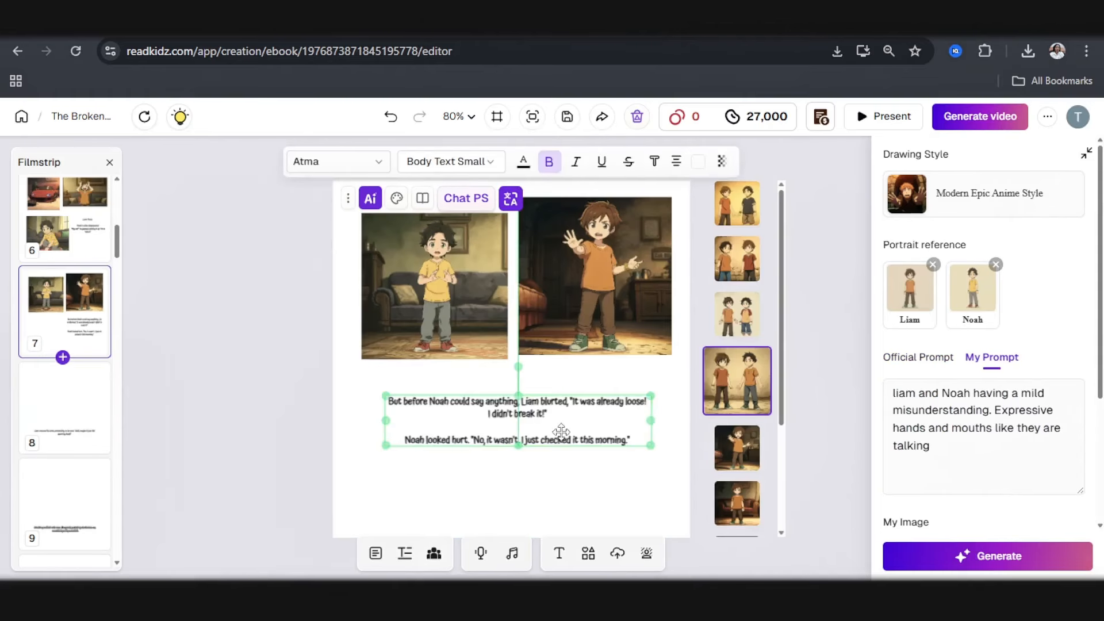
# Position page 7's merged caption beneath the two pictures and select the text of page 8's "Liam crossed his arms" caption
pyautogui.moveTo(560, 429); pyautogui.dragTo(560, 429)
pyautogui.click(77, 416)
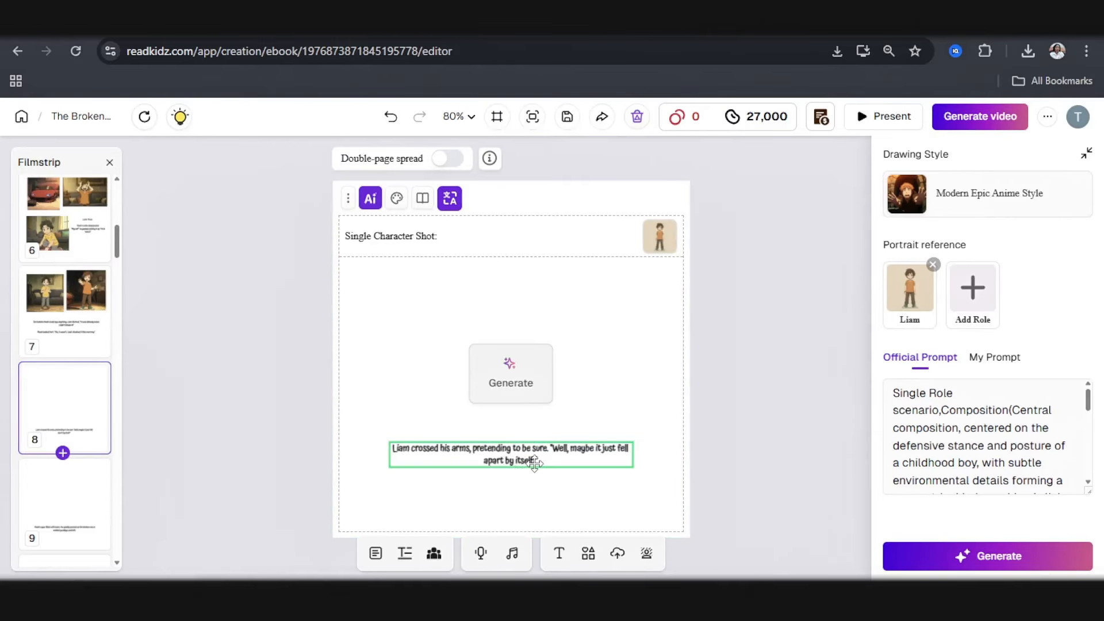
pyautogui.click(534, 462)
pyautogui.click(541, 461)
pyautogui.moveTo(538, 461); pyautogui.dragTo(388, 439)
pyautogui.click(44, 298)
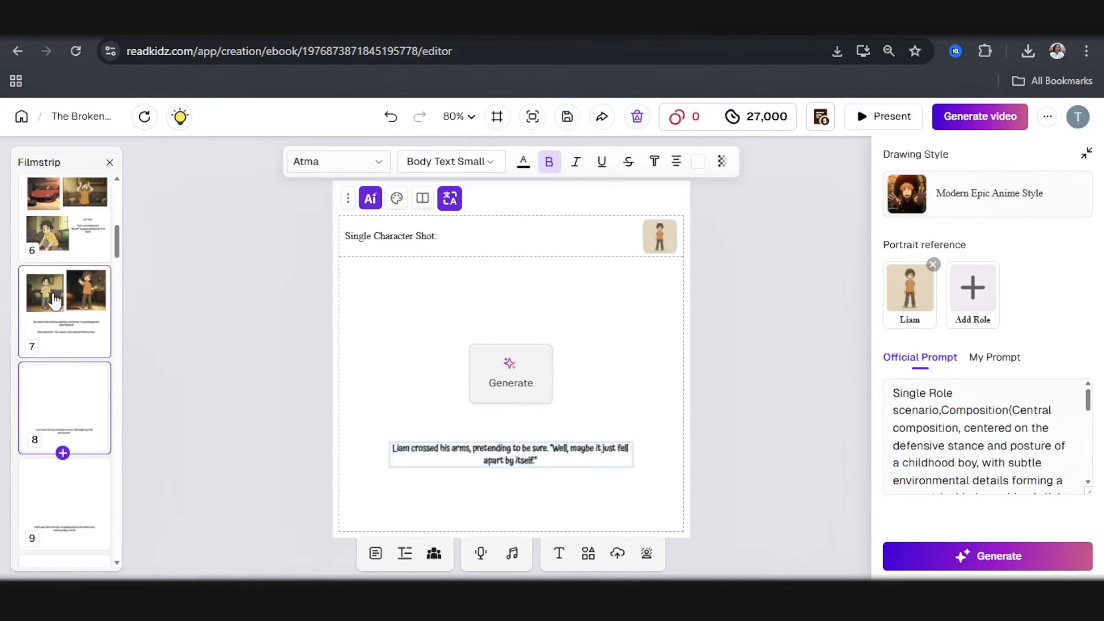
# Delete the page with the "Liam crossed his arms" caption and generate a picture for the "Noah's eyes filled with tears" page
pyautogui.click(65, 406)
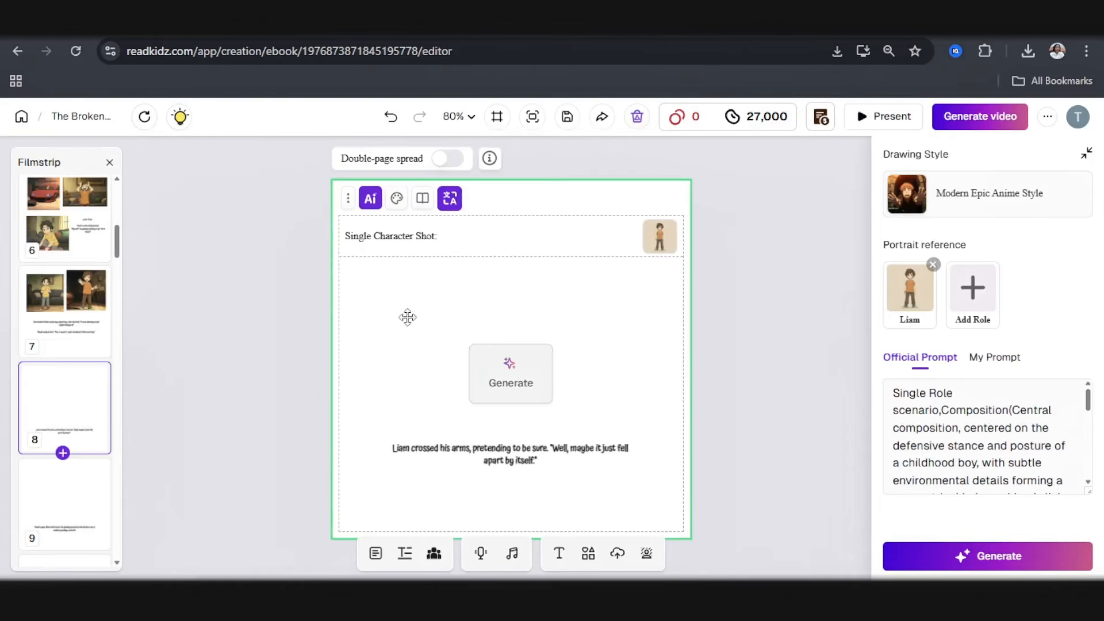
pyautogui.moveTo(349, 207)
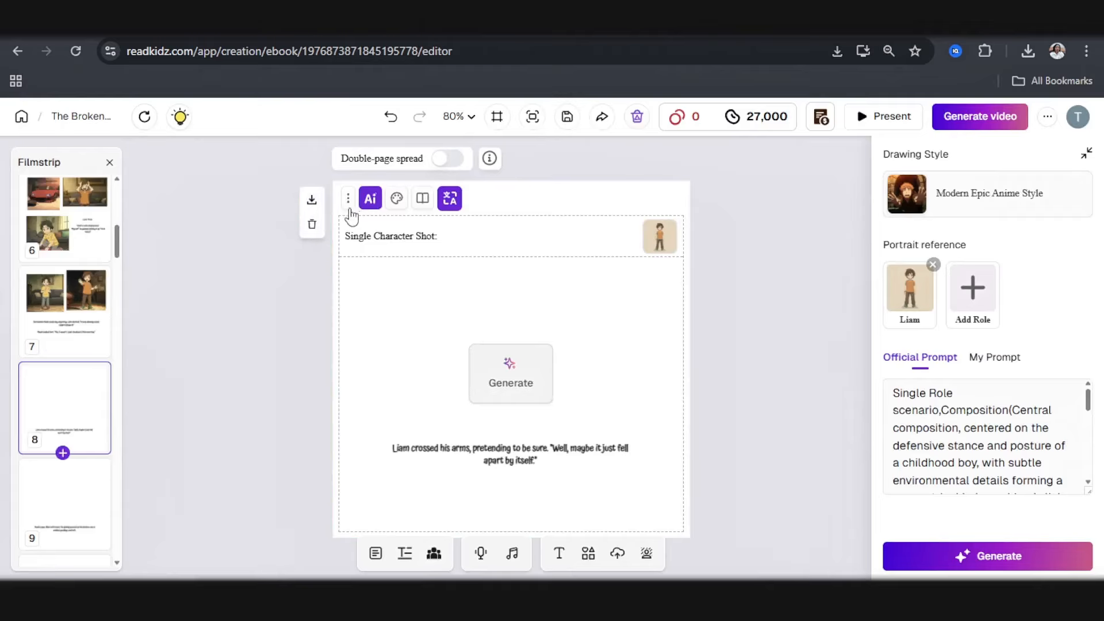
pyautogui.click(313, 227)
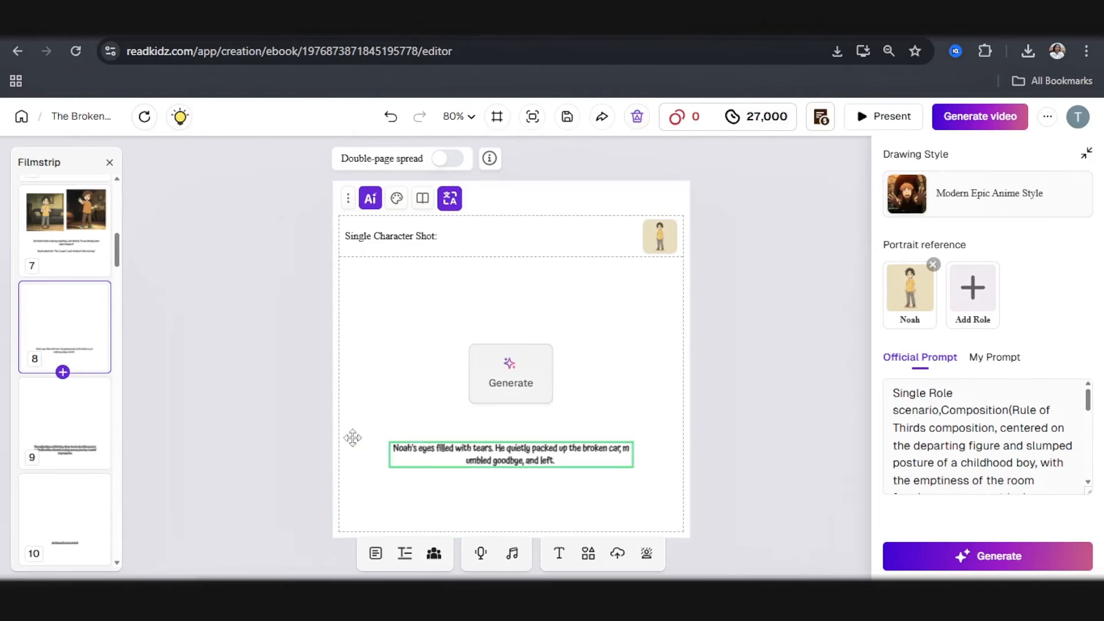
pyautogui.click(985, 564)
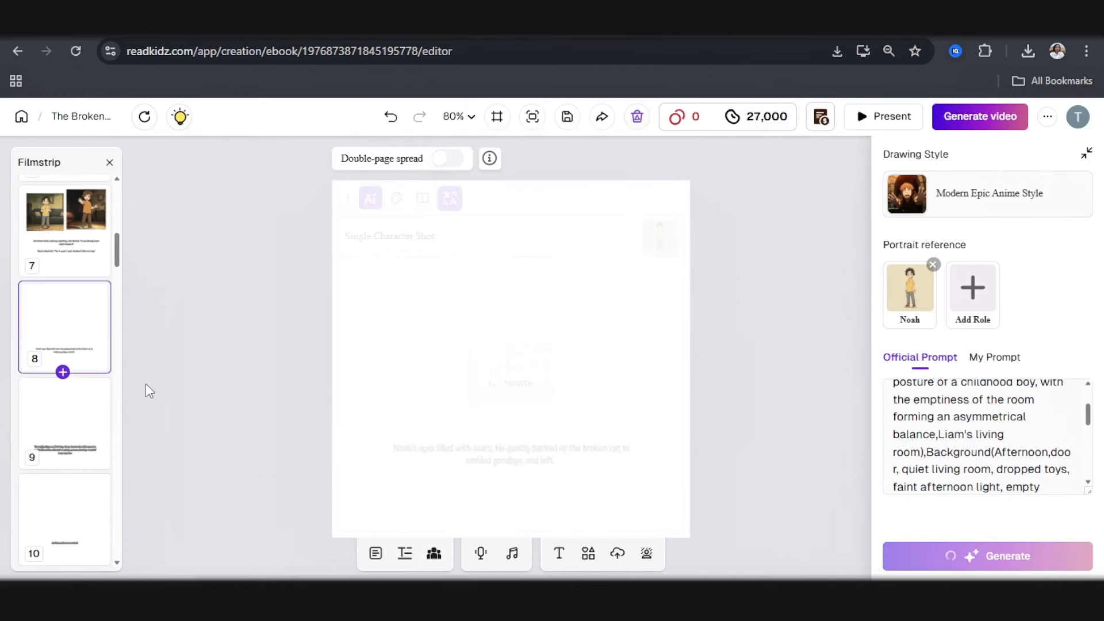
# Style page 9's "That night, Liam couldn't sleep" caption in bold black Atma without an outline, and generate the page's picture
pyautogui.click(68, 424)
pyautogui.click(549, 162)
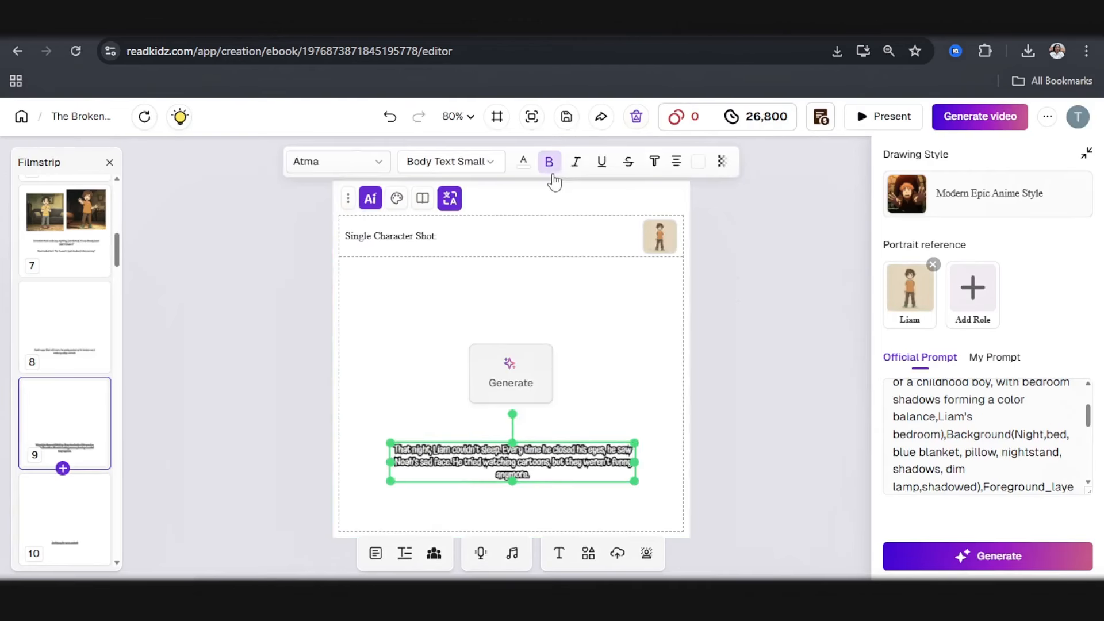
pyautogui.click(523, 164)
pyautogui.click(454, 304)
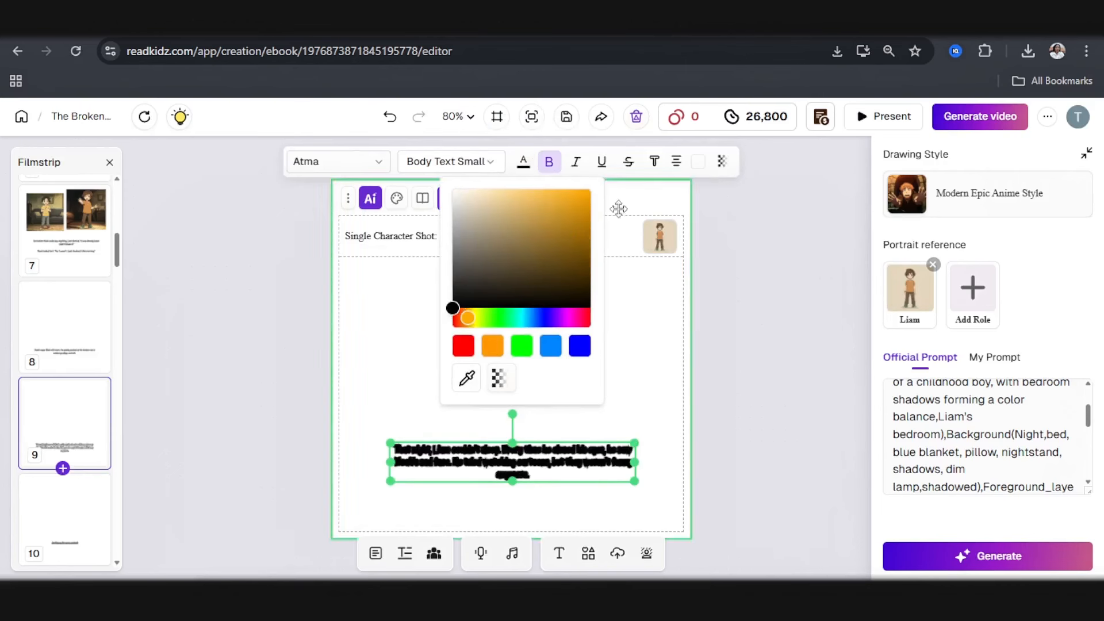
pyautogui.click(654, 161)
pyautogui.moveTo(621, 410); pyautogui.dragTo(574, 410)
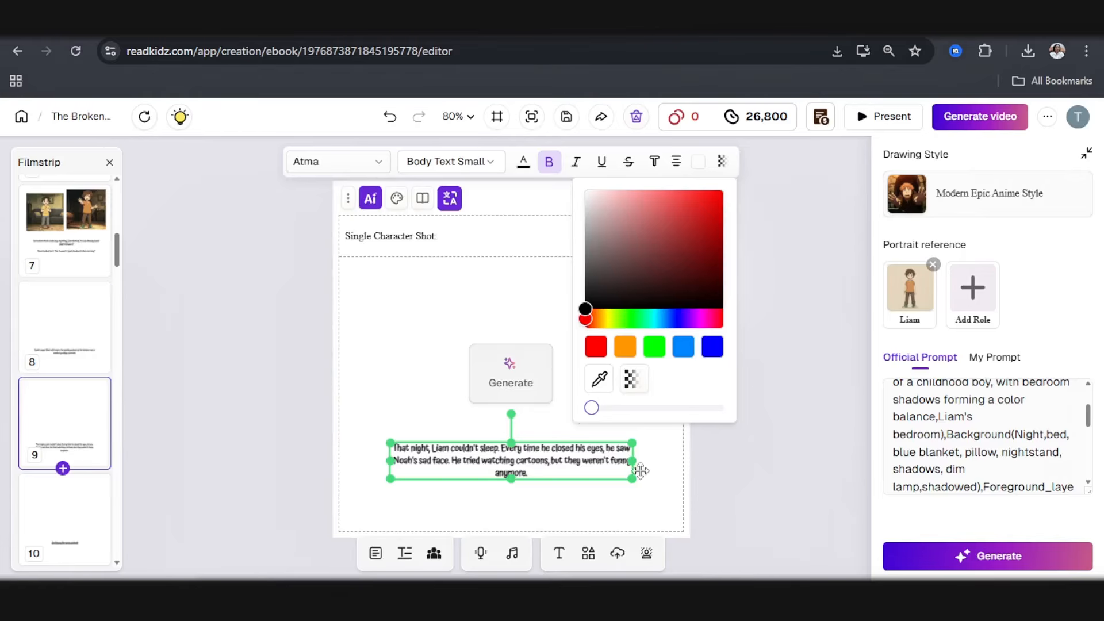
pyautogui.click(1015, 557)
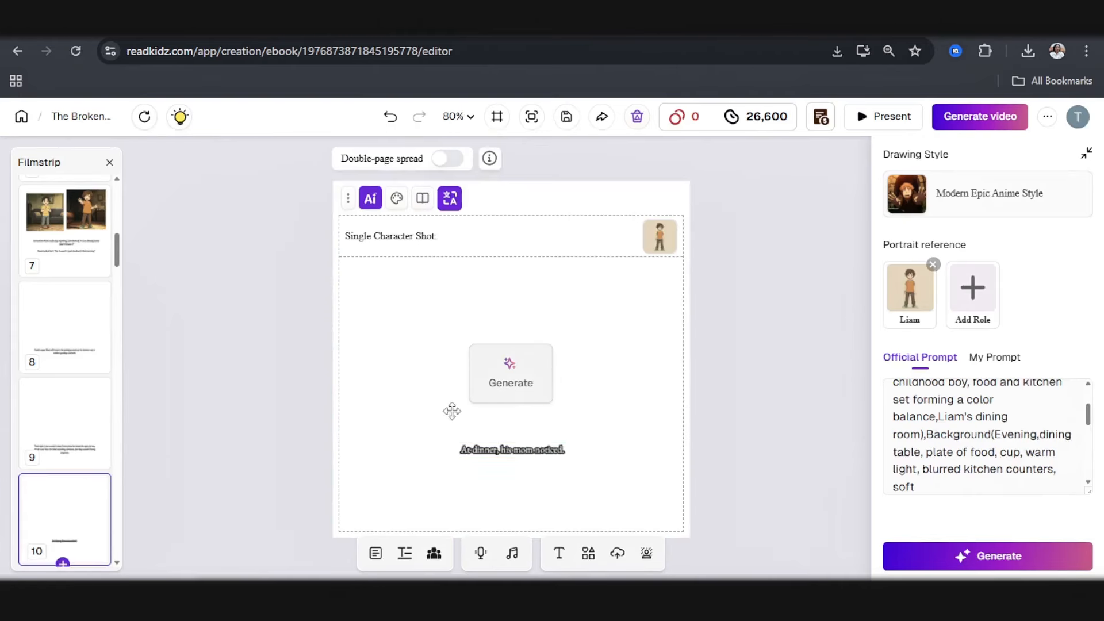
# Set page 10's "At dinner, his mom noticed." caption in Atma and open its text colour
pyautogui.click(517, 448)
pyautogui.click(363, 165)
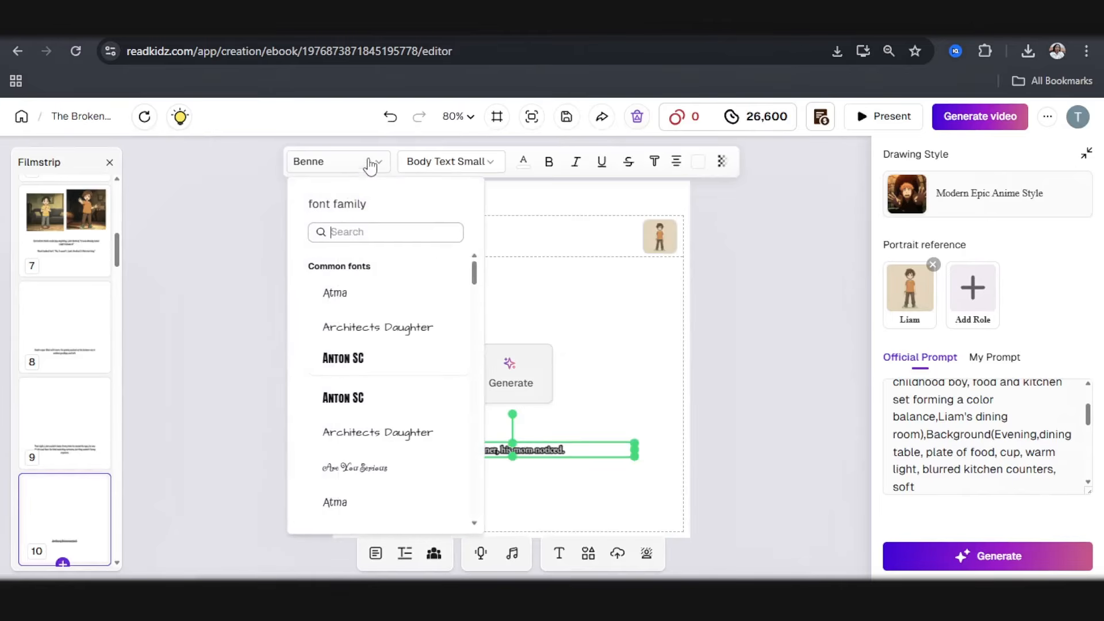
pyautogui.click(348, 504)
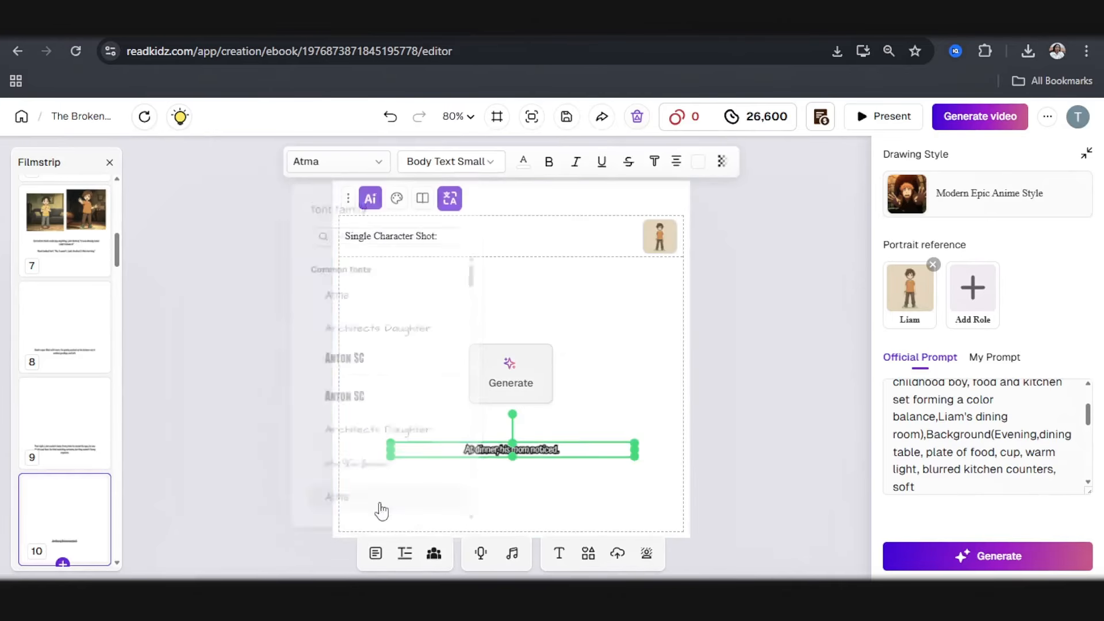
pyautogui.click(525, 163)
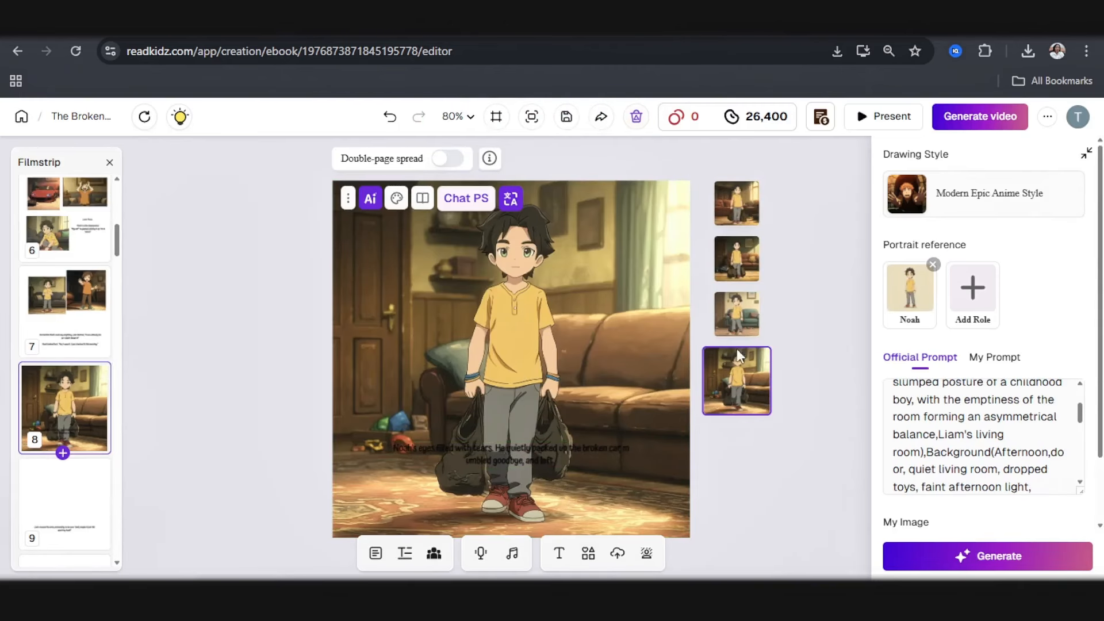
# Apply the first generated version to page 8 and refine it with the prompt "make the couch behind the boy dark color gray"
pyautogui.click(736, 314)
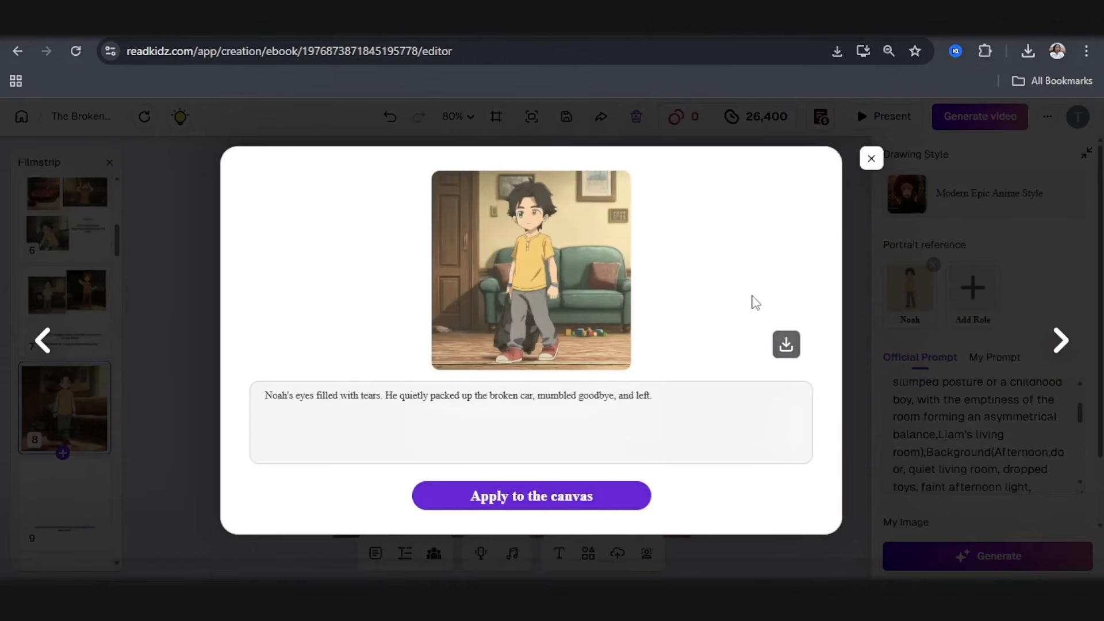
pyautogui.click(872, 159)
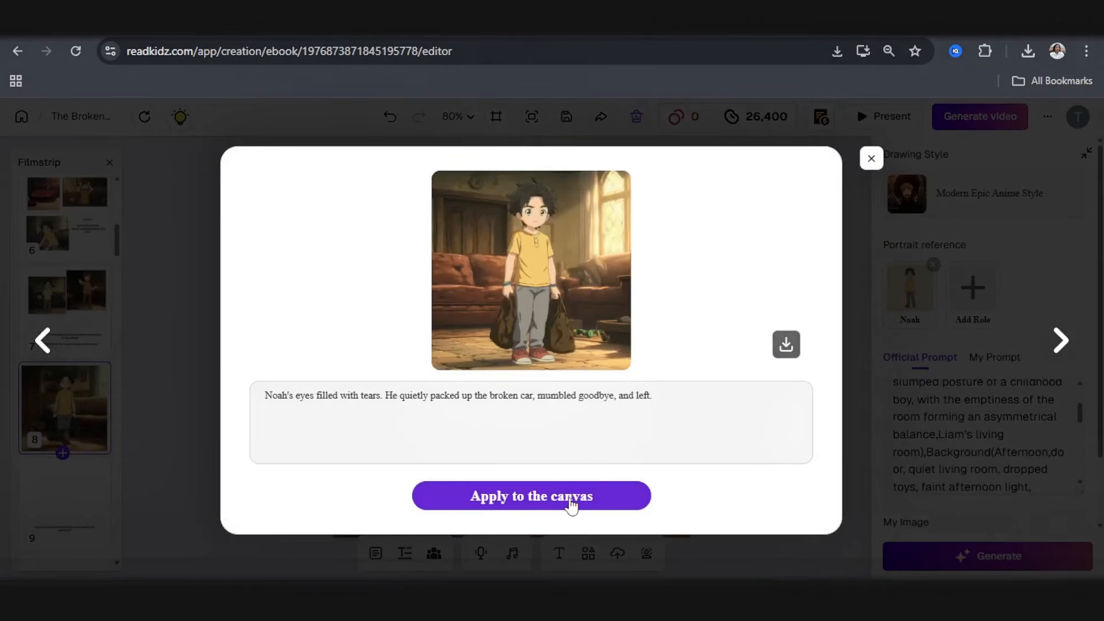
pyautogui.click(570, 504)
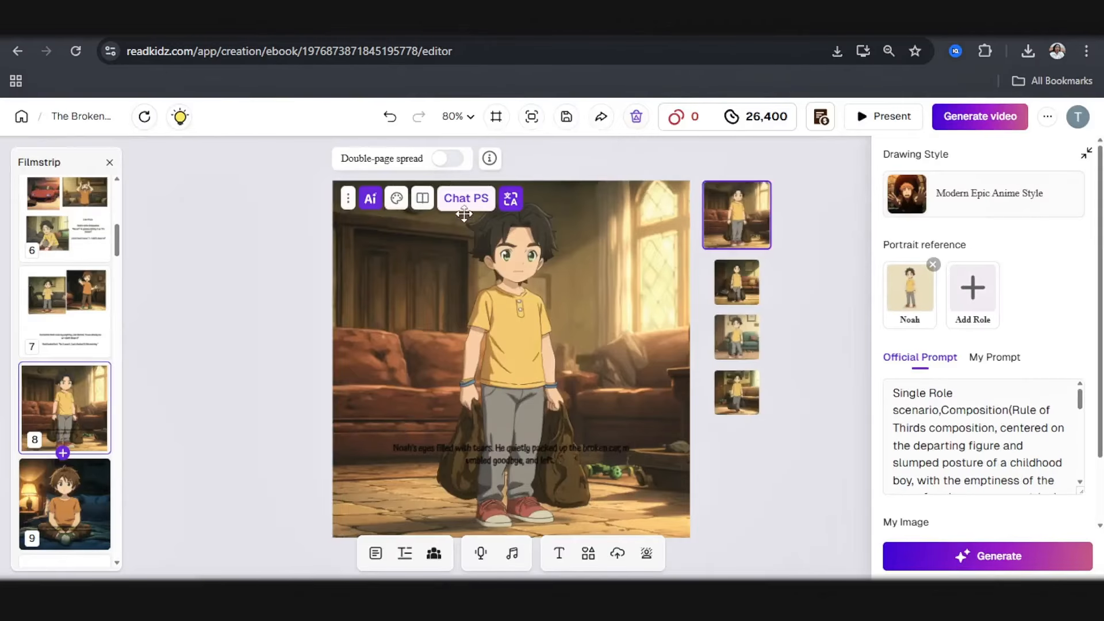
pyautogui.write('make the couch behind the boy dark color gray')
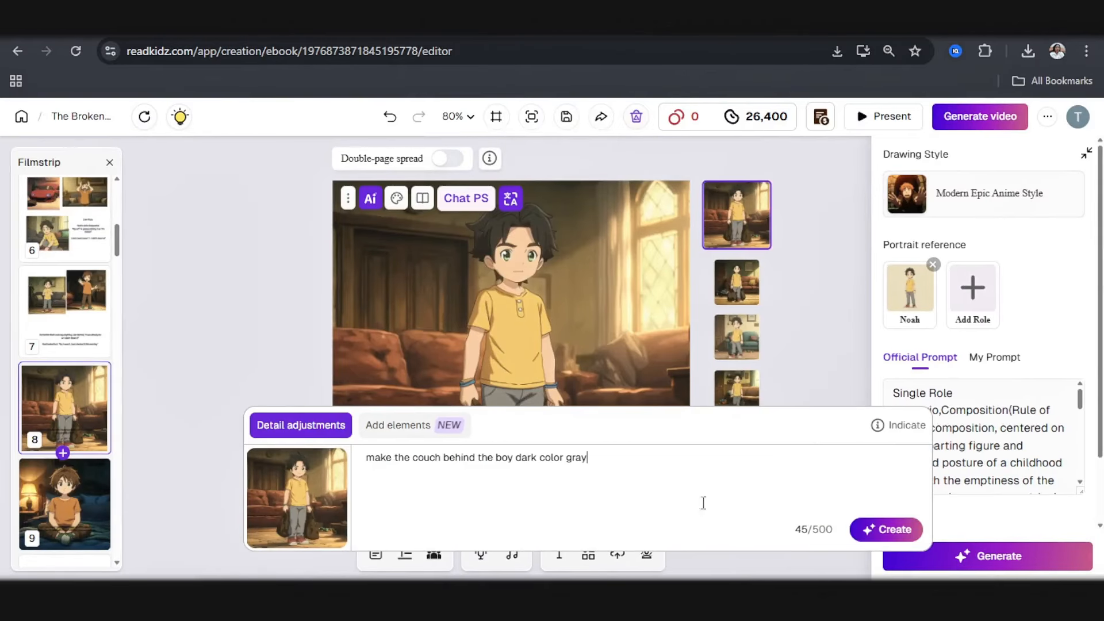
pyautogui.click(886, 529)
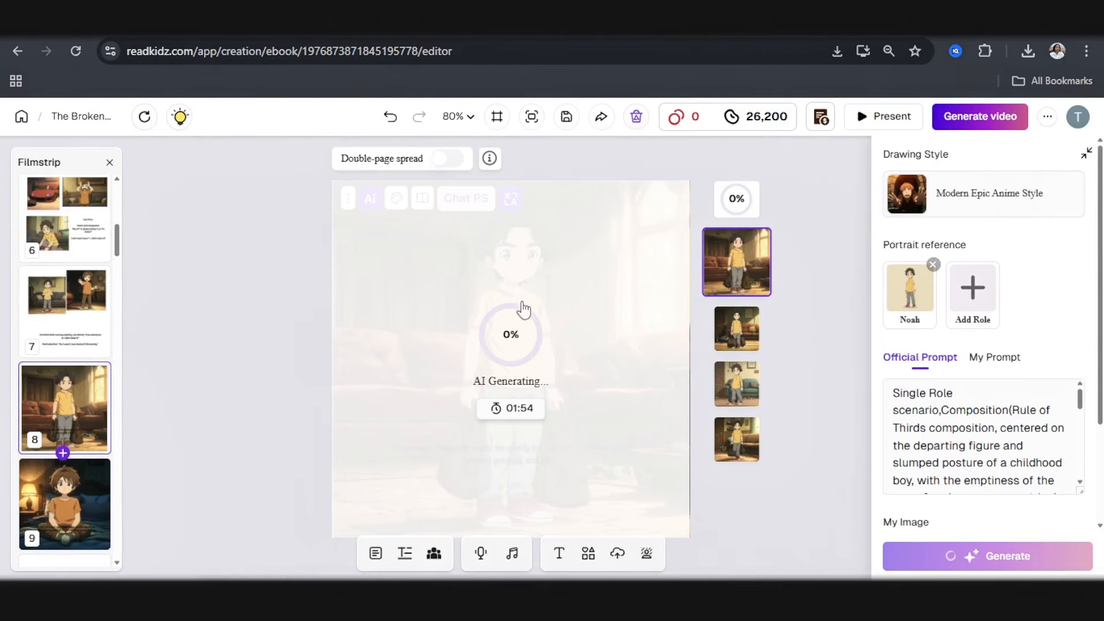
# Check the third generated version for page 9, then shrink the current picture of Liam on the bed and centre it above the caption
pyautogui.click(70, 493)
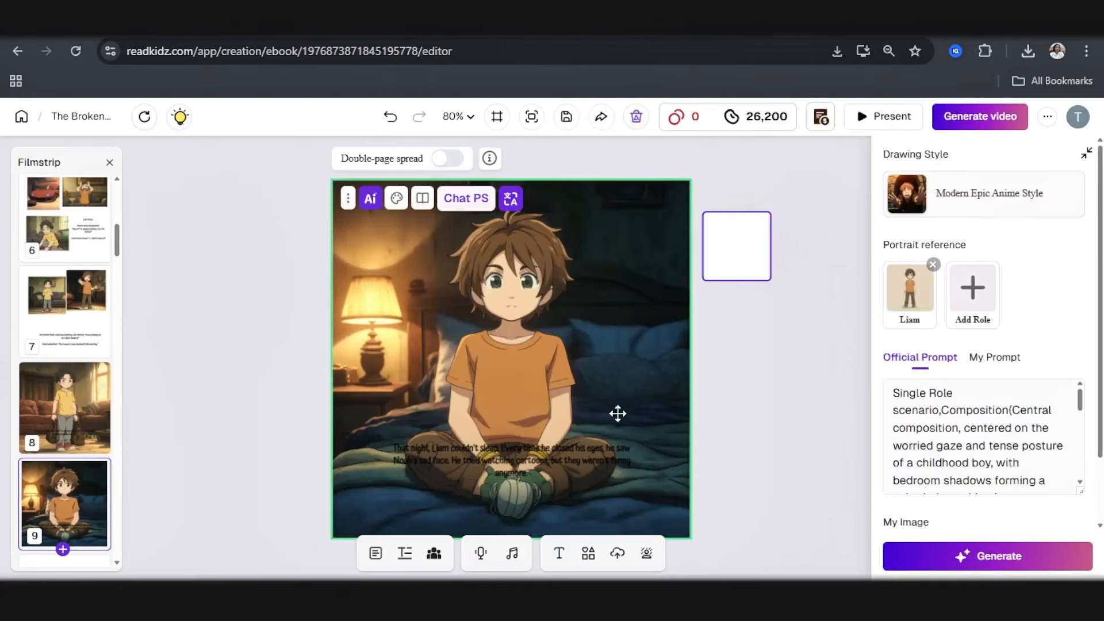
pyautogui.click(683, 524)
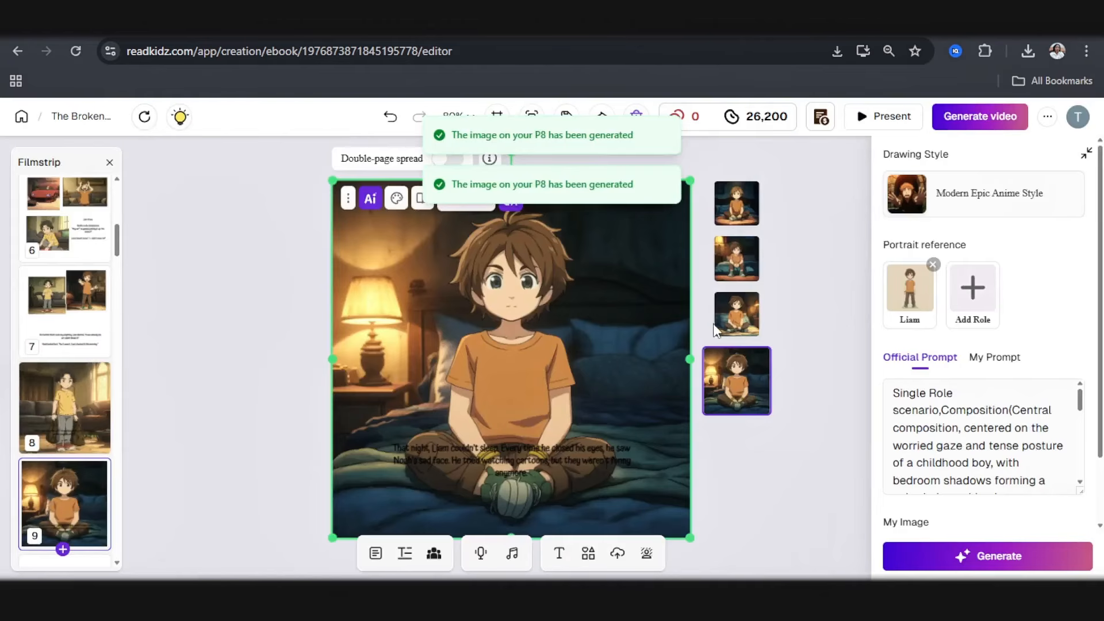
pyautogui.click(746, 311)
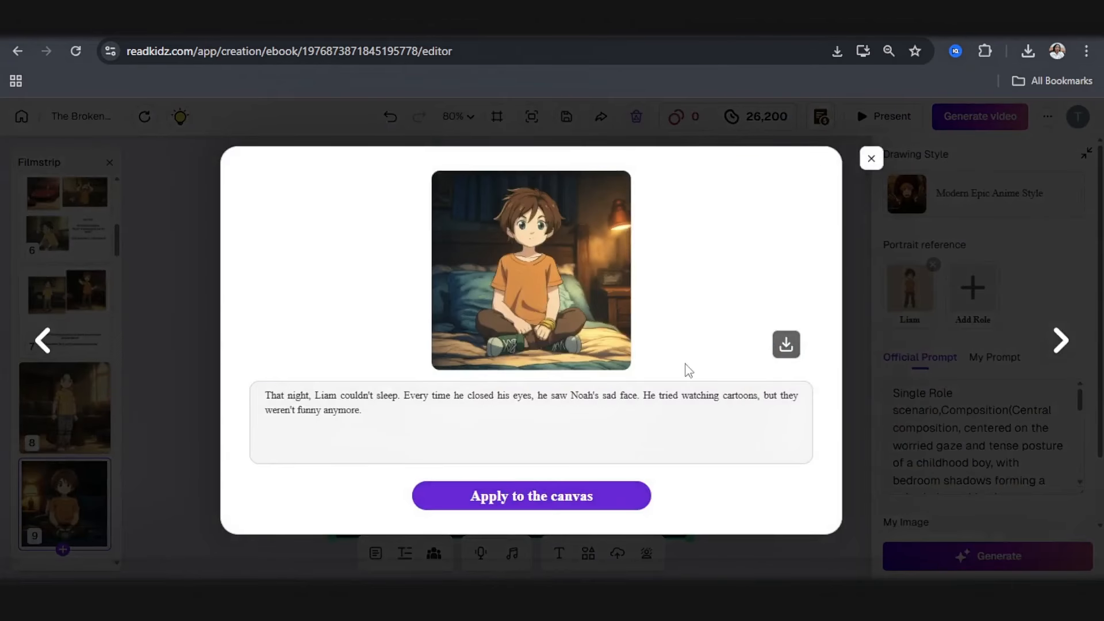
pyautogui.click(871, 159)
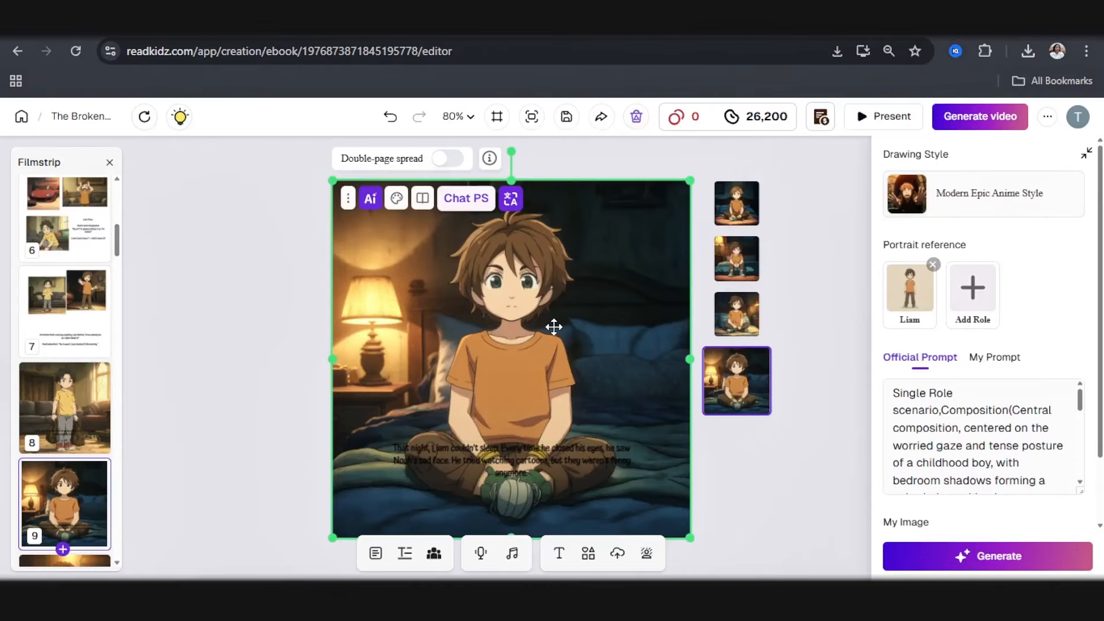
pyautogui.moveTo(692, 542); pyautogui.dragTo(667, 382)
pyautogui.moveTo(549, 381); pyautogui.dragTo(583, 382)
pyautogui.moveTo(643, 449); pyautogui.dragTo(619, 424)
pyautogui.moveTo(542, 362); pyautogui.dragTo(562, 372)
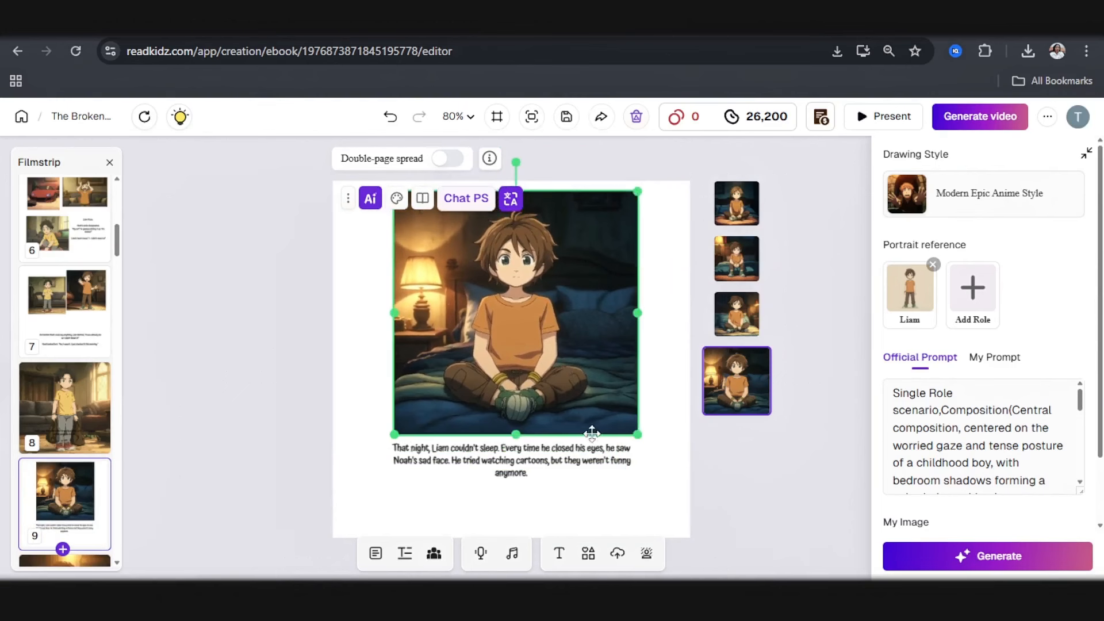
pyautogui.moveTo(631, 424); pyautogui.dragTo(626, 418)
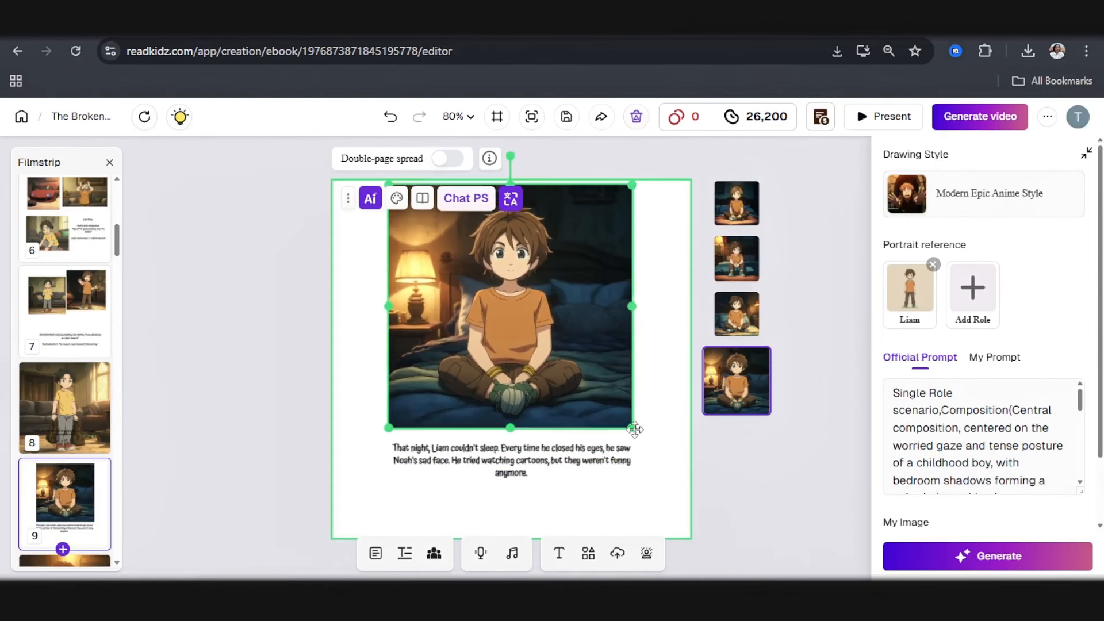
# Shrink page 9's picture slightly and refine it with the prompt "Make the boy look uneasy and worried"
pyautogui.moveTo(633, 428); pyautogui.dragTo(610, 407)
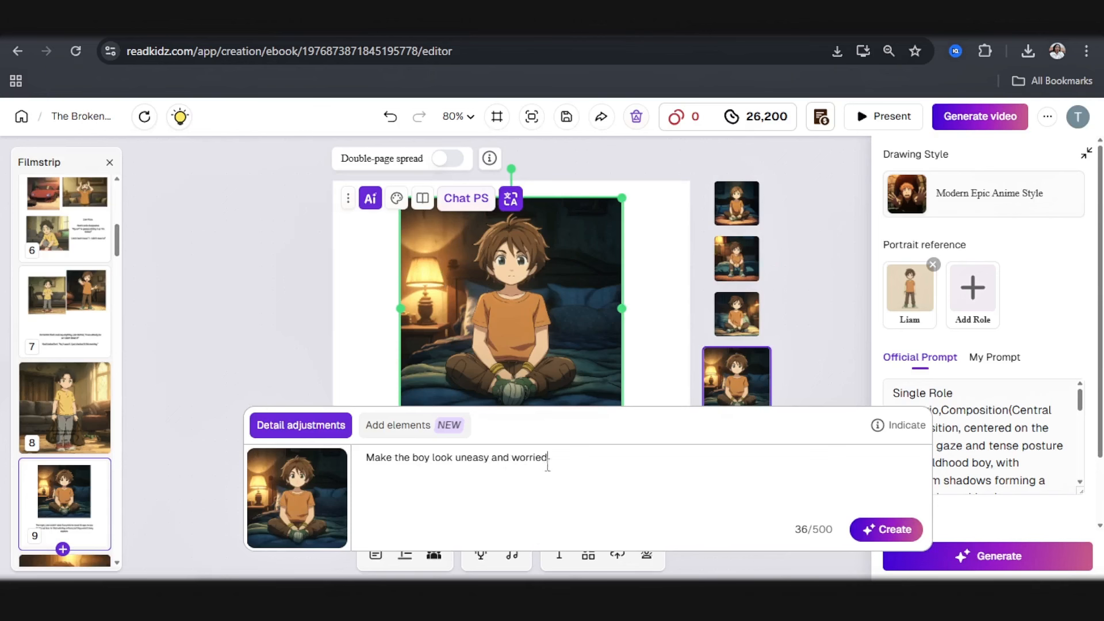
pyautogui.click(879, 530)
# Shrink page 8's picture and centre it above the caption, then widen the caption box so "mumbled" fits on one line
pyautogui.click(73, 401)
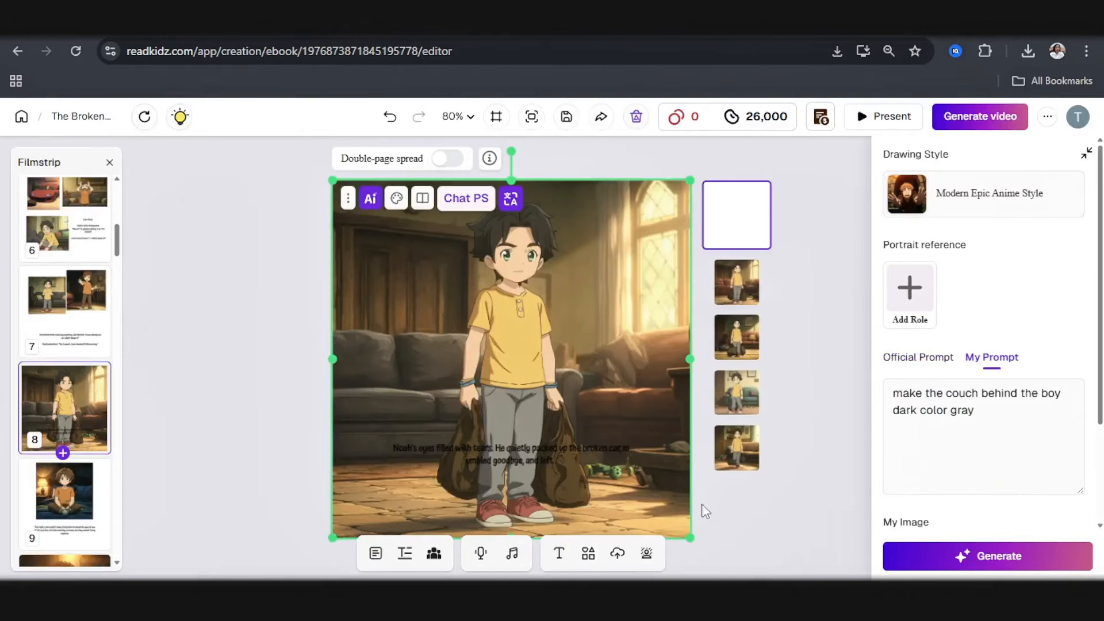
pyautogui.moveTo(686, 533); pyautogui.dragTo(623, 320)
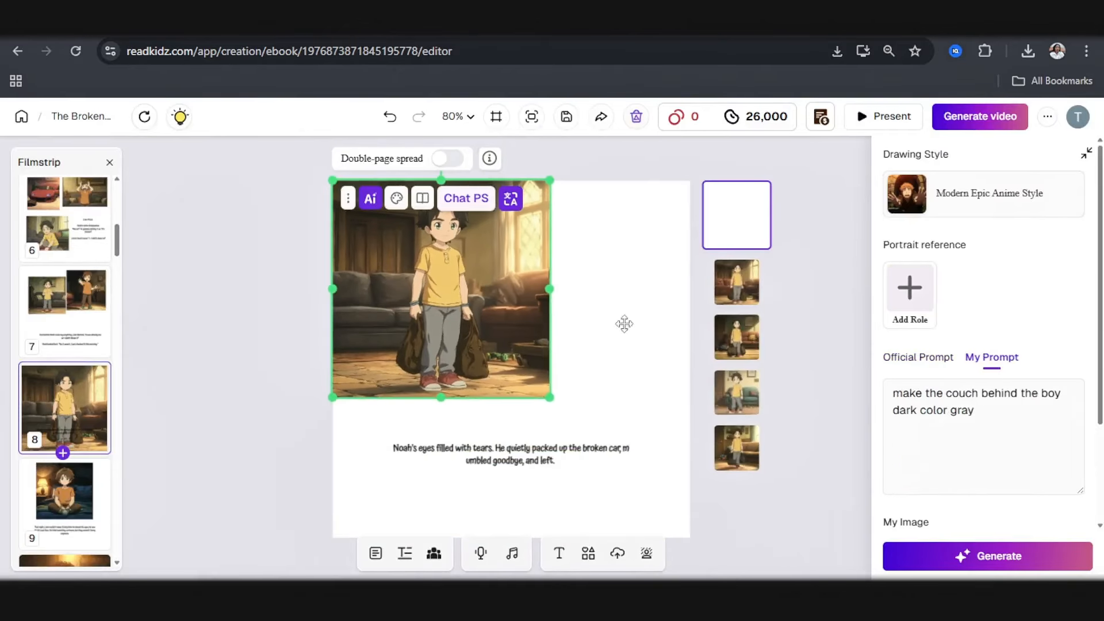
pyautogui.moveTo(522, 340); pyautogui.dragTo(551, 355)
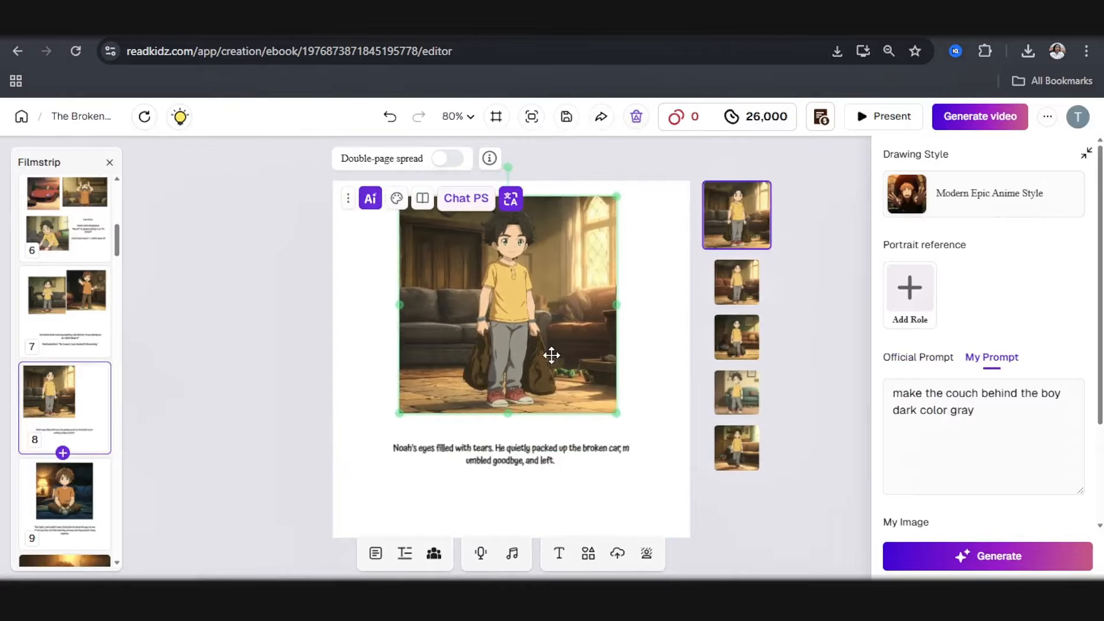
pyautogui.click(624, 454)
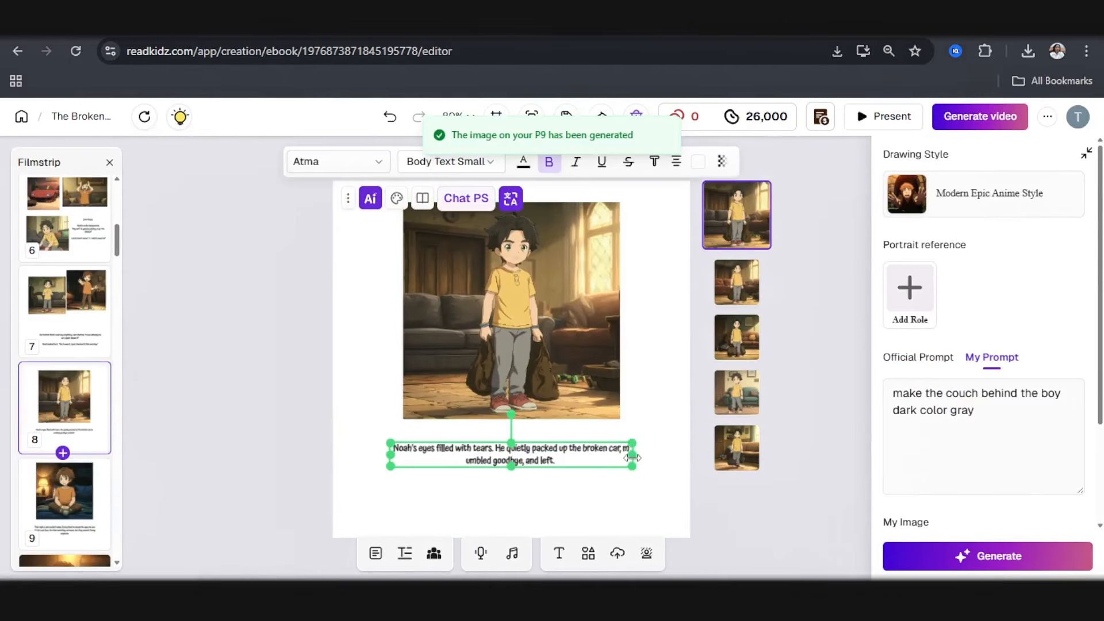
pyautogui.moveTo(633, 457); pyautogui.dragTo(659, 454)
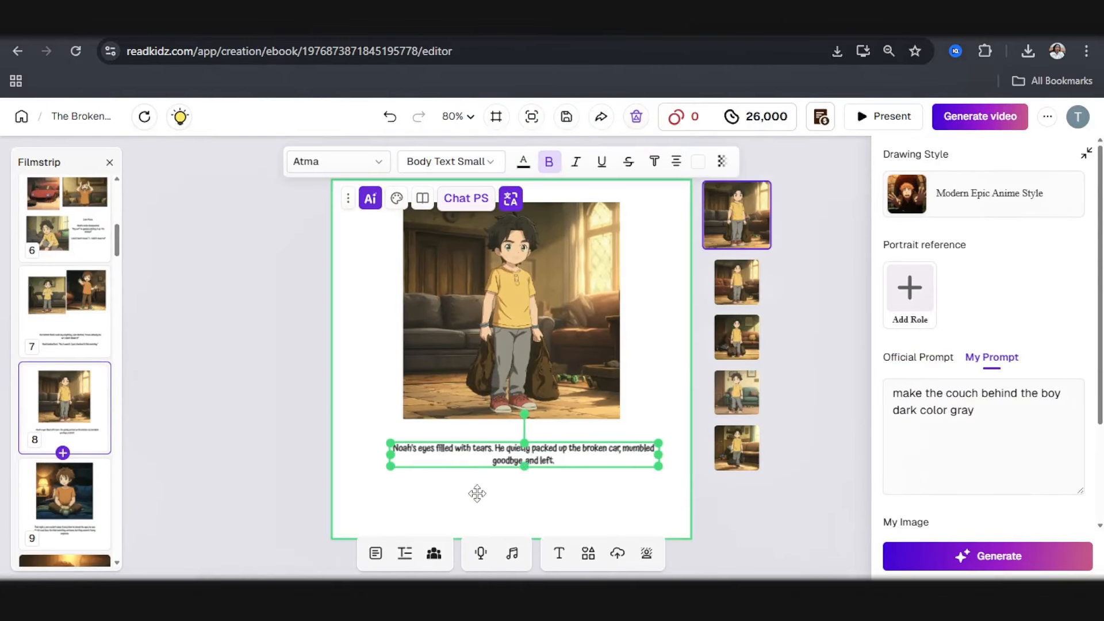
pyautogui.scroll(2, 454, 457)
pyautogui.click(650, 474)
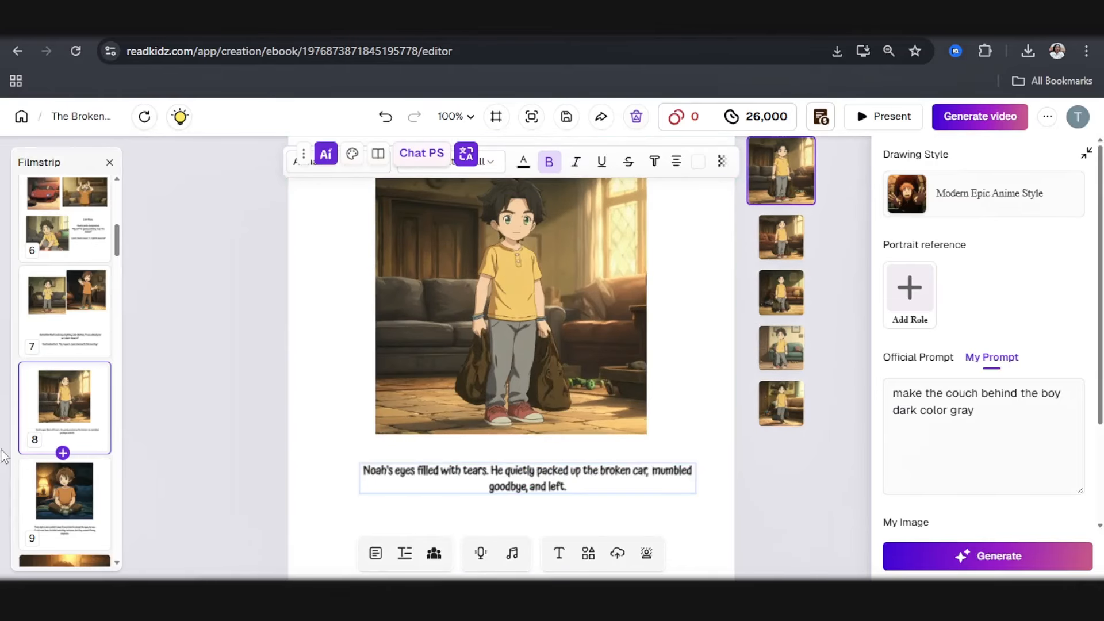
# Review page 9's refined picture of Liam on the bed together with its caption
pyautogui.click(56, 486)
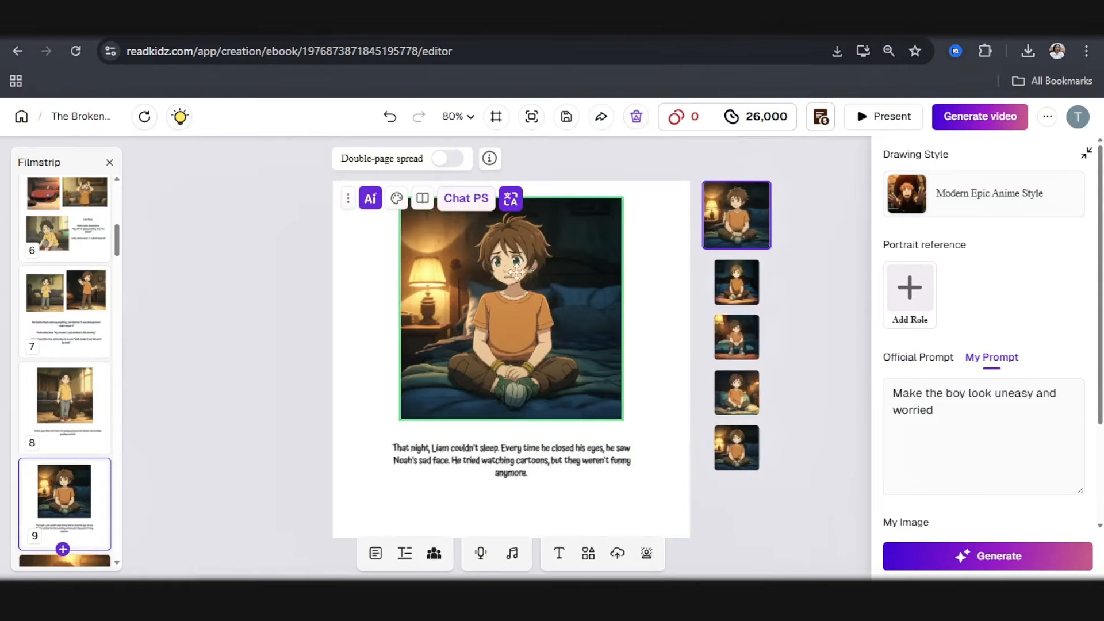
pyautogui.click(509, 466)
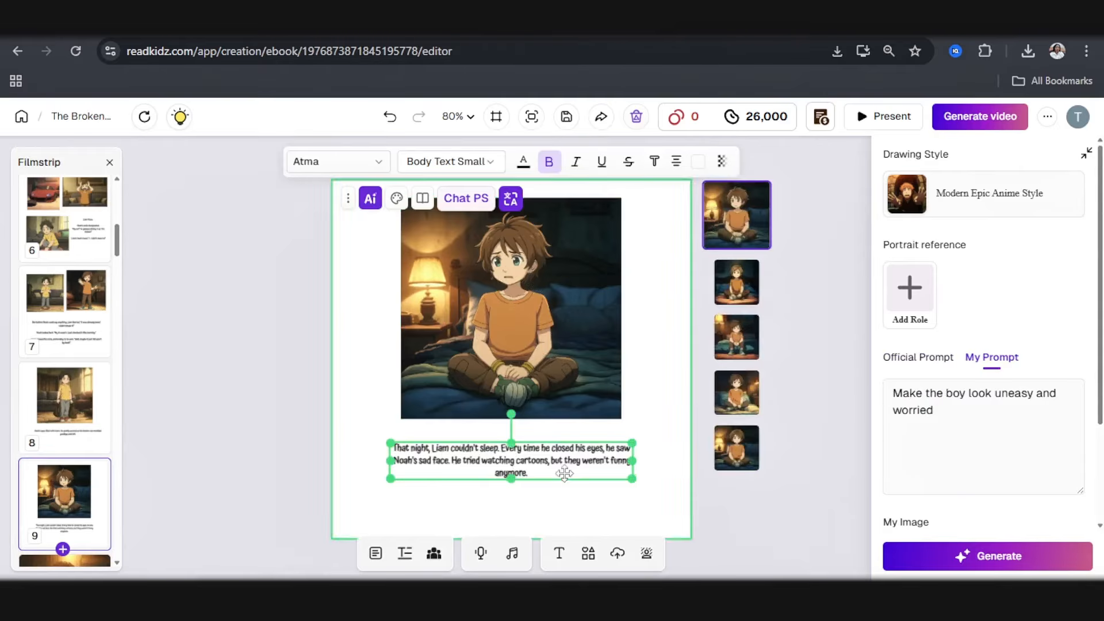
pyautogui.scroll(2, 537, 464)
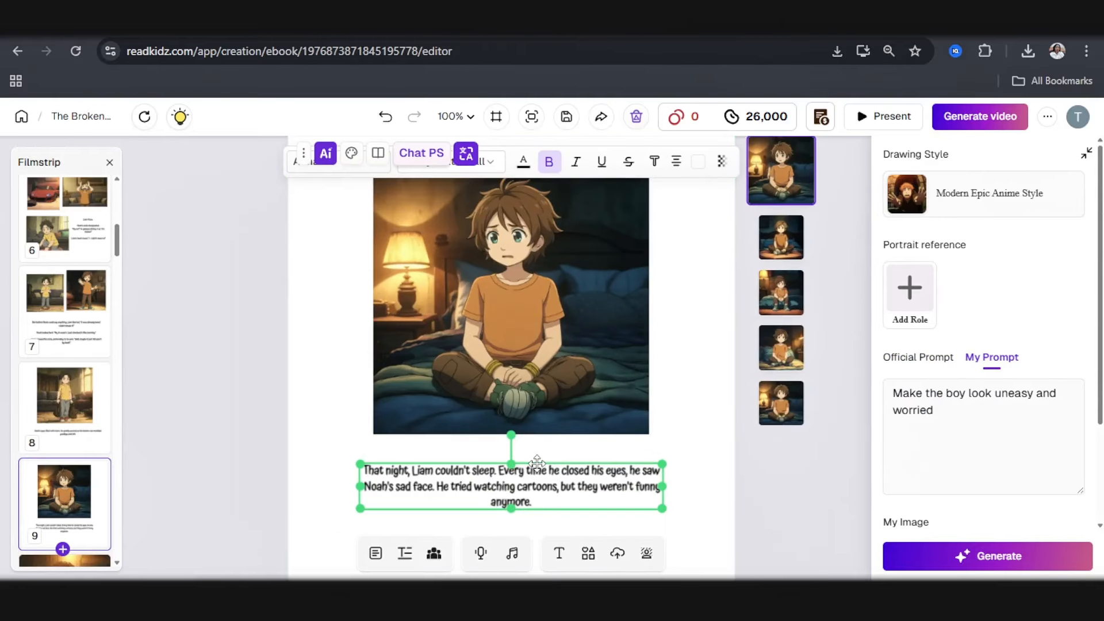
pyautogui.scroll(-2, 537, 463)
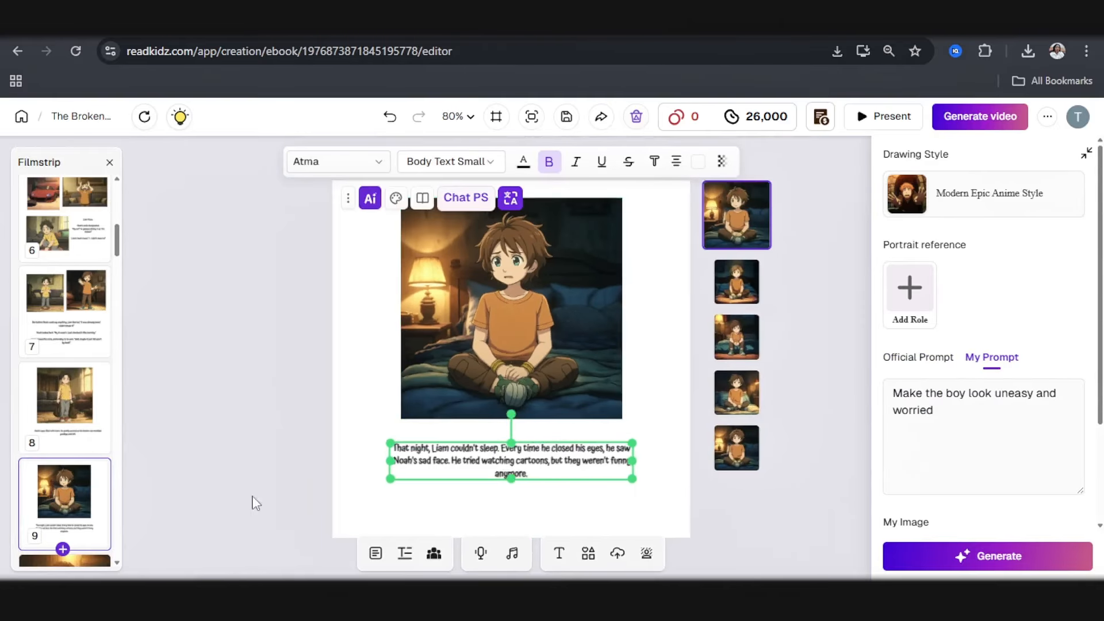
# Draft page 10's picture refinement prompt: "Boy should be sitting on one of the dining chairs with his mother liam's facing him"
pyautogui.scroll(-3, 63, 442)
pyautogui.click(62, 427)
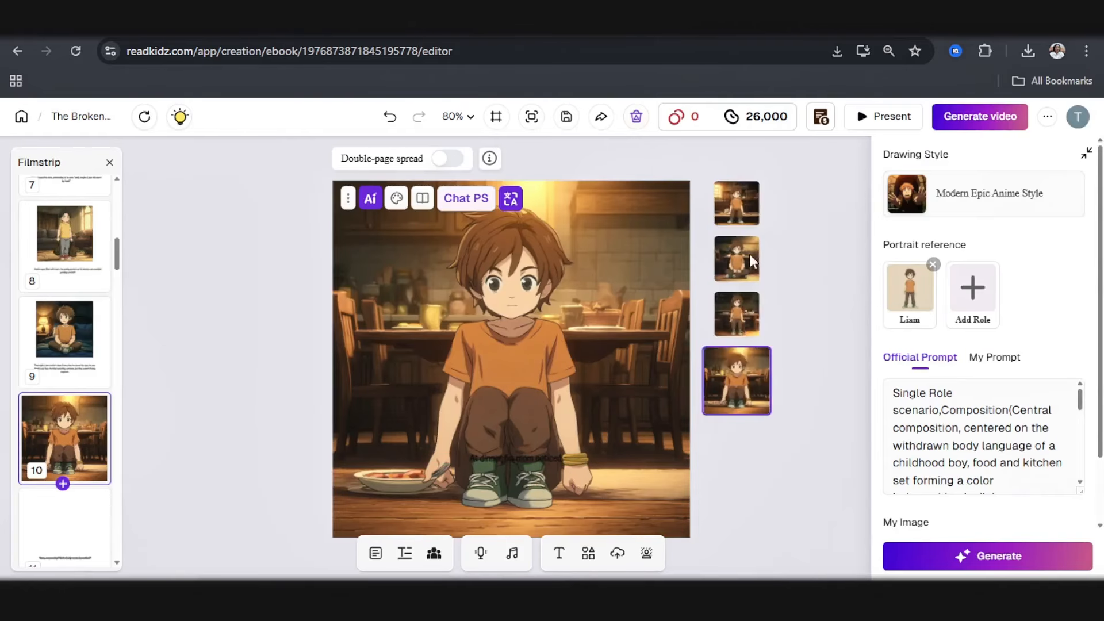
pyautogui.click(729, 241)
pyautogui.click(870, 158)
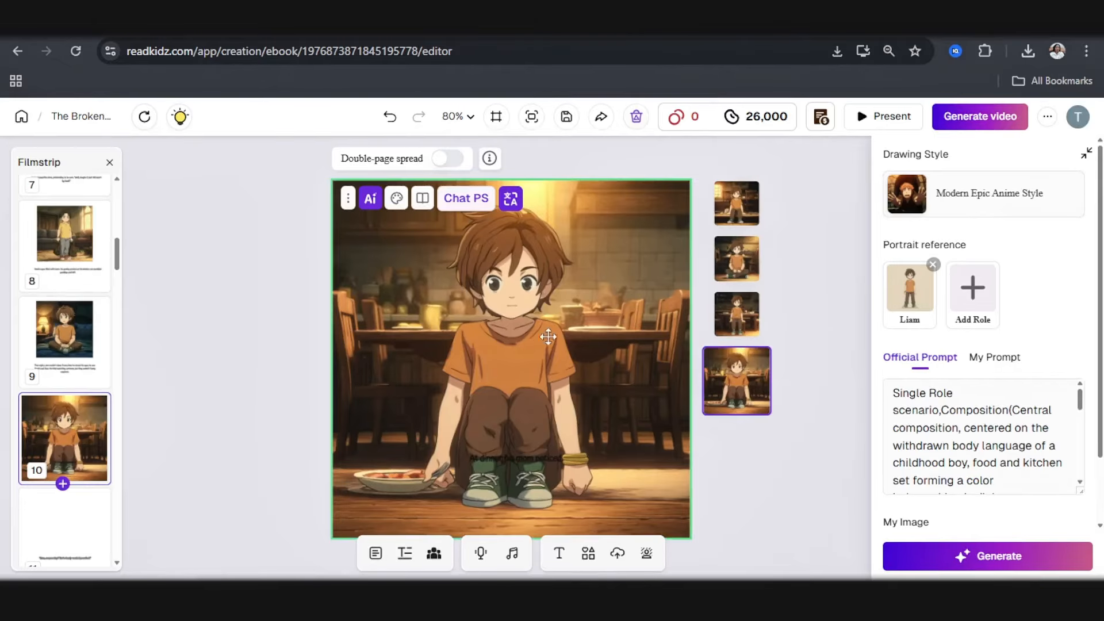
pyautogui.click(466, 198)
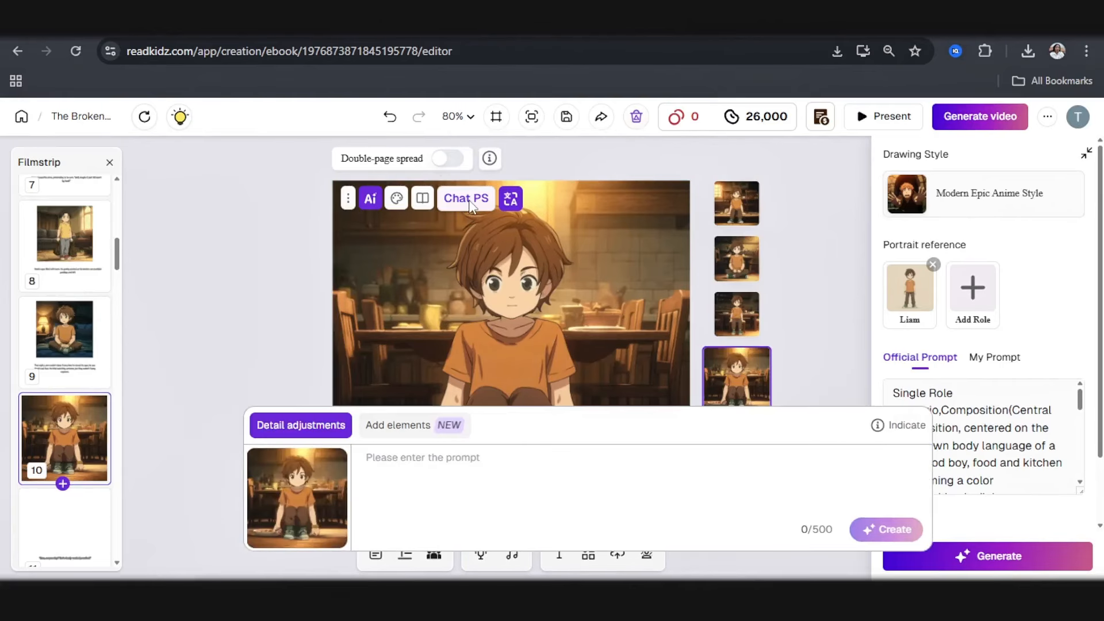
pyautogui.write("Boy should be sitting on one of the dining chairs with his mother Liam's facing him")
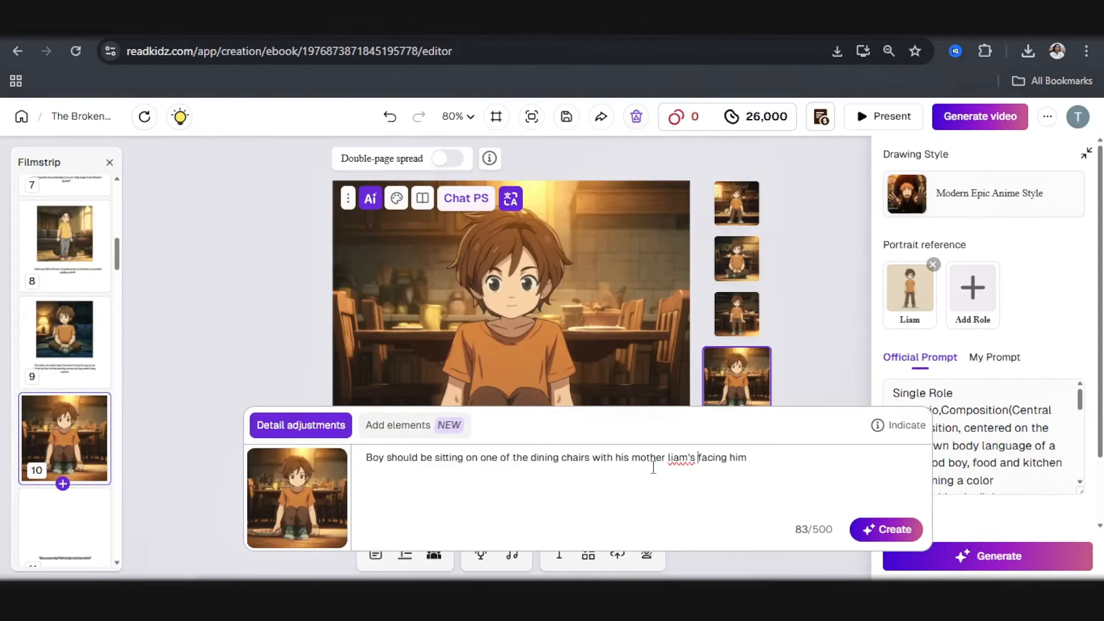
# Reword the prompt's ending to "his mother (liam's mother) facing him", and fit page 10's regenerated picture above its caption
pyautogui.moveTo(670, 458); pyautogui.dragTo(622, 450)
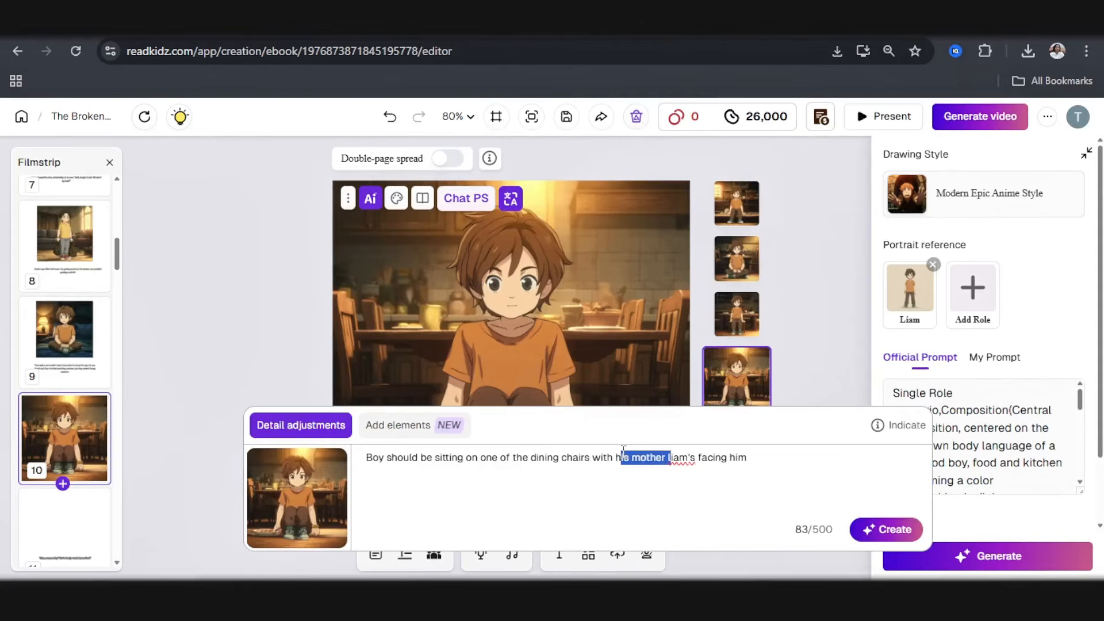
pyautogui.click(670, 458)
pyautogui.write(',')
pyautogui.press('Right')
pyautogui.press('Right')
pyautogui.press('Right')
pyautogui.press('Right')
pyautogui.press('Right')
pyautogui.press('Right')
pyautogui.write('mothe')
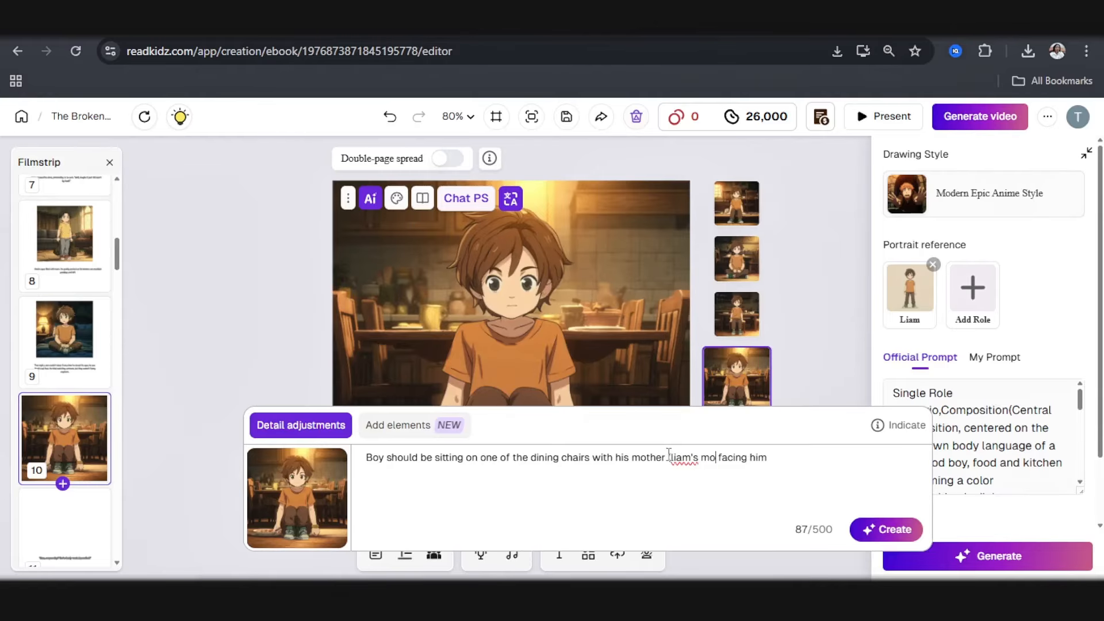
pyautogui.write('r)')
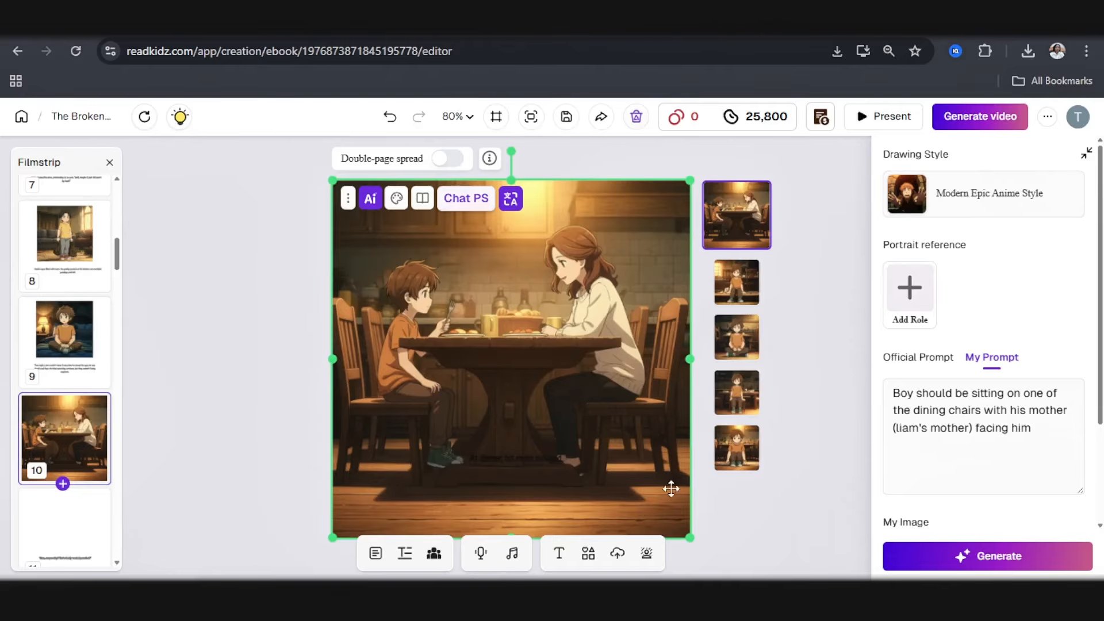
pyautogui.moveTo(689, 539); pyautogui.dragTo(614, 343)
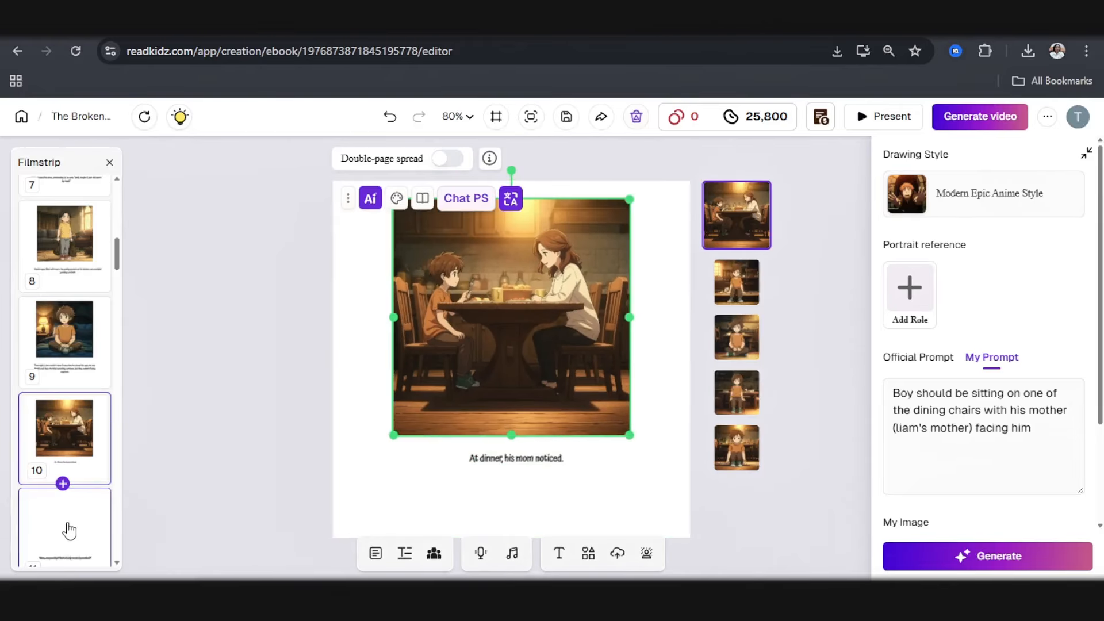
# Style page 11's "Liam, are you okay?" caption in bold black Atma without an outline
pyautogui.scroll(-1, 67, 523)
pyautogui.click(69, 464)
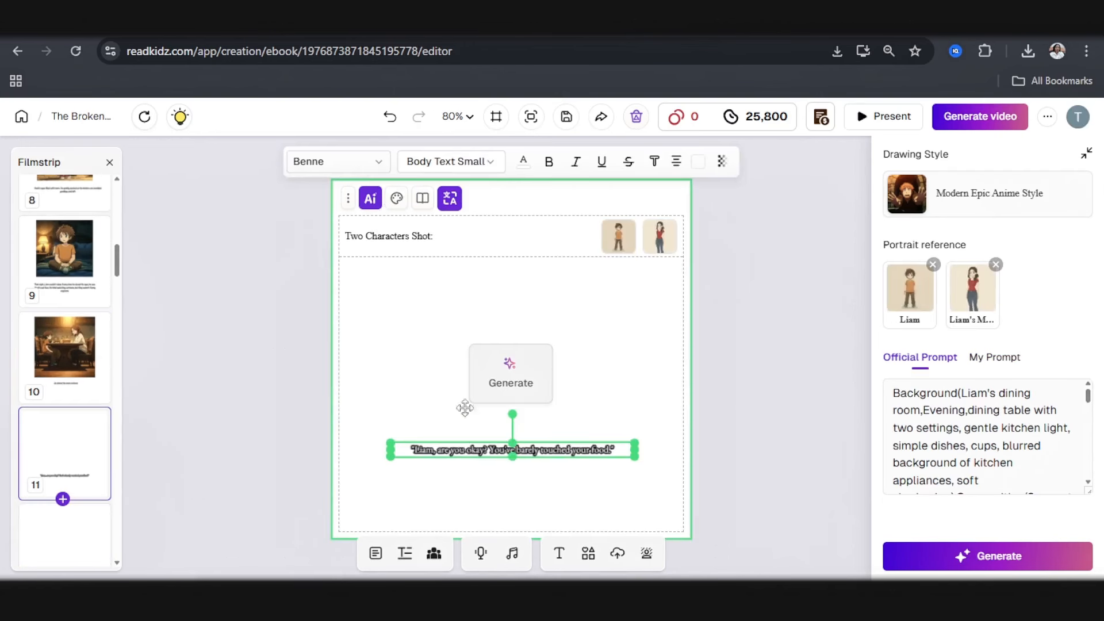
pyautogui.click(357, 166)
pyautogui.click(371, 506)
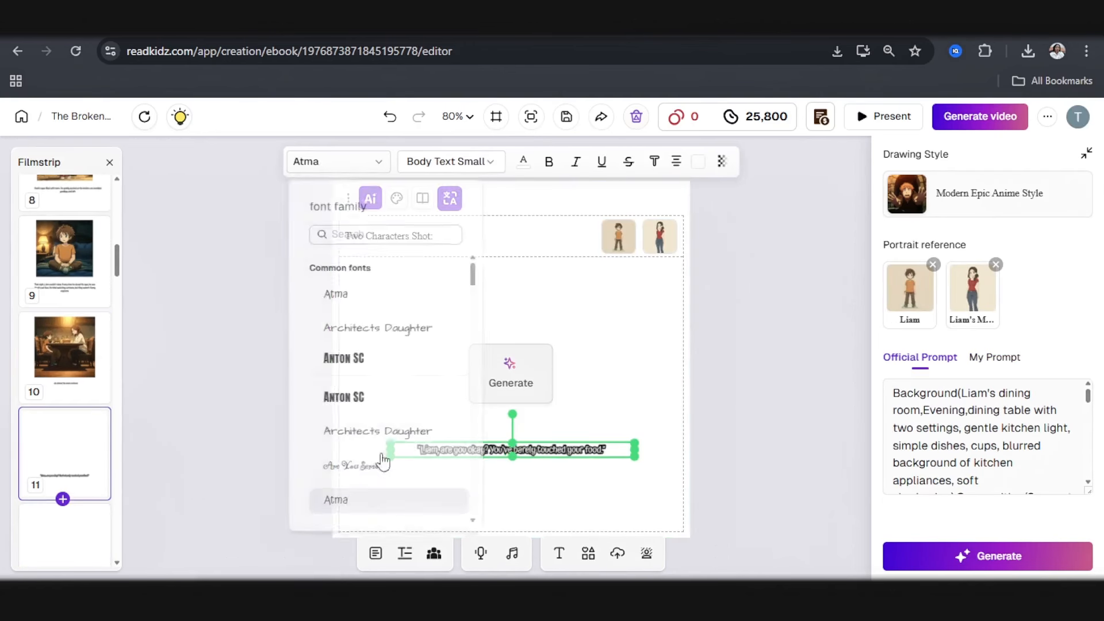
pyautogui.click(523, 163)
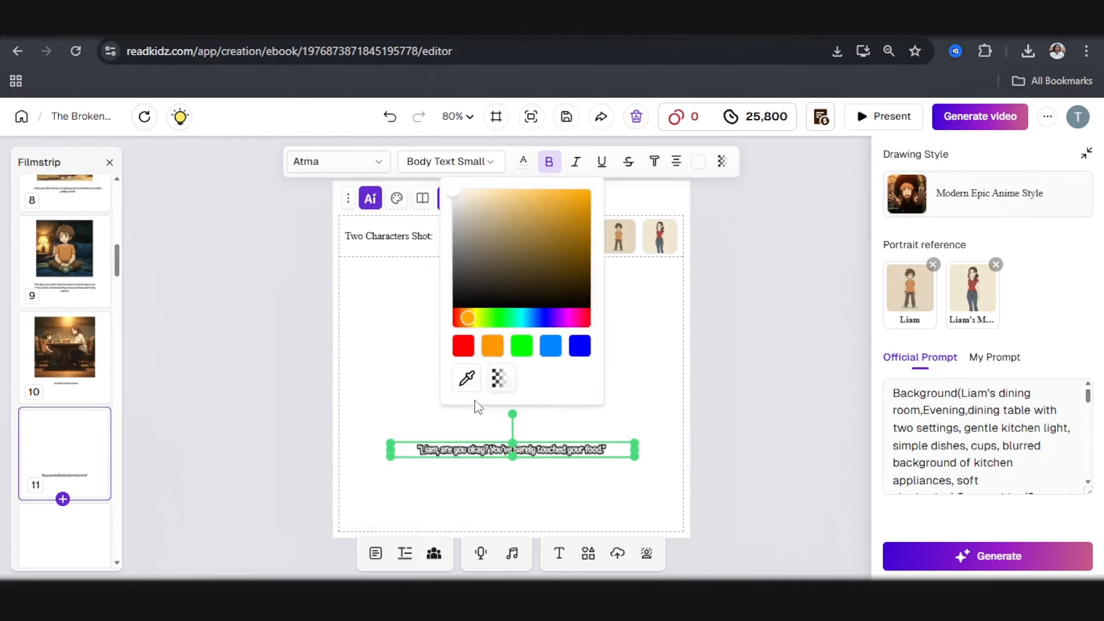
pyautogui.click(454, 307)
pyautogui.click(654, 162)
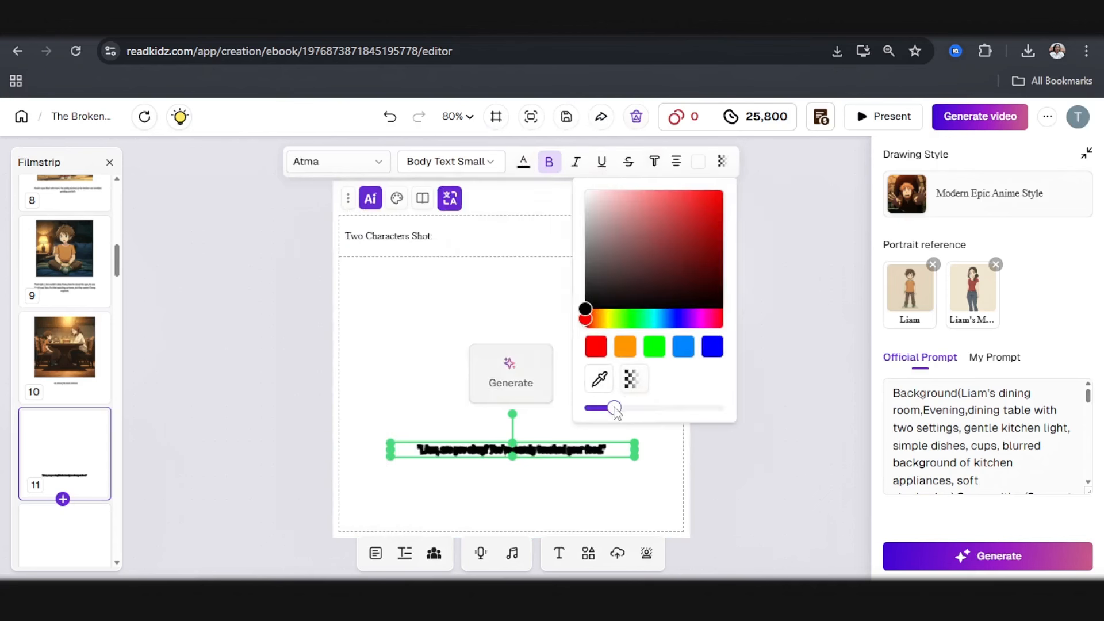
pyautogui.moveTo(615, 409); pyautogui.dragTo(533, 397)
# Copy page 11's "Liam, are you okay? You've barely touched your food." caption into page 10's caption, below a blank line
pyautogui.doubleClick(609, 450)
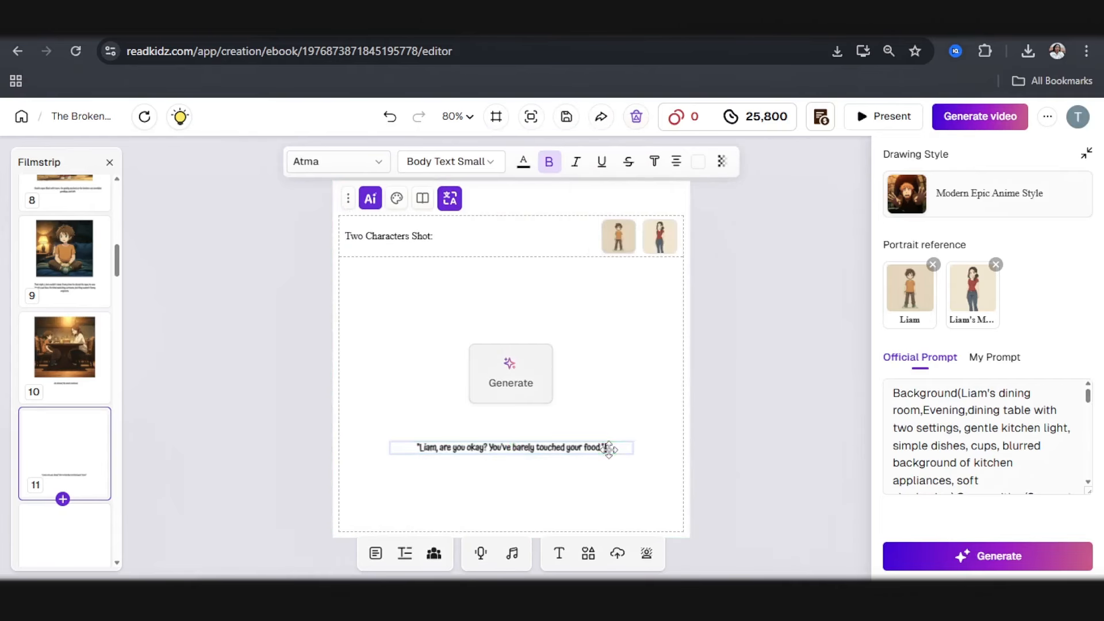
pyautogui.hotkey('ctrl', 'a')
pyautogui.hotkey('ctrl', 'c')
pyautogui.click(313, 397)
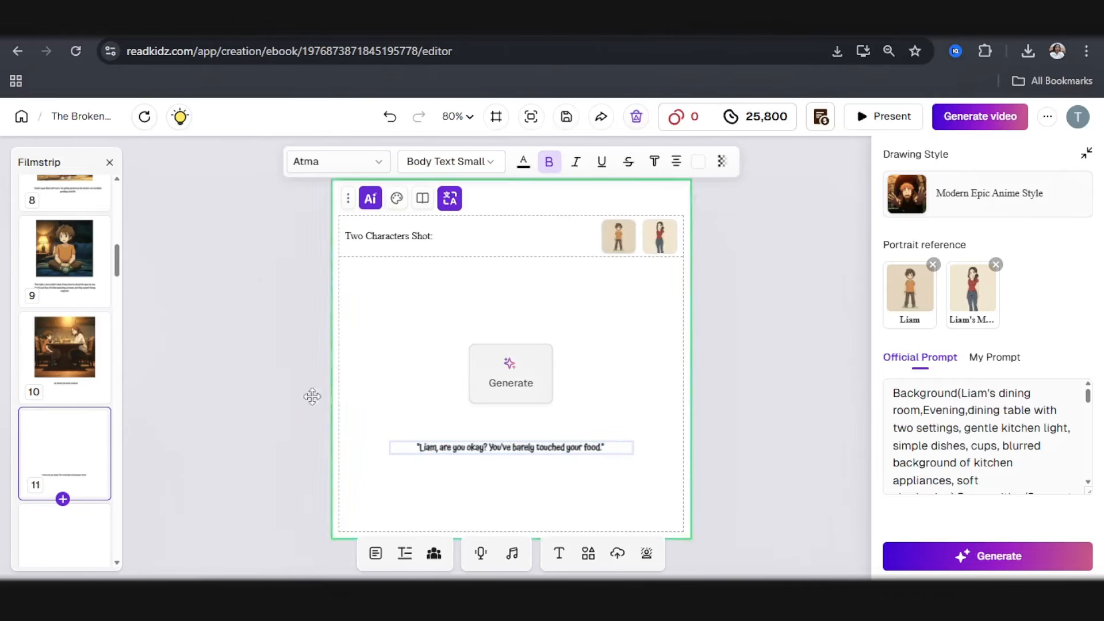
pyautogui.click(70, 339)
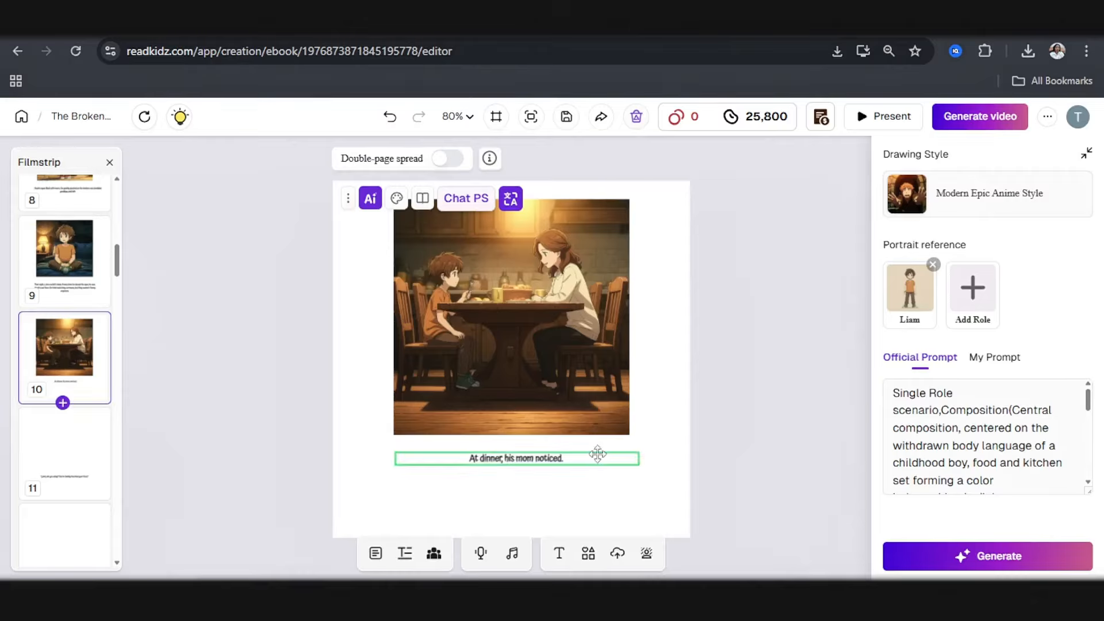
pyautogui.click(578, 458)
pyautogui.press('Return')
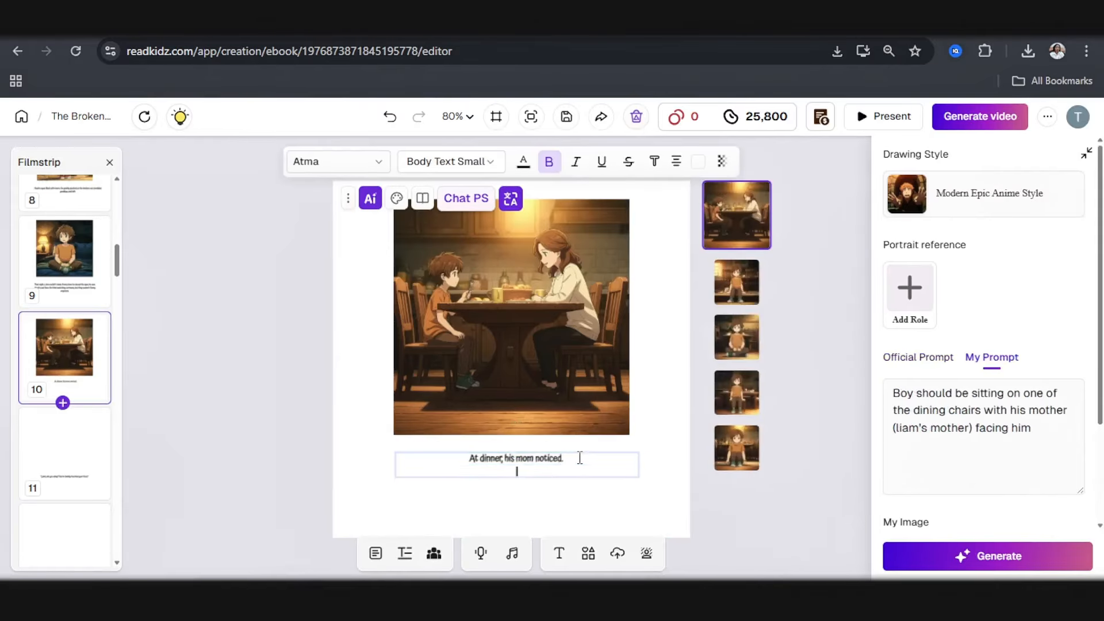
pyautogui.press('Return')
pyautogui.hotkey('ctrl', 'v')
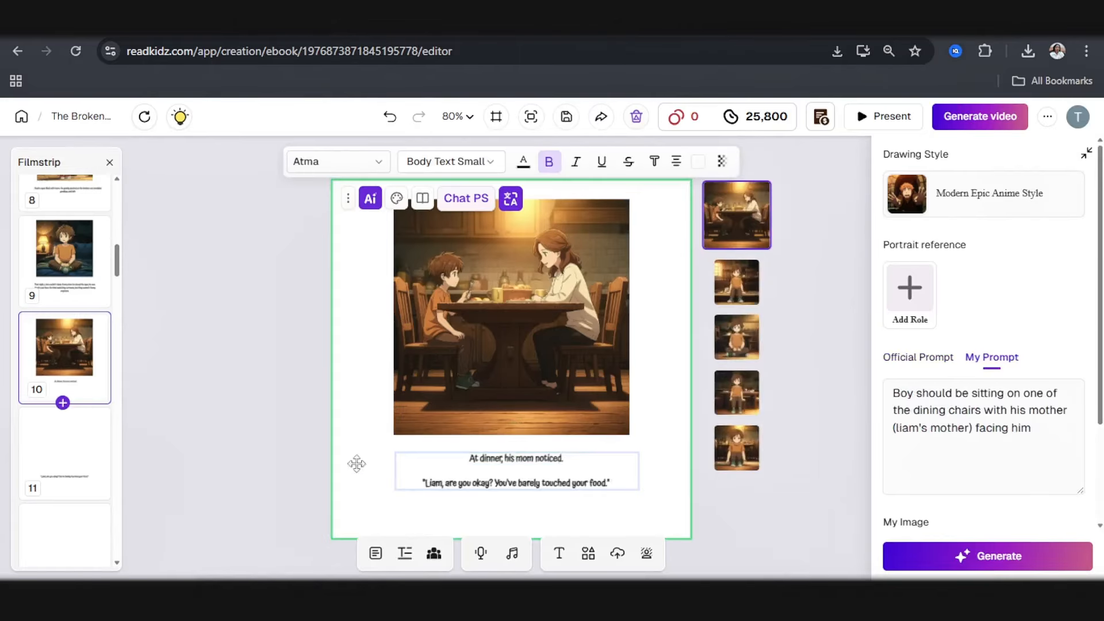
# Delete page 11, whose caption duplicates the line on page 10
pyautogui.click(68, 459)
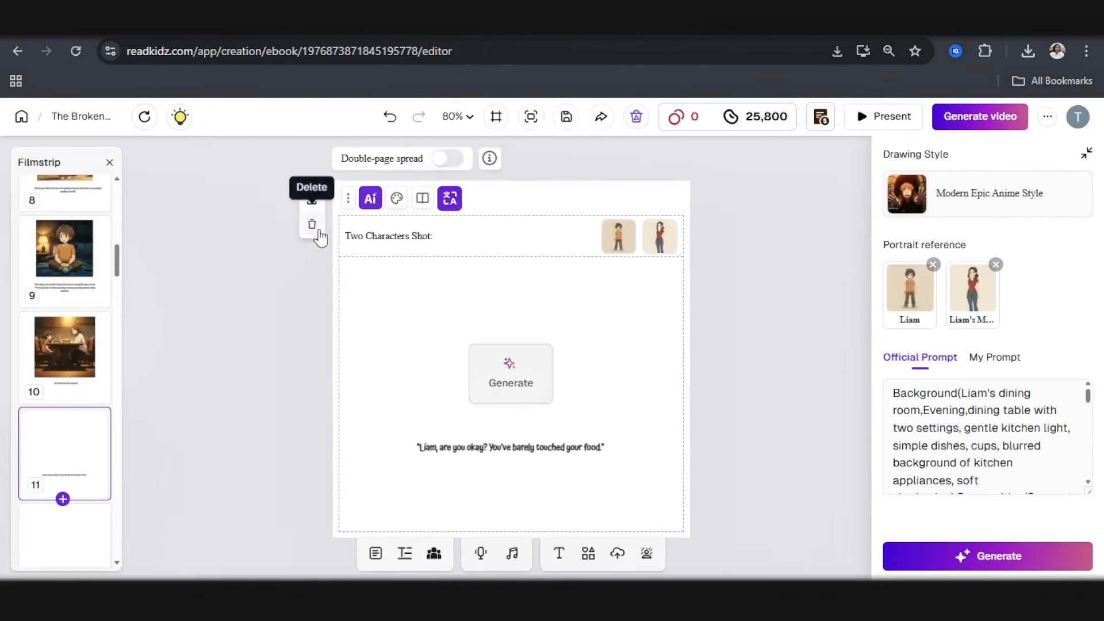
pyautogui.click(319, 235)
pyautogui.click(682, 380)
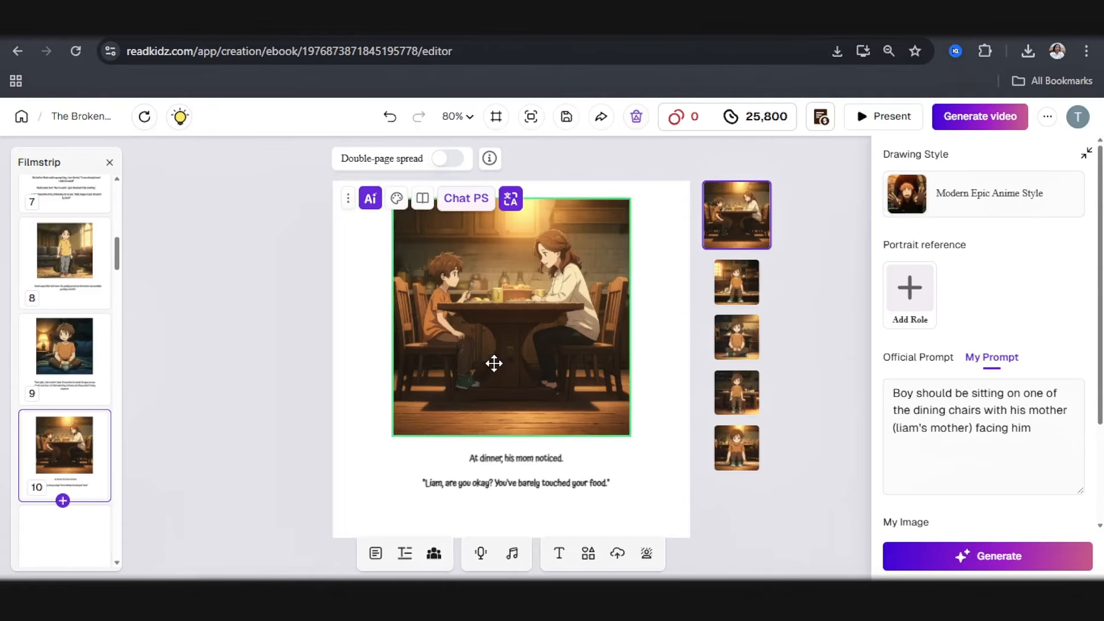
pyautogui.click(557, 388)
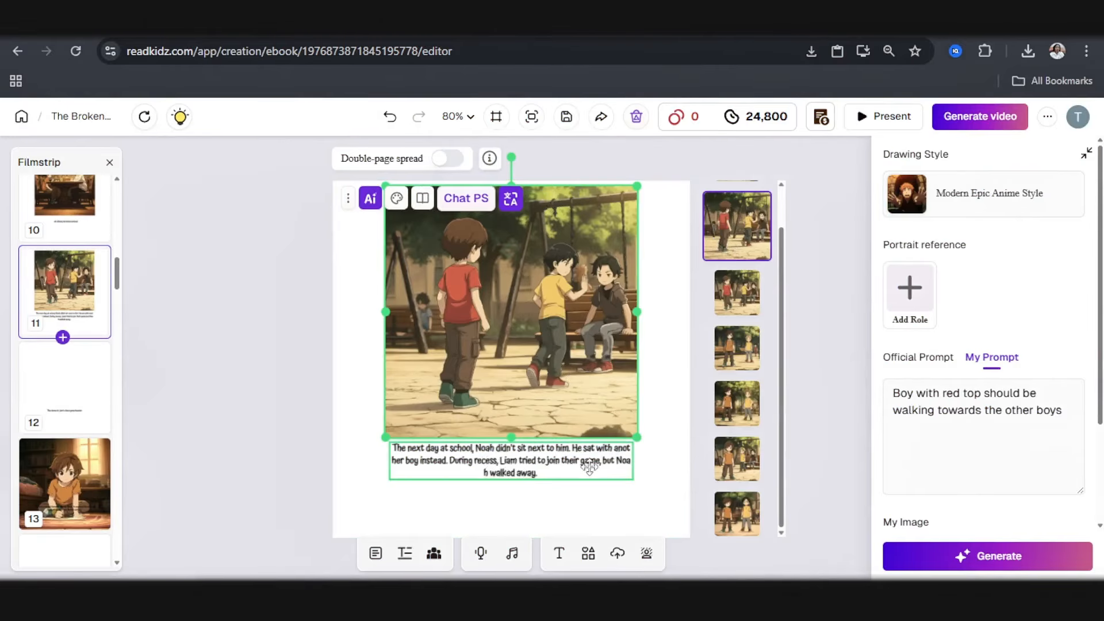
# Split page 11's caption with a blank line before "During recess, Liam tried to join their game"
pyautogui.click(453, 465)
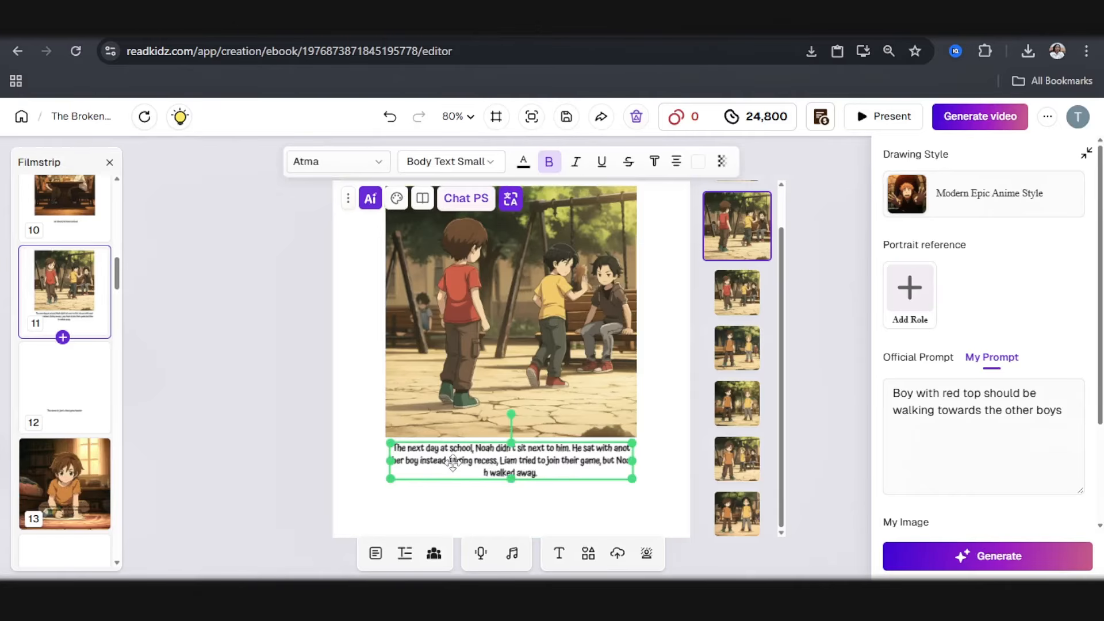
pyautogui.click(454, 464)
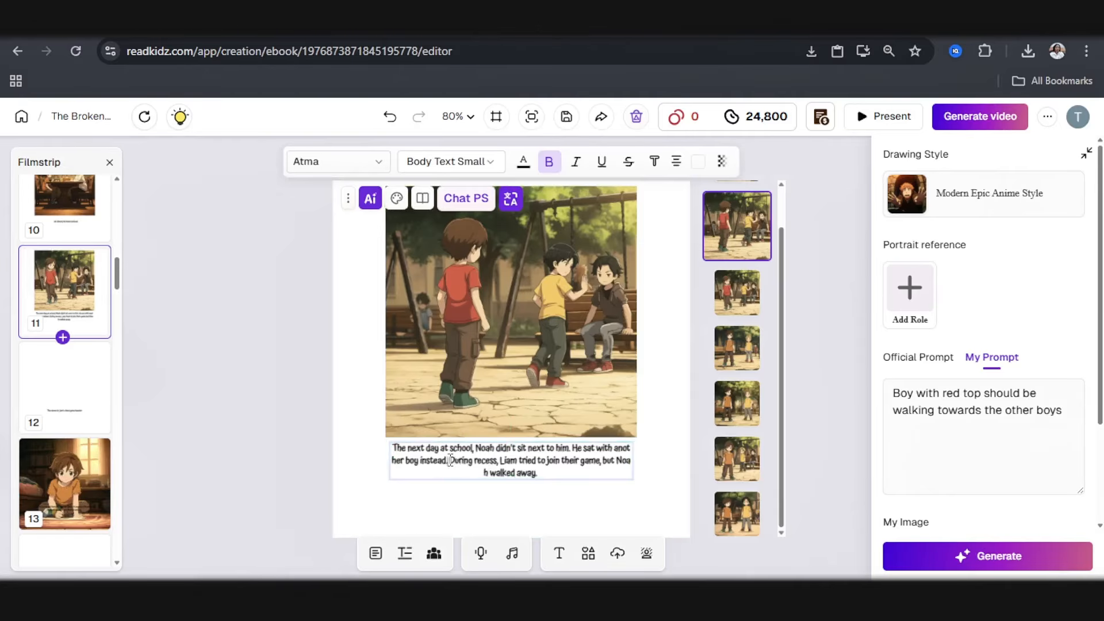
pyautogui.press('Return')
pyautogui.press('Return')
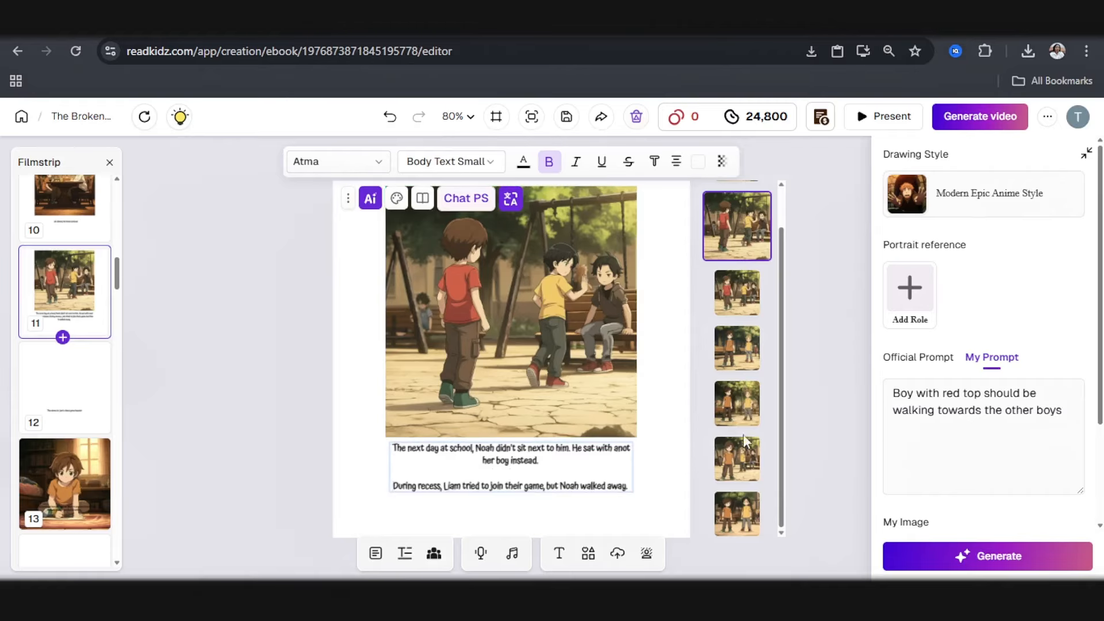
# Preview the alternative page 11 illustration showing the boy in an orange shirt facing forward
pyautogui.click(744, 469)
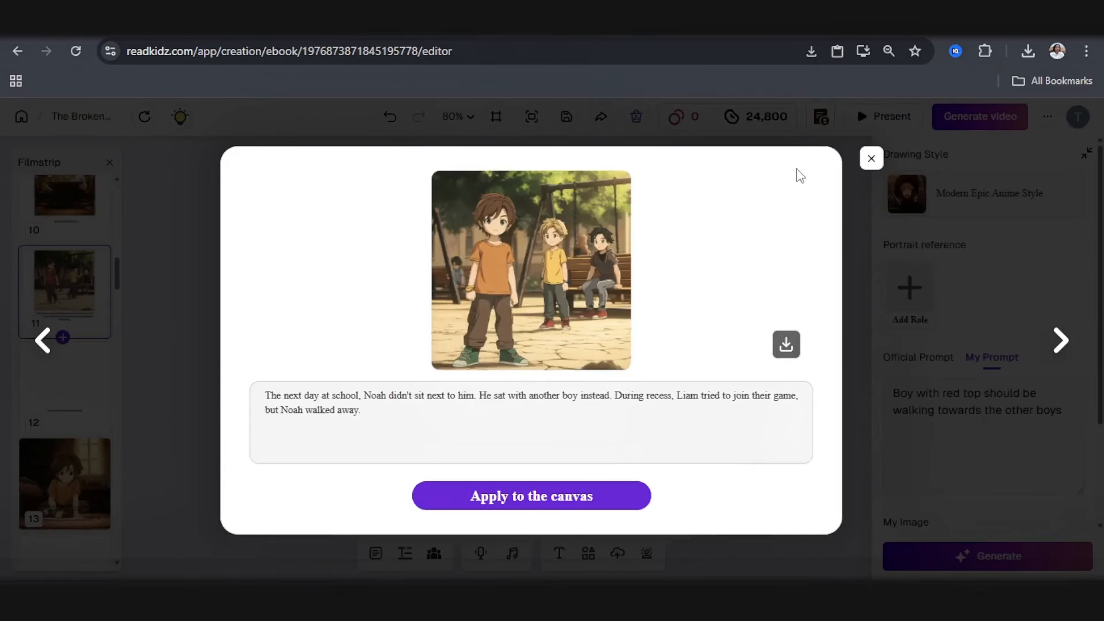
pyautogui.click(872, 158)
pyautogui.click(523, 314)
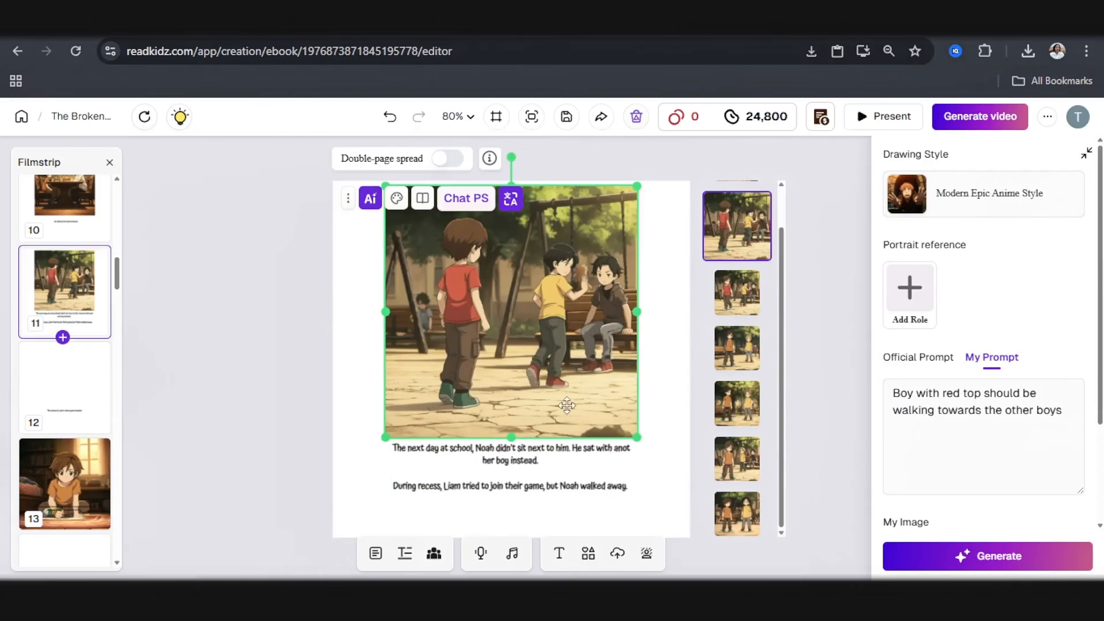
# Copy page 12's caption "The stone in Liam's chest grew heavier." into page 11's caption, below a blank line
pyautogui.click(67, 391)
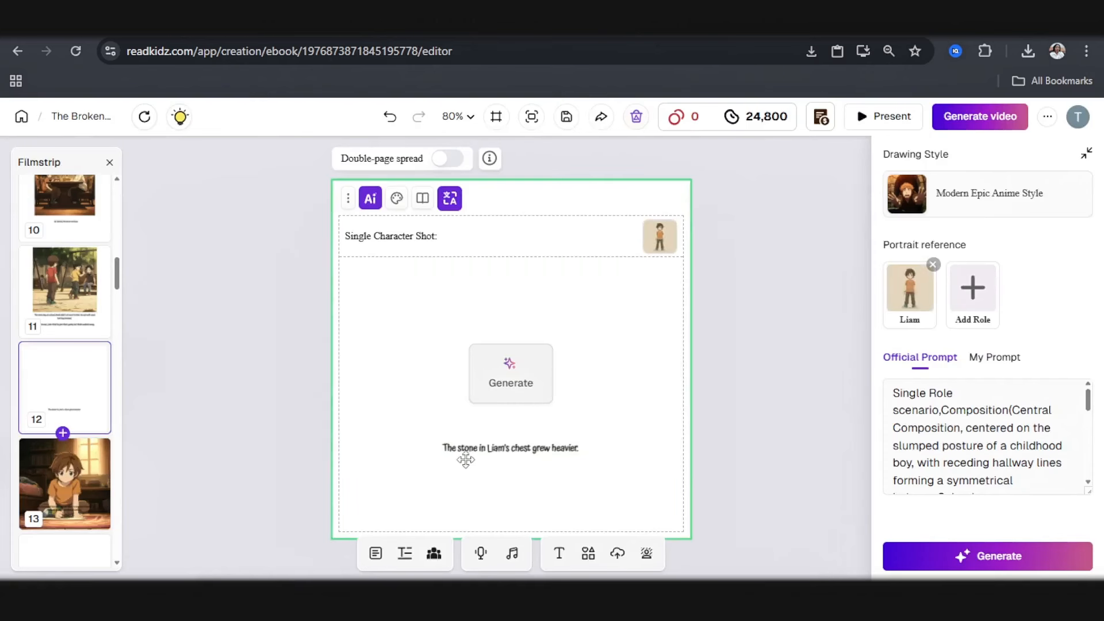
pyautogui.click(565, 451)
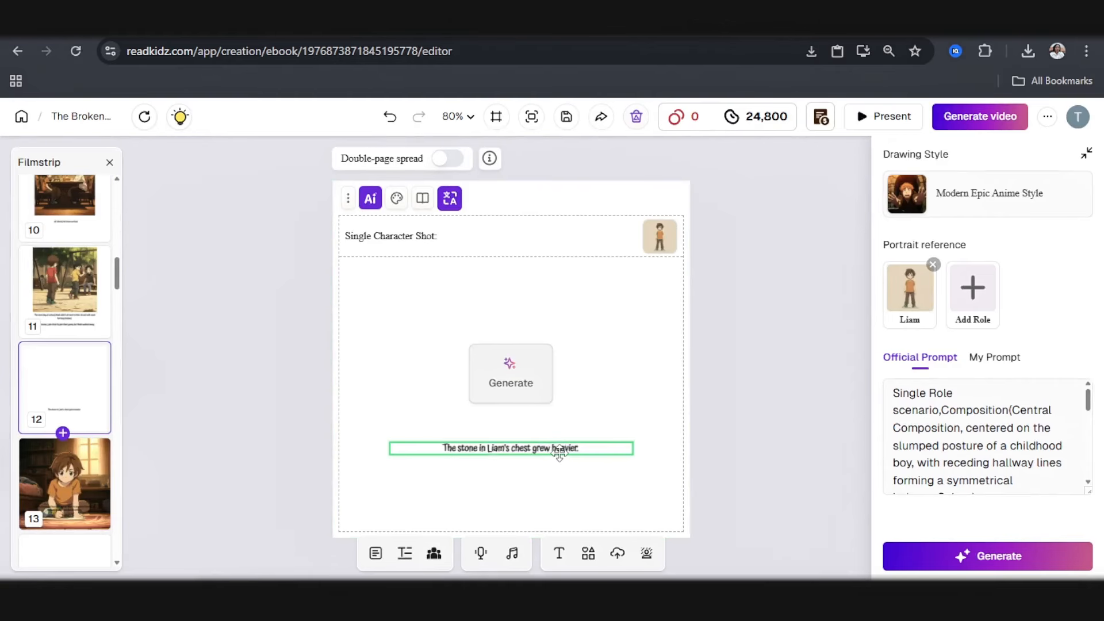
pyautogui.click(559, 453)
pyautogui.doubleClick(577, 454)
pyautogui.click(576, 455)
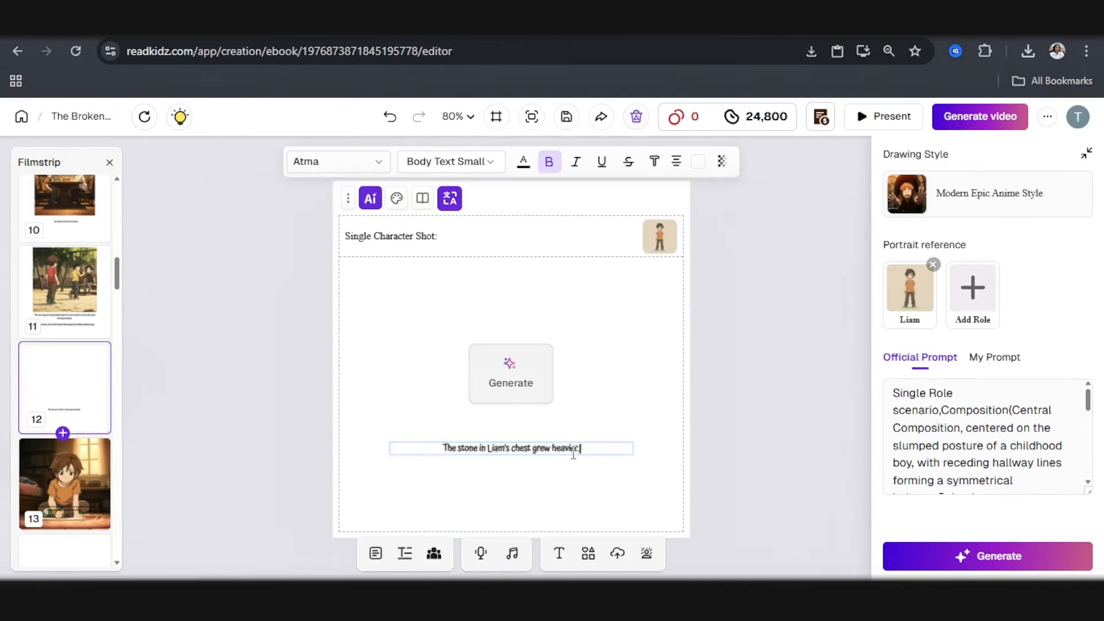
pyautogui.scroll(2, 573, 454)
pyautogui.click(301, 439)
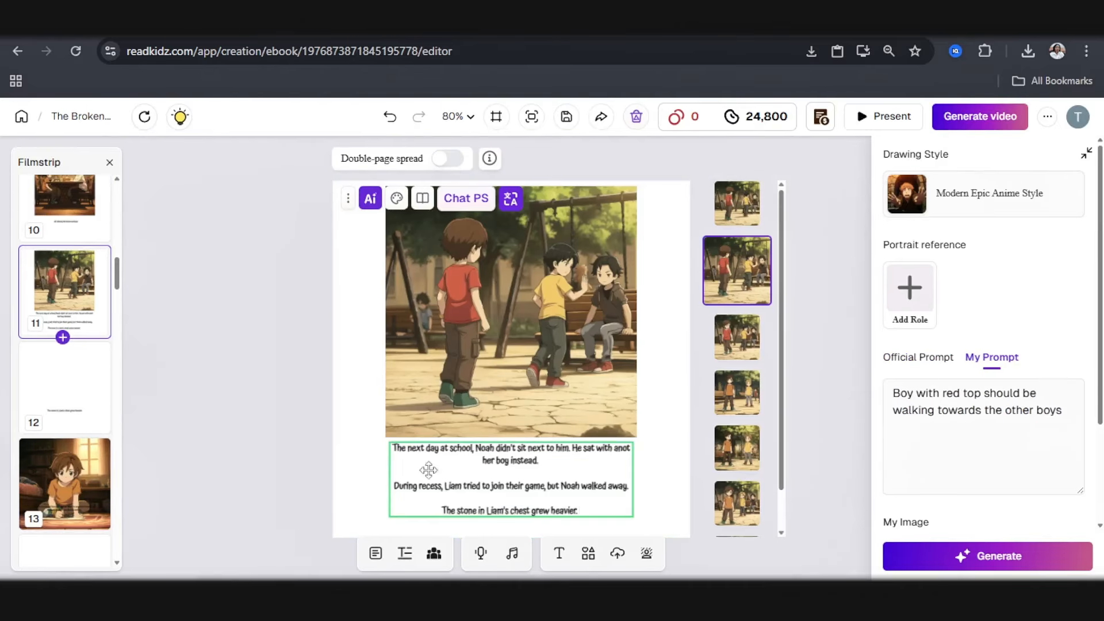
# Widen page 11's caption box, reposition it on the page, and shrink the playground image slightly to clear the text
pyautogui.click(626, 513)
pyautogui.moveTo(633, 481); pyautogui.dragTo(662, 480)
pyautogui.moveTo(575, 480); pyautogui.dragTo(555, 475)
pyautogui.click(571, 401)
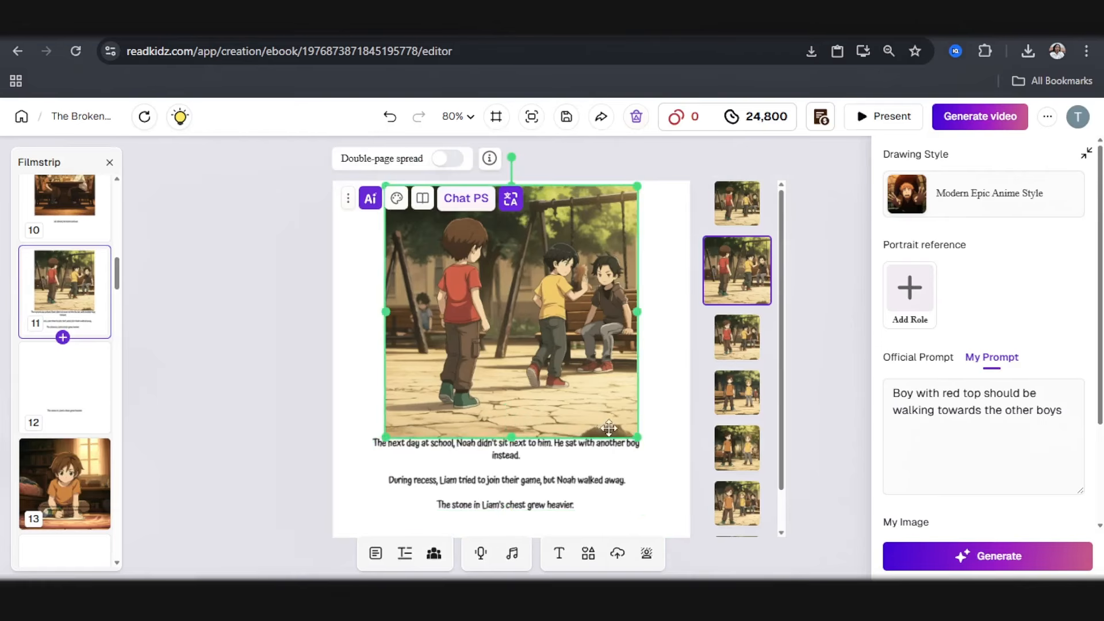
pyautogui.moveTo(637, 437); pyautogui.dragTo(638, 418)
# Delete page 12, whose only caption line duplicates the last line on page 11
pyautogui.click(79, 387)
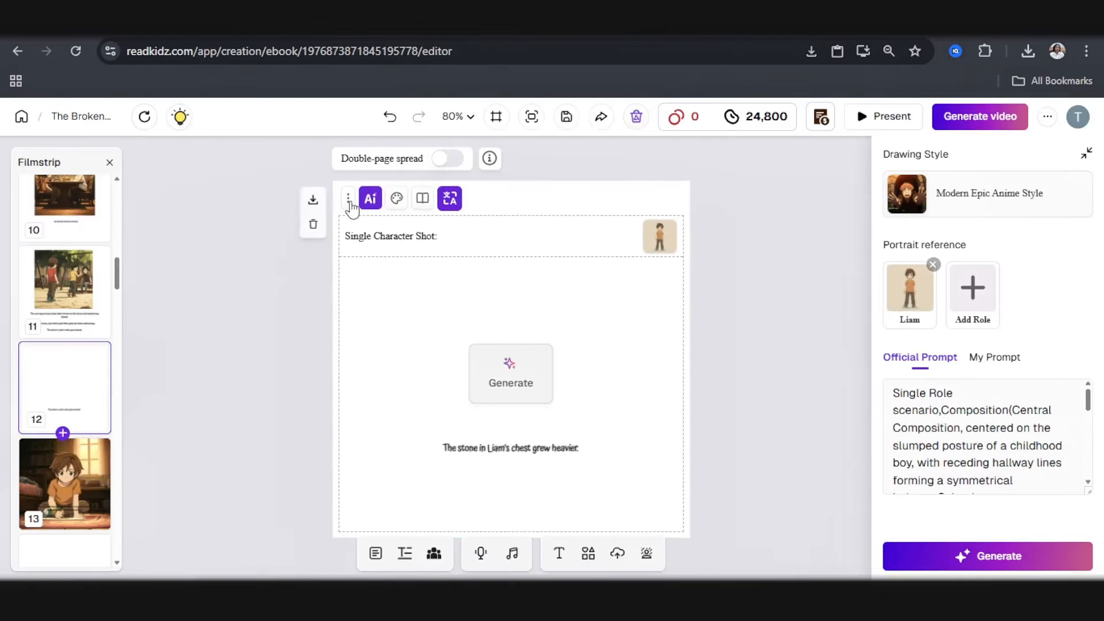
pyautogui.click(311, 225)
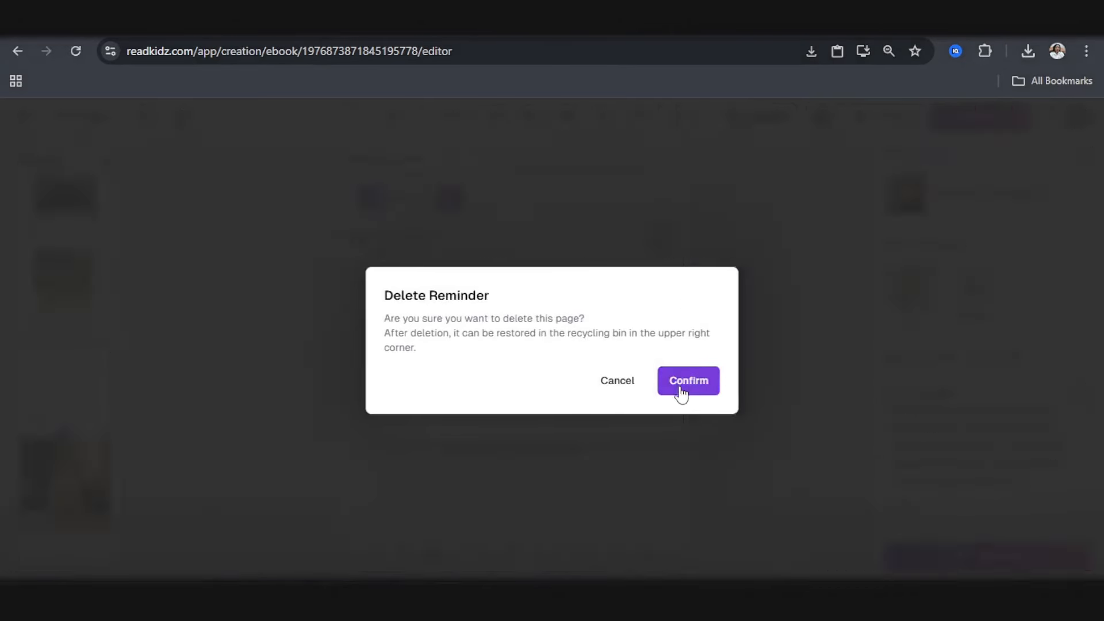
pyautogui.click(685, 382)
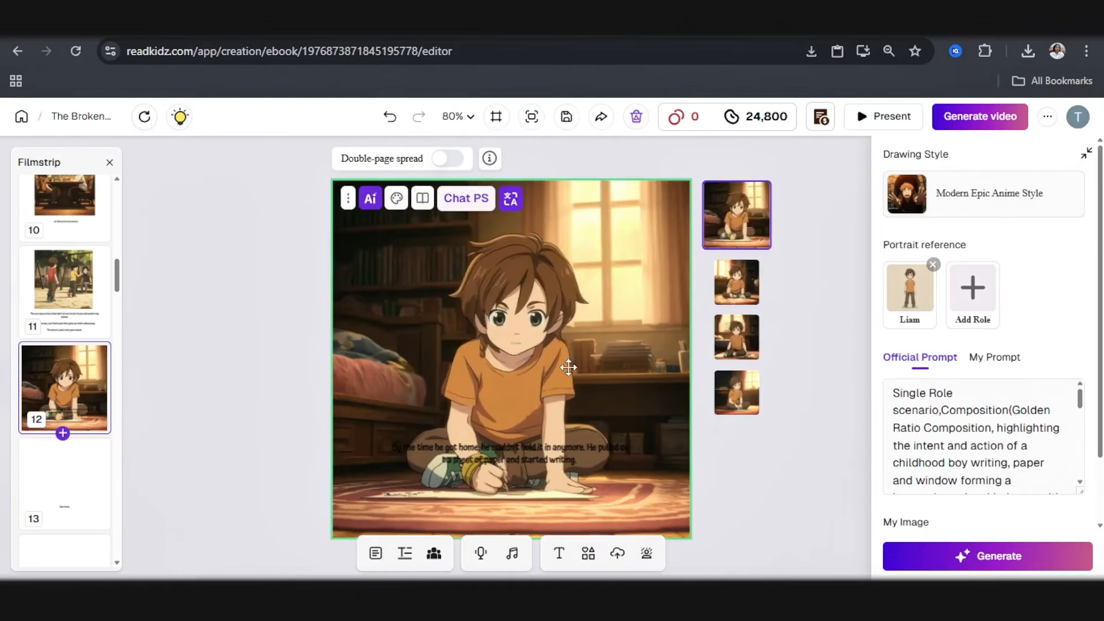
# Shrink page 12's image of Liam writing and centre it above the caption, with the caption set just below it
pyautogui.click(612, 434)
pyautogui.click(482, 449)
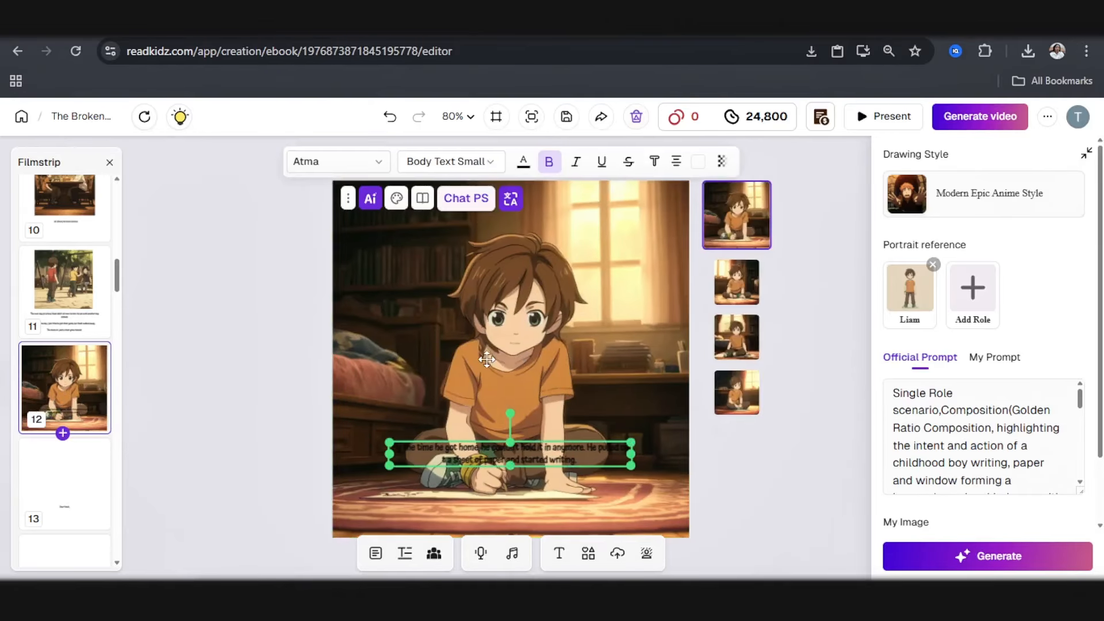
pyautogui.click(510, 381)
pyautogui.moveTo(688, 535); pyautogui.dragTo(658, 348)
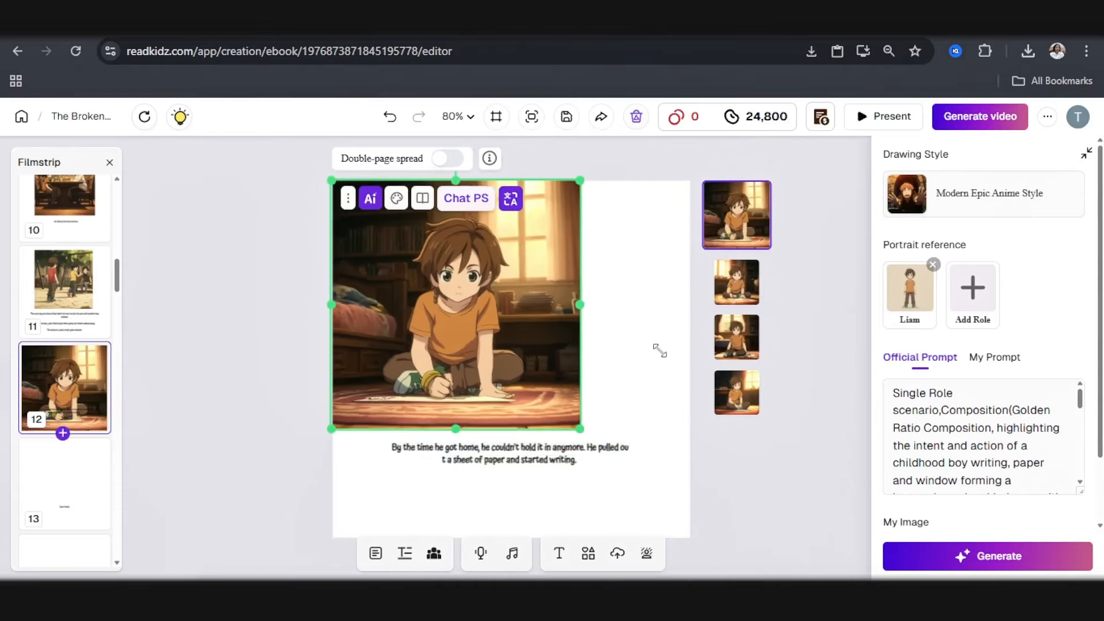
pyautogui.moveTo(529, 345); pyautogui.dragTo(580, 347)
pyautogui.moveTo(580, 347); pyautogui.dragTo(583, 348)
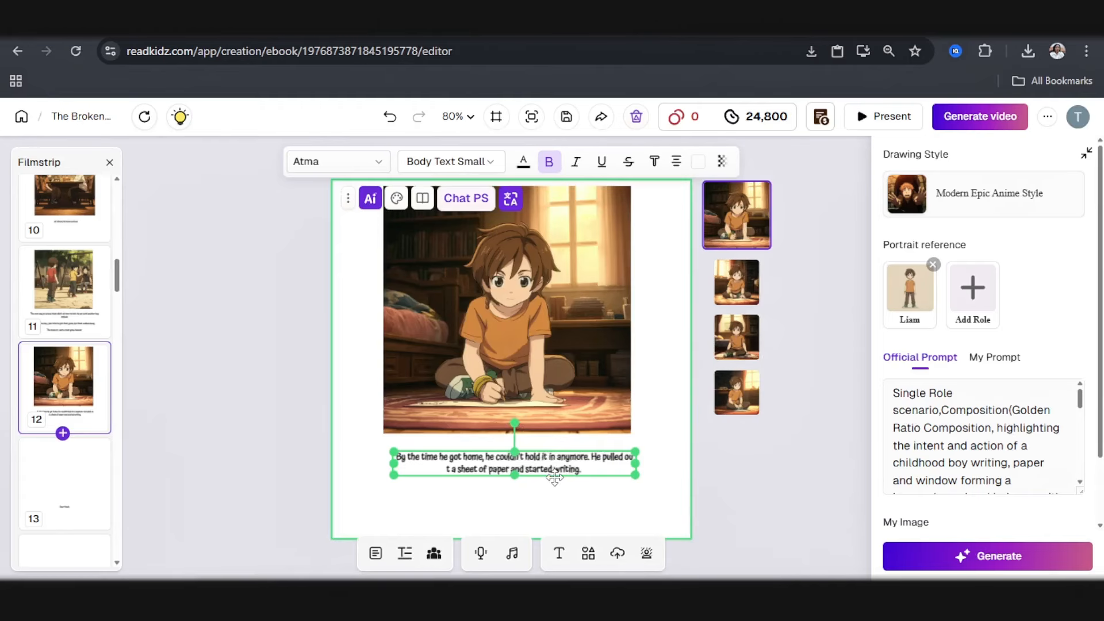
# Shrink and centre page 13's classroom image in the upper part of the page, and move its caption up beneath it
pyautogui.scroll(-3, 555, 477)
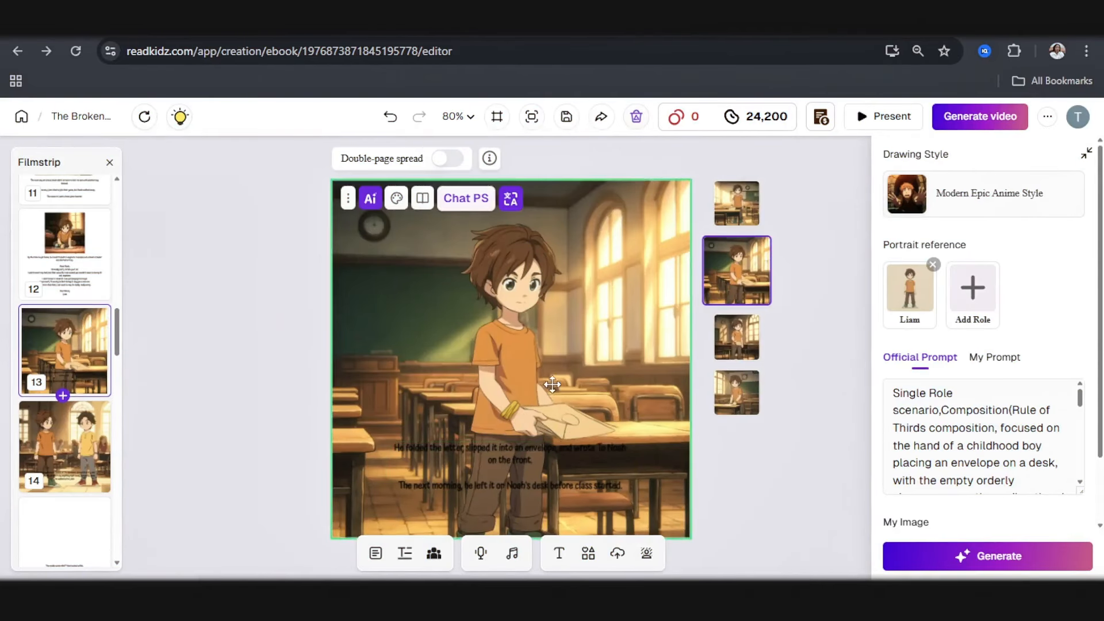
pyautogui.click(553, 384)
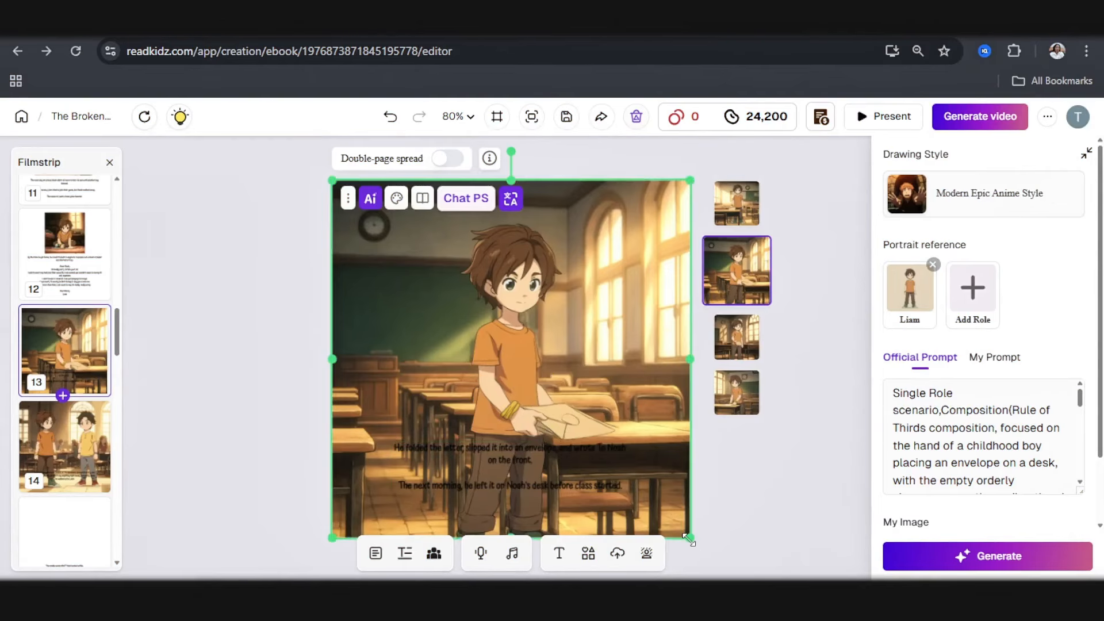
pyautogui.moveTo(688, 538); pyautogui.dragTo(572, 397)
pyautogui.moveTo(460, 339); pyautogui.dragTo(513, 355)
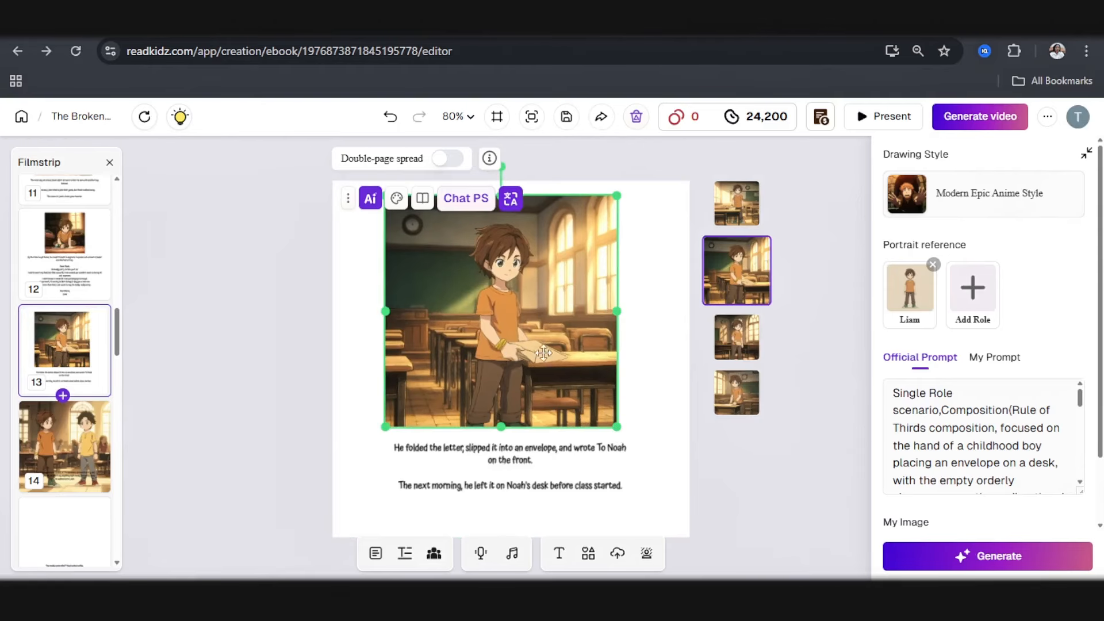
pyautogui.moveTo(618, 428); pyautogui.dragTo(600, 410)
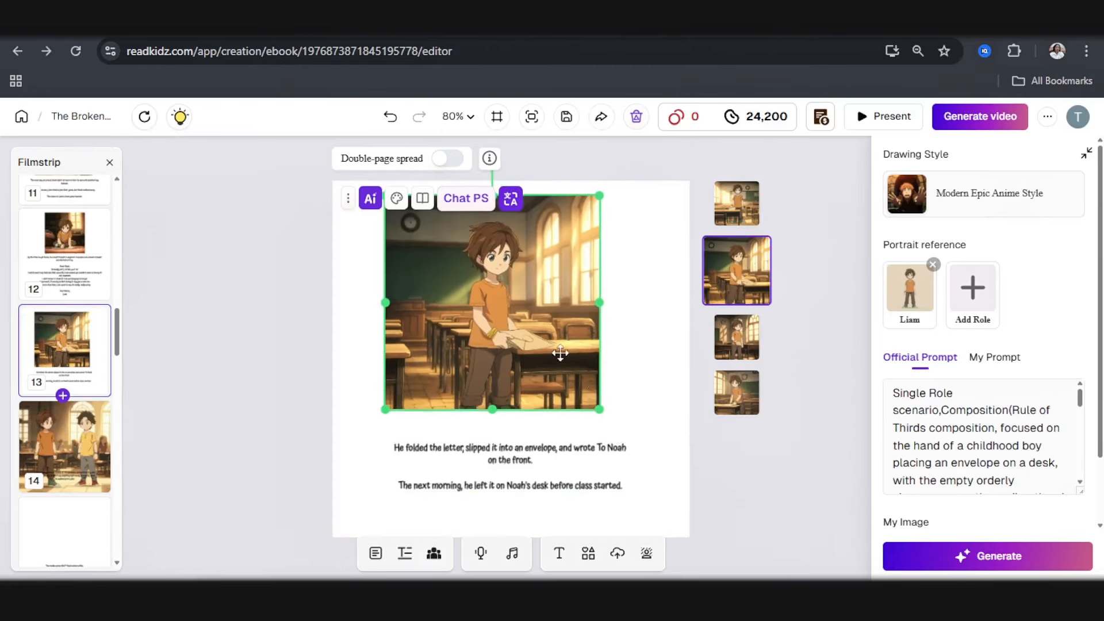
pyautogui.moveTo(543, 337); pyautogui.dragTo(559, 337)
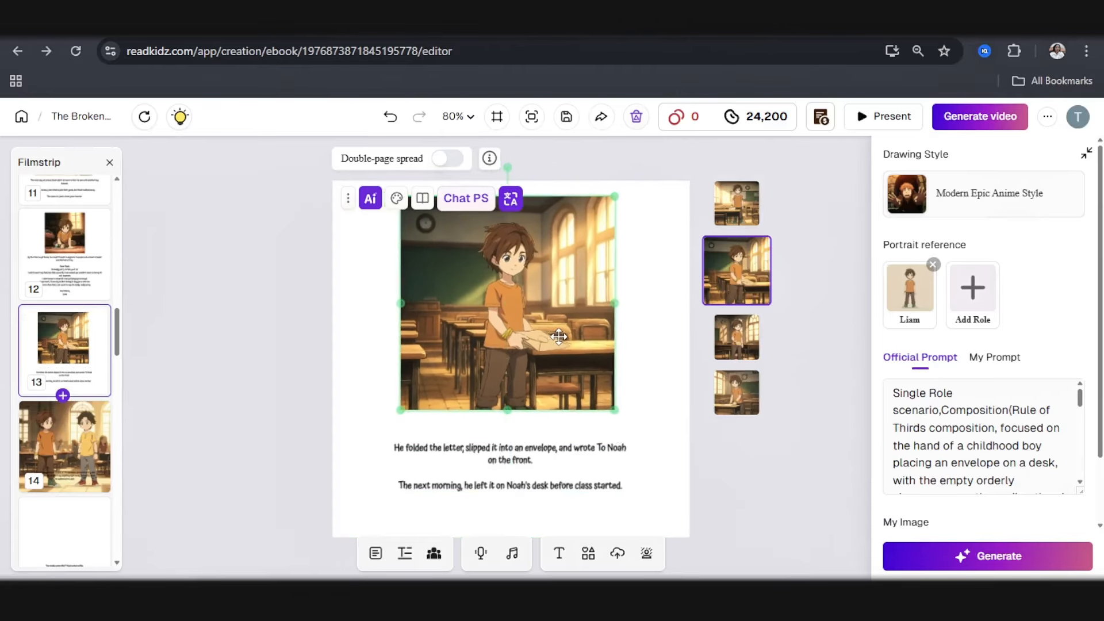
pyautogui.click(521, 469)
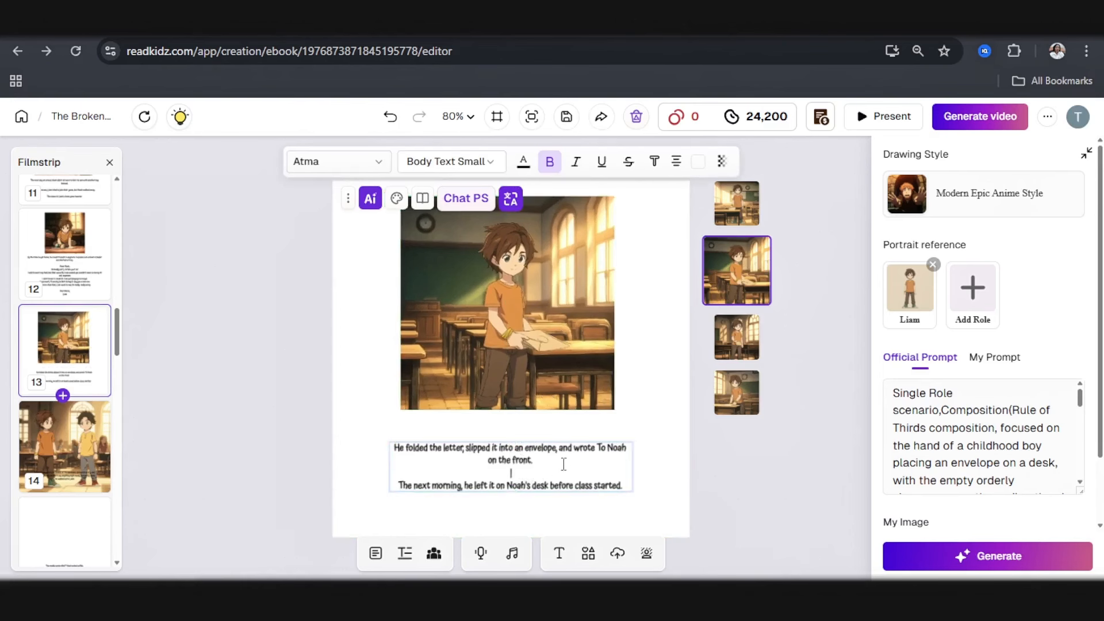
pyautogui.moveTo(492, 465); pyautogui.dragTo(496, 457)
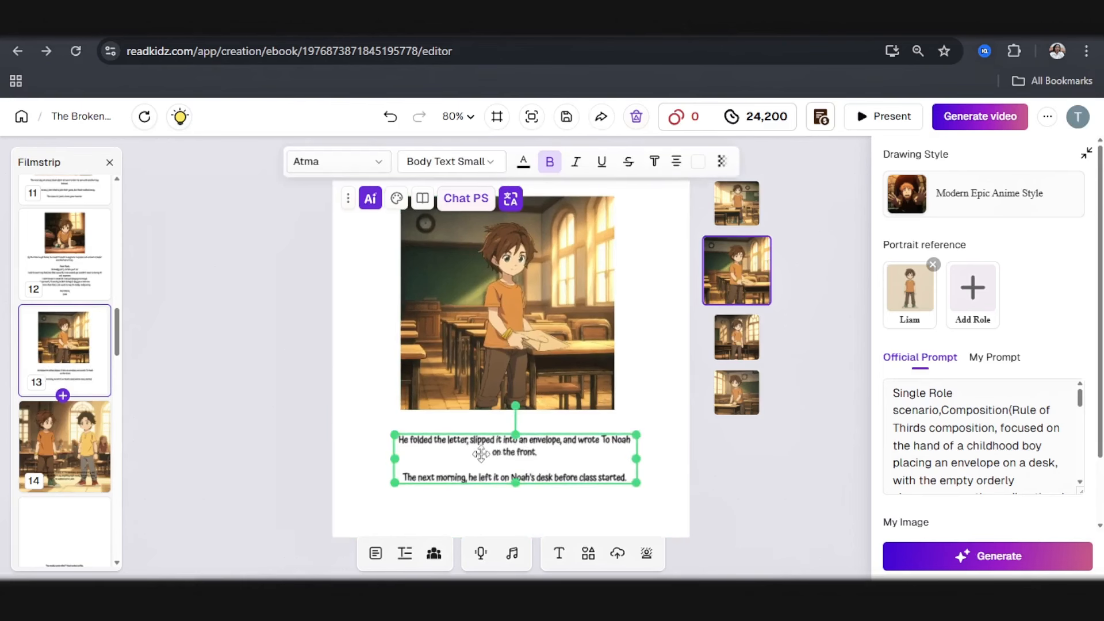
# Centre page 14's cafeteria image above its caption and reduce it to about the caption's width
pyautogui.click(59, 444)
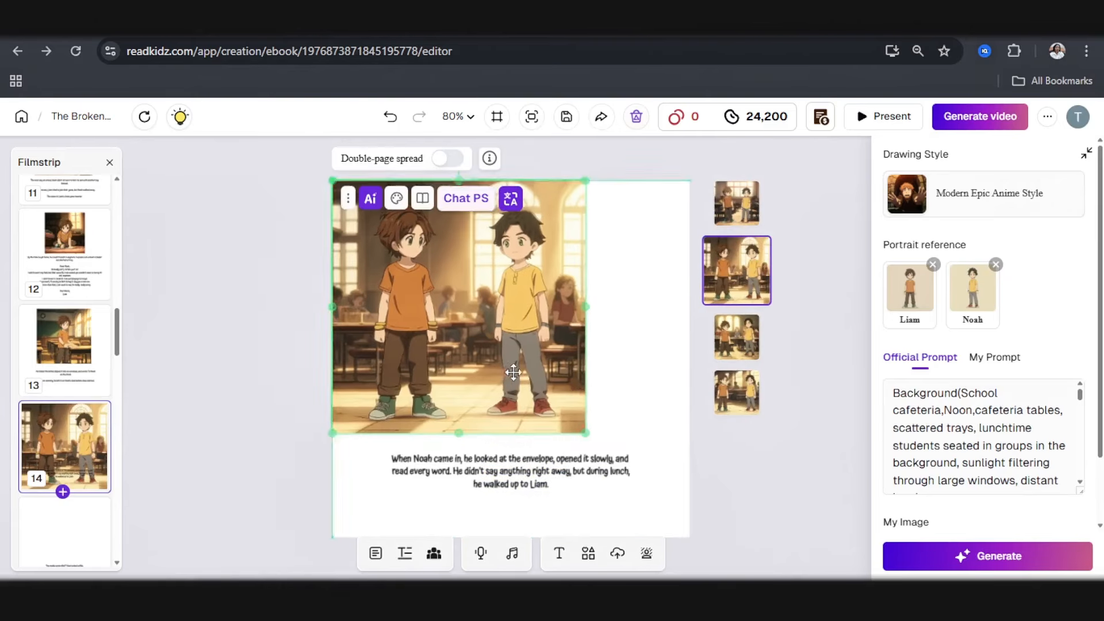
pyautogui.moveTo(499, 378); pyautogui.dragTo(551, 390)
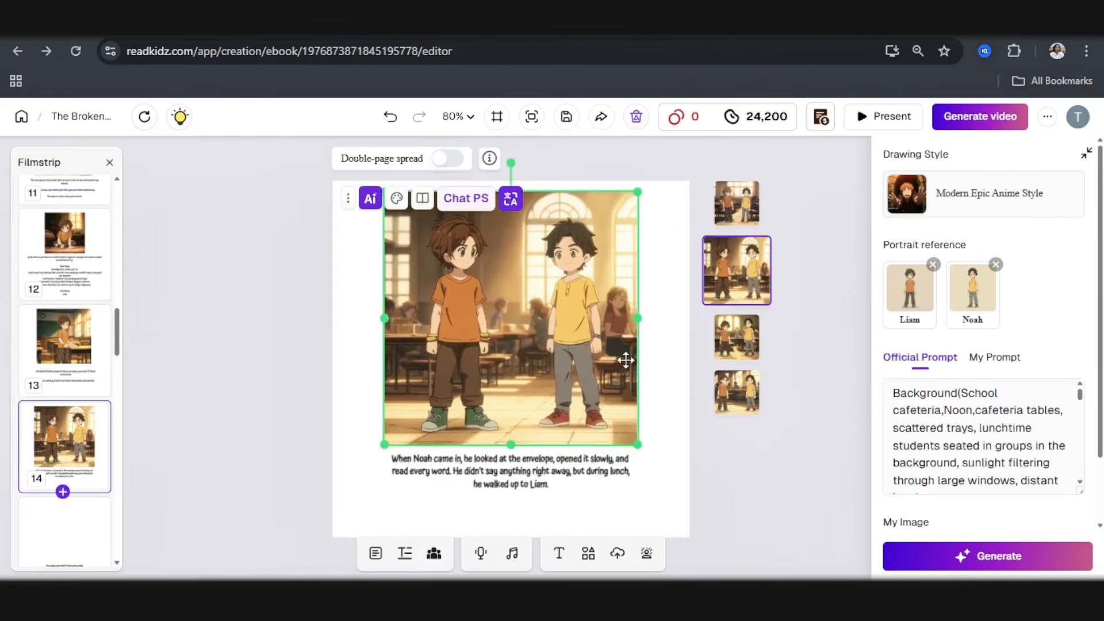
pyautogui.moveTo(638, 445); pyautogui.dragTo(628, 434)
pyautogui.moveTo(539, 341); pyautogui.dragTo(545, 349)
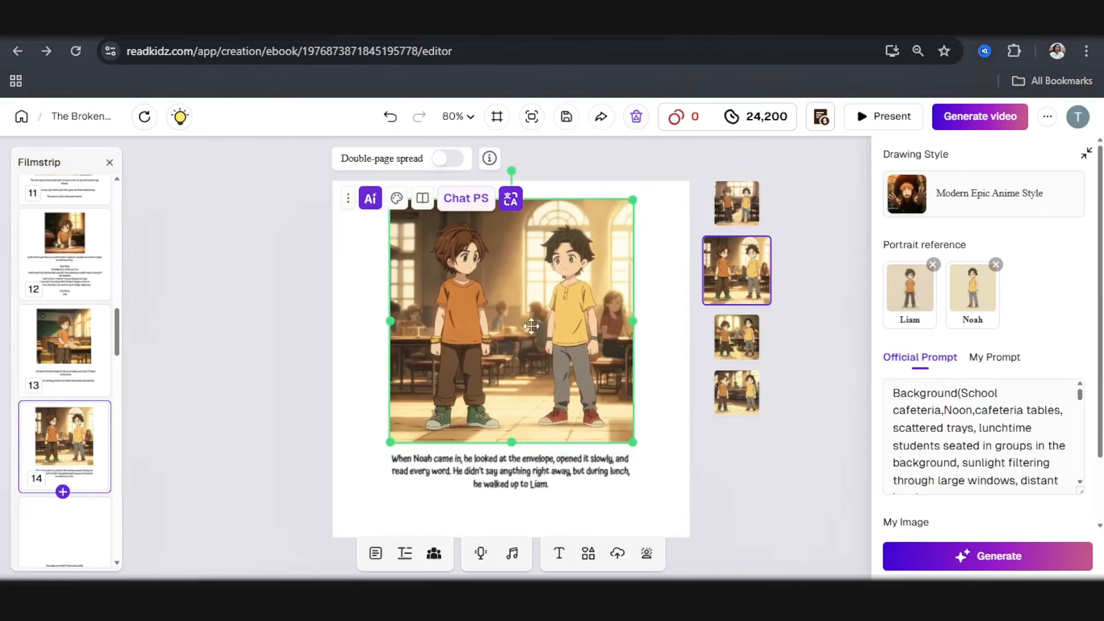
# Regenerate page 14's image with Chat PS using "the boys should have some hand and mouth expressions like they are having a conversation"
pyautogui.click(465, 203)
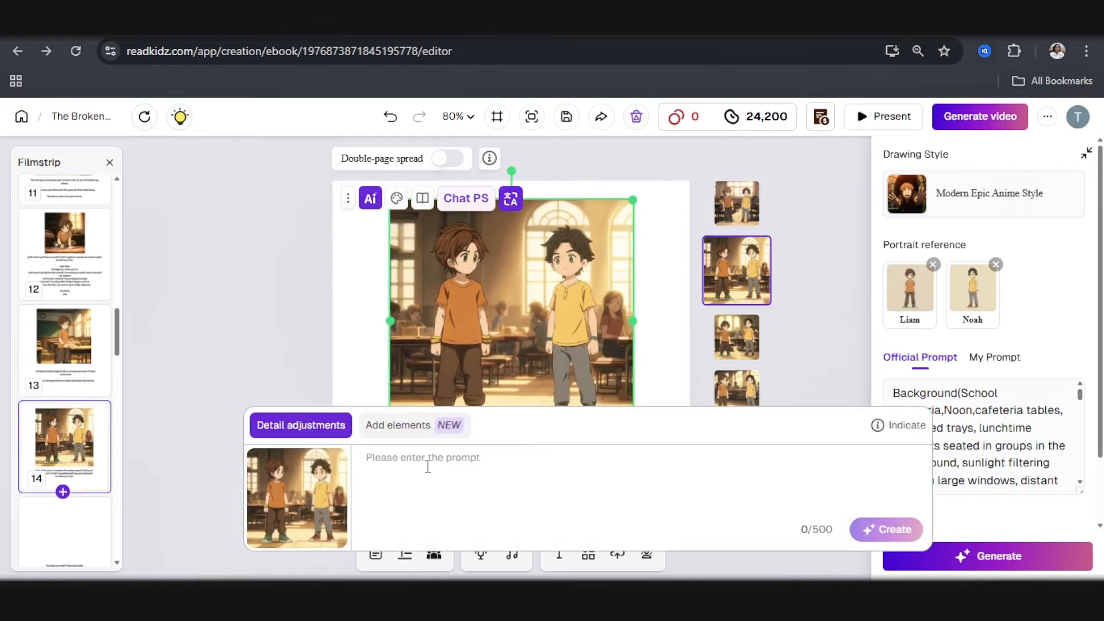
pyautogui.write('the boys should have some hand and mouth expressions like the are conversing')
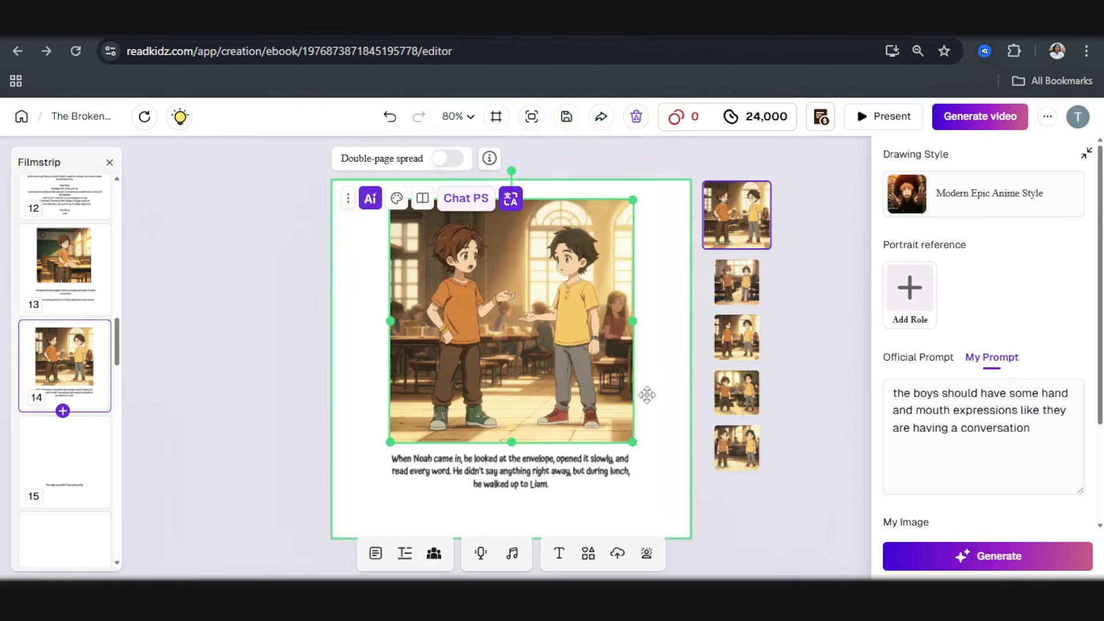
# Shrink page 14's new conversation image further, centre it near the page's upper edge, and move the caption up beneath it
pyautogui.moveTo(633, 442); pyautogui.dragTo(589, 397)
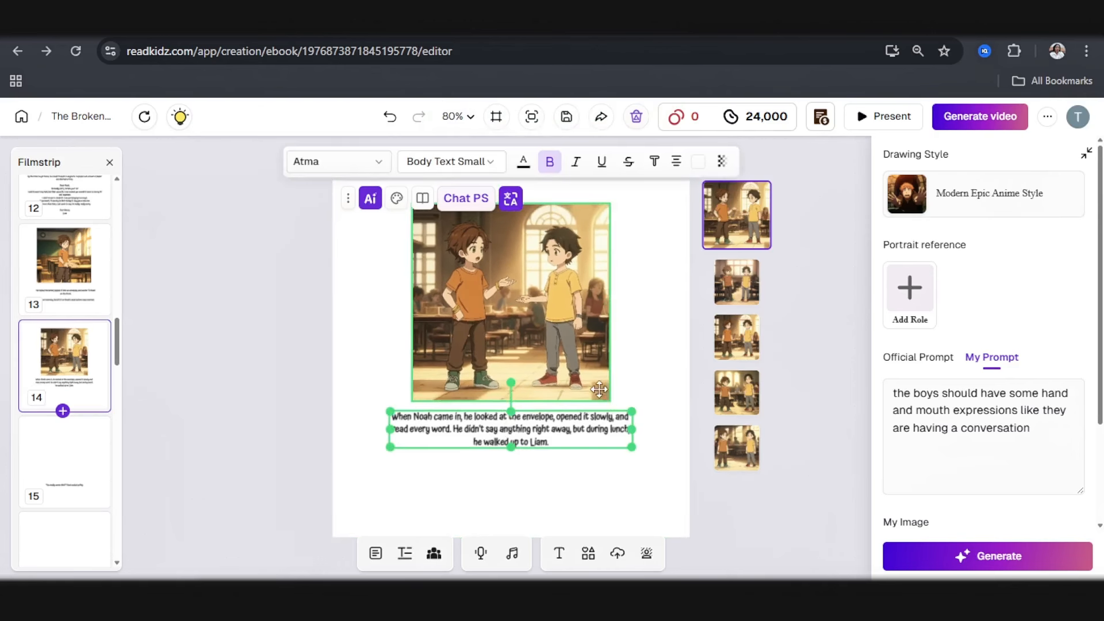
pyautogui.click(599, 390)
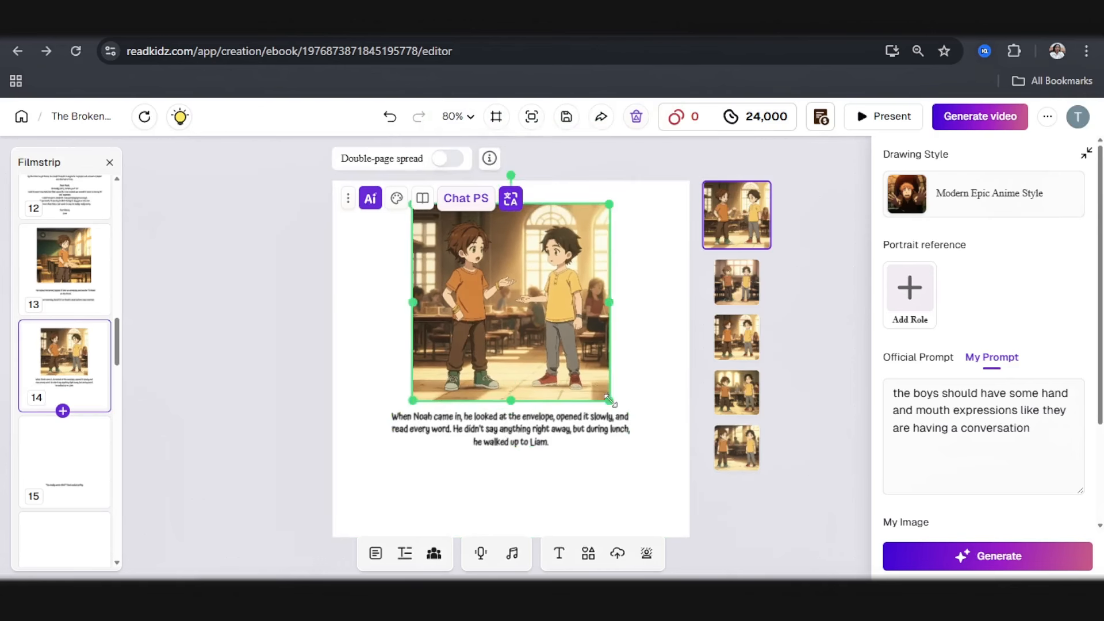
pyautogui.moveTo(612, 403); pyautogui.dragTo(592, 363)
pyautogui.moveTo(534, 328); pyautogui.dragTo(547, 328)
pyautogui.click(555, 429)
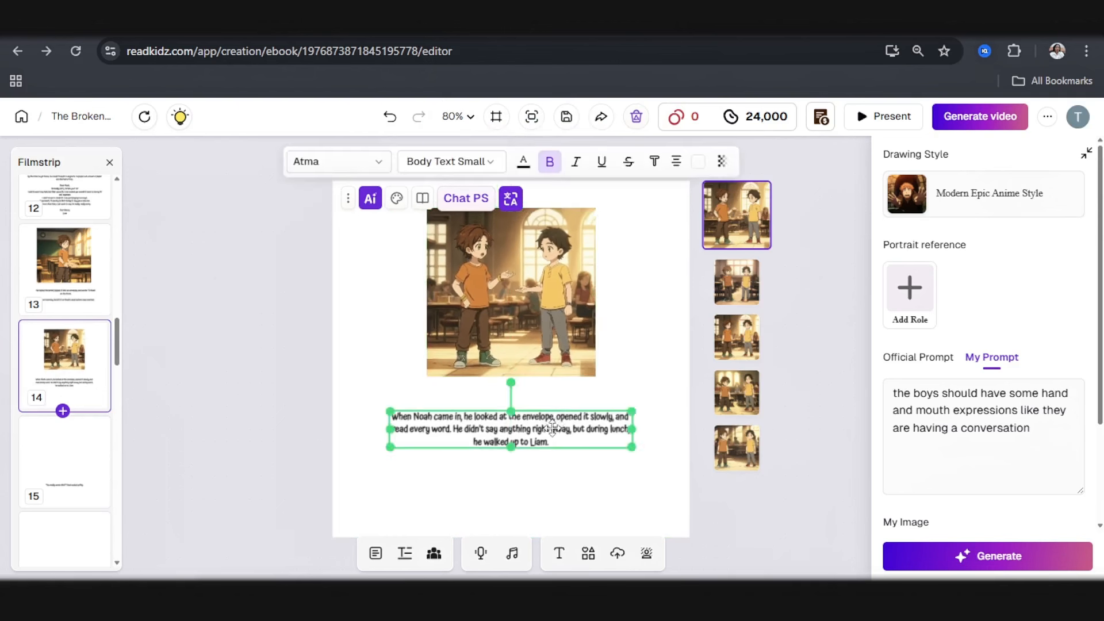
pyautogui.moveTo(556, 429); pyautogui.dragTo(555, 407)
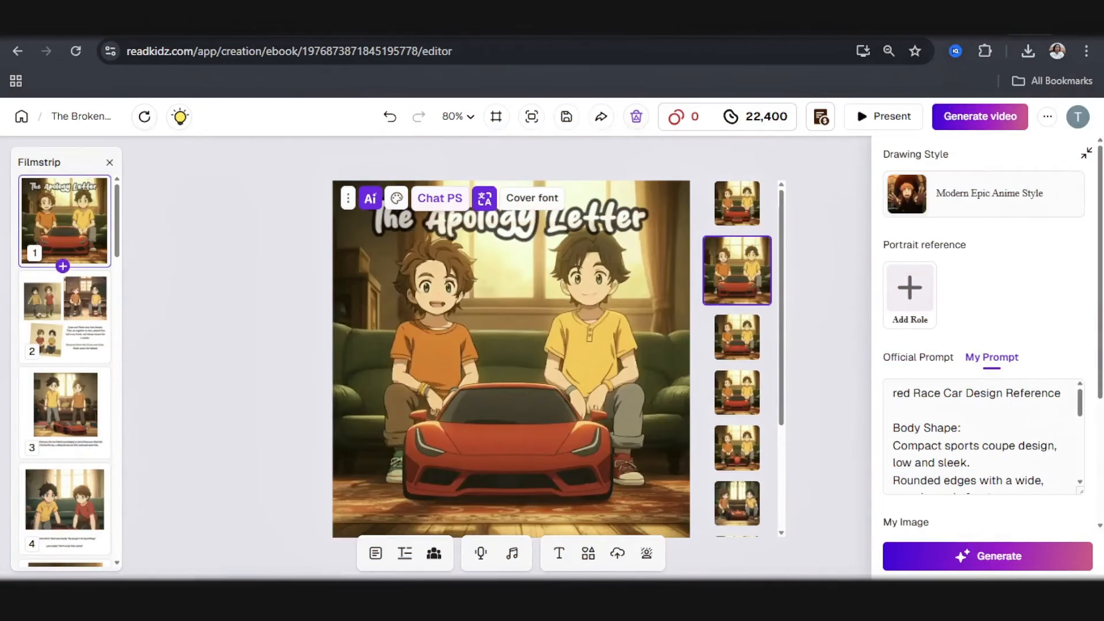
# Review the ebook's page thumbnails through page 21, and present the book full screen from its cover
pyautogui.scroll(-5, 323, 306)
pyautogui.scroll(-4, 78, 338)
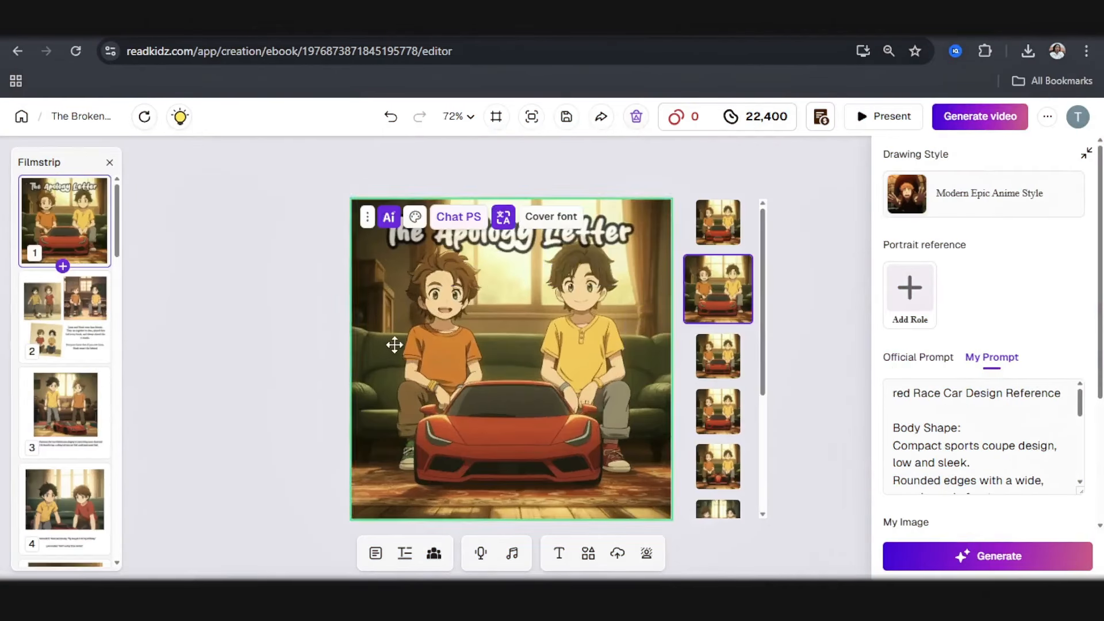
pyautogui.scroll(-20, 35, 351)
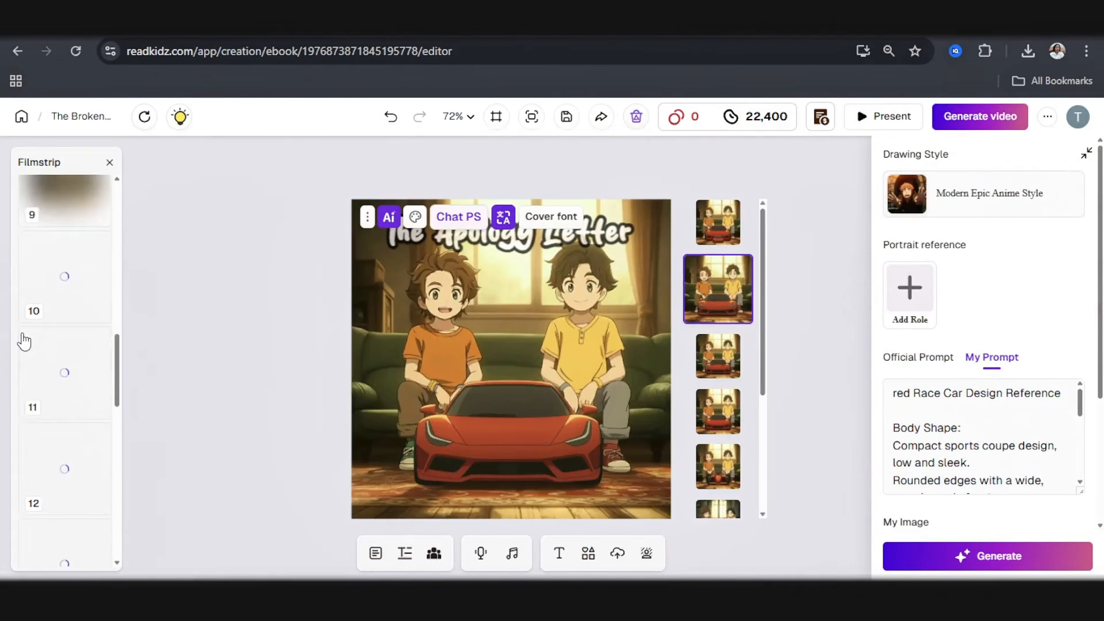
pyautogui.scroll(-3, 50, 368)
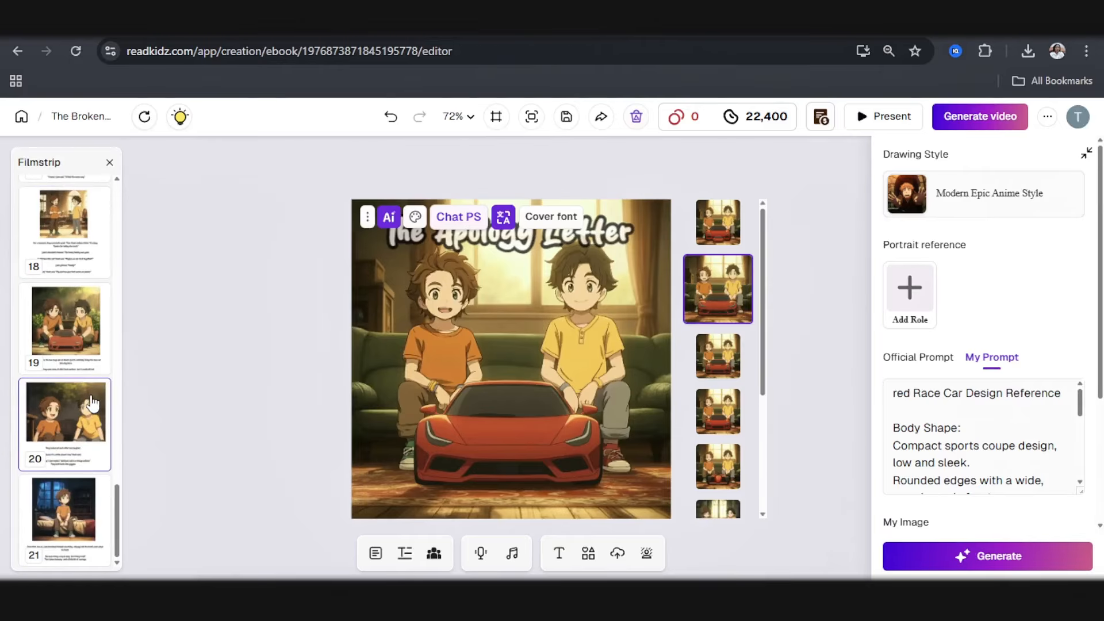
pyautogui.scroll(9, 86, 380)
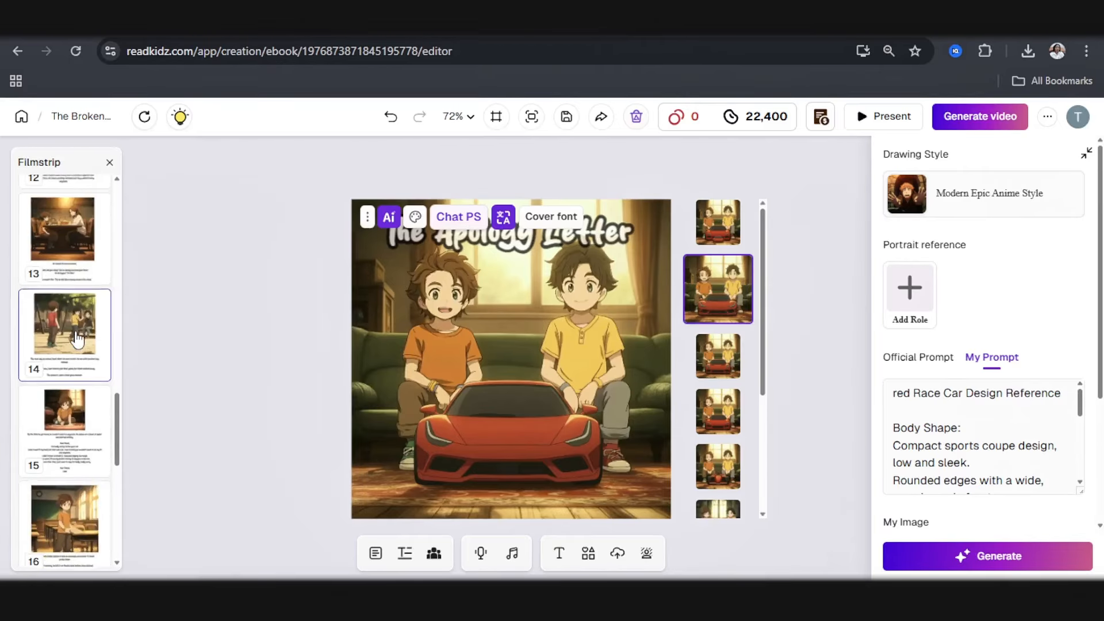
pyautogui.scroll(4, 77, 340)
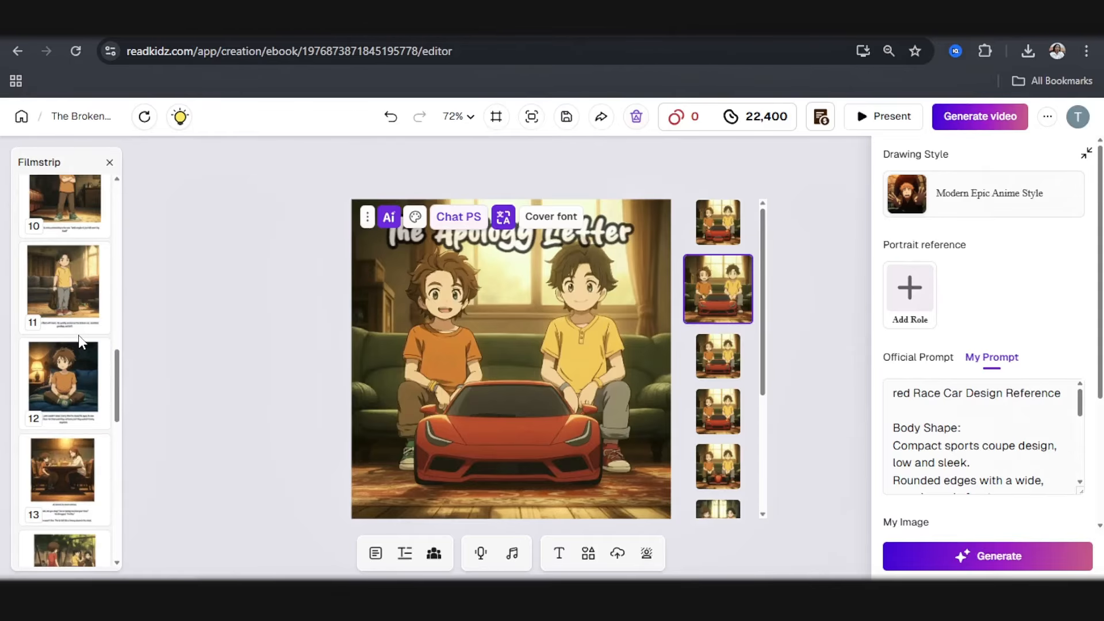
pyautogui.click(890, 115)
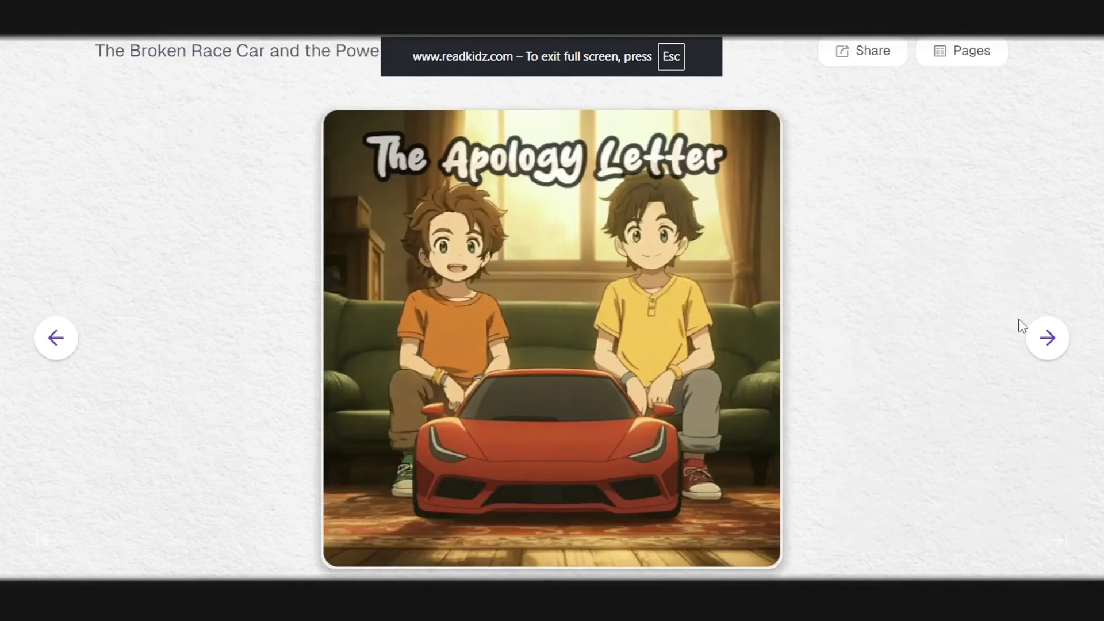
# Page through the presented book spread by spread from the cover, checking each illustration and caption
pyautogui.click(1045, 344)
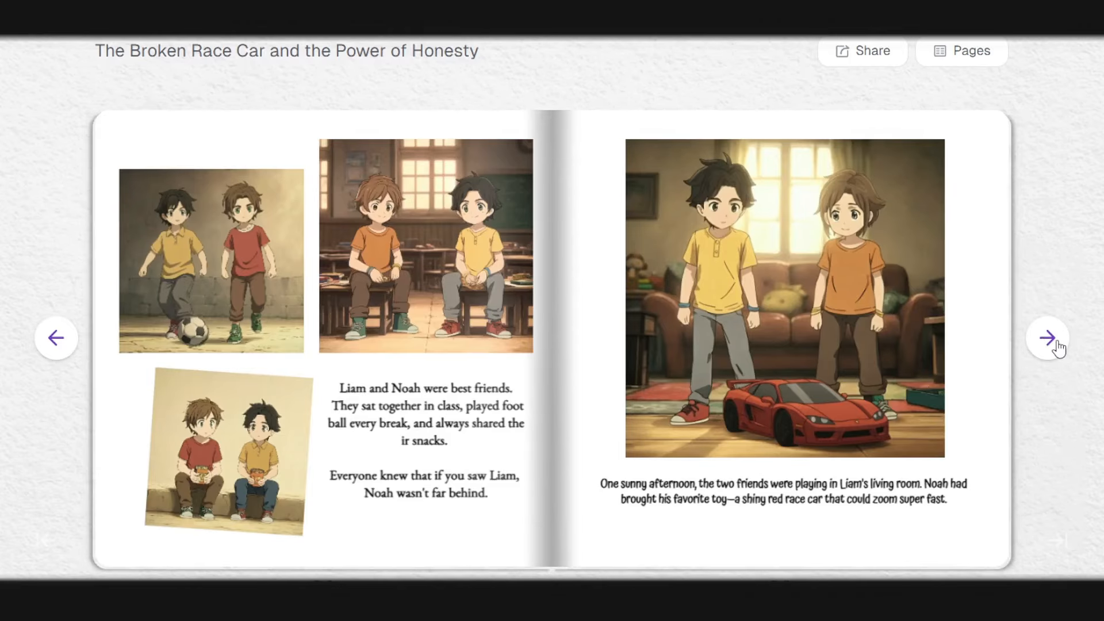
pyautogui.click(1057, 348)
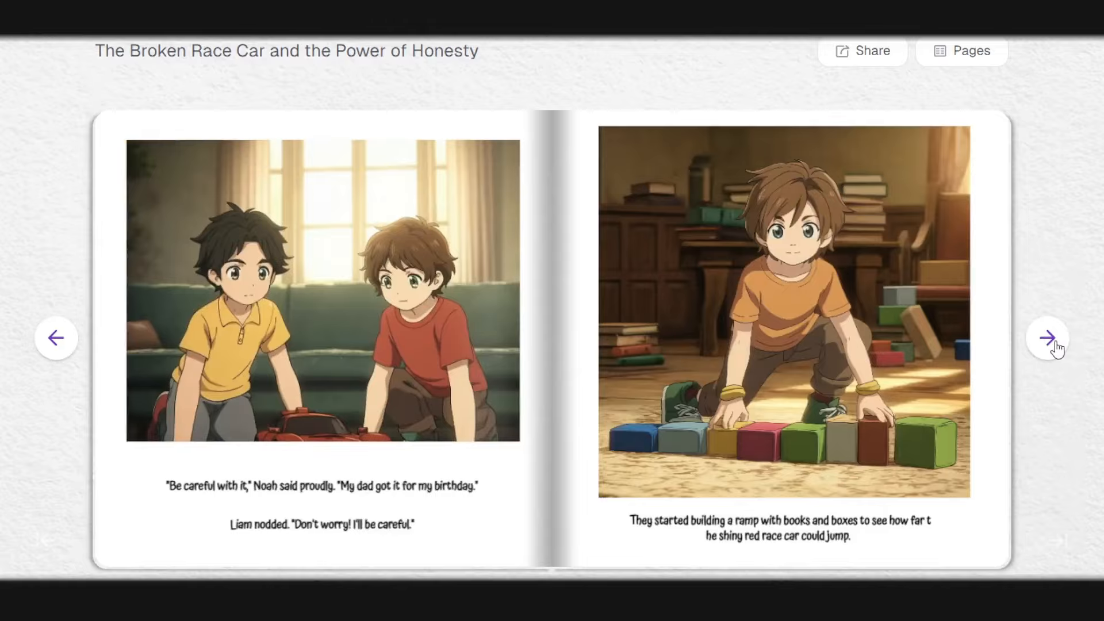
pyautogui.click(1057, 348)
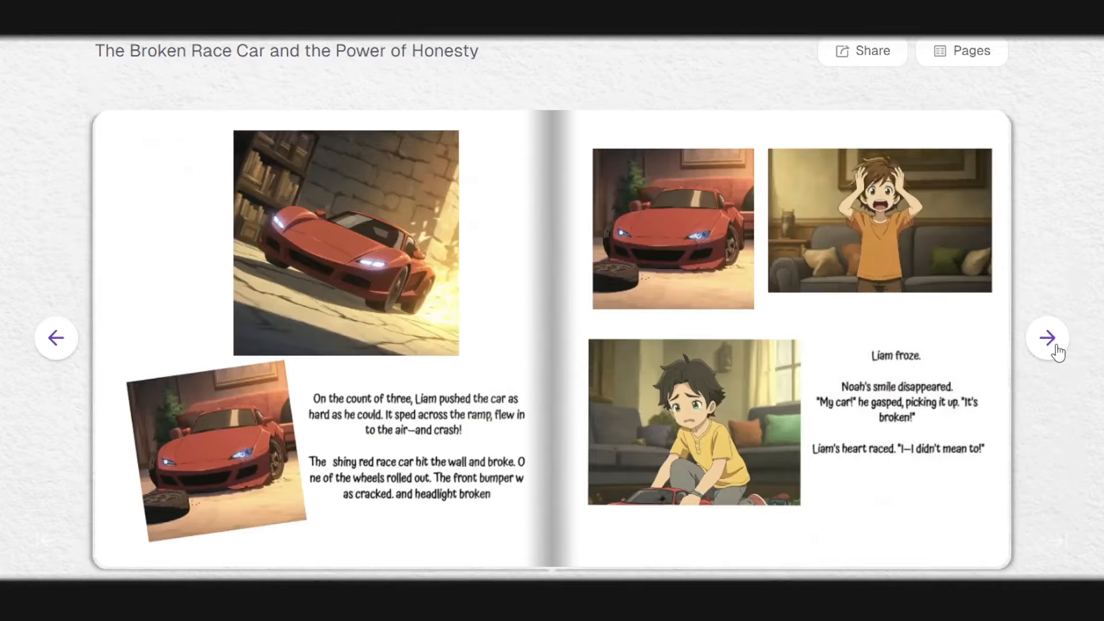
pyautogui.click(1056, 361)
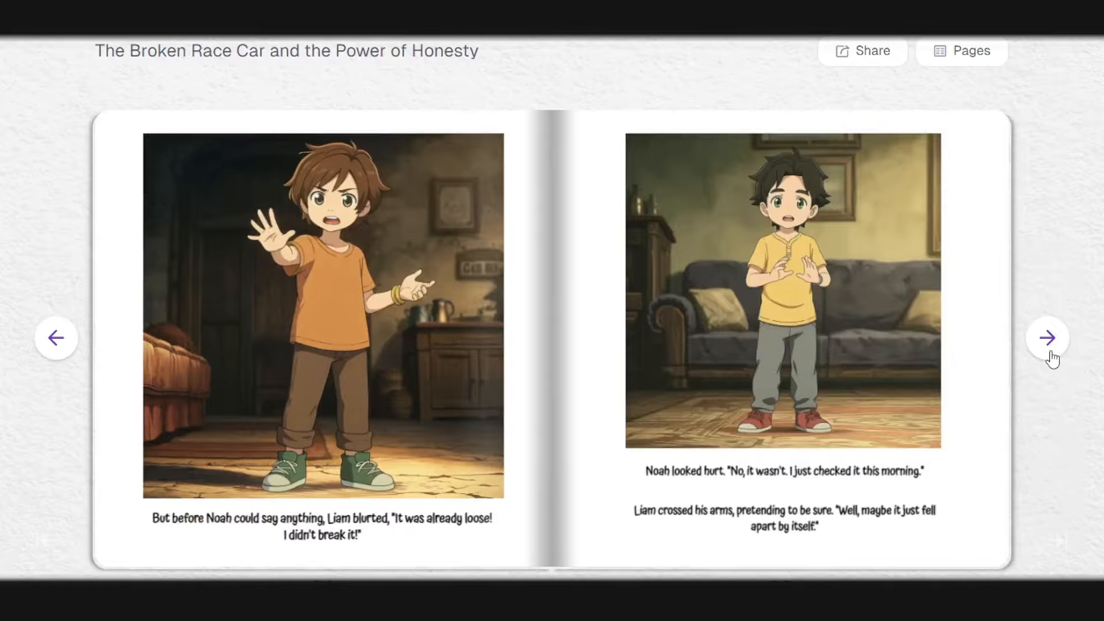
pyautogui.click(1058, 347)
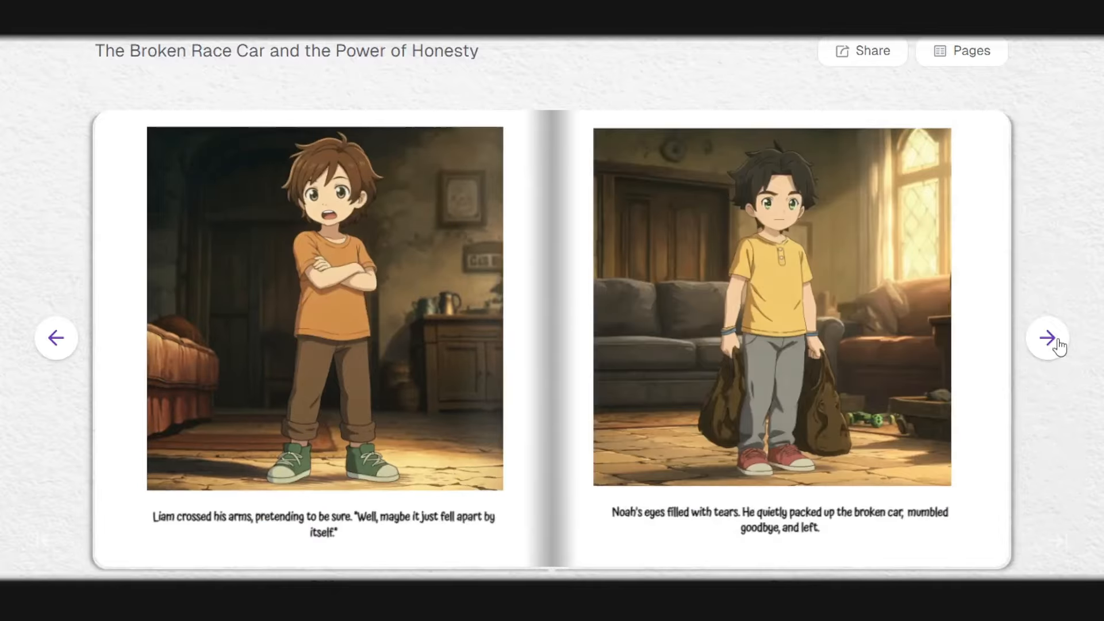
pyautogui.click(1060, 347)
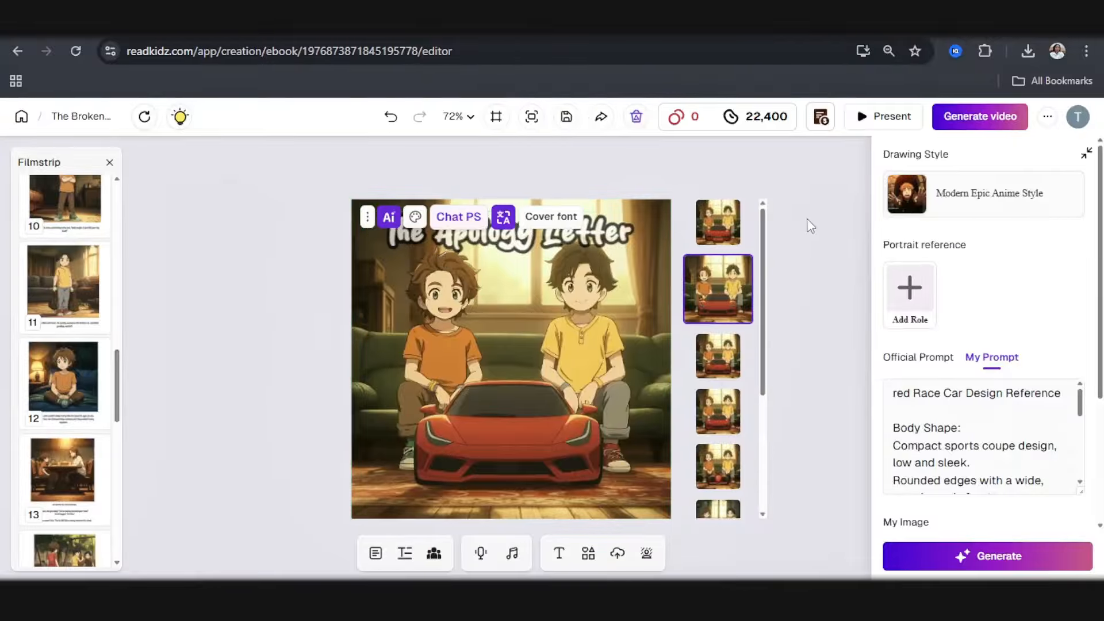
# View the ebook's export options, and return to the site's home page to look over its creation tools
pyautogui.click(1045, 119)
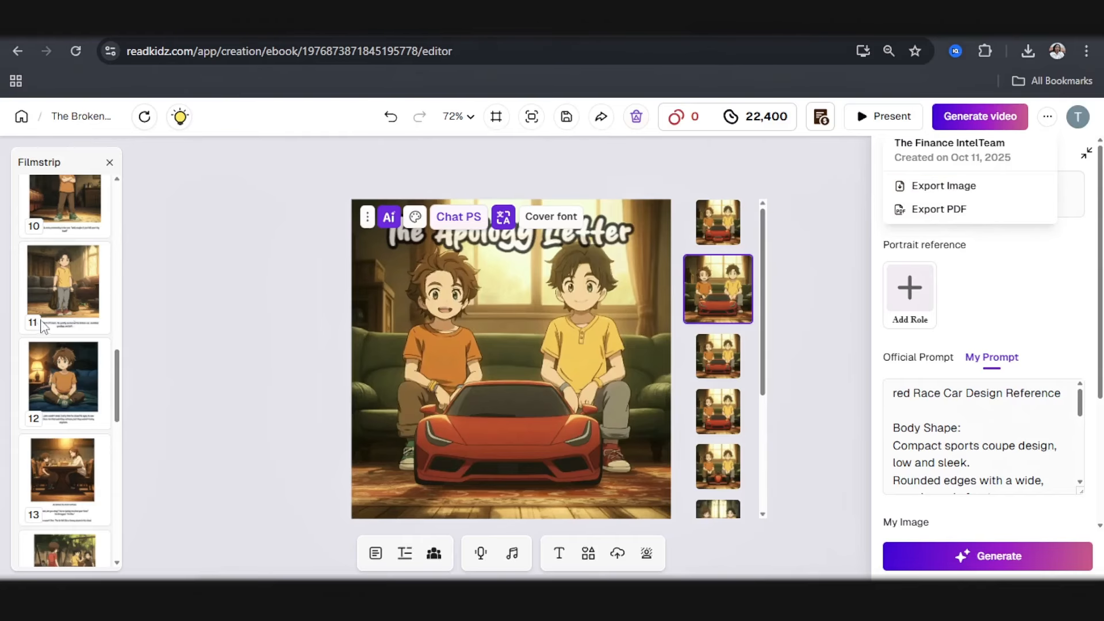
pyautogui.click(23, 118)
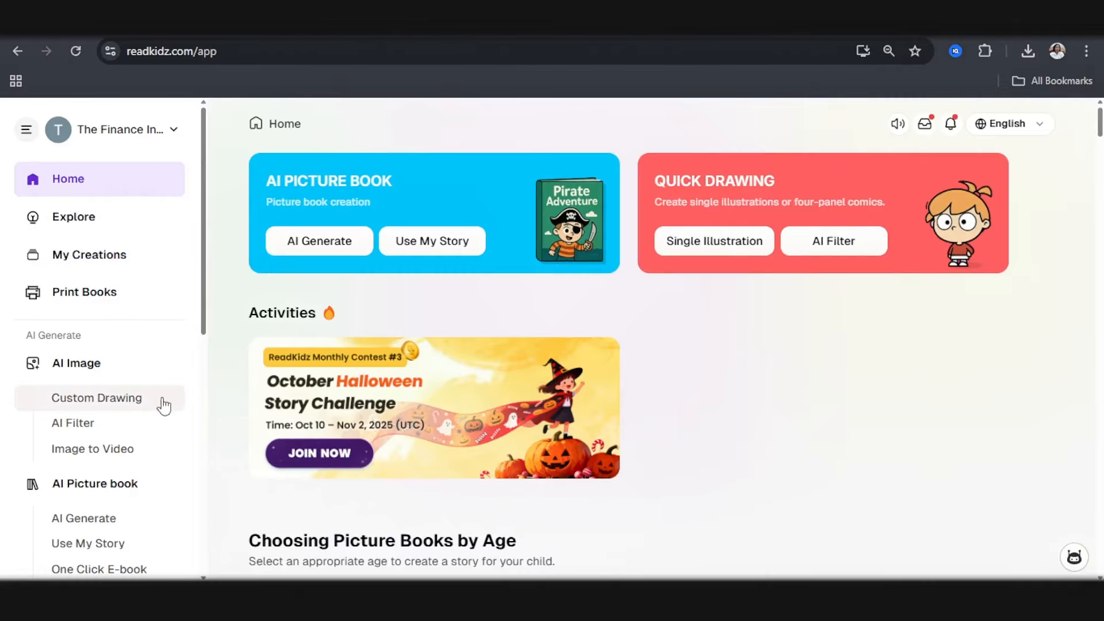
pyautogui.scroll(-3, 153, 402)
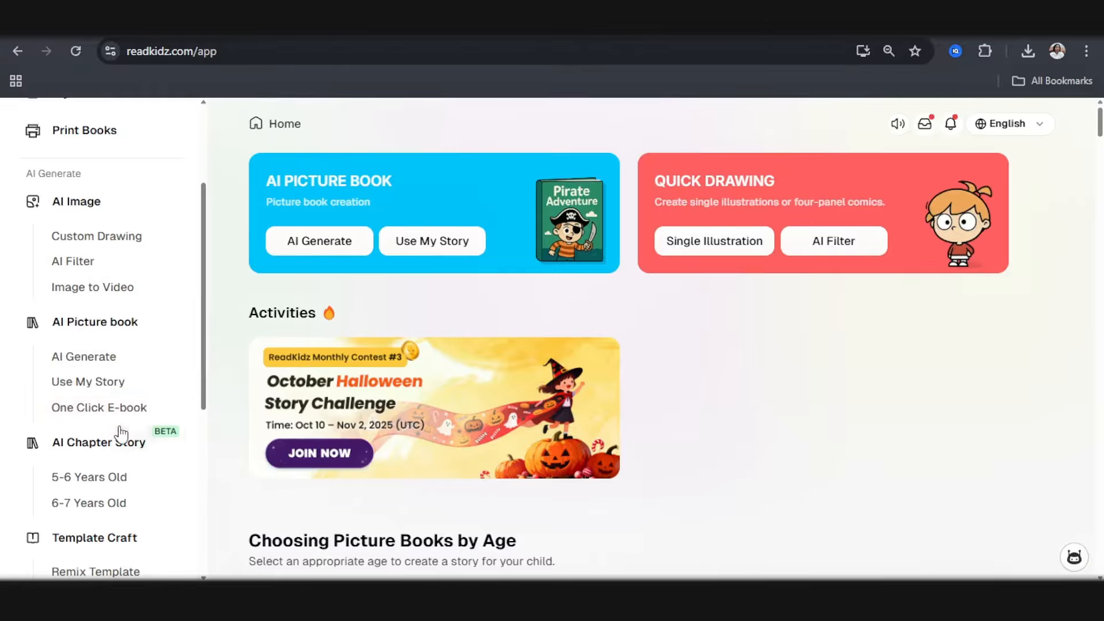
pyautogui.scroll(3, 138, 409)
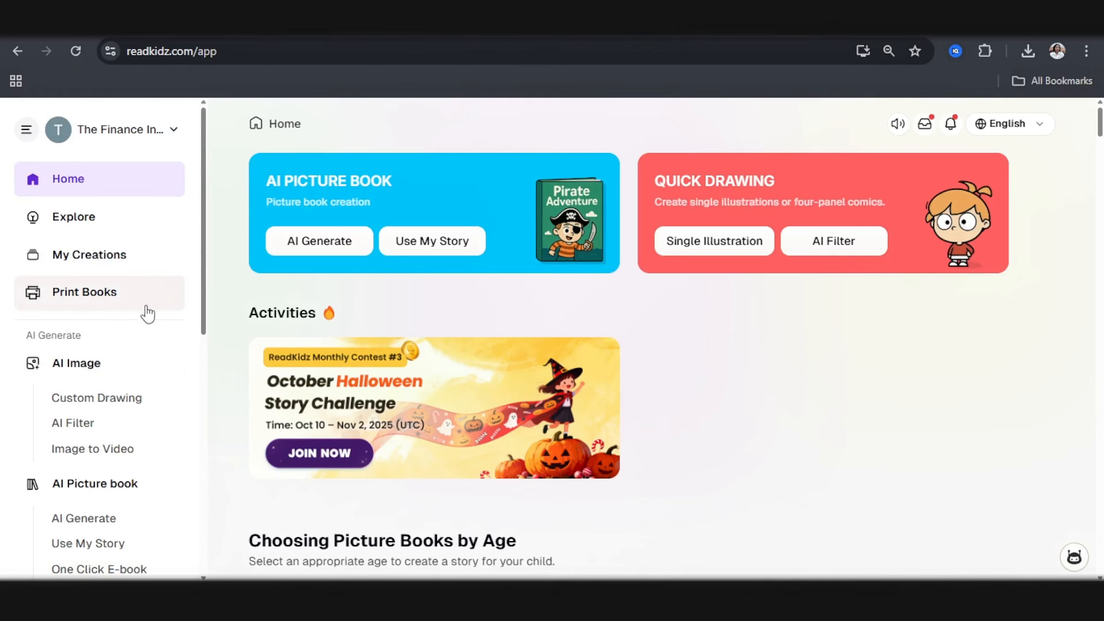
# Find the 21-page The Apology Letter among the printable books and review its purchase form's user and receiving address fields
pyautogui.click(102, 306)
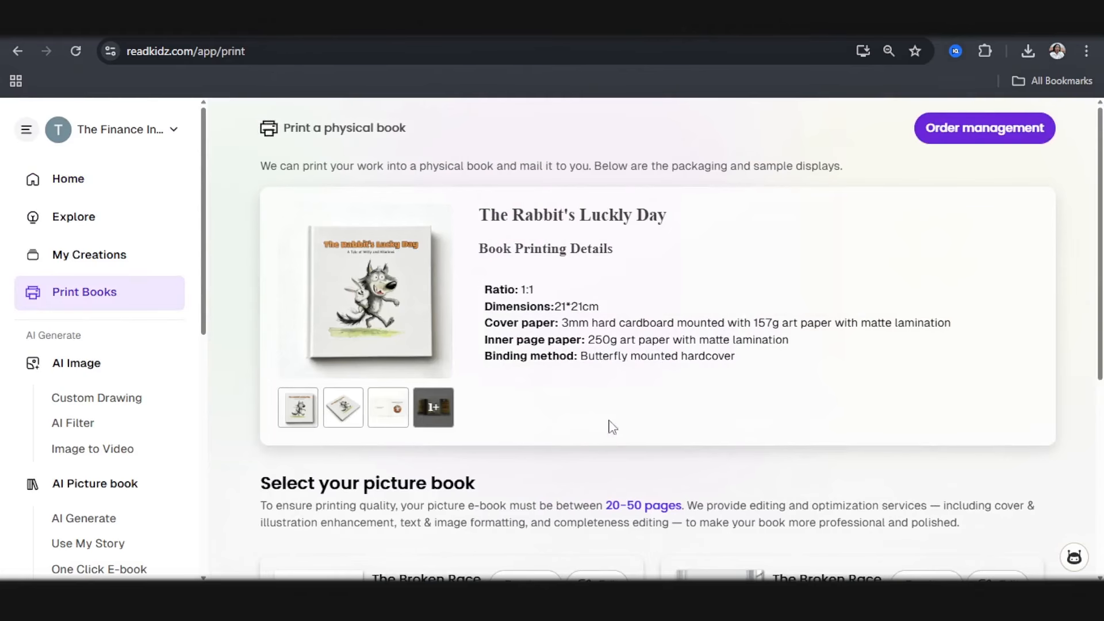
pyautogui.scroll(-3, 650, 458)
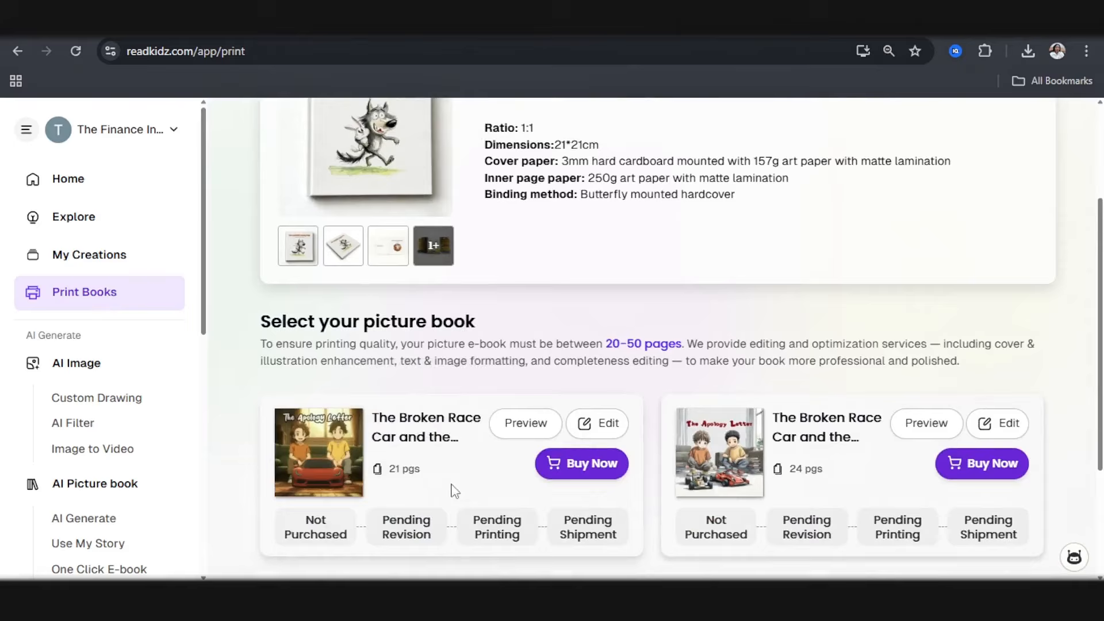
pyautogui.click(582, 464)
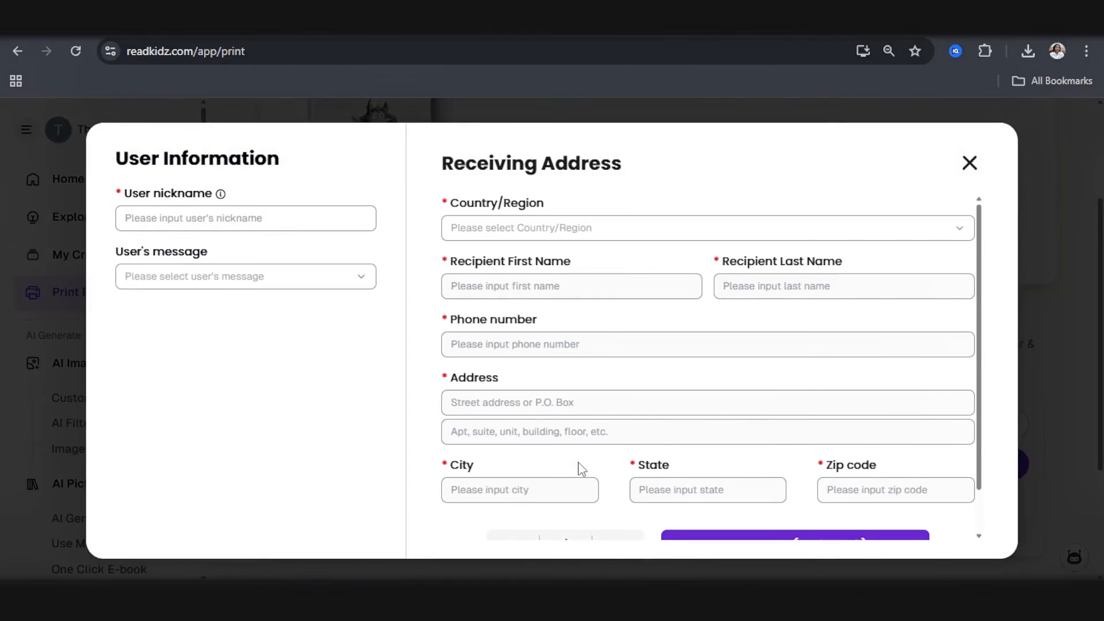
pyautogui.scroll(-2, 650, 339)
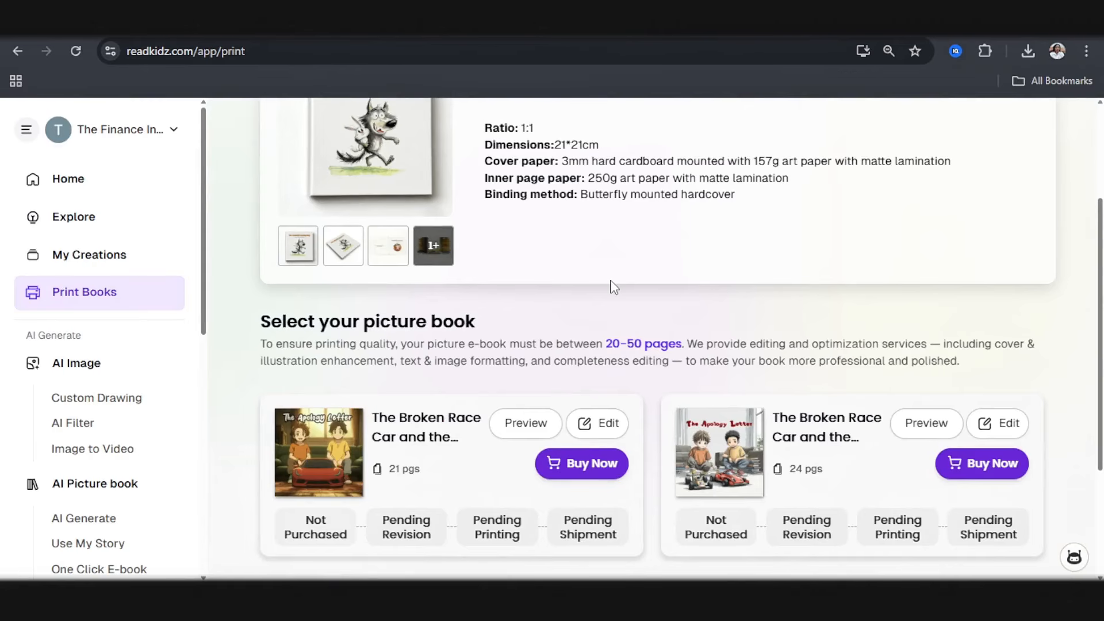
# Open the subscription plans and compare the prices and highlights of the personal Free, Standard, Pro and Mega plans
pyautogui.click(63, 553)
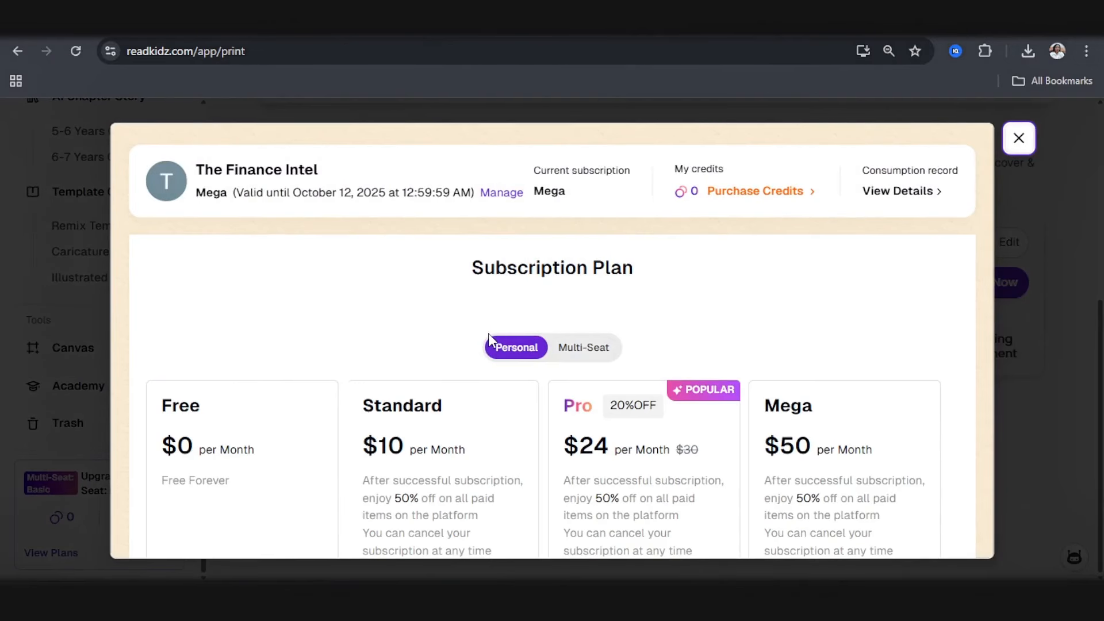
pyautogui.scroll(-2, 230, 443)
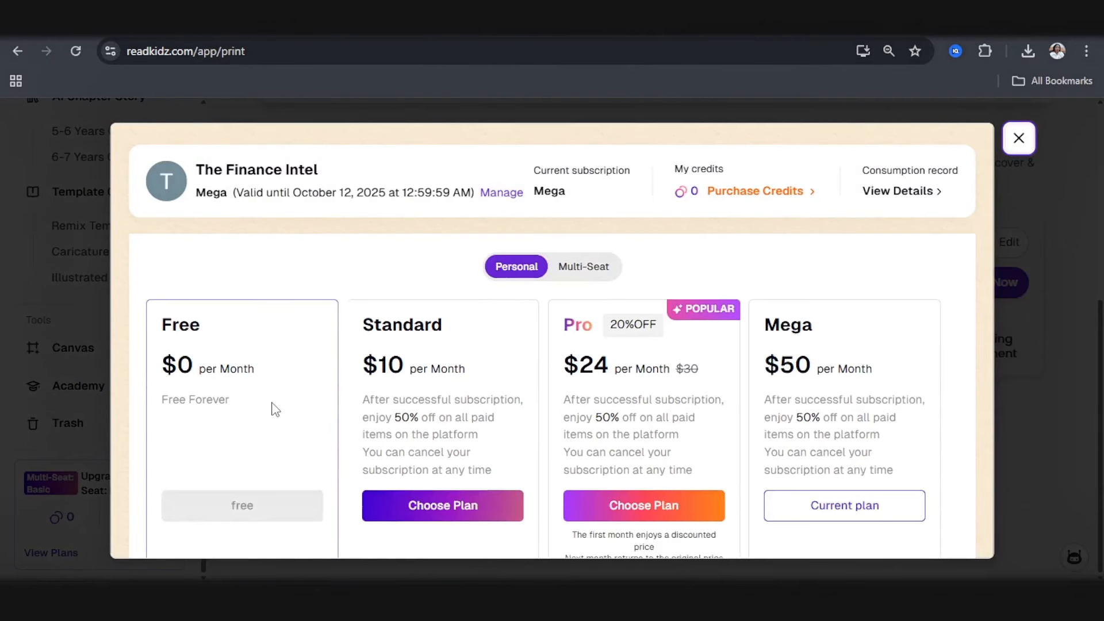
pyautogui.scroll(-4, 275, 414)
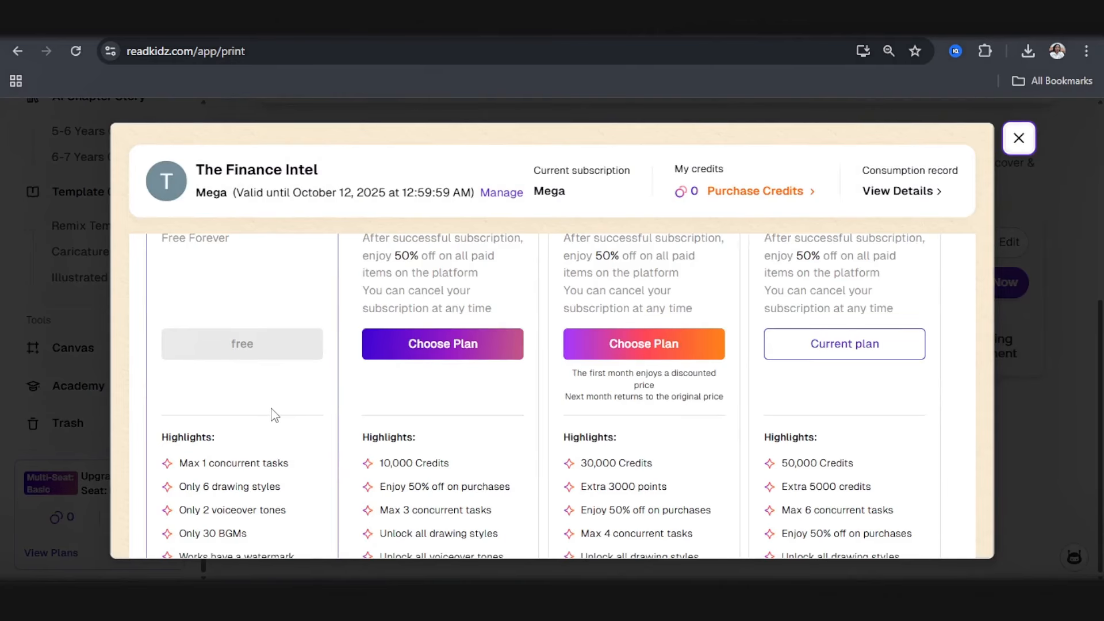
pyautogui.scroll(-4, 275, 414)
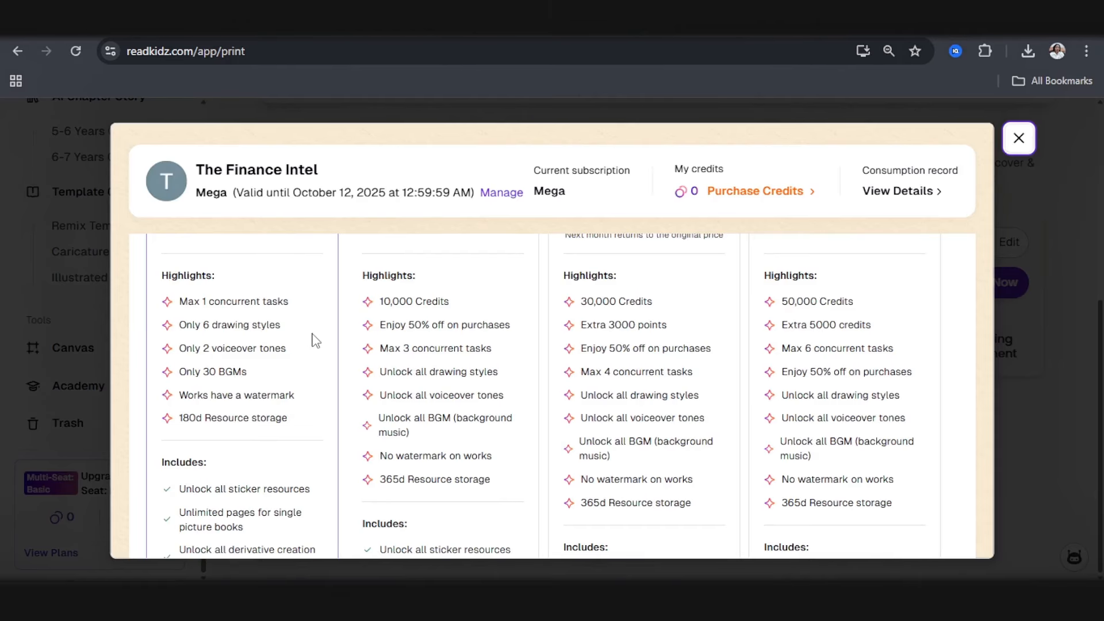
pyautogui.scroll(4, 357, 325)
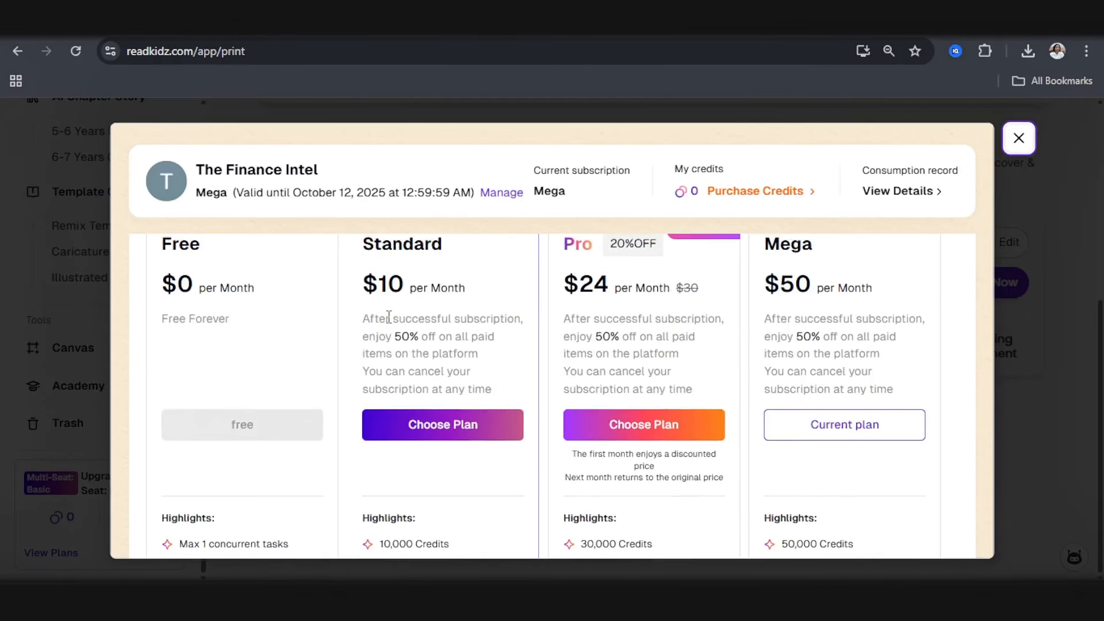
pyautogui.scroll(2, 402, 316)
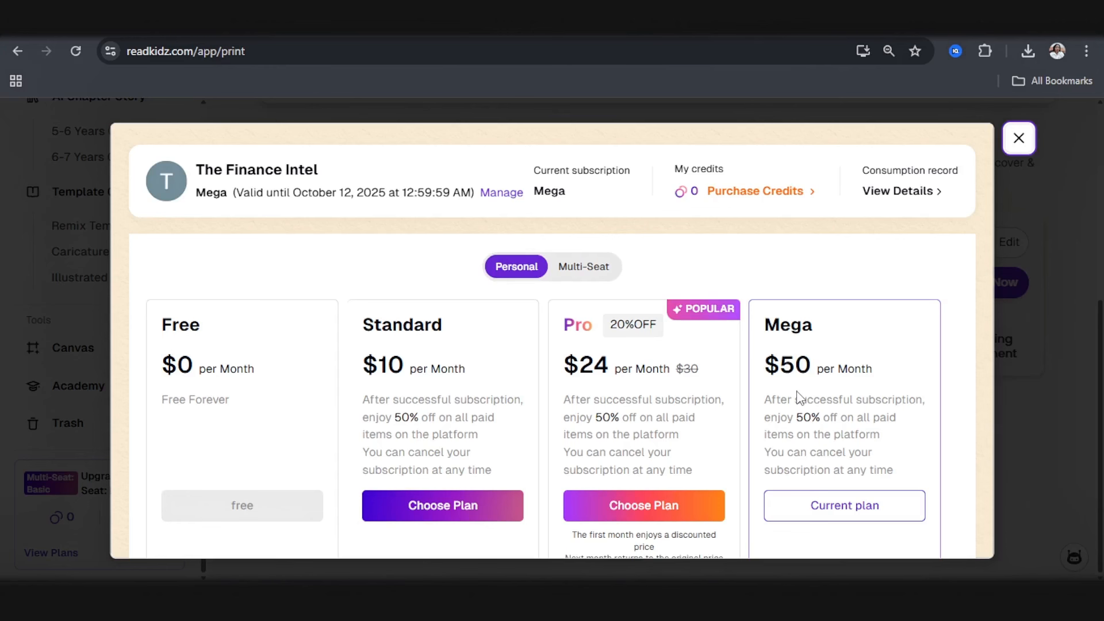
pyautogui.scroll(-3, 798, 397)
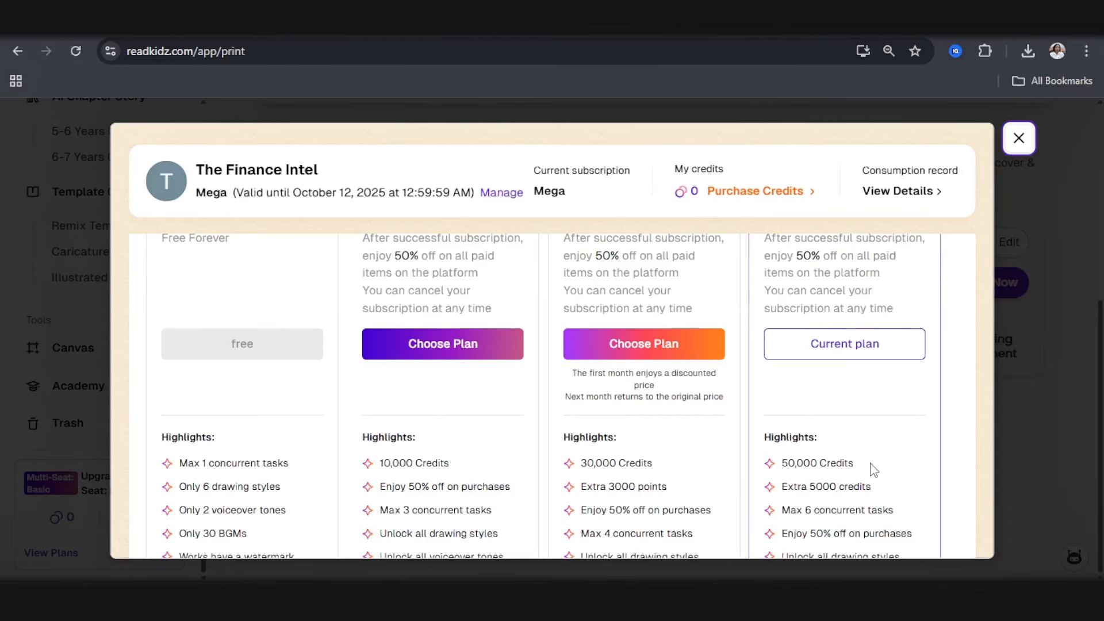
pyautogui.scroll(3, 863, 397)
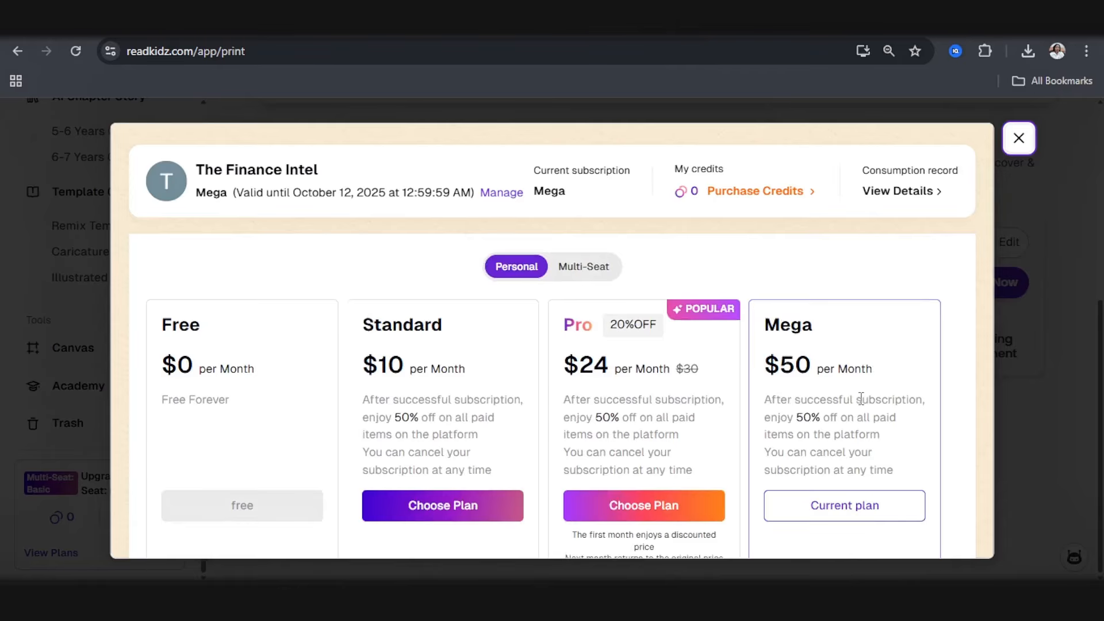
pyautogui.scroll(-3, 592, 423)
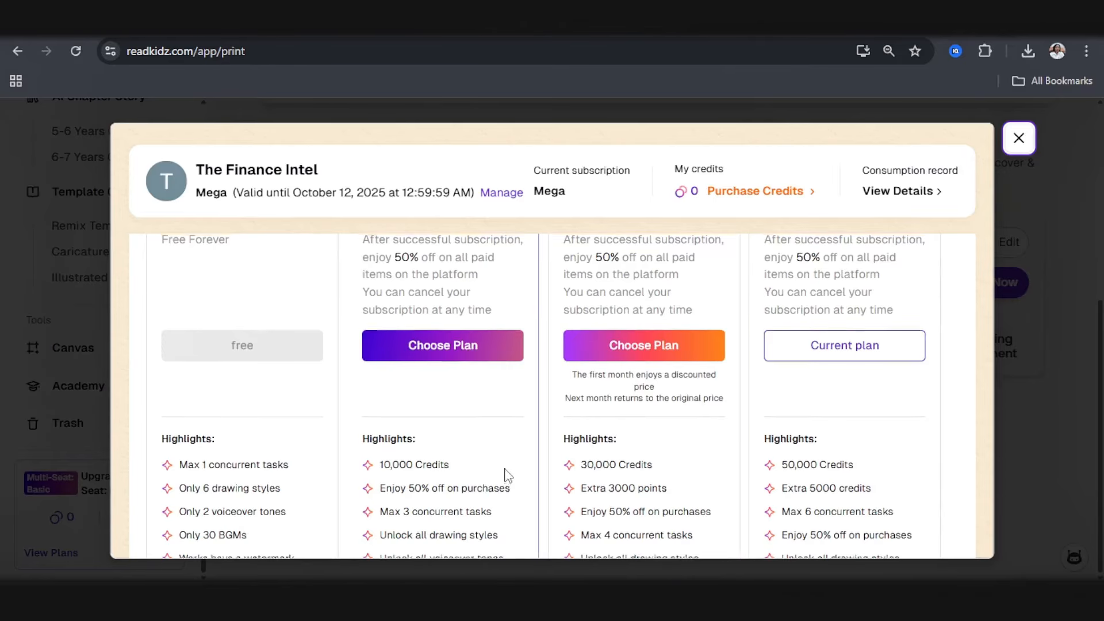
pyautogui.scroll(3, 506, 474)
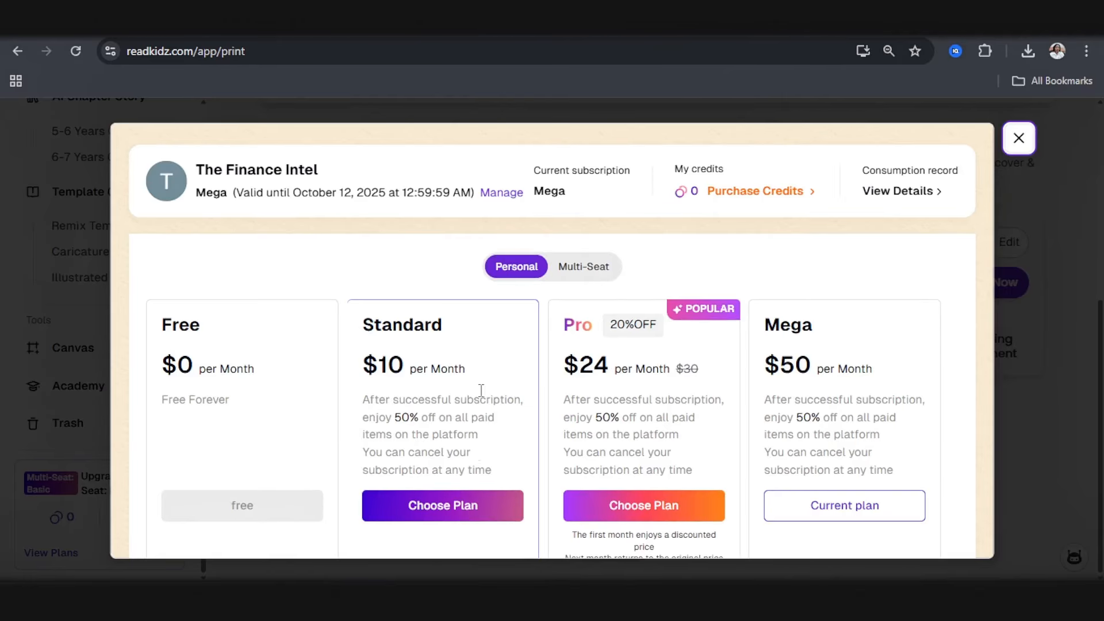
# Switch to the Multi-Seat plans and compare the prices and highlights of Basic and Pro
pyautogui.click(595, 275)
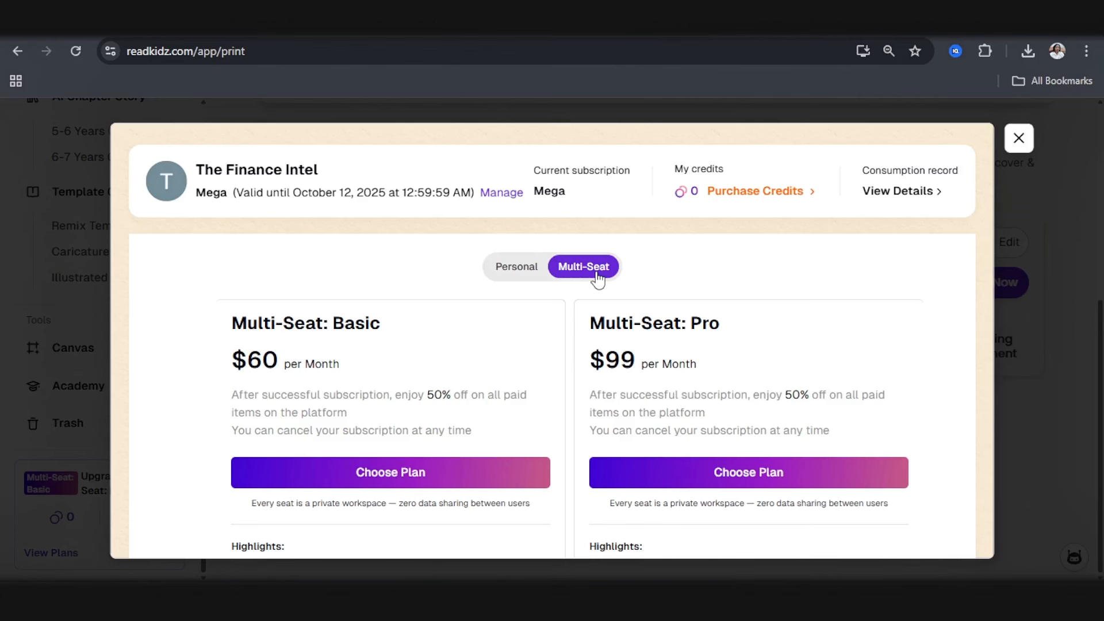
pyautogui.scroll(-2, 415, 372)
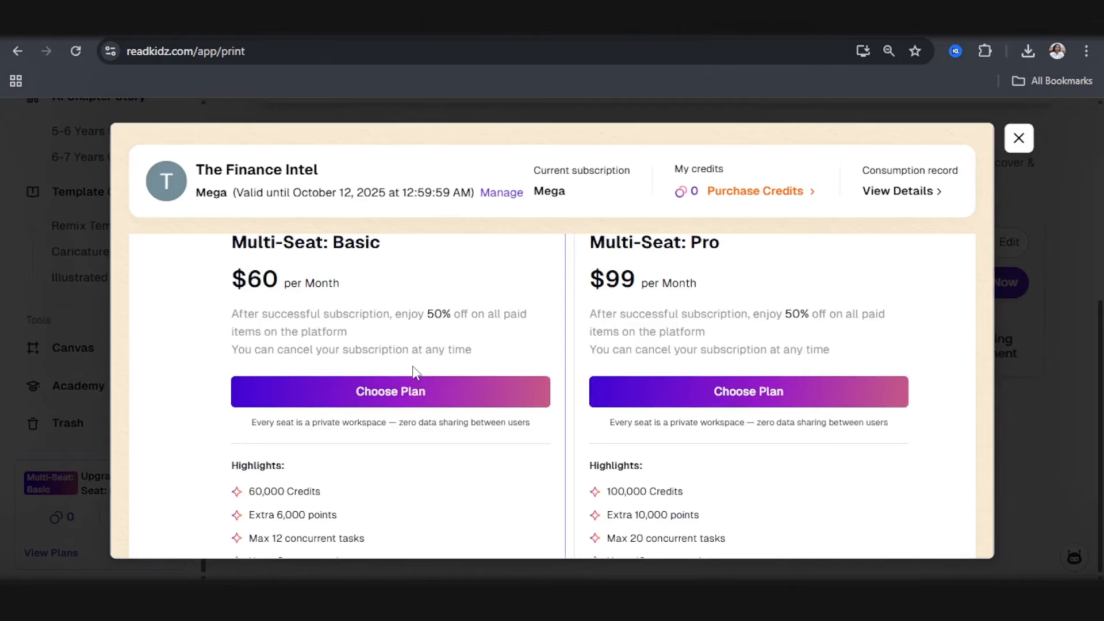
pyautogui.scroll(-2, 415, 371)
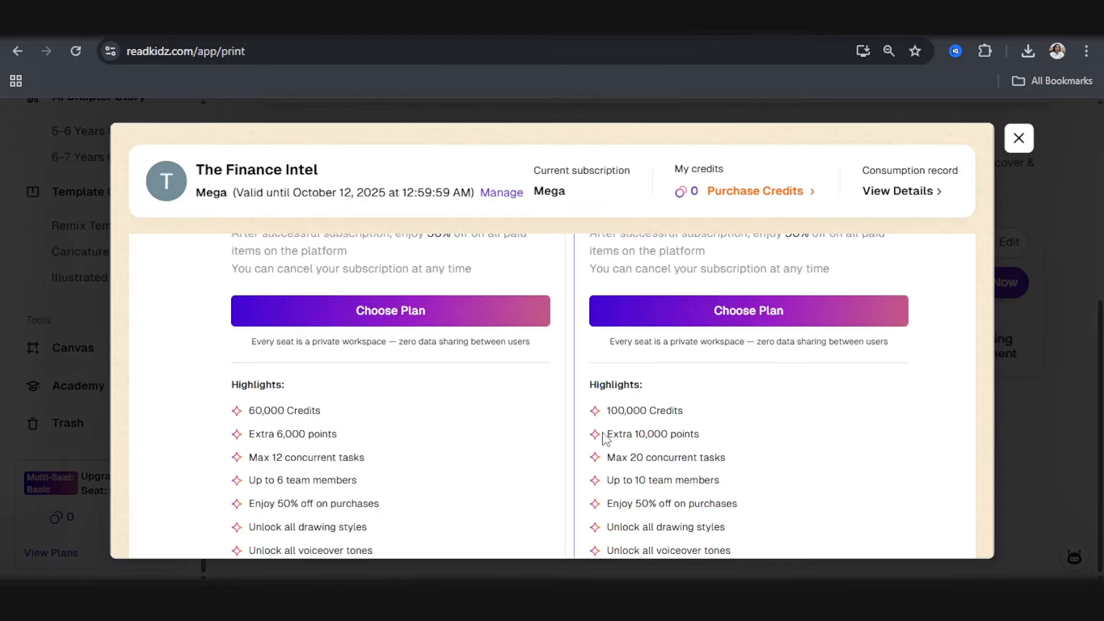
pyautogui.scroll(4, 693, 396)
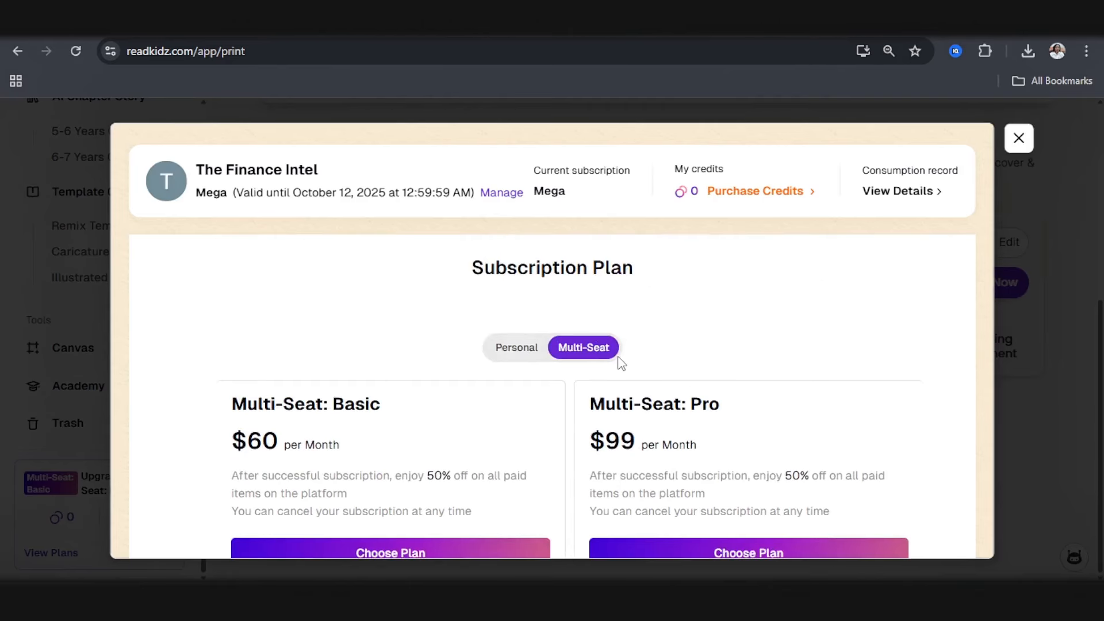